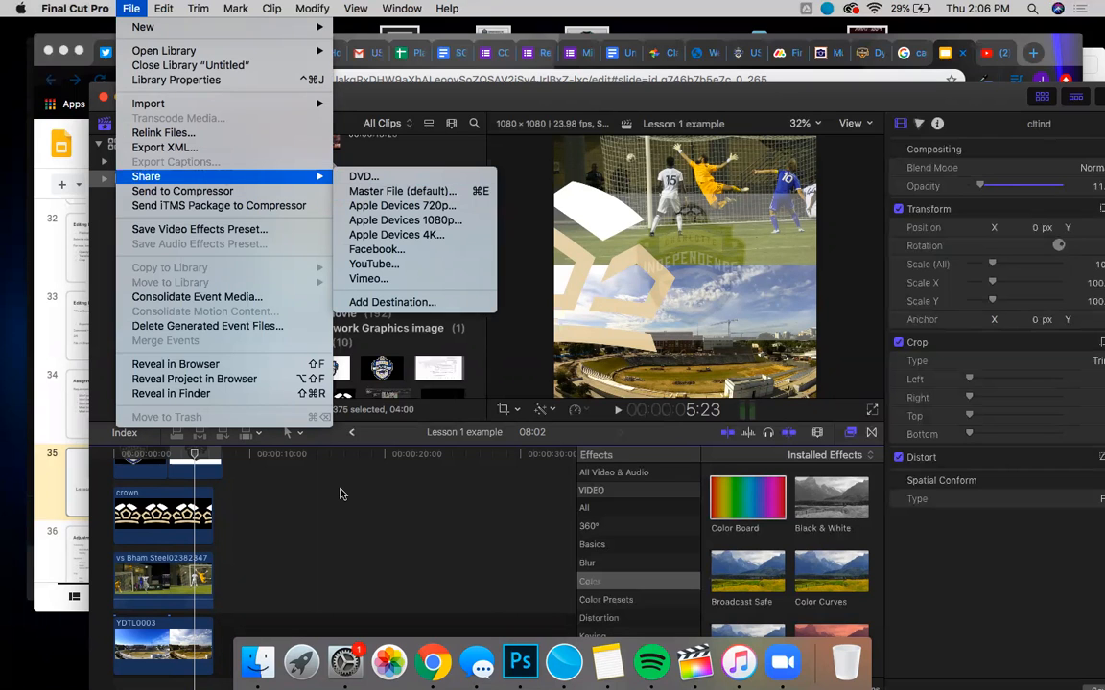
Start a master file export of the Lesson 1 example project and select its title text.
{"action": "left_click", "coordinate": [342, 493]}
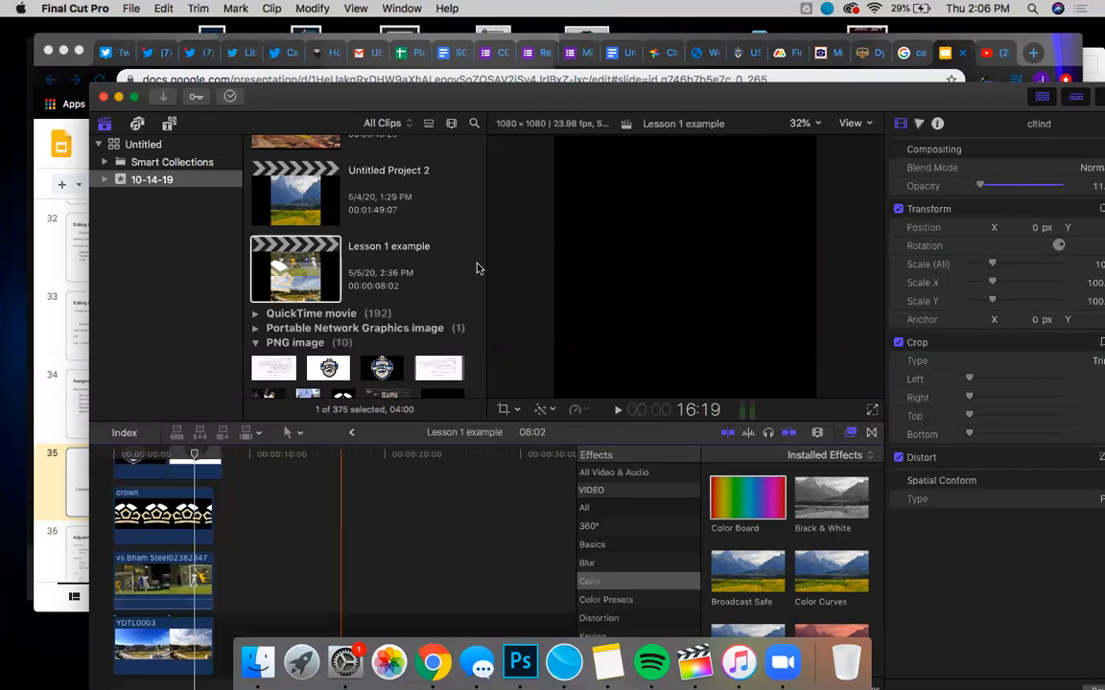
{"action": "key", "text": "super+e"}
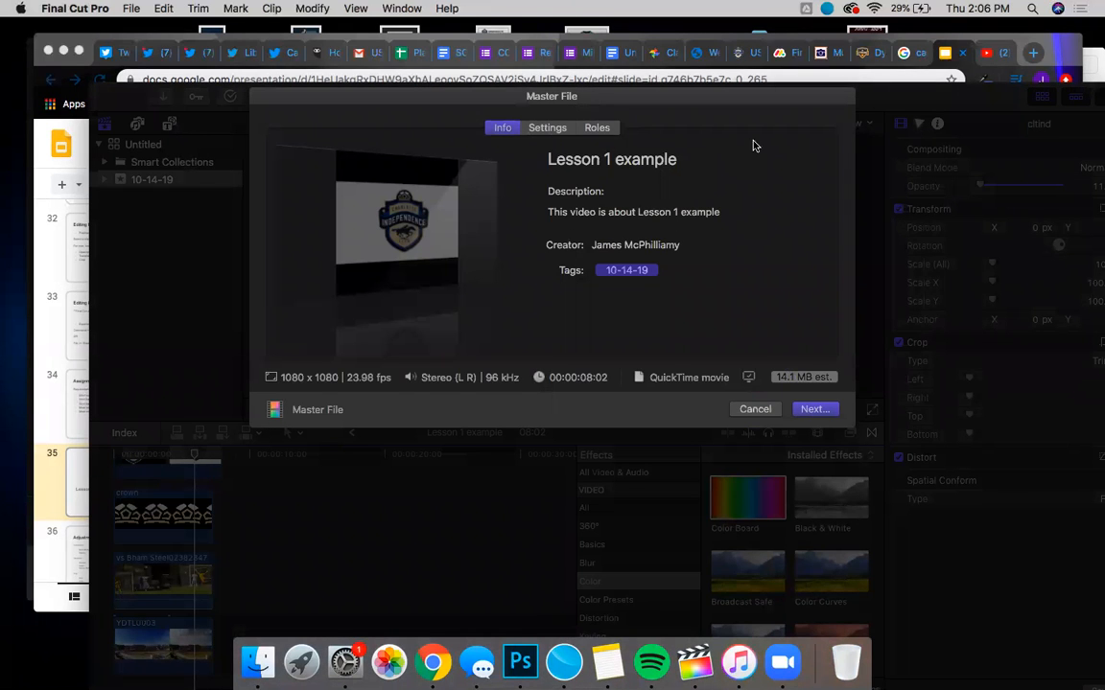
{"action": "left_click", "coordinate": [708, 165]}
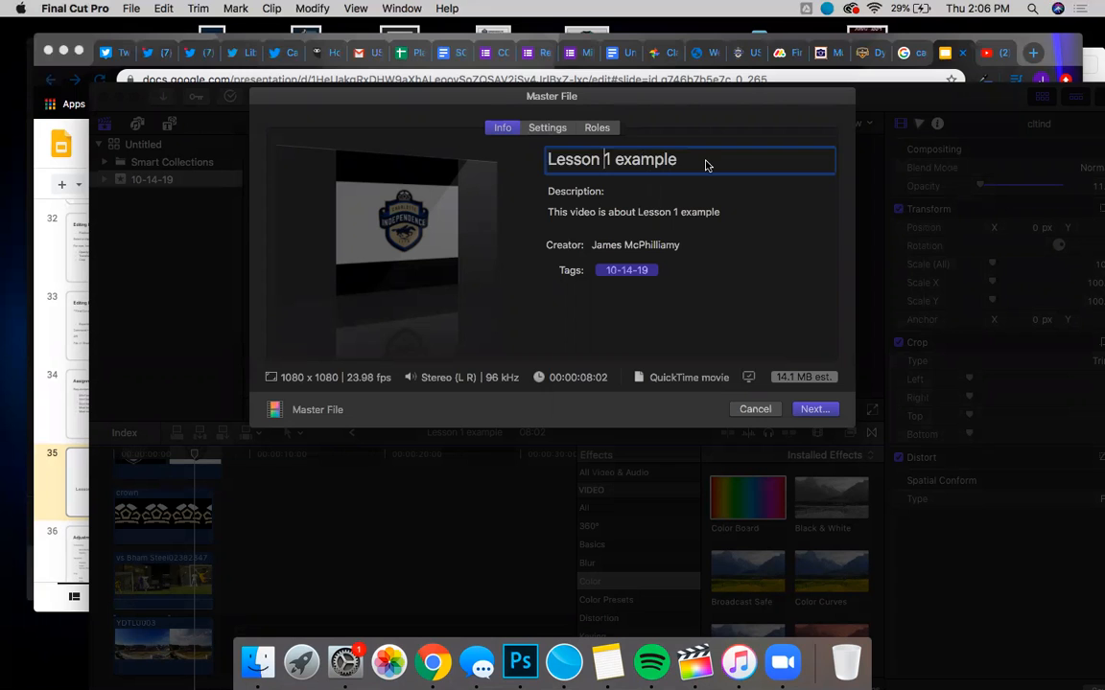
{"action": "left_click_drag", "start_coordinate": [708, 165], "coordinate": [532, 168]}
{"action": "left_click", "coordinate": [682, 159]}
{"action": "left_click_drag", "start_coordinate": [682, 159], "coordinate": [521, 158]}
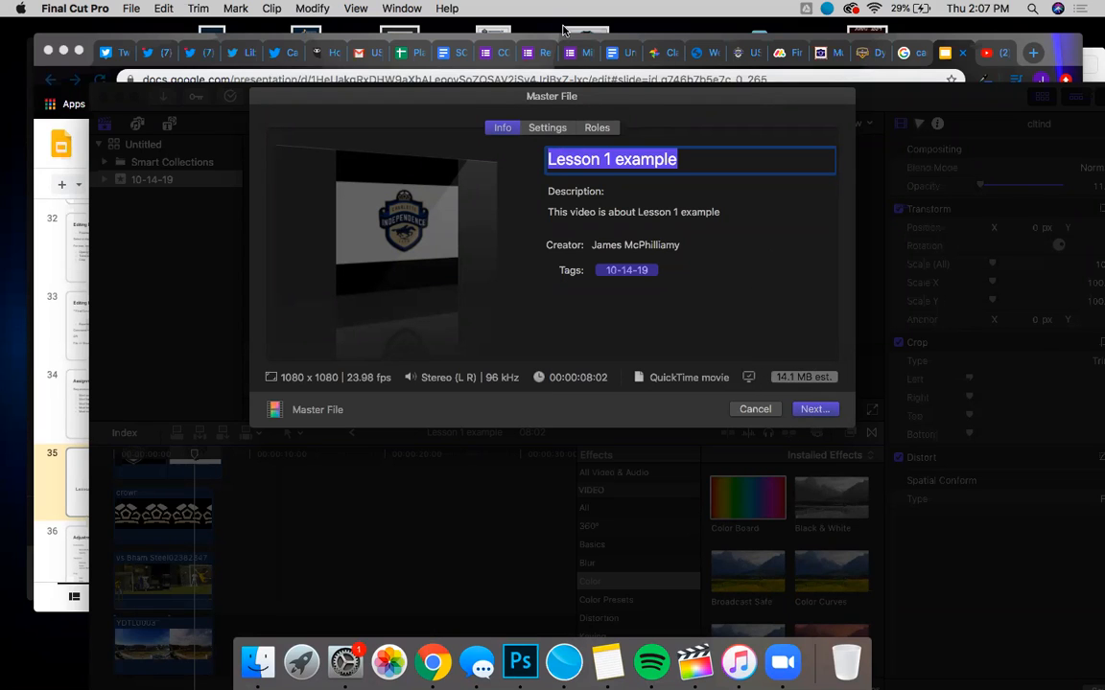
Try the Apple ProRes 422 and Apple ProRes 4444 XQ export codecs, returning to H.264 with the Video and Audio format.
{"action": "left_click", "coordinate": [547, 130]}
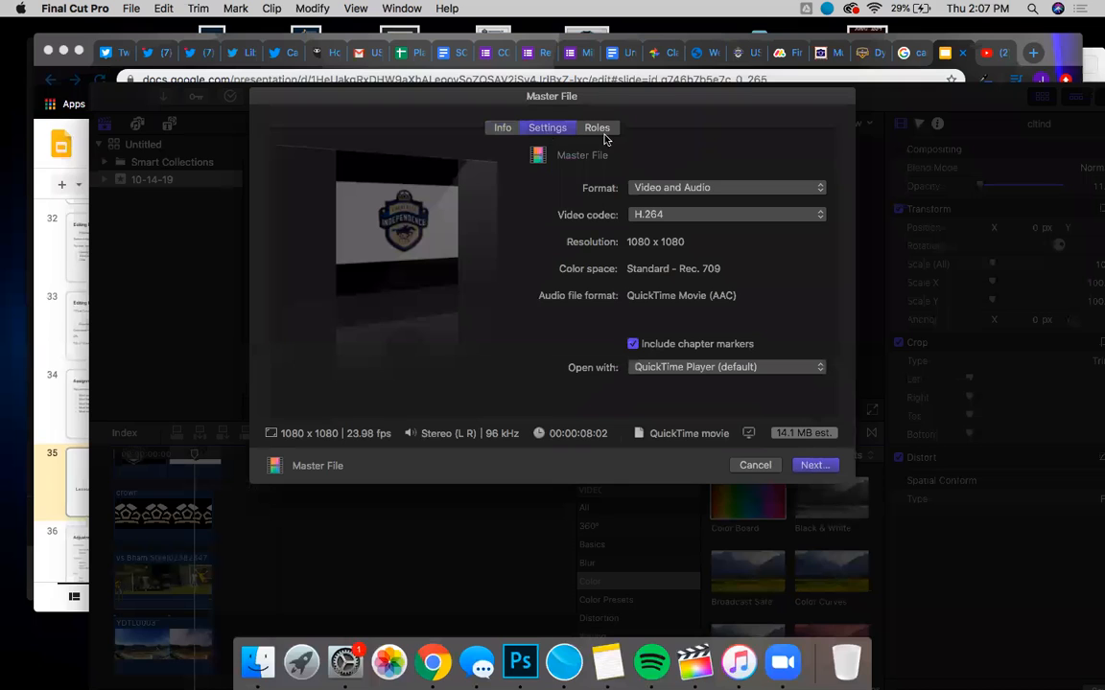
{"action": "left_click", "coordinate": [503, 129]}
{"action": "left_click", "coordinate": [539, 129]}
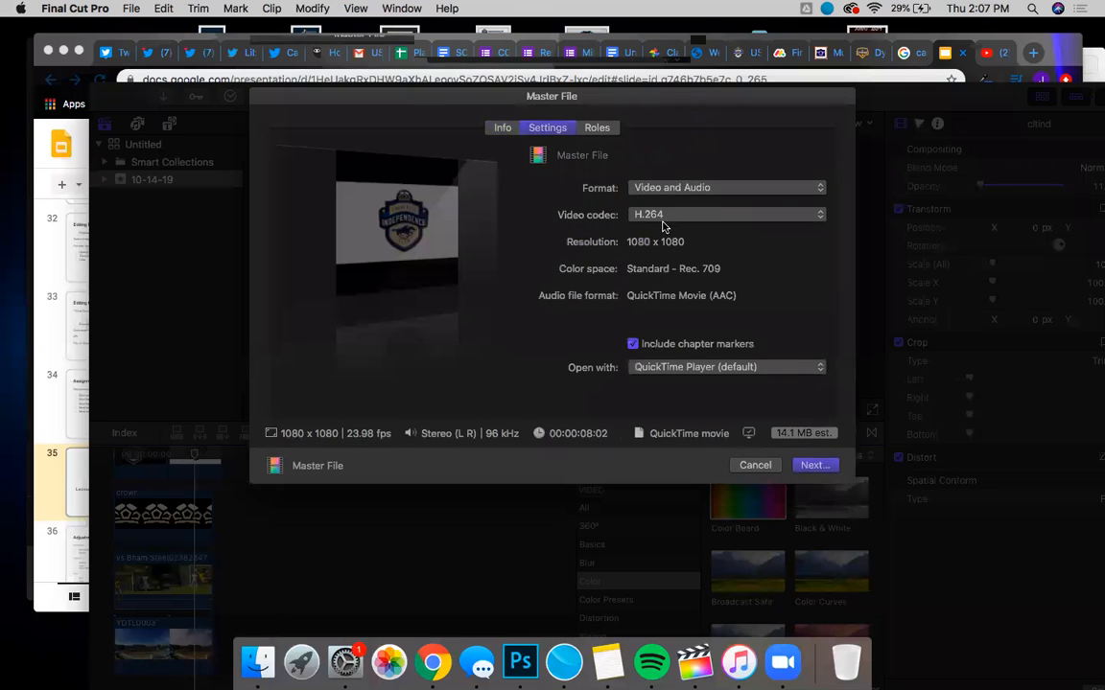
{"action": "left_click", "coordinate": [663, 220]}
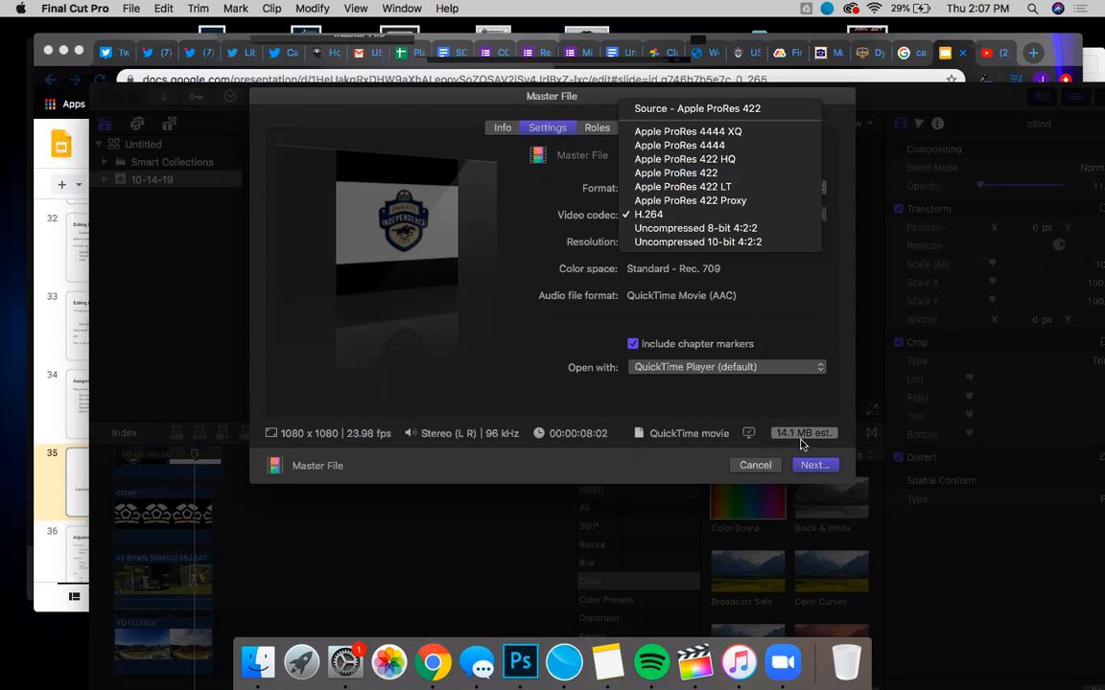
{"action": "left_click", "coordinate": [752, 175]}
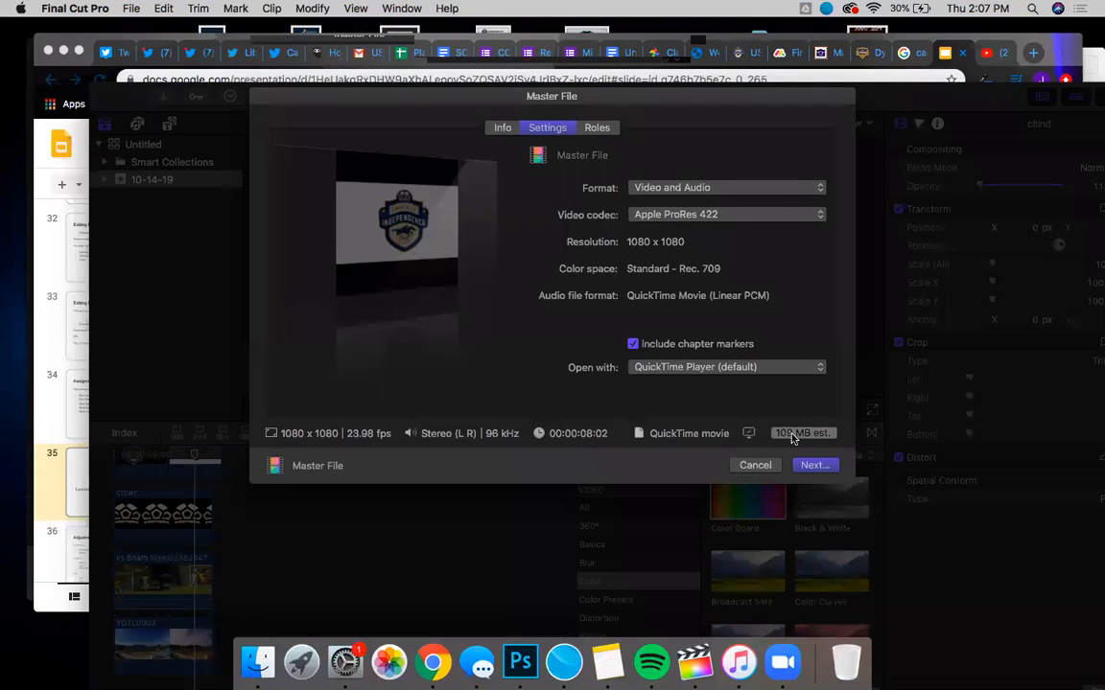
{"action": "left_click", "coordinate": [717, 215]}
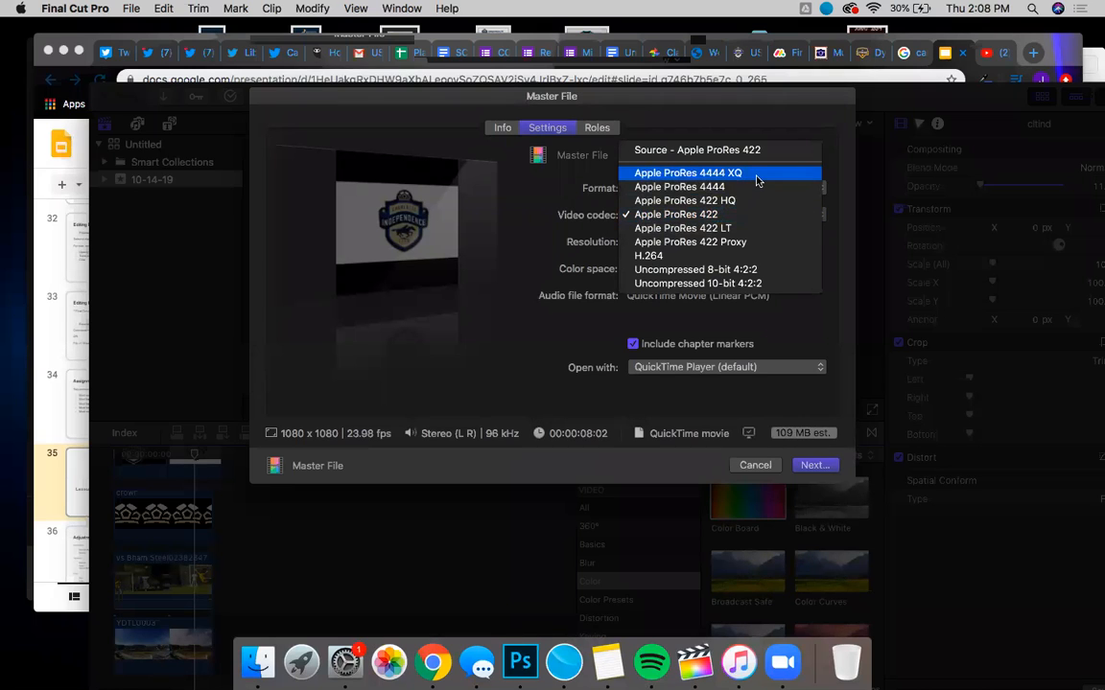
{"action": "left_click", "coordinate": [757, 176]}
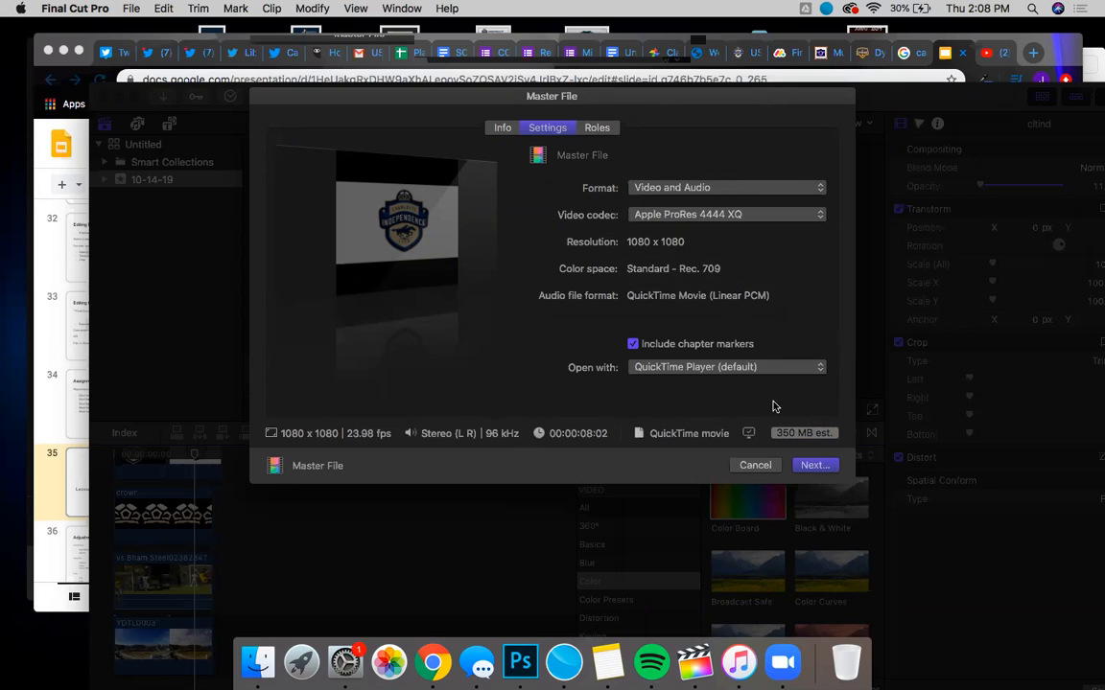
{"action": "left_click", "coordinate": [677, 219]}
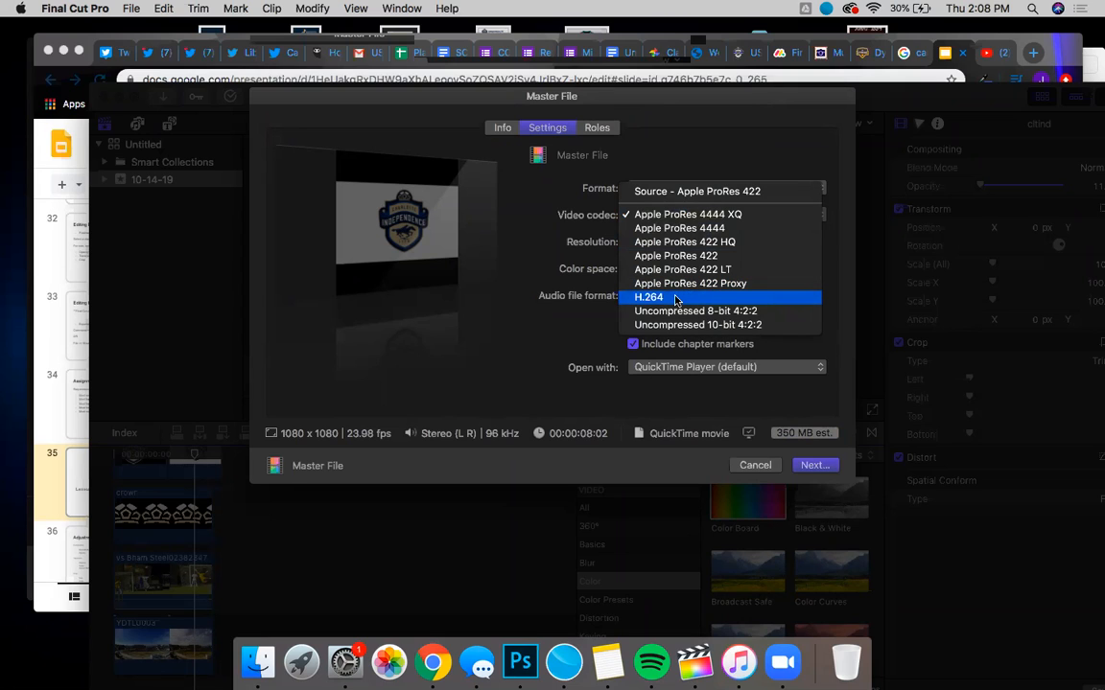
{"action": "left_click", "coordinate": [675, 298]}
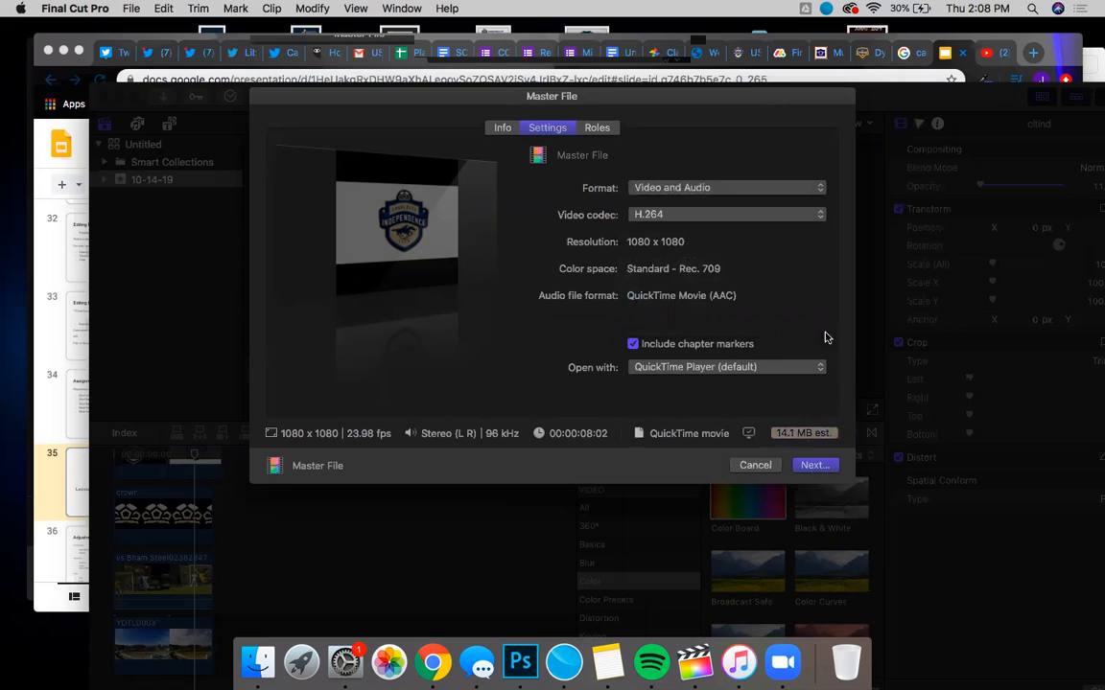
{"action": "left_click", "coordinate": [755, 185]}
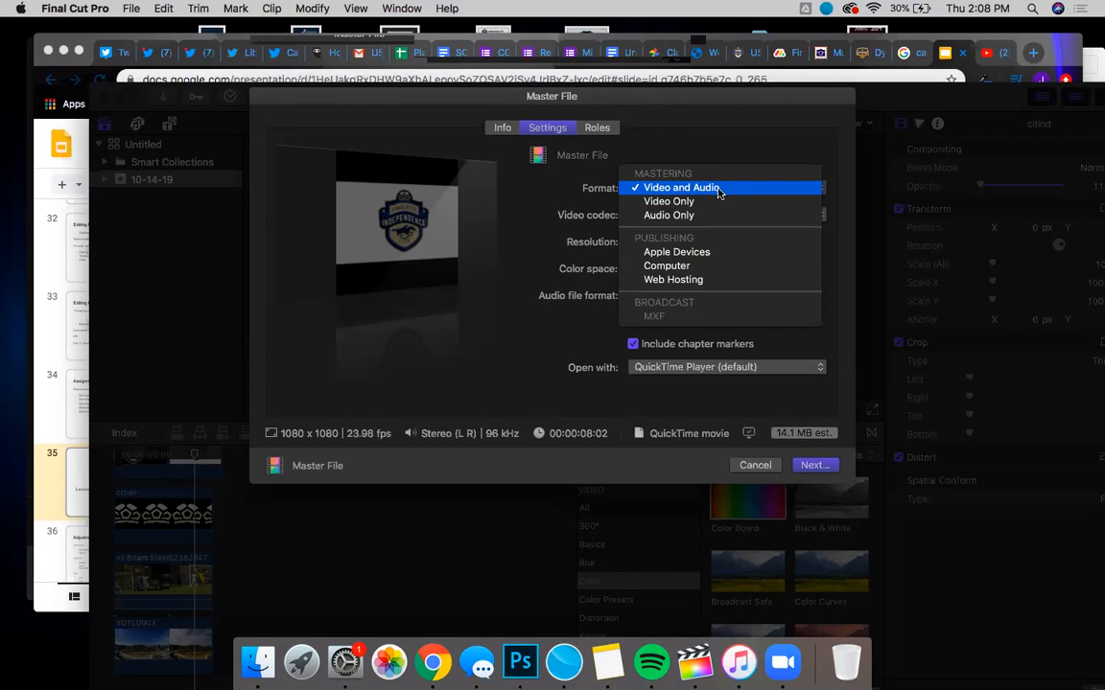
{"action": "left_click", "coordinate": [719, 191]}
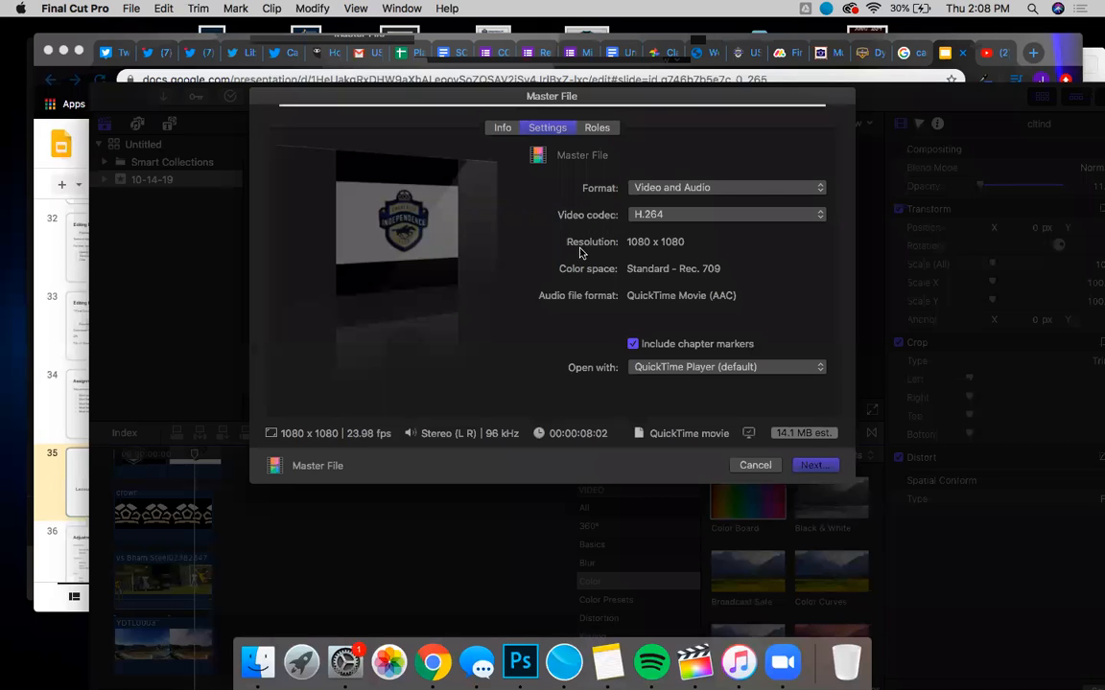
Review the save location for the exported master file and cancel the export.
{"action": "key", "text": "Return"}
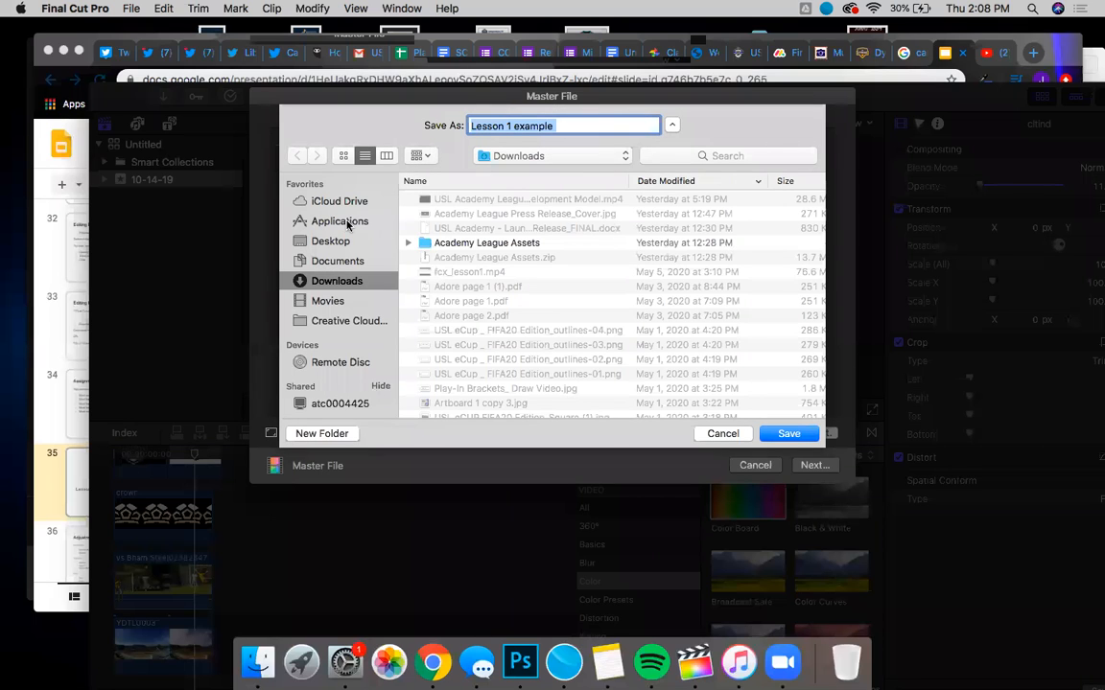
{"action": "scroll", "coordinate": [542, 341], "scroll_direction": "down", "scroll_amount": 5}
{"action": "scroll", "coordinate": [539, 340], "scroll_direction": "up", "scroll_amount": 5}
{"action": "left_click", "coordinate": [723, 435]}
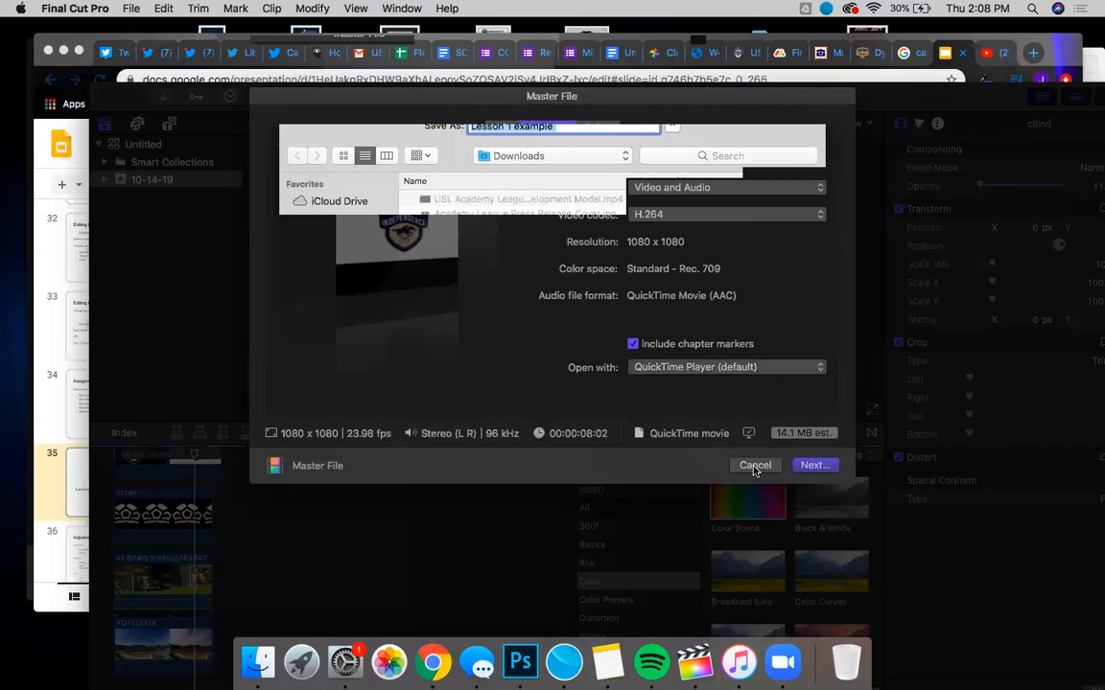
{"action": "left_click", "coordinate": [755, 467]}
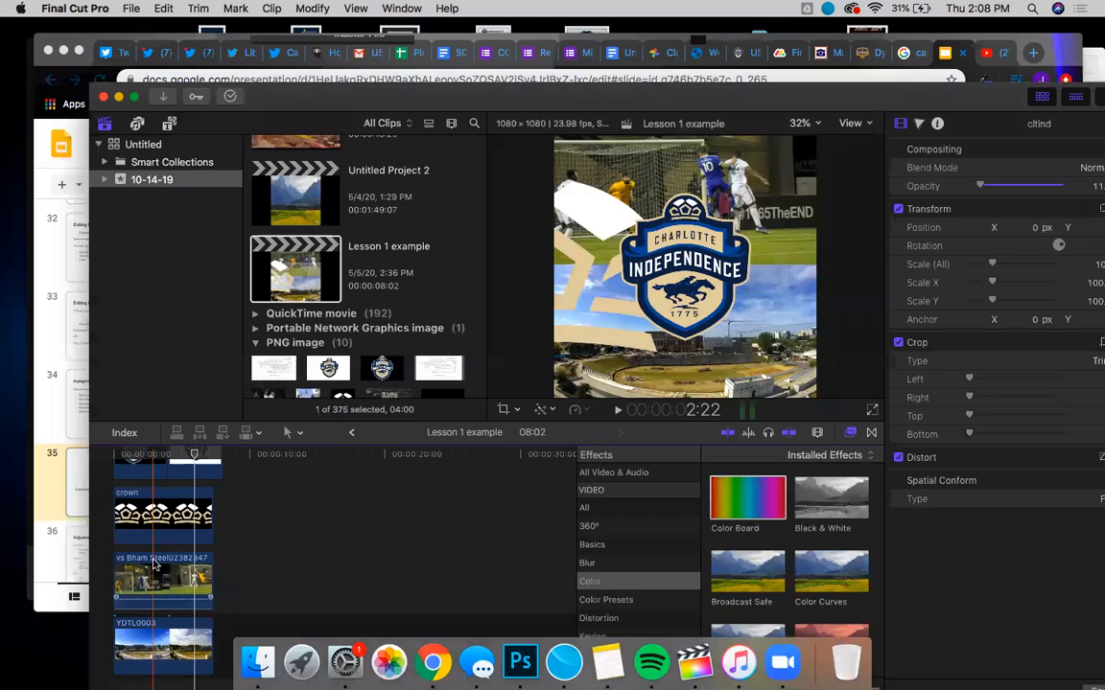
Switch to the Google Slides presentation in Chrome and open slide 36, Adjustments.
{"action": "scroll", "coordinate": [219, 556], "scroll_direction": "up", "scroll_amount": 2}
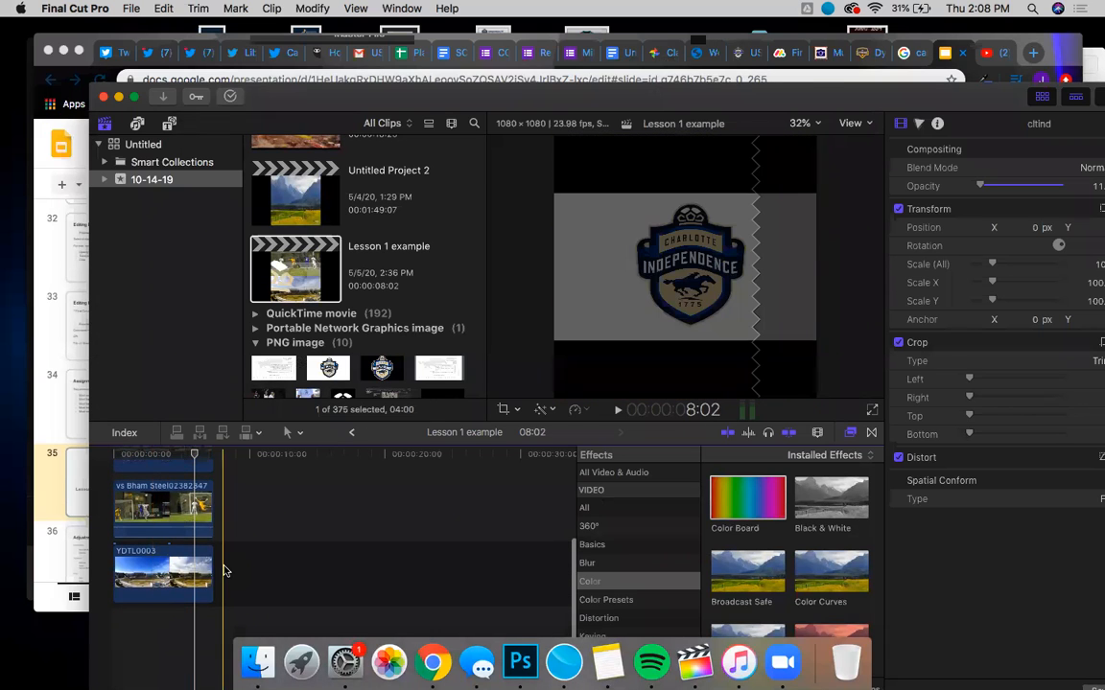
{"action": "scroll", "coordinate": [223, 572], "scroll_direction": "up", "scroll_amount": 5}
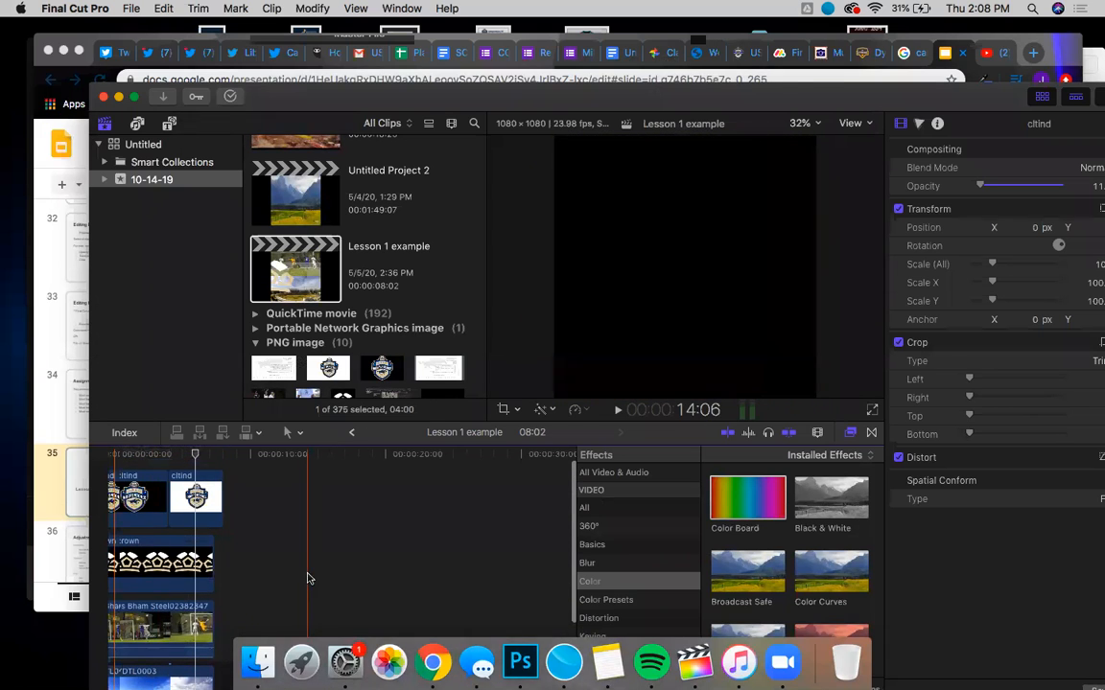
{"action": "left_click", "coordinate": [42, 383]}
{"action": "scroll", "coordinate": [160, 488], "scroll_direction": "down", "scroll_amount": 4}
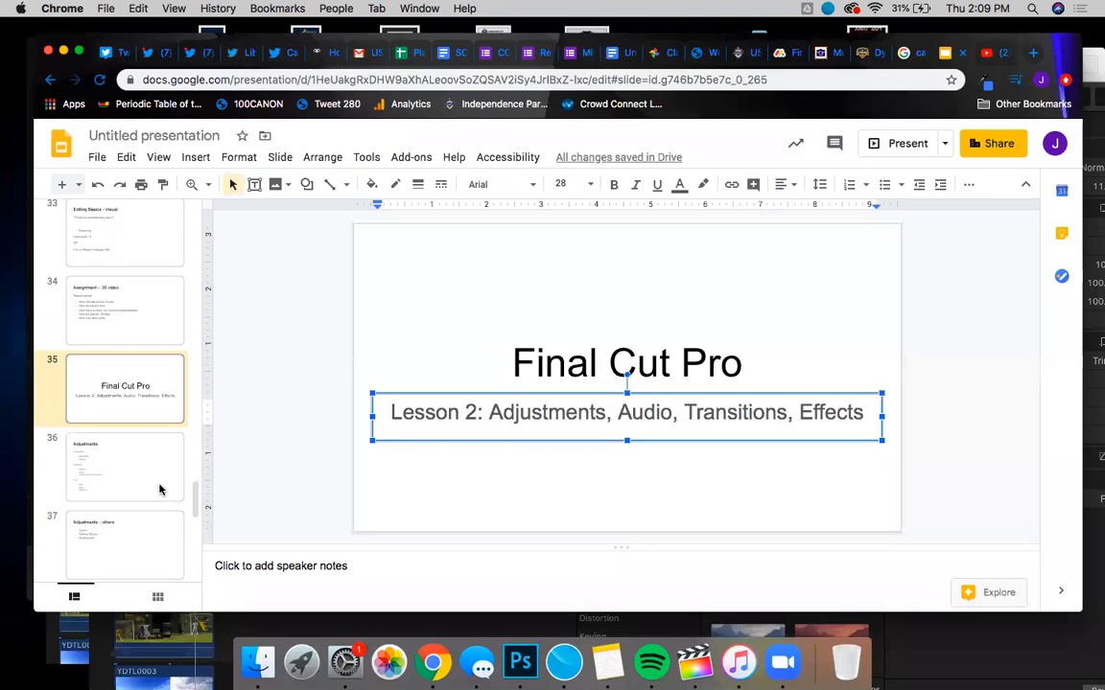
{"action": "scroll", "coordinate": [160, 489], "scroll_direction": "down", "scroll_amount": 2}
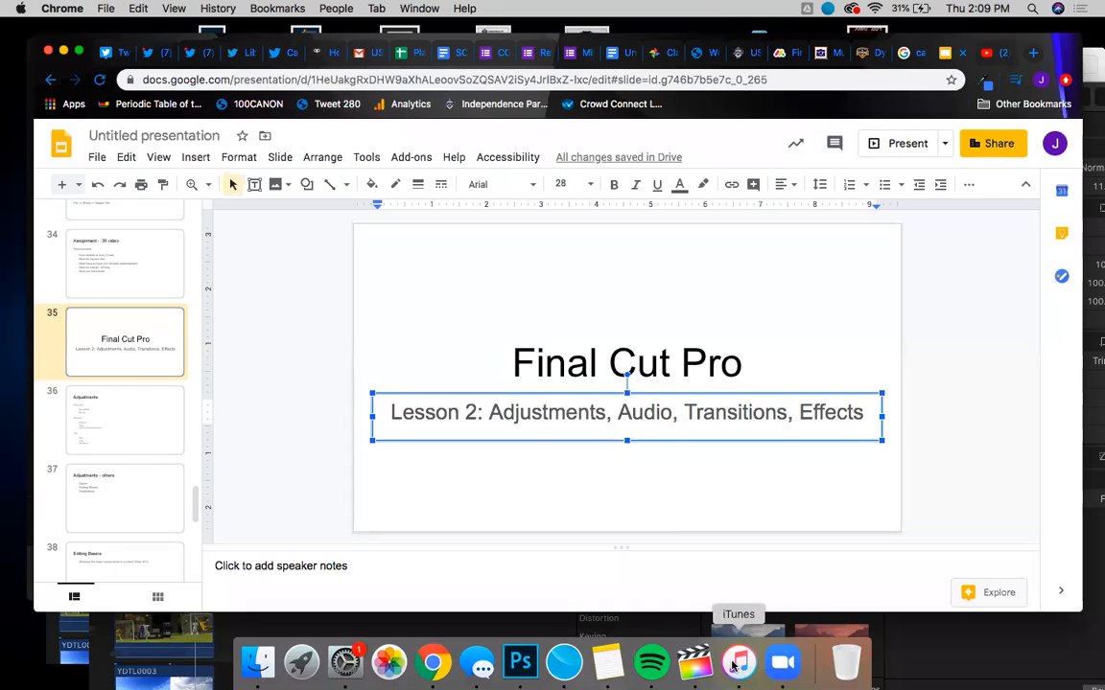
{"action": "left_click", "coordinate": [782, 663]}
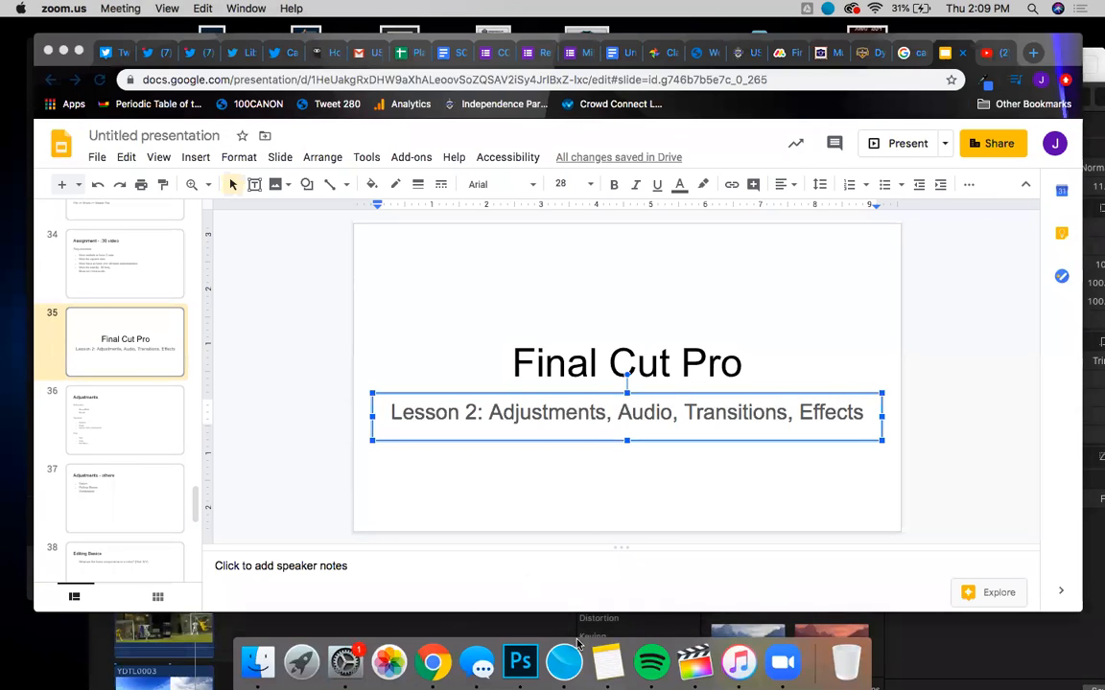
{"action": "left_click", "coordinate": [257, 461]}
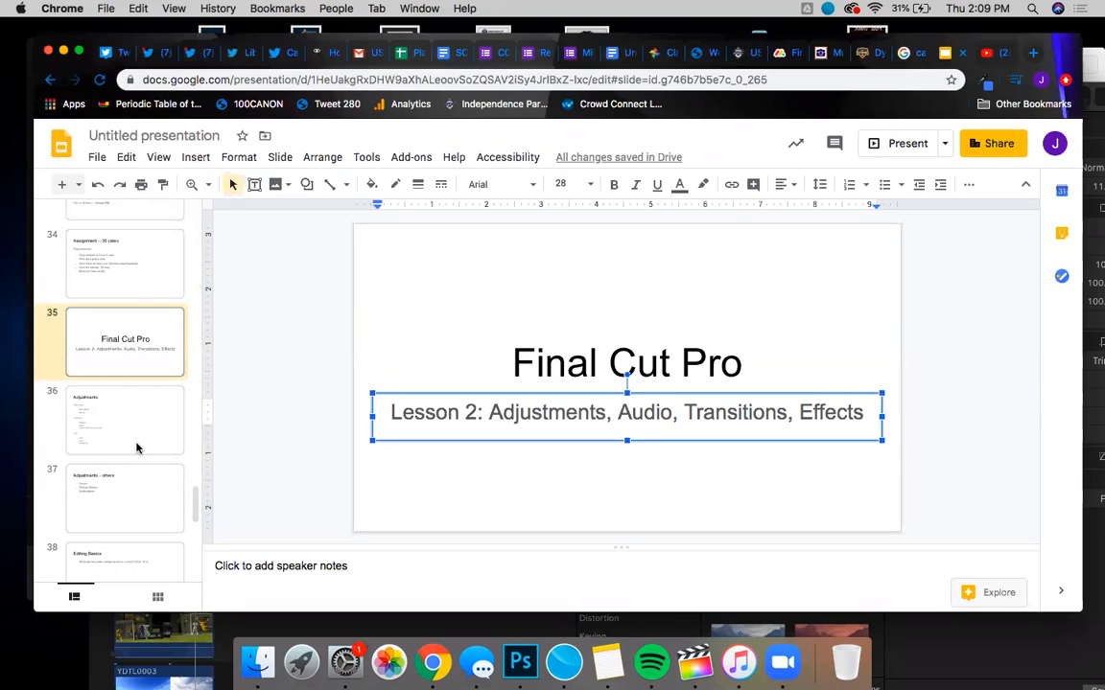
{"action": "left_click", "coordinate": [136, 448]}
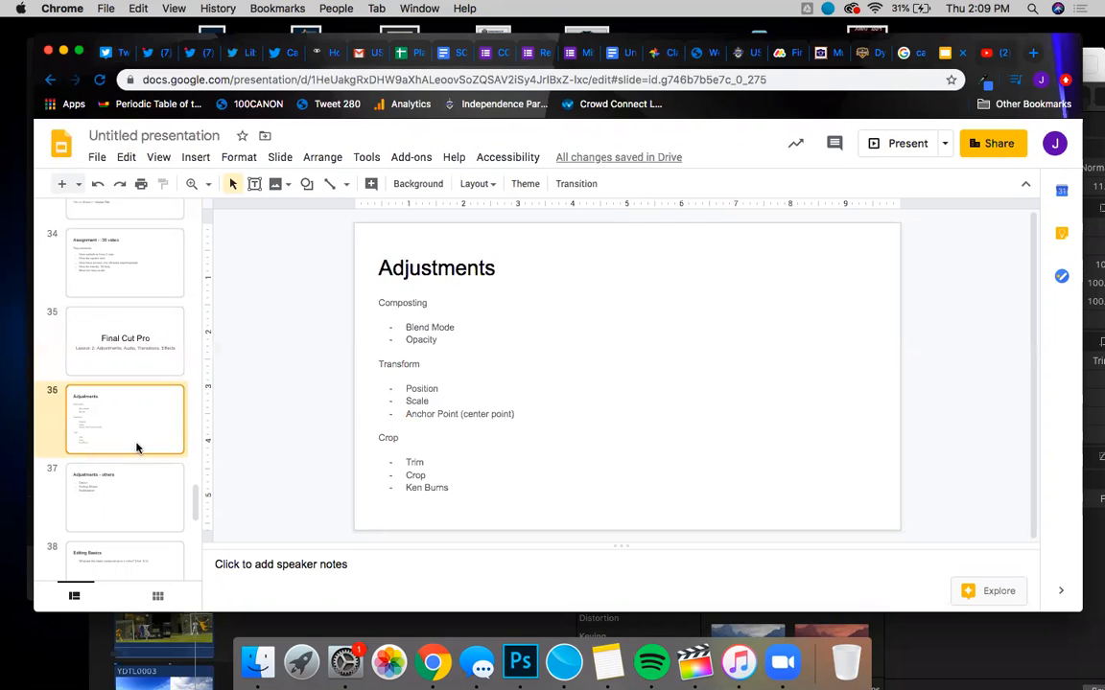
Go through the Composting, Transform and Crop items on the Adjustments slide.
{"action": "double_click", "coordinate": [375, 304]}
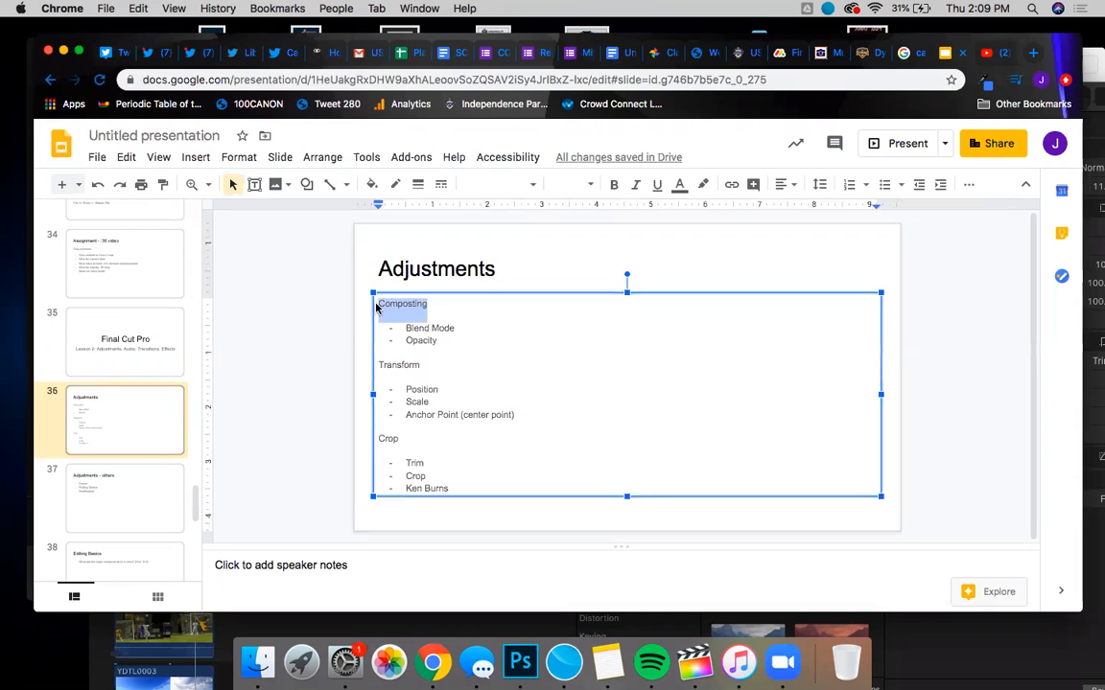
{"action": "left_click", "coordinate": [464, 331]}
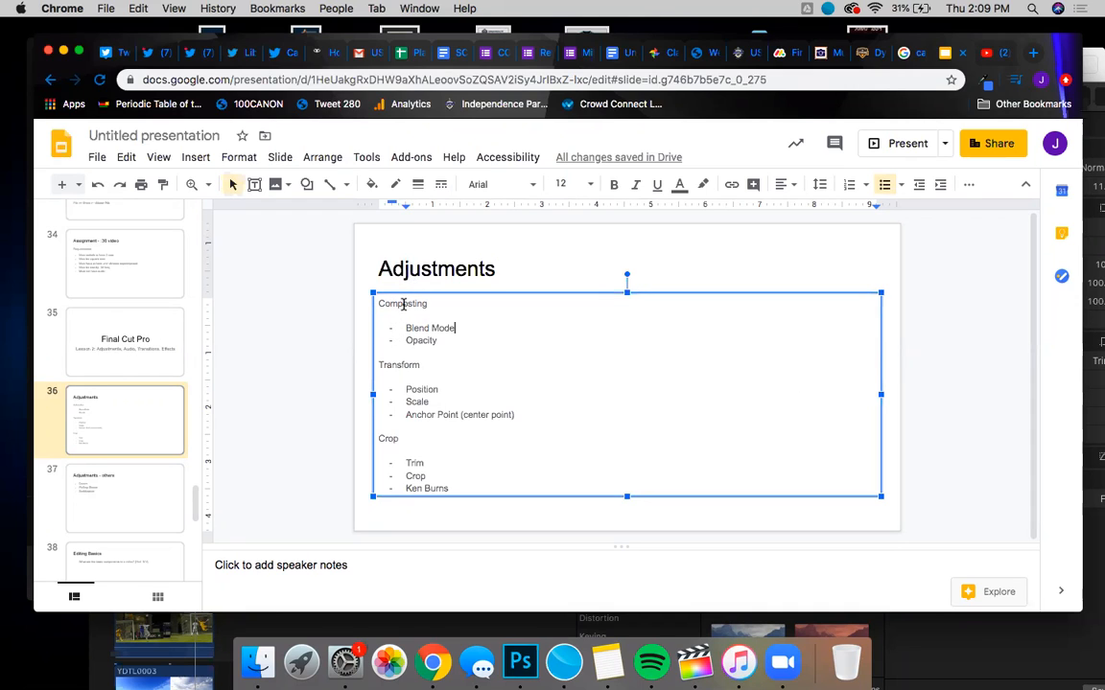
{"action": "left_click", "coordinate": [425, 371]}
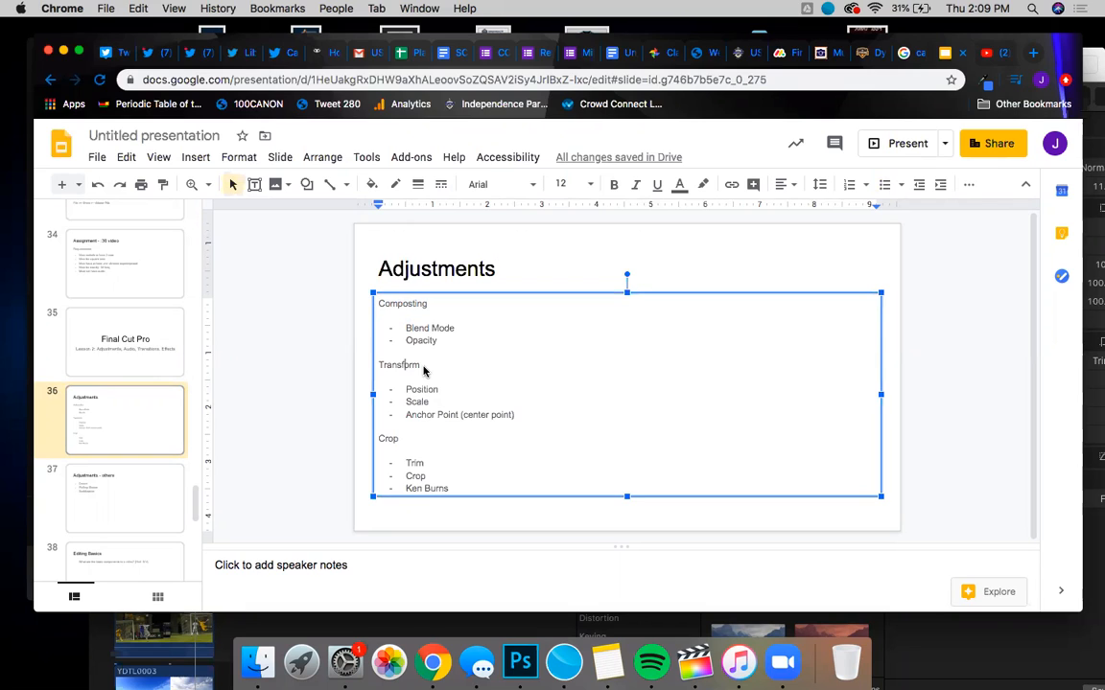
{"action": "left_click", "coordinate": [386, 442]}
Switch to Final Cut Pro and delete the two cltind clips and the crown clip from the timeline.
{"action": "left_click", "coordinate": [239, 625]}
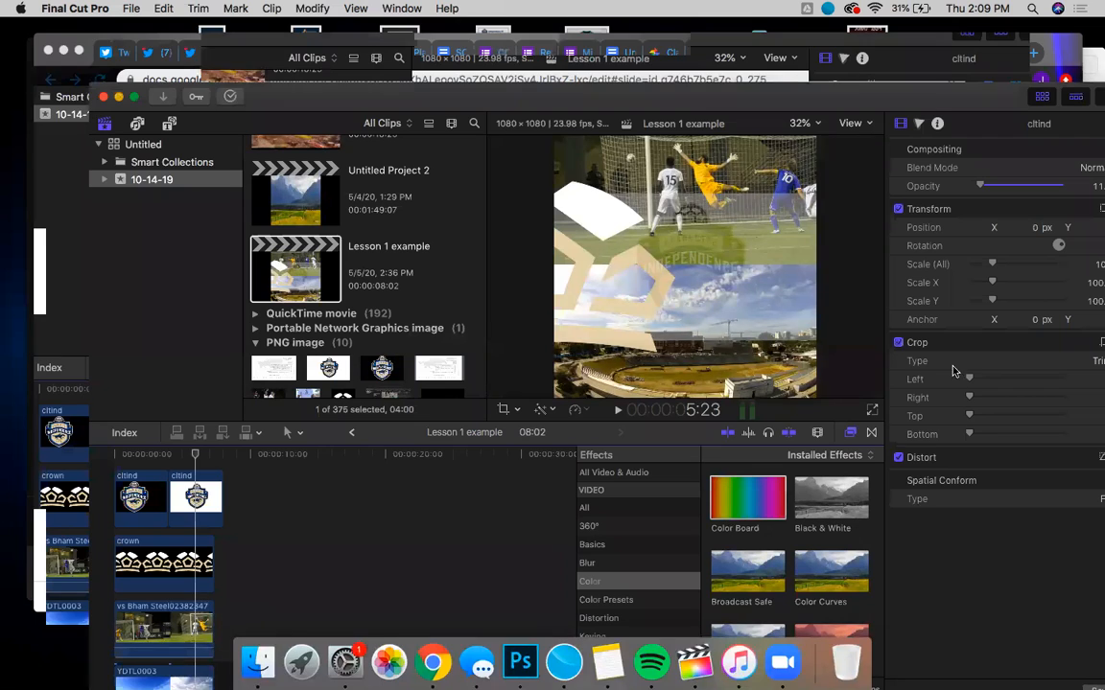
{"action": "scroll", "coordinate": [230, 591], "scroll_direction": "down", "scroll_amount": 2}
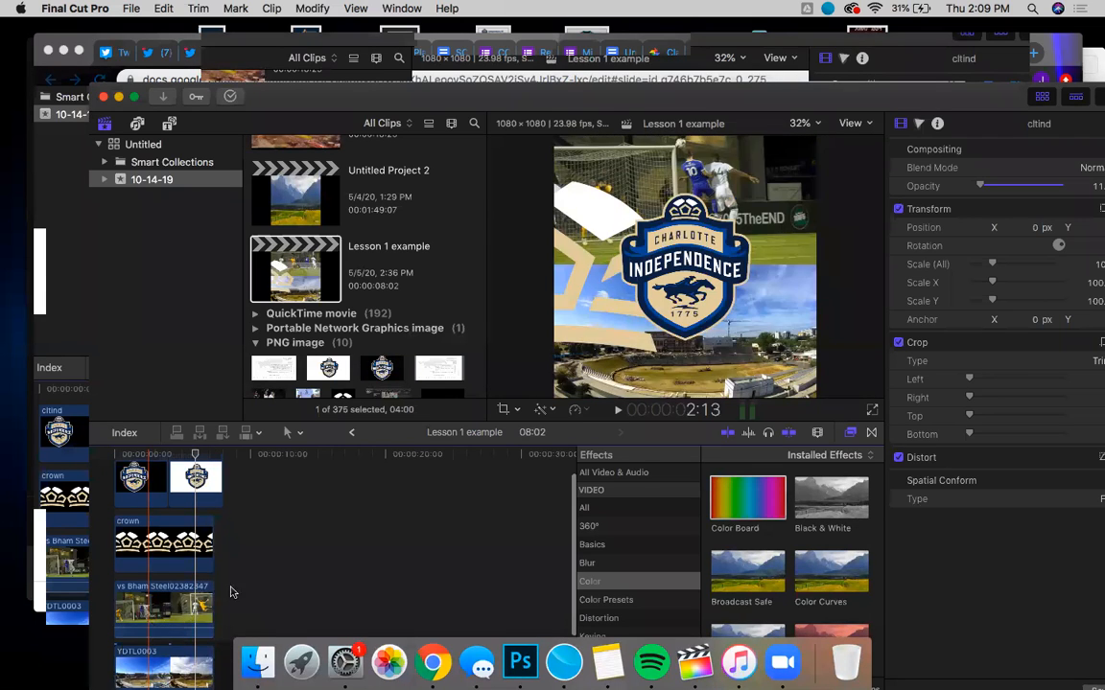
{"action": "left_click_drag", "start_coordinate": [242, 502], "coordinate": [99, 554]}
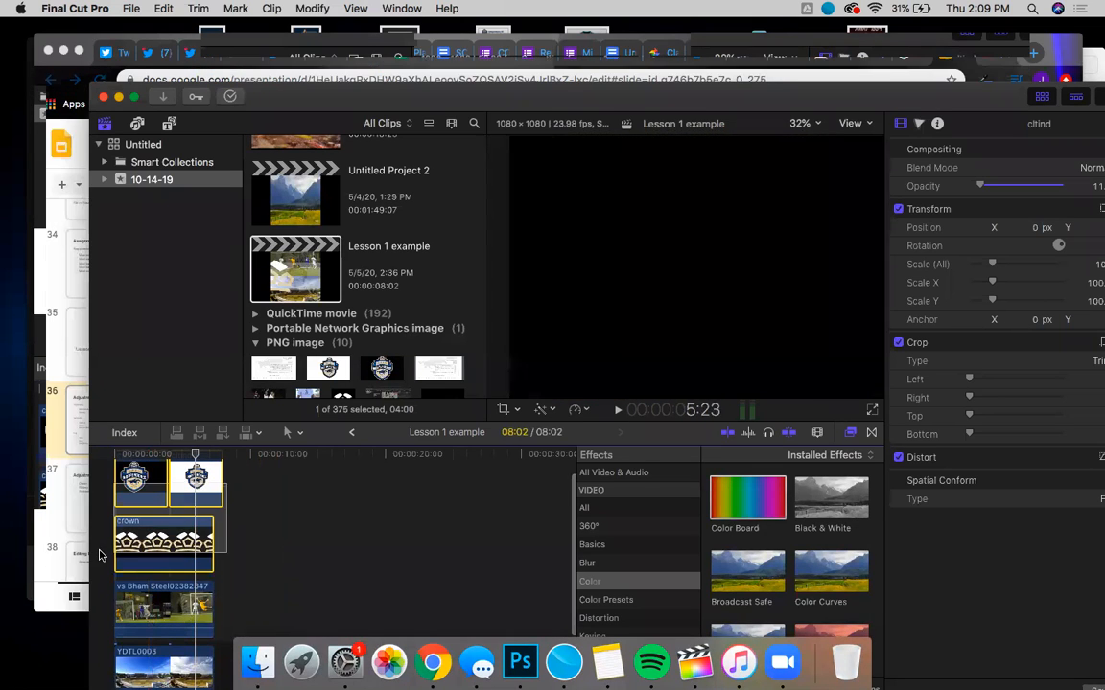
{"action": "key", "text": "Delete"}
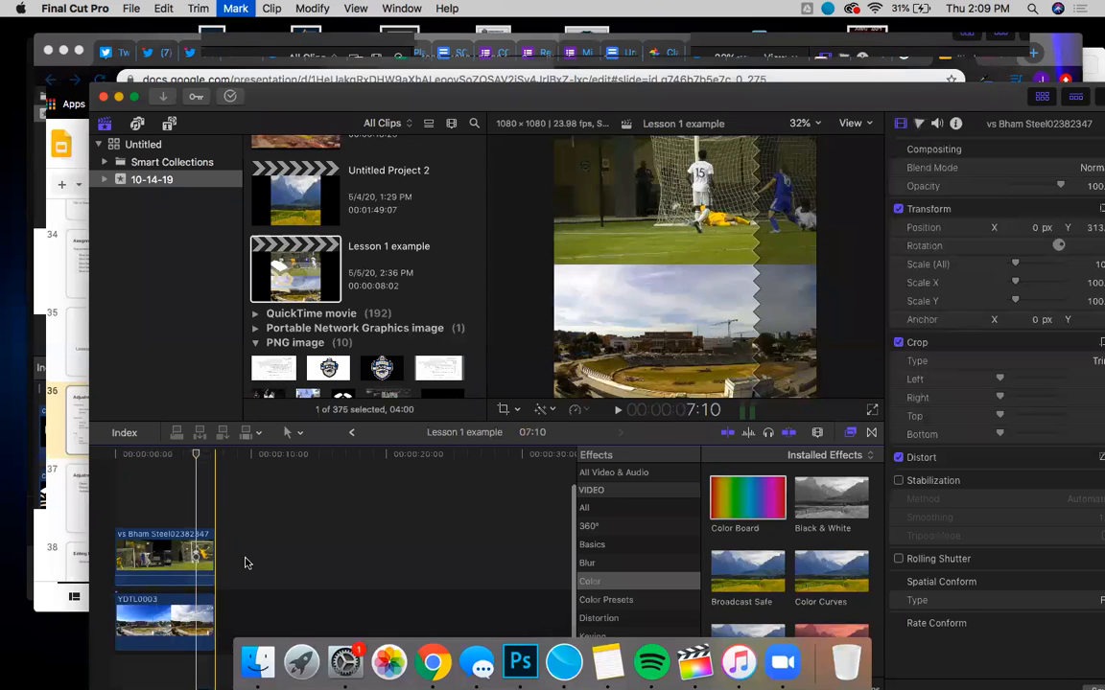
Delete the vs Bham Steel clip above the YDTL0003 clip in the timeline.
{"action": "left_click", "coordinate": [159, 546]}
{"action": "key", "text": "Delete"}
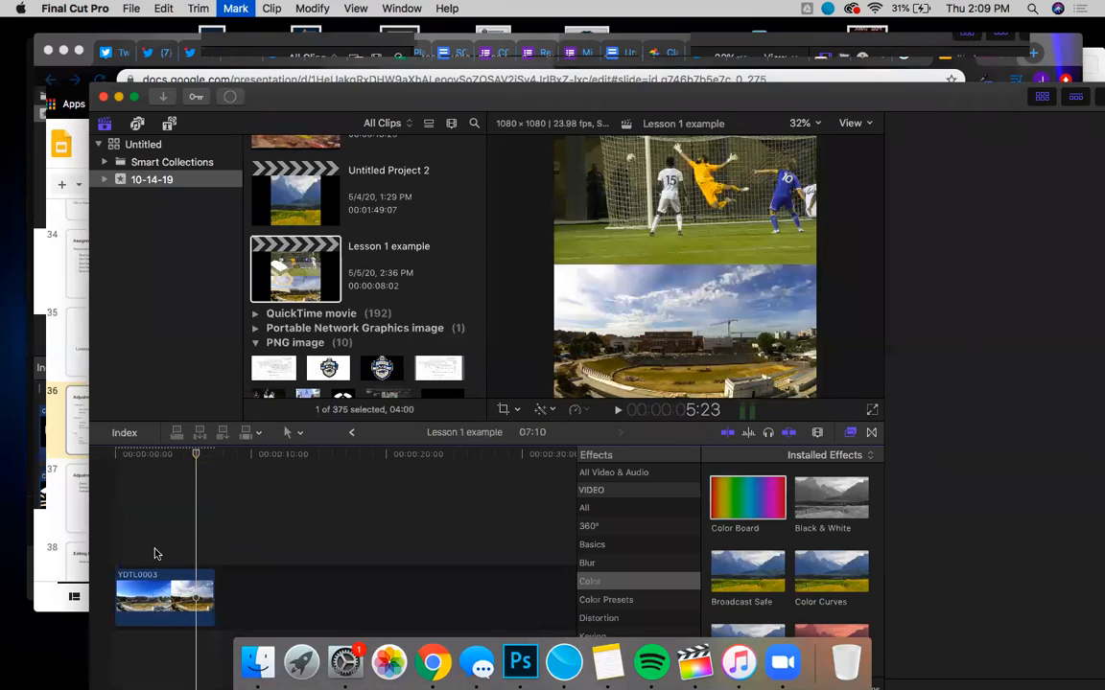
Select the YDTL0003 clip and reposition the editor window so the clip's adjustment values fit on the screen.
{"action": "left_click", "coordinate": [165, 589]}
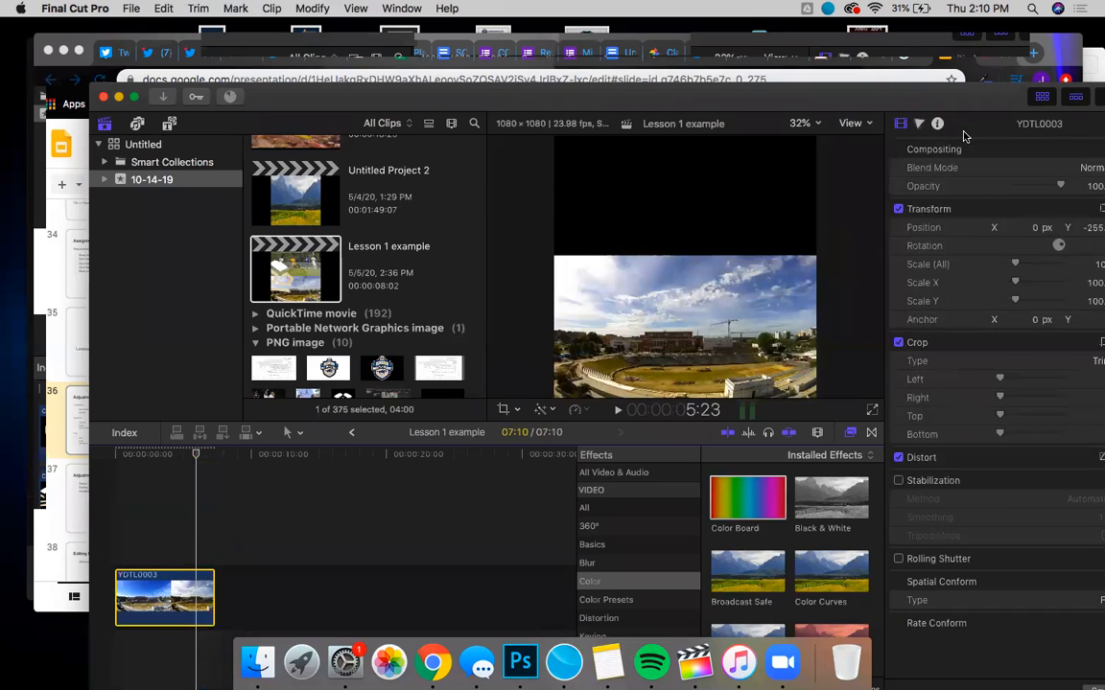
{"action": "left_click_drag", "start_coordinate": [939, 99], "coordinate": [863, 35]}
{"action": "left_click_drag", "start_coordinate": [323, 27], "coordinate": [276, 40]}
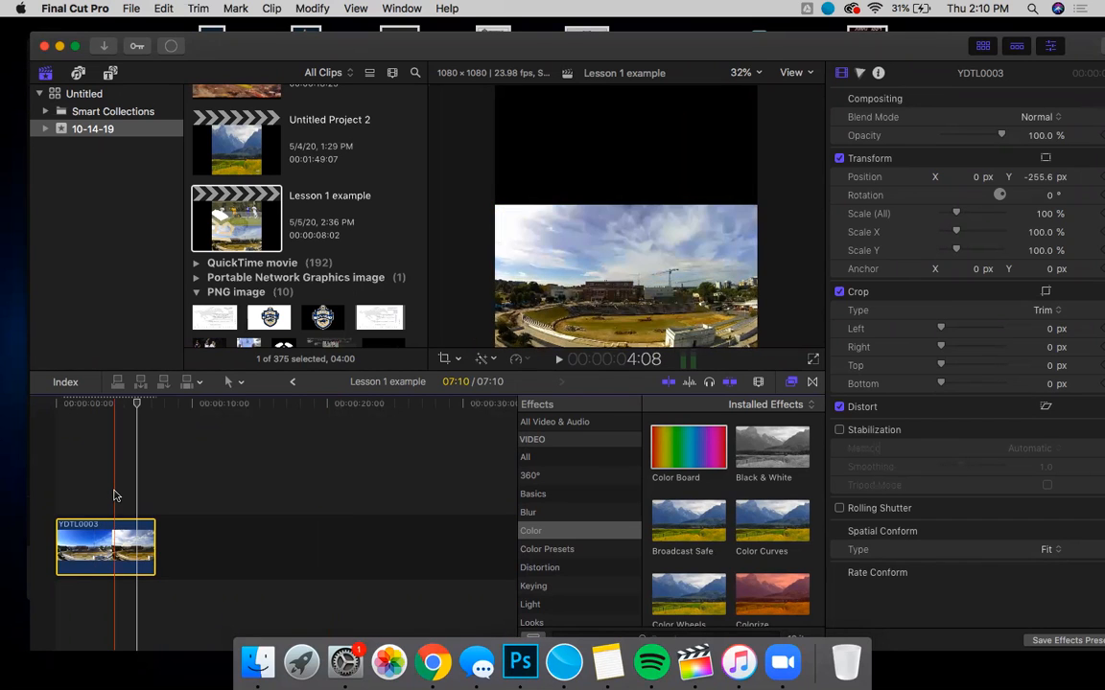
Undo the deletion of the vs Bham Steel clip.
{"action": "key", "text": "alt+v"}
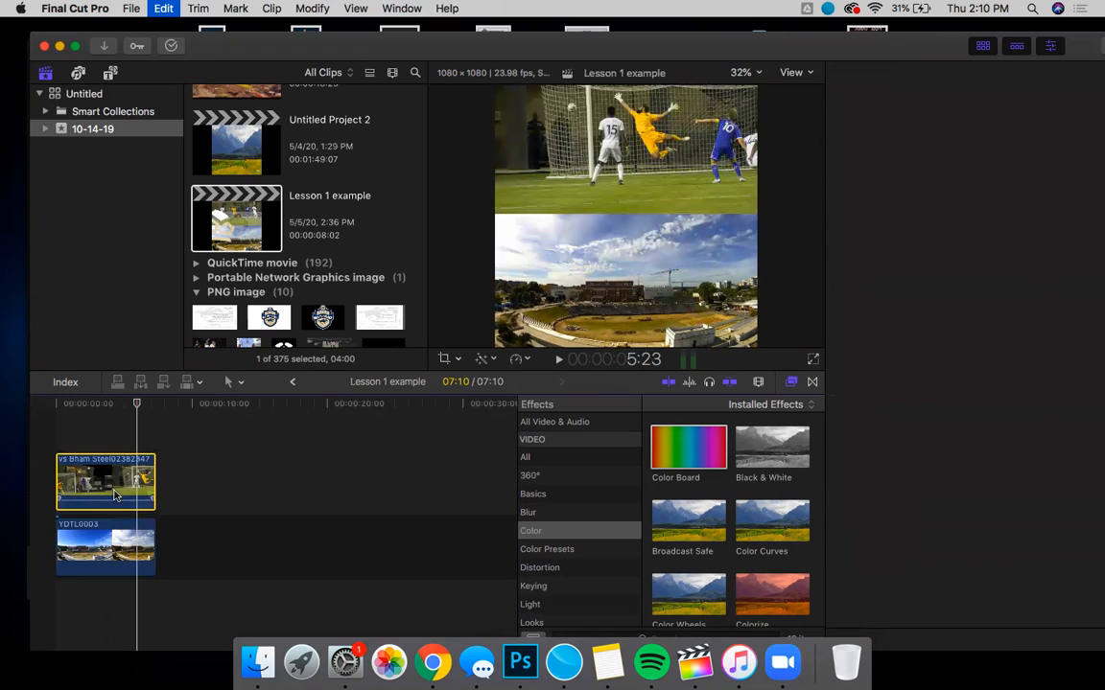
Reset the positions of the YDTL0003 and vs Bham Steel clips, and shift the vs Bham Steel clip to X 269 px.
{"action": "key", "text": "super+4"}
{"action": "left_click", "coordinate": [109, 547]}
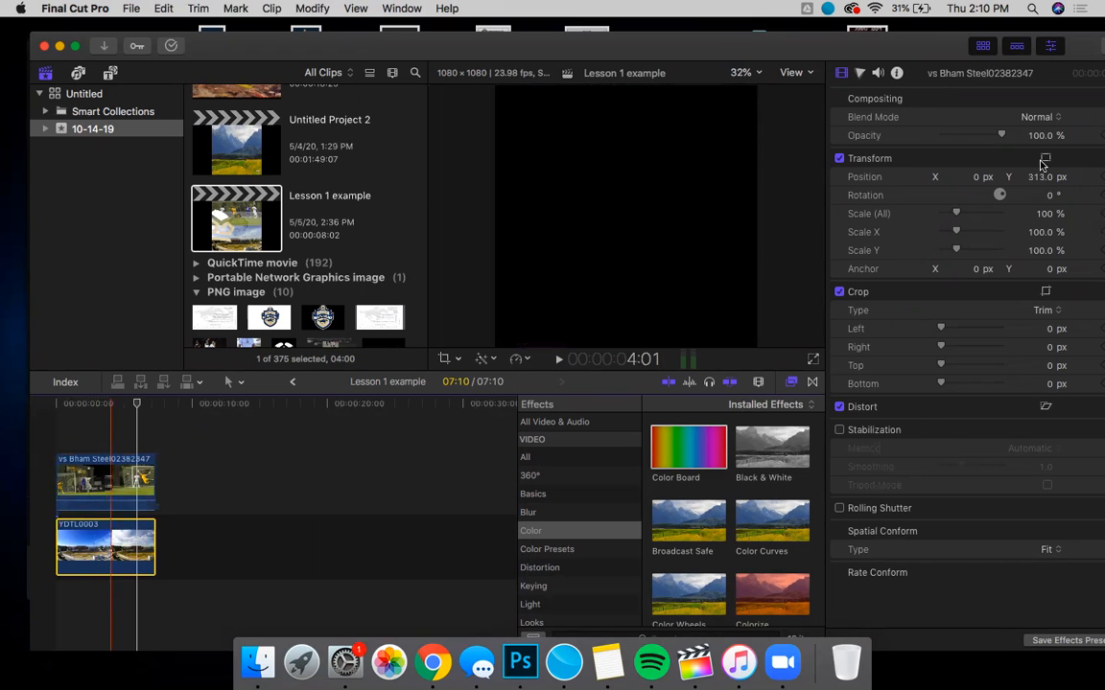
{"action": "left_click_drag", "start_coordinate": [1081, 56], "coordinate": [1051, 51]}
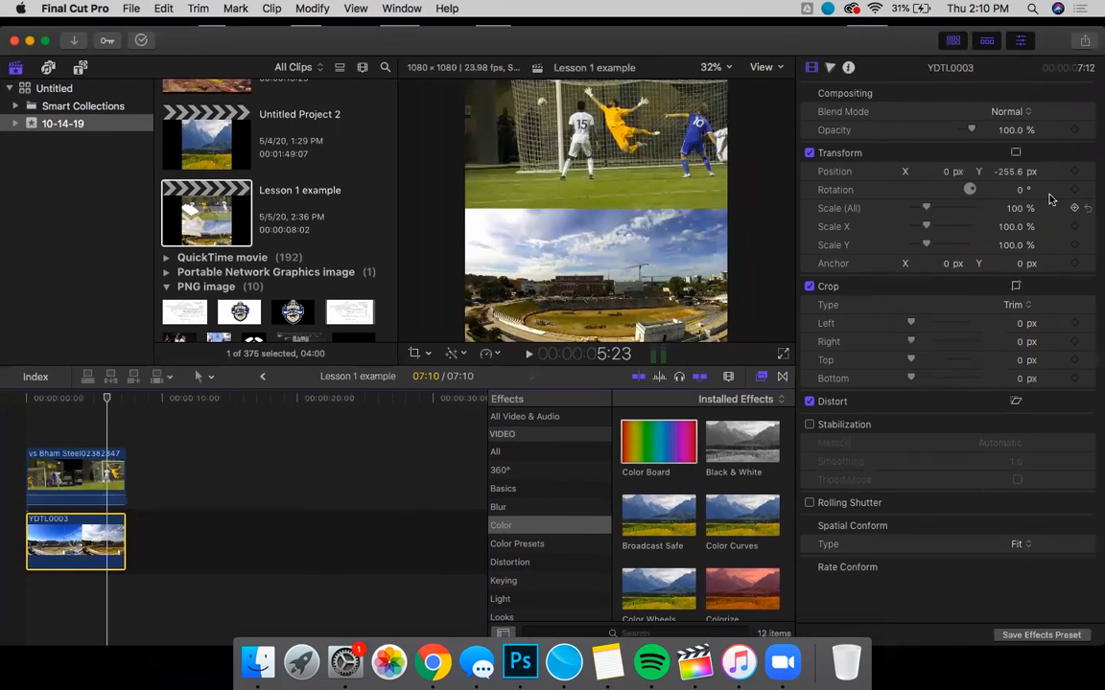
{"action": "left_click", "coordinate": [1083, 174]}
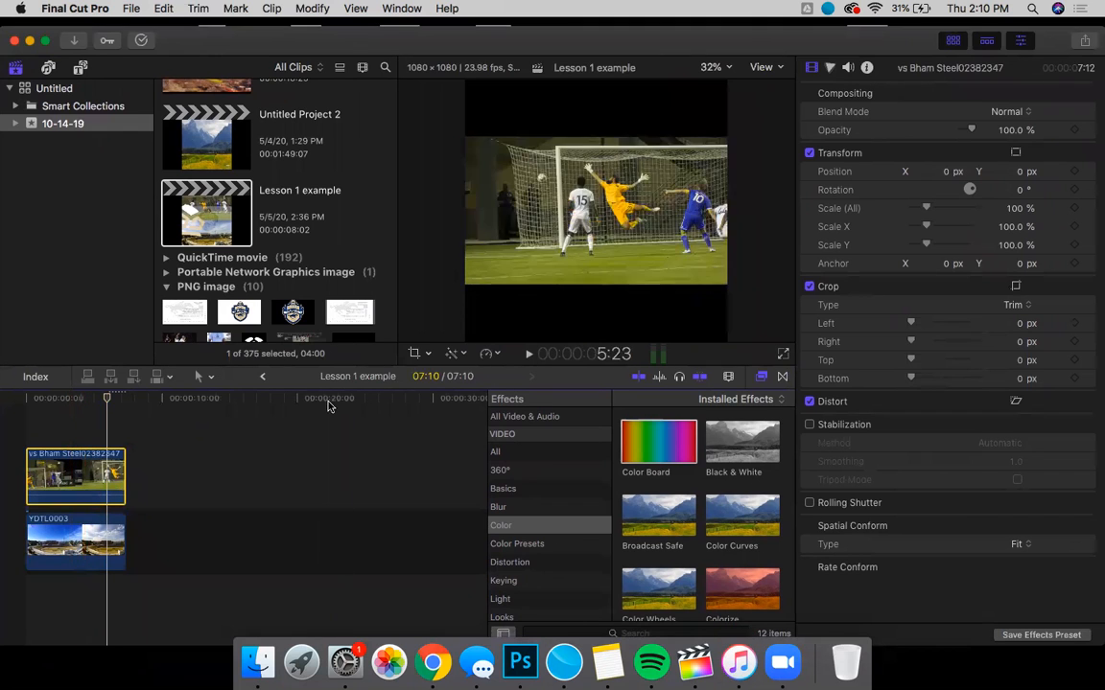
{"action": "left_click_drag", "start_coordinate": [945, 171], "coordinate": [946, 173]}
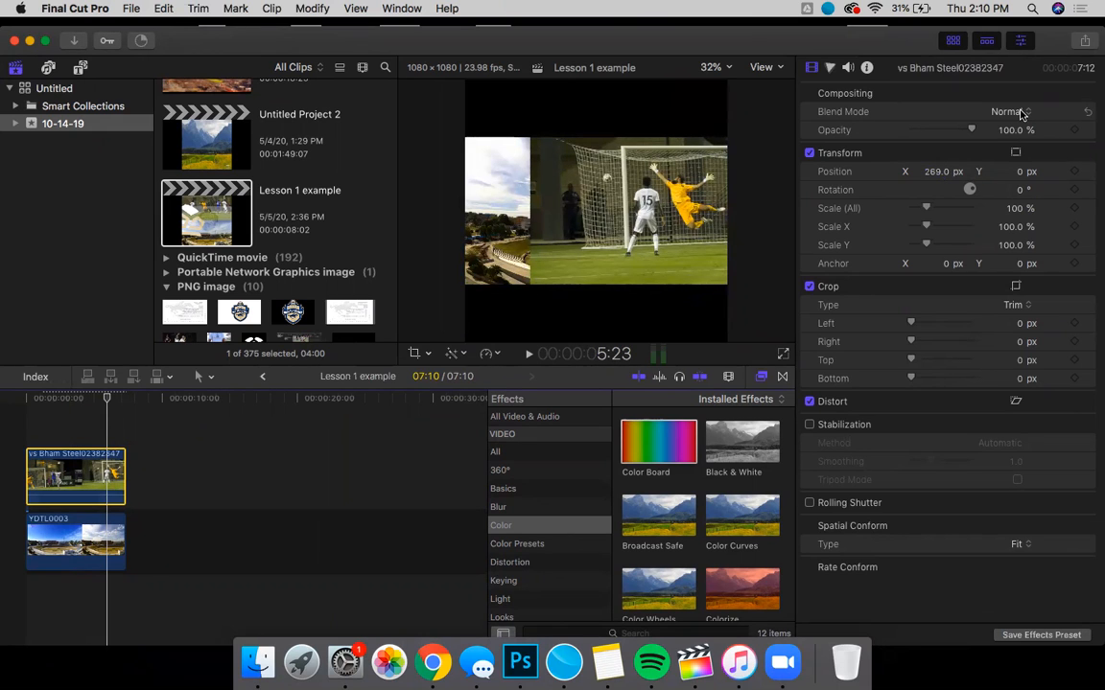
Try the Screen and Hard Mix blend modes on the vs Bham Steel clip and lower its opacity to 65.6%.
{"action": "left_click", "coordinate": [1009, 113]}
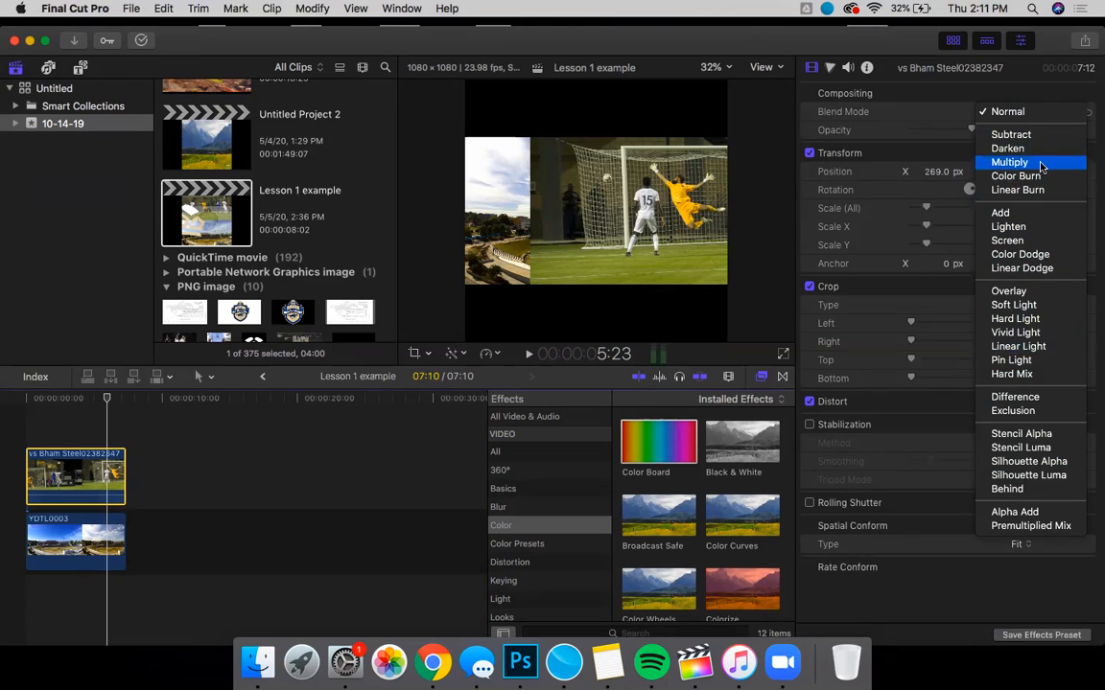
{"action": "left_click", "coordinate": [1040, 242]}
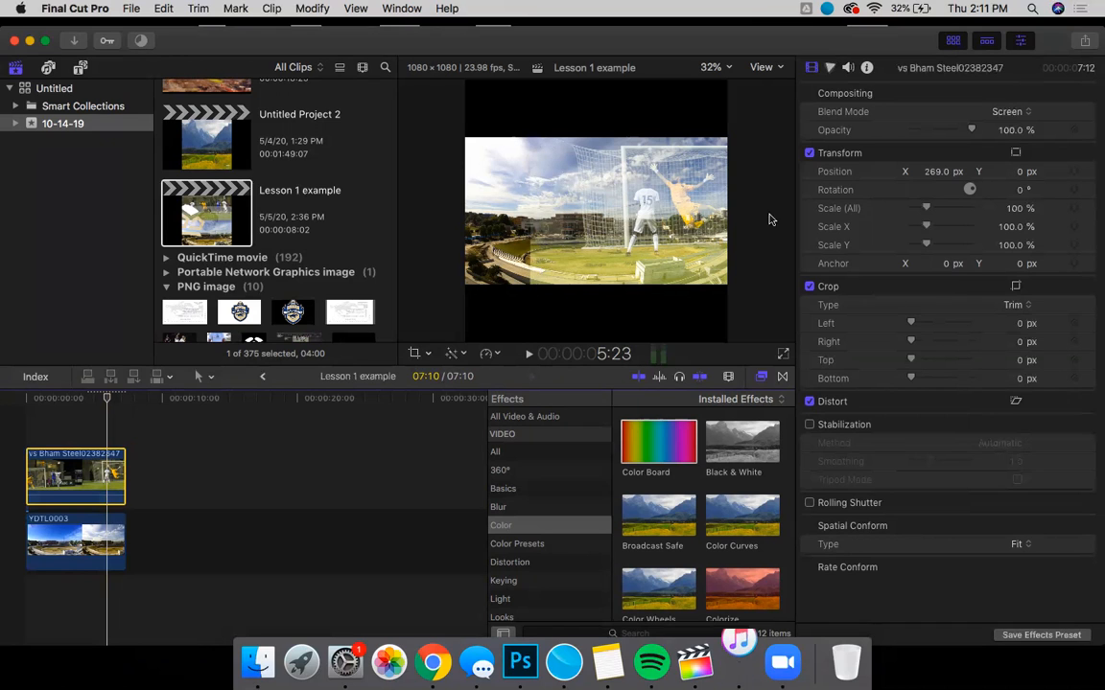
{"action": "left_click", "coordinate": [1009, 111]}
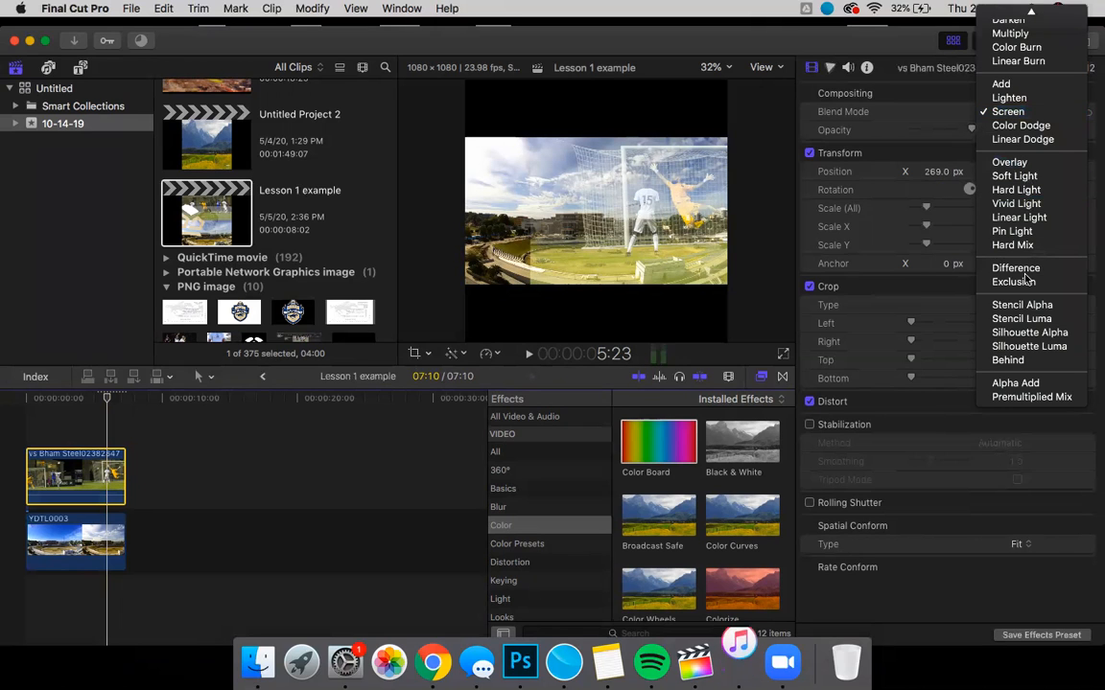
{"action": "left_click", "coordinate": [1047, 246]}
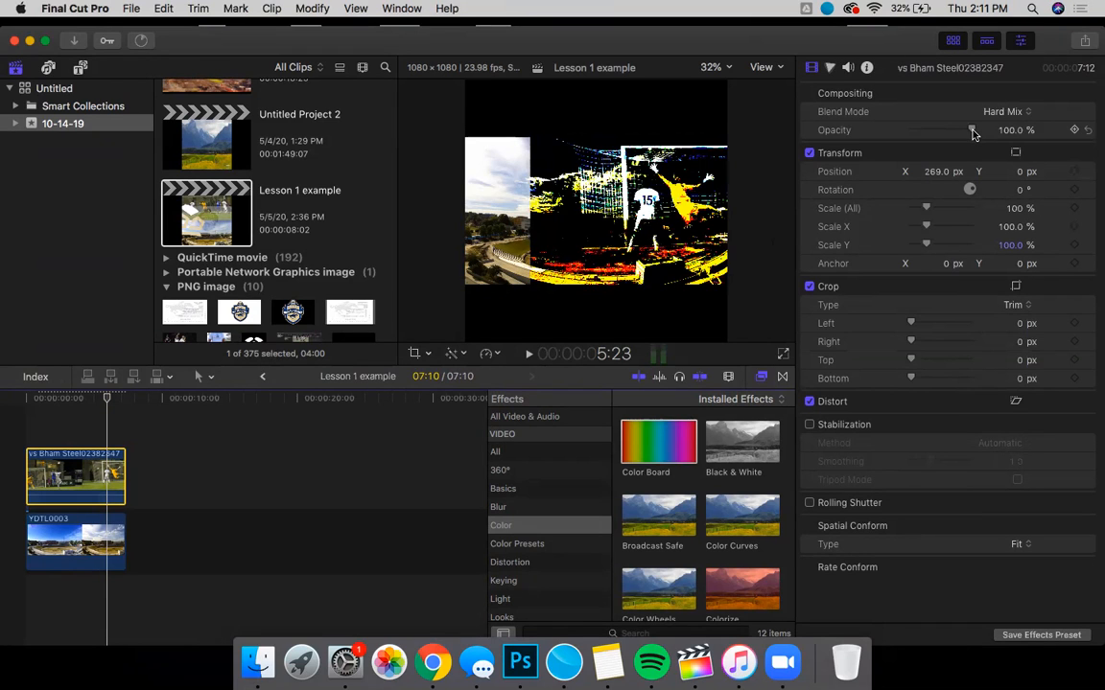
{"action": "mouse_move", "coordinate": [972, 134]}
{"action": "left_mouse_down"}
{"action": "mouse_move", "coordinate": [937, 140]}
{"action": "mouse_move", "coordinate": [952, 139]}
{"action": "left_mouse_up"}
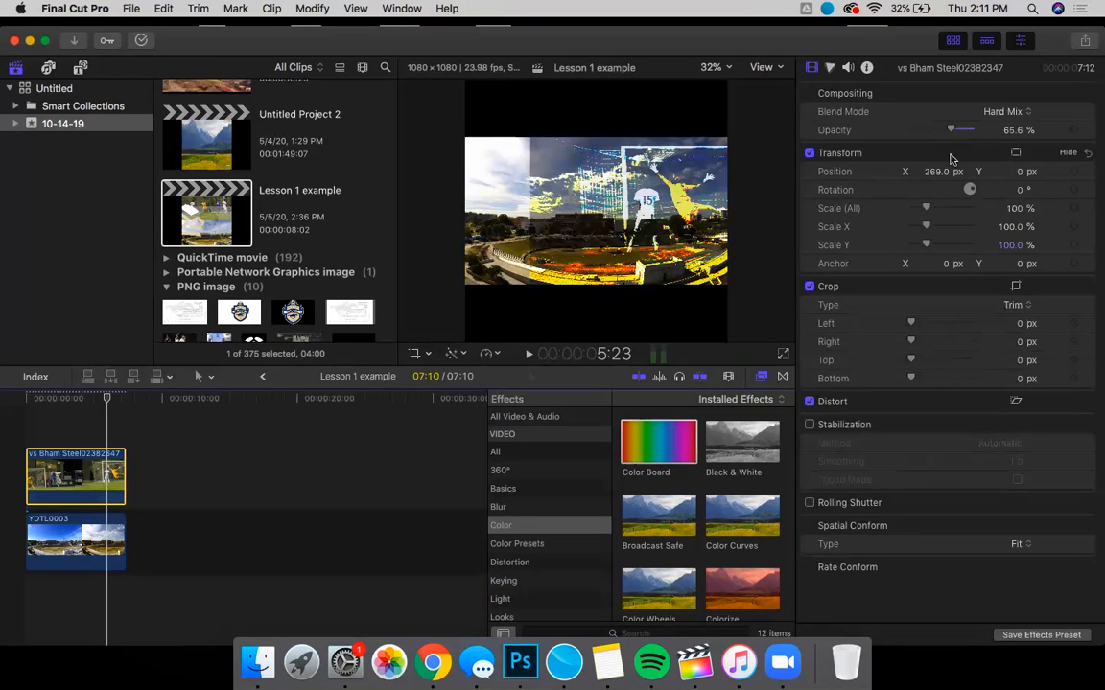
Return the vs Bham Steel clip's blend mode to Normal and its opacity to 100%.
{"action": "left_click", "coordinate": [1014, 117]}
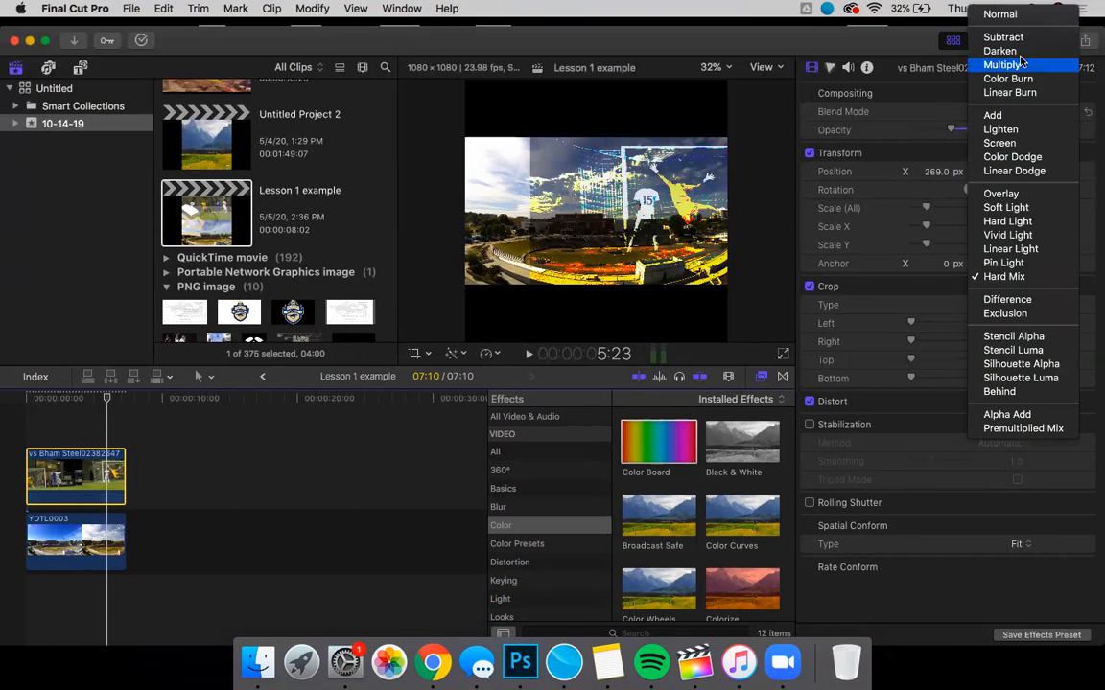
{"action": "left_click", "coordinate": [1034, 15]}
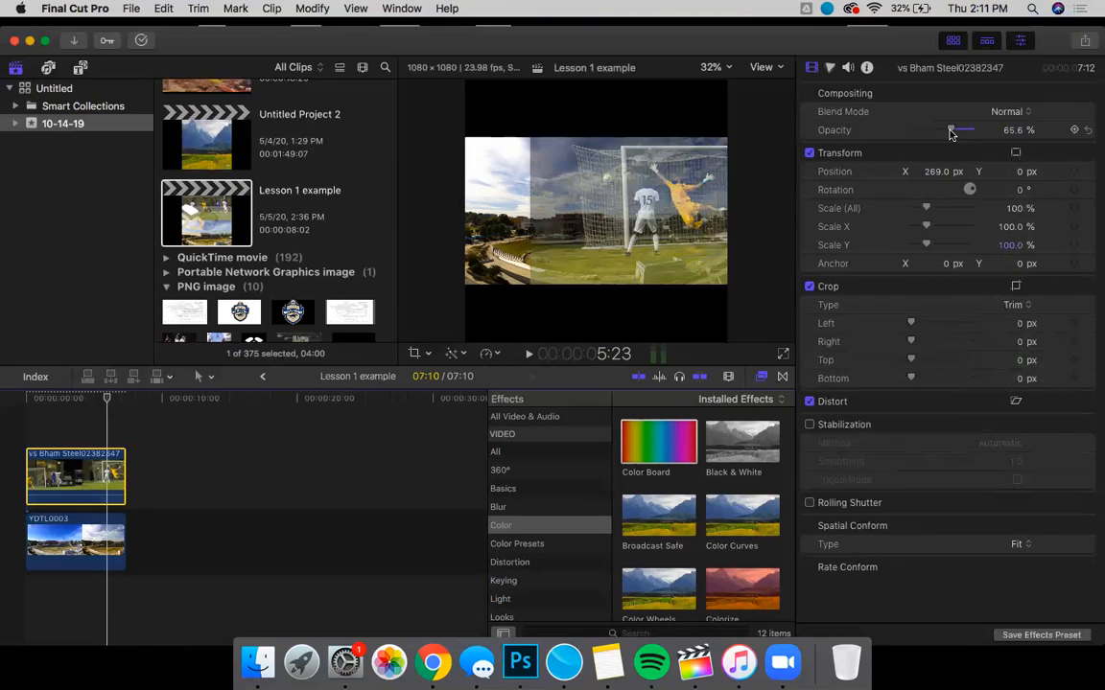
{"action": "left_click_drag", "start_coordinate": [964, 134], "coordinate": [1023, 112]}
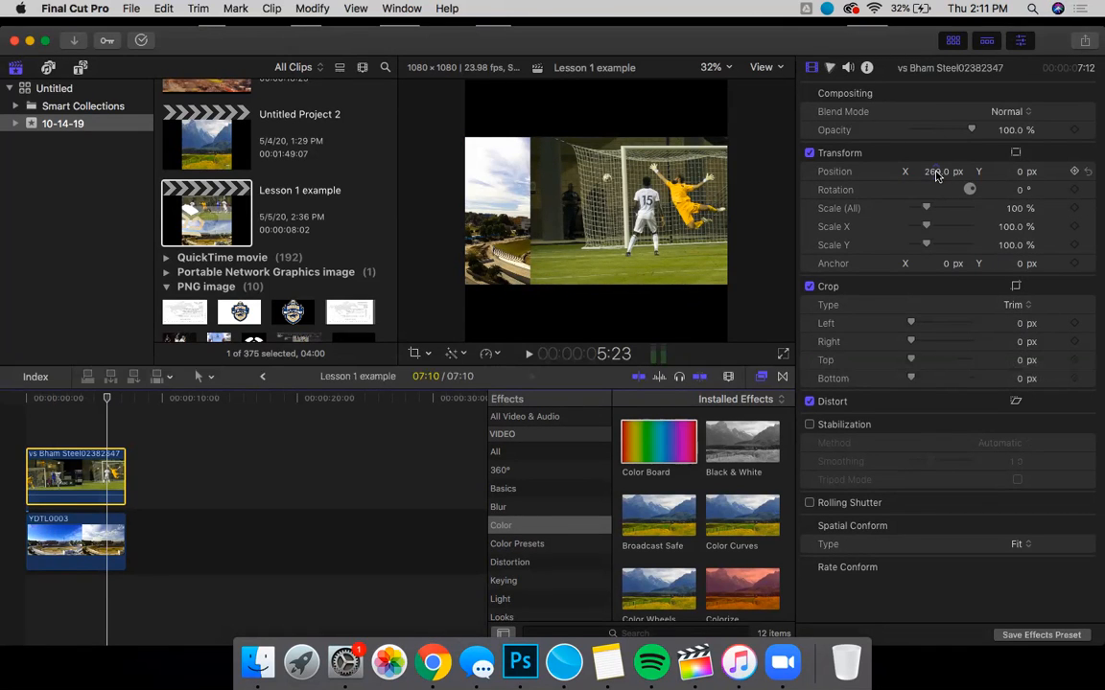
Move the vs Bham Steel clip to X 227 px, Y -184 px and shift its anchor to Y 111 px.
{"action": "left_click_drag", "start_coordinate": [936, 171], "coordinate": [1013, 178]}
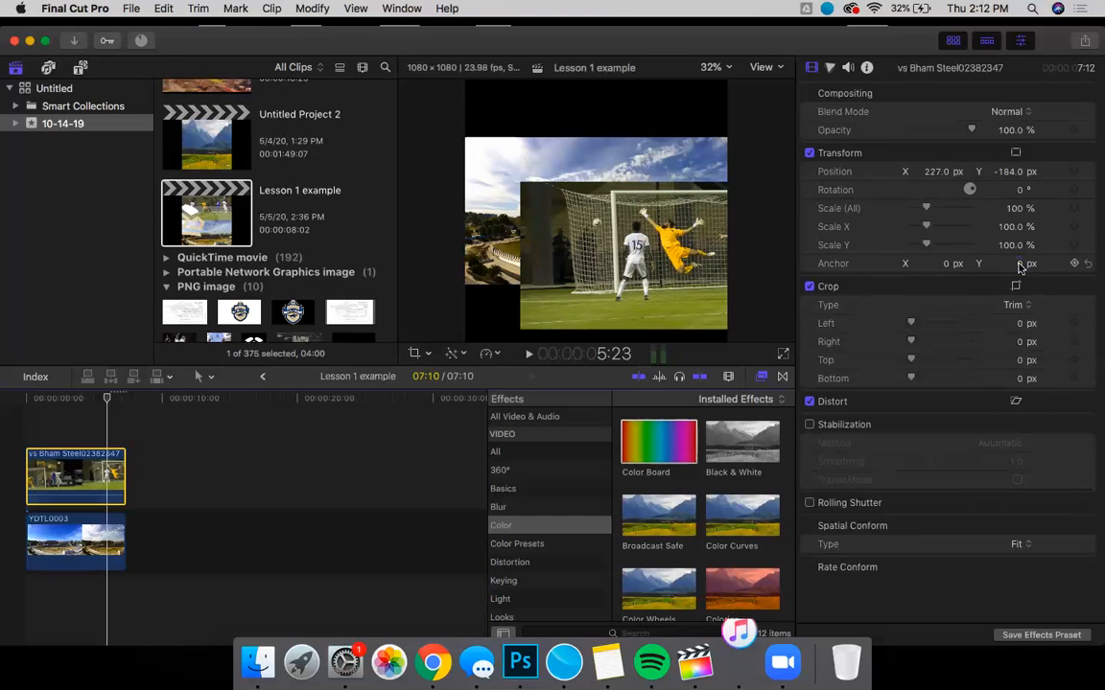
{"action": "mouse_move", "coordinate": [1020, 267]}
{"action": "left_mouse_down"}
{"action": "mouse_move", "coordinate": [1020, 192]}
{"action": "mouse_move", "coordinate": [1020, 479]}
{"action": "mouse_move", "coordinate": [1021, 247]}
{"action": "mouse_move", "coordinate": [1020, 291]}
{"action": "left_mouse_up"}
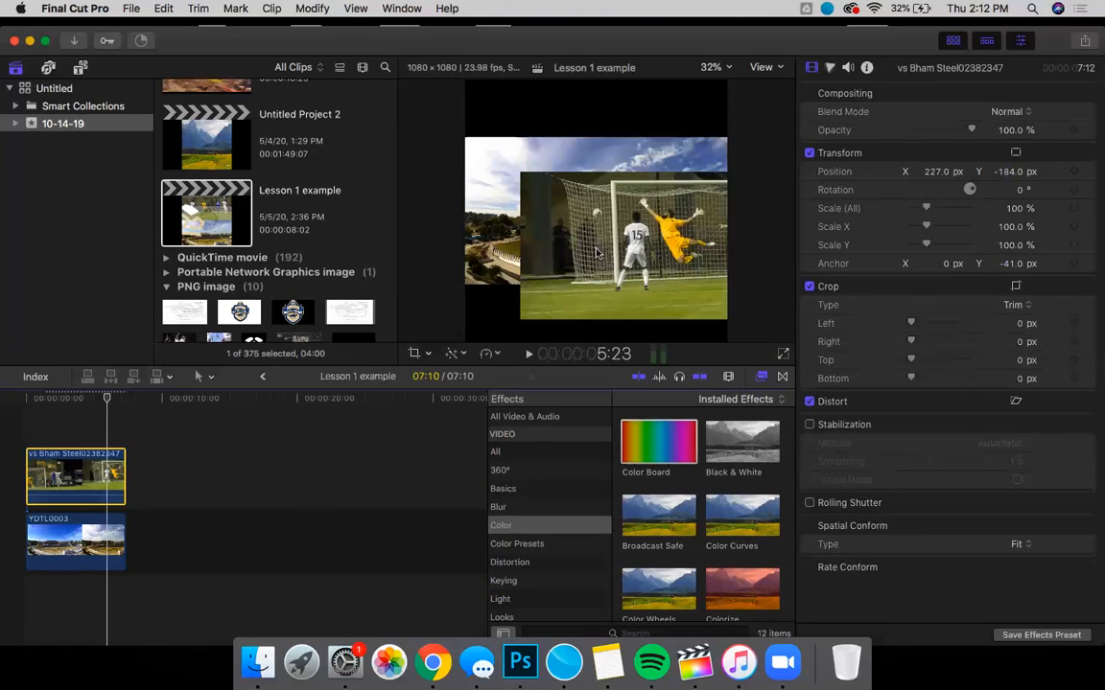
{"action": "left_click", "coordinate": [81, 469]}
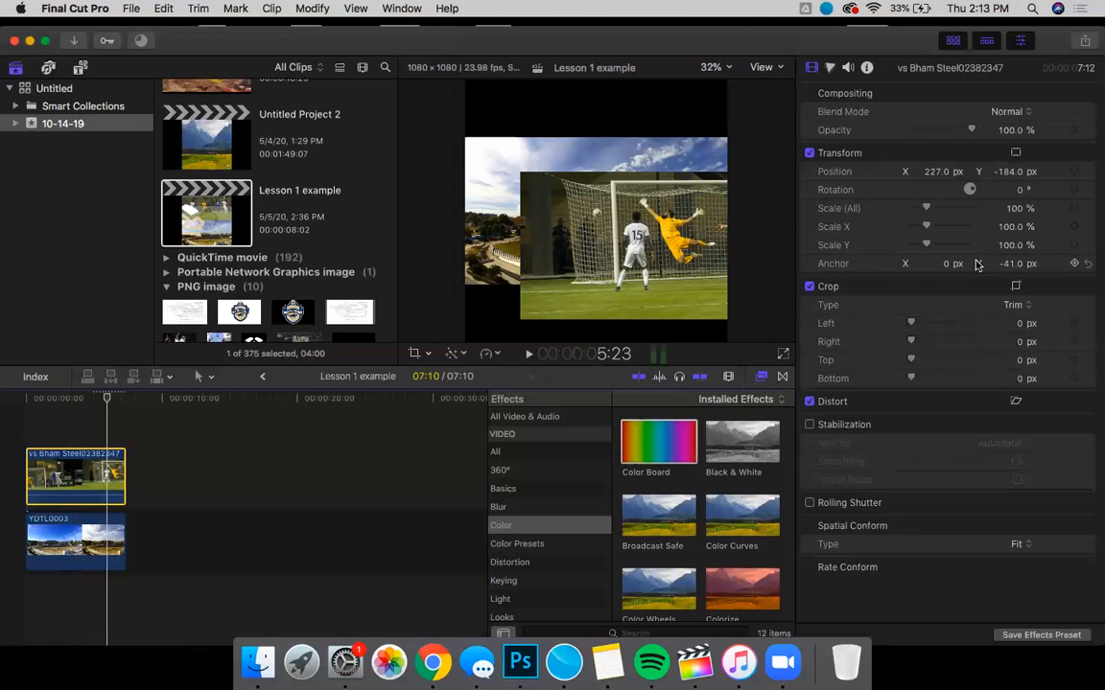
{"action": "left_click_drag", "start_coordinate": [1010, 267], "coordinate": [1010, 121]}
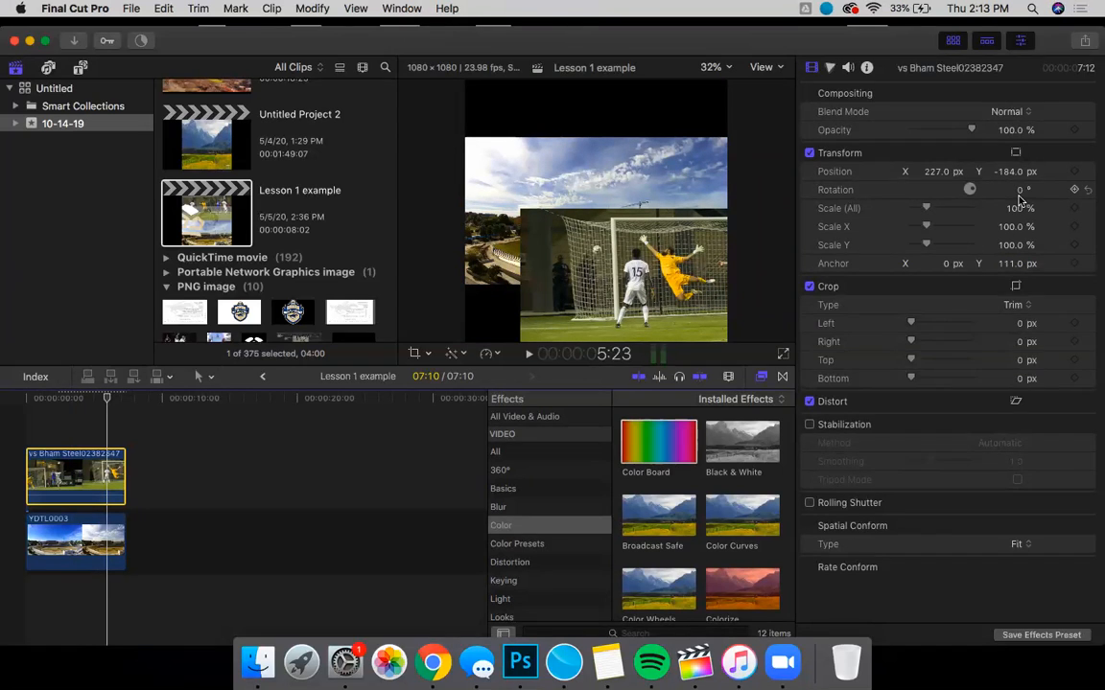
Rotate the vs Bham Steel clip to 92° and stretch it to 139% Scale X and 104.25% Scale Y.
{"action": "left_click_drag", "start_coordinate": [1022, 192], "coordinate": [1022, 104]}
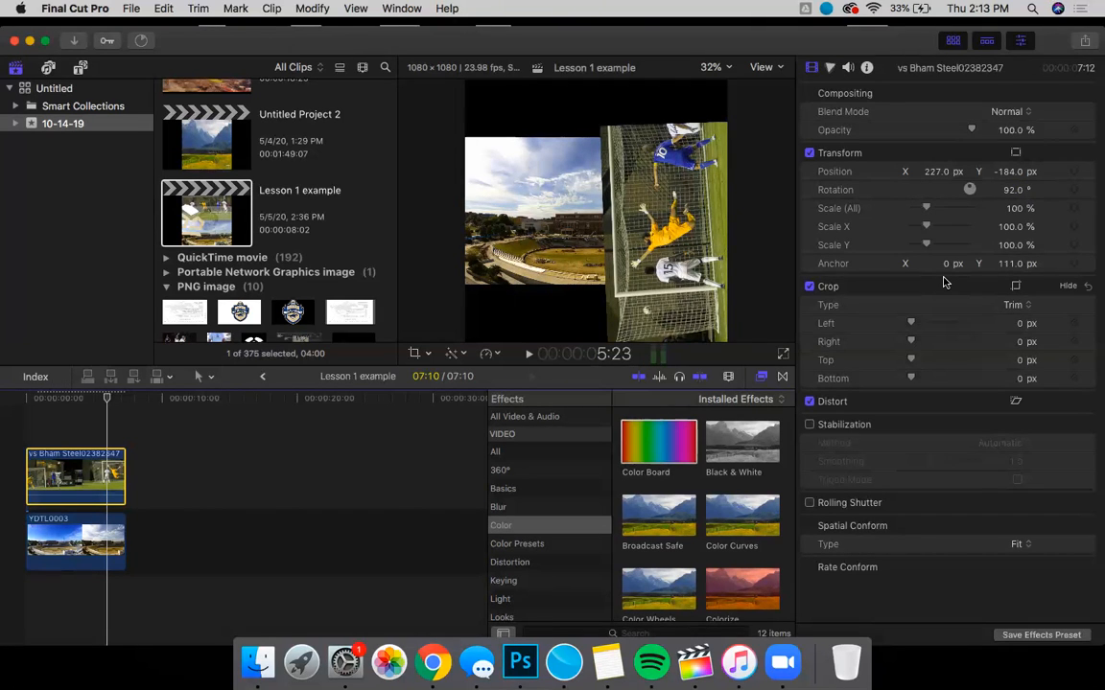
{"action": "mouse_move", "coordinate": [1001, 237]}
{"action": "left_mouse_down"}
{"action": "mouse_move", "coordinate": [1074, 234]}
{"action": "mouse_move", "coordinate": [1040, 245]}
{"action": "mouse_move", "coordinate": [1019, 215]}
{"action": "mouse_move", "coordinate": [1034, 214]}
{"action": "mouse_move", "coordinate": [1012, 215]}
{"action": "mouse_move", "coordinate": [1014, 264]}
{"action": "mouse_move", "coordinate": [1013, 241]}
{"action": "left_mouse_up"}
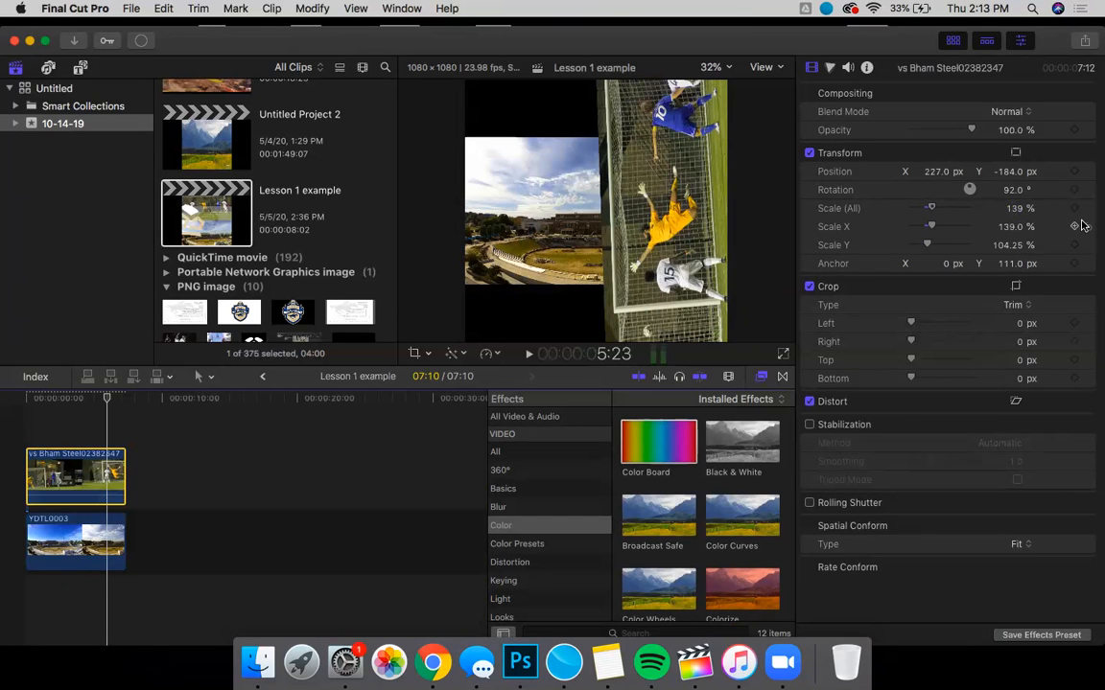
Reset the vs Bham Steel clip's position, rotation, scale and anchor to their default values.
{"action": "left_click", "coordinate": [1088, 172]}
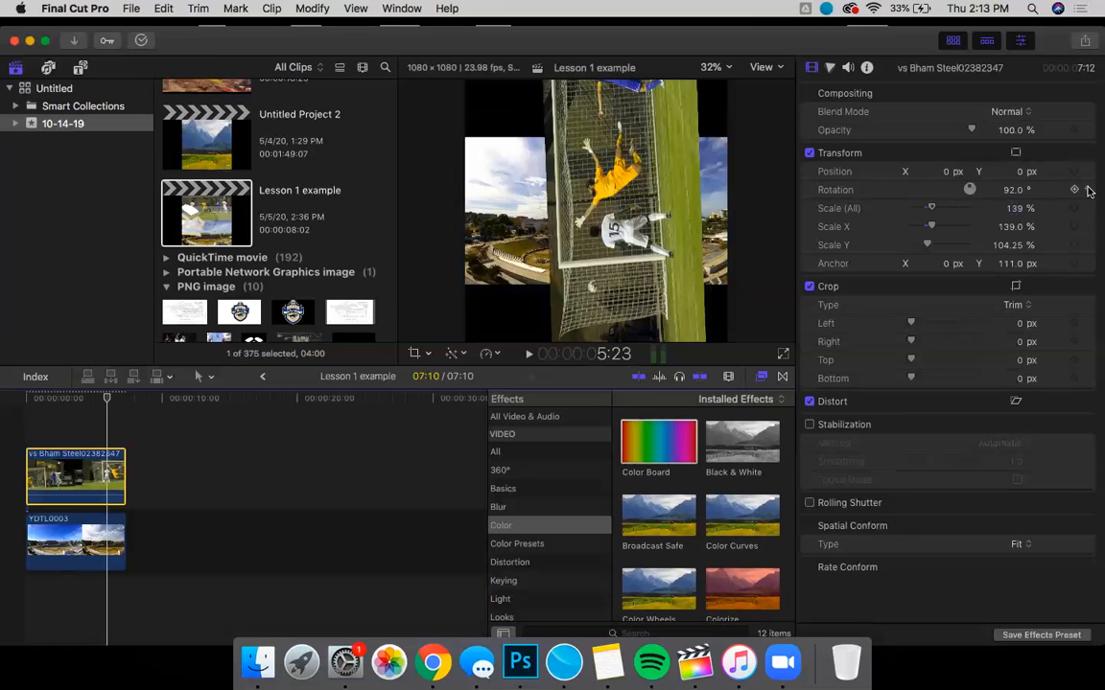
{"action": "left_click", "coordinate": [1087, 190]}
{"action": "left_click", "coordinate": [1088, 208]}
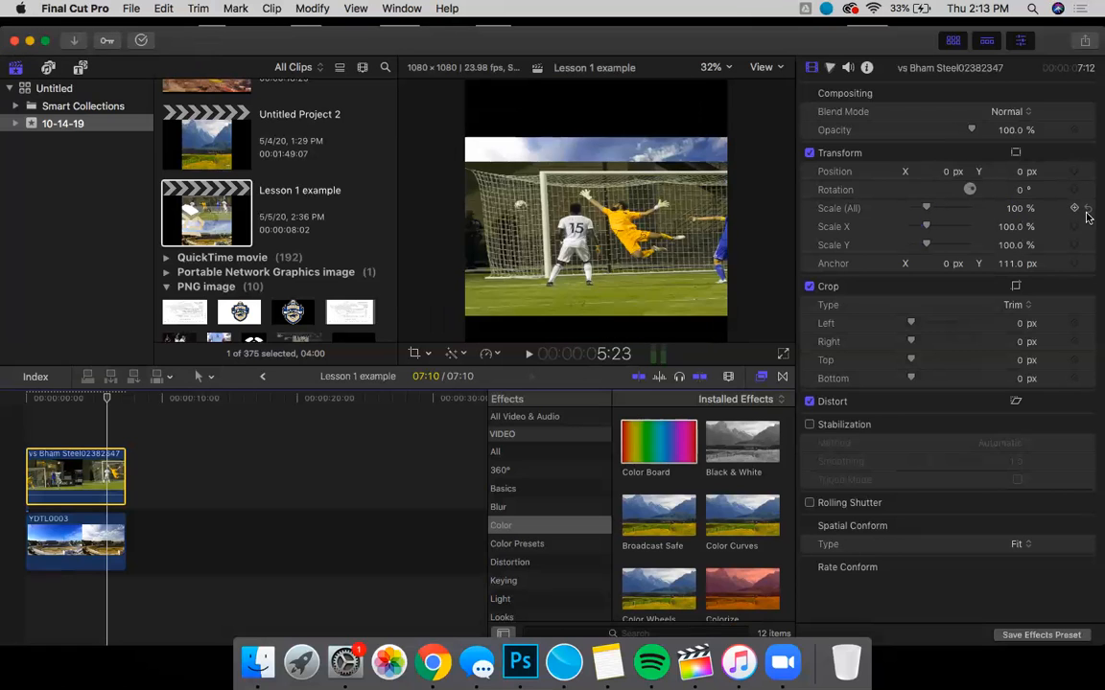
{"action": "left_click", "coordinate": [1087, 264]}
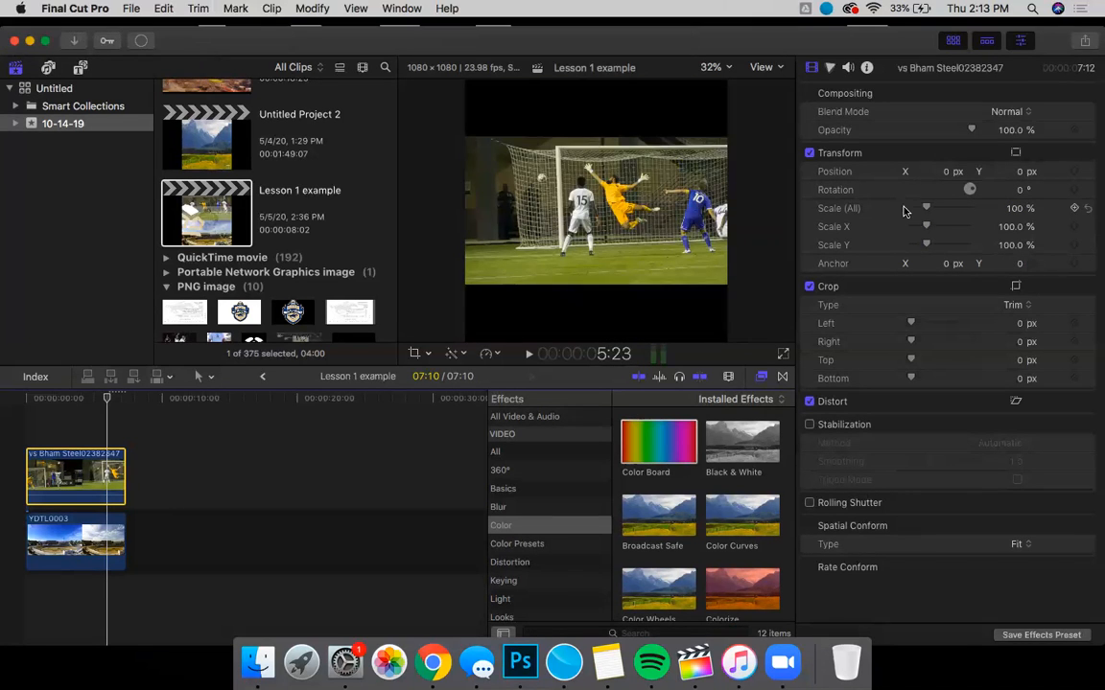
Set the vs Bham Steel clip's Y position to 83 px and trim 646 px from its left side.
{"action": "left_click_drag", "start_coordinate": [1019, 177], "coordinate": [1019, 164]}
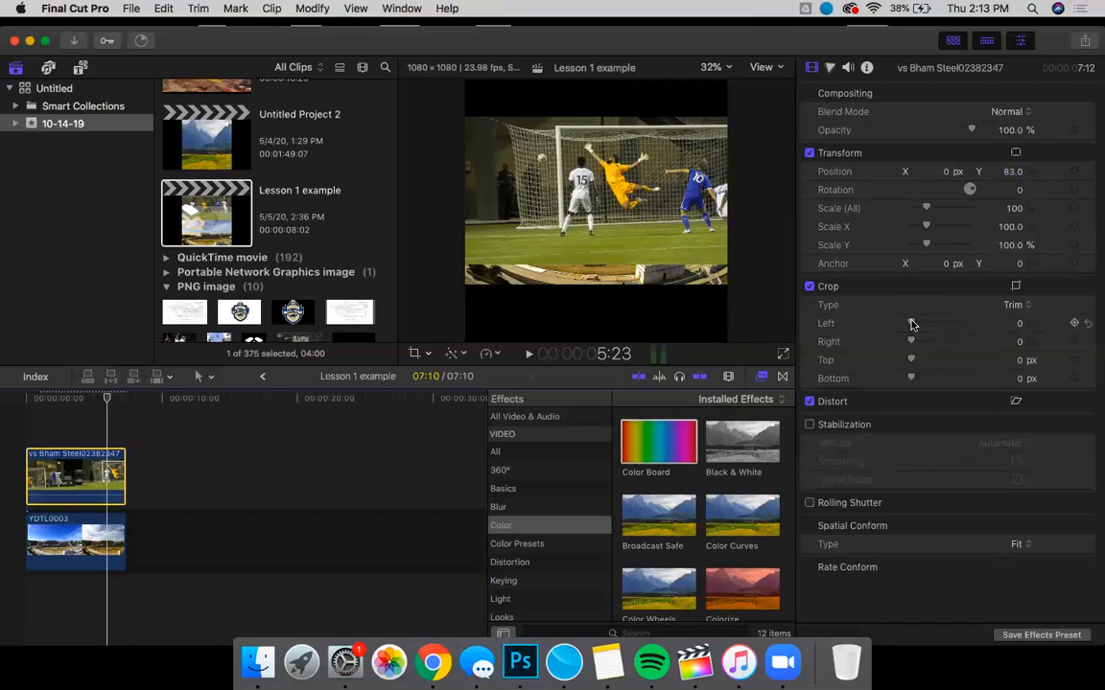
{"action": "left_click_drag", "start_coordinate": [911, 323], "coordinate": [946, 323]}
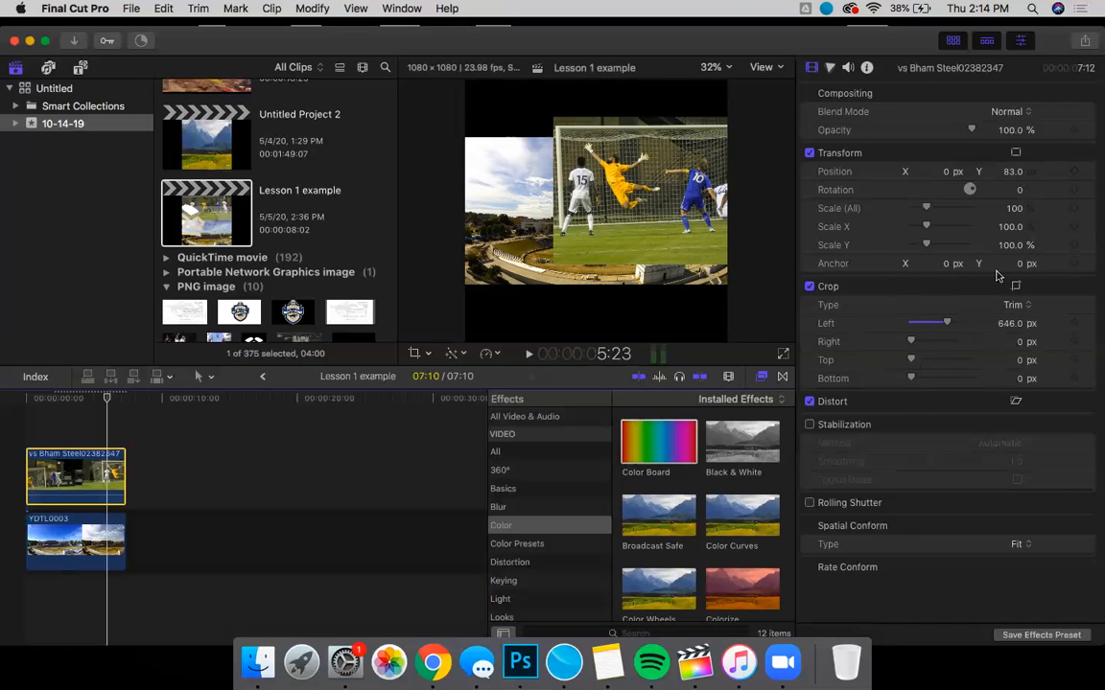
Try the Crop type on the left-trimmed vs Bham Steel clip and switch it back to Trim.
{"action": "left_click", "coordinate": [1019, 306]}
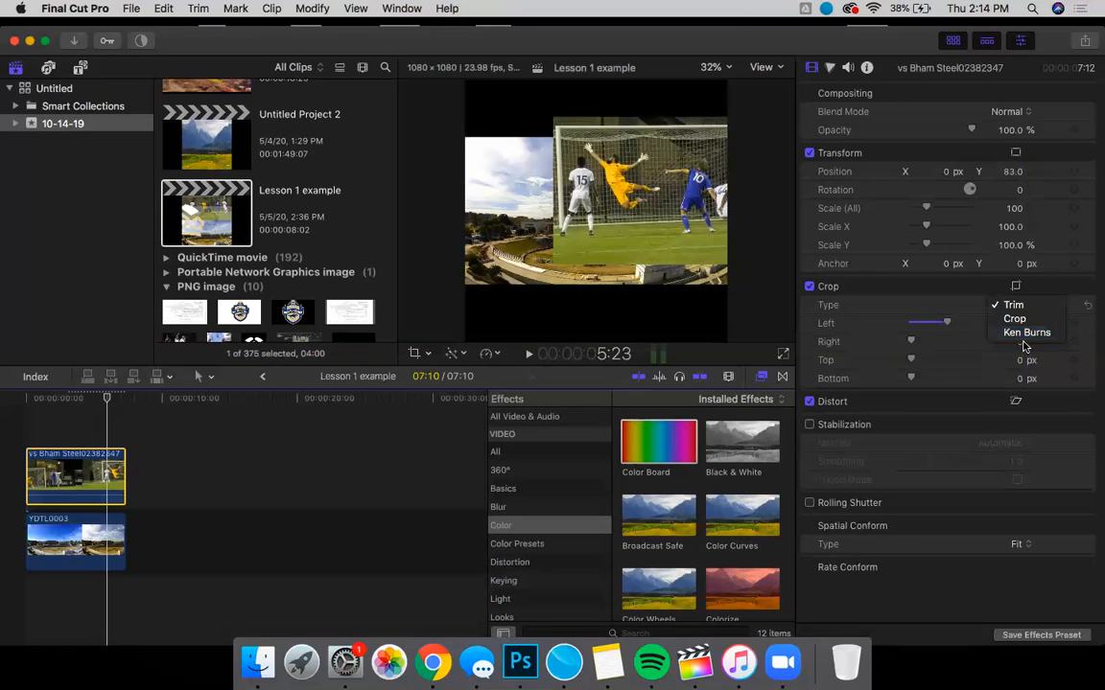
{"action": "left_click", "coordinate": [1029, 323]}
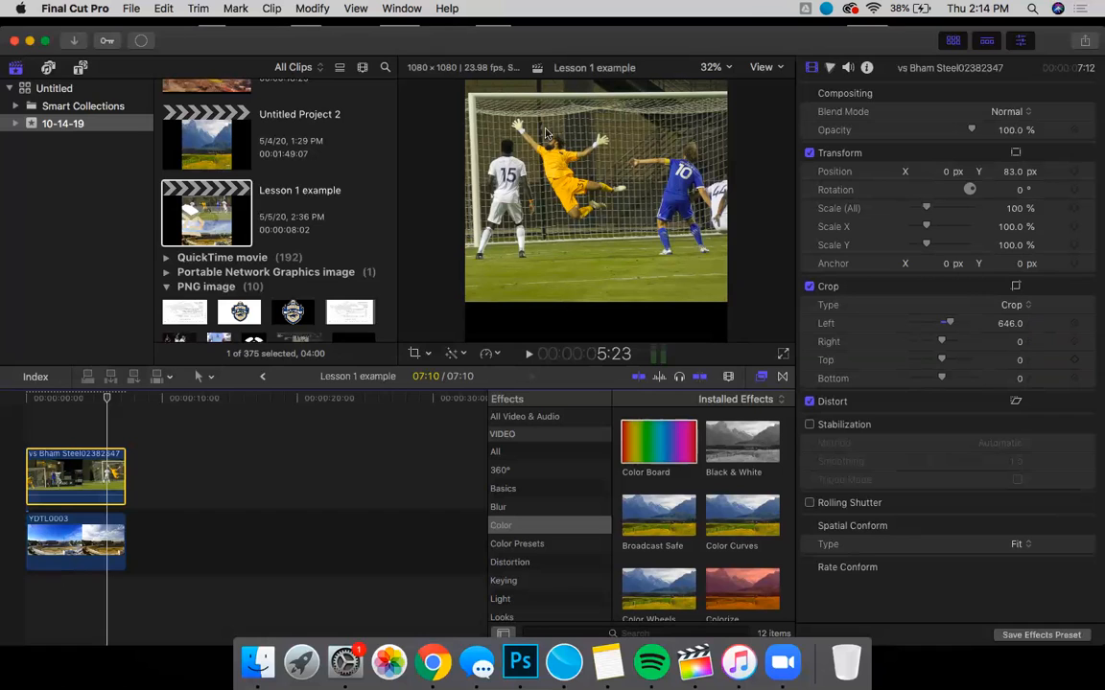
{"action": "left_click", "coordinate": [1016, 308]}
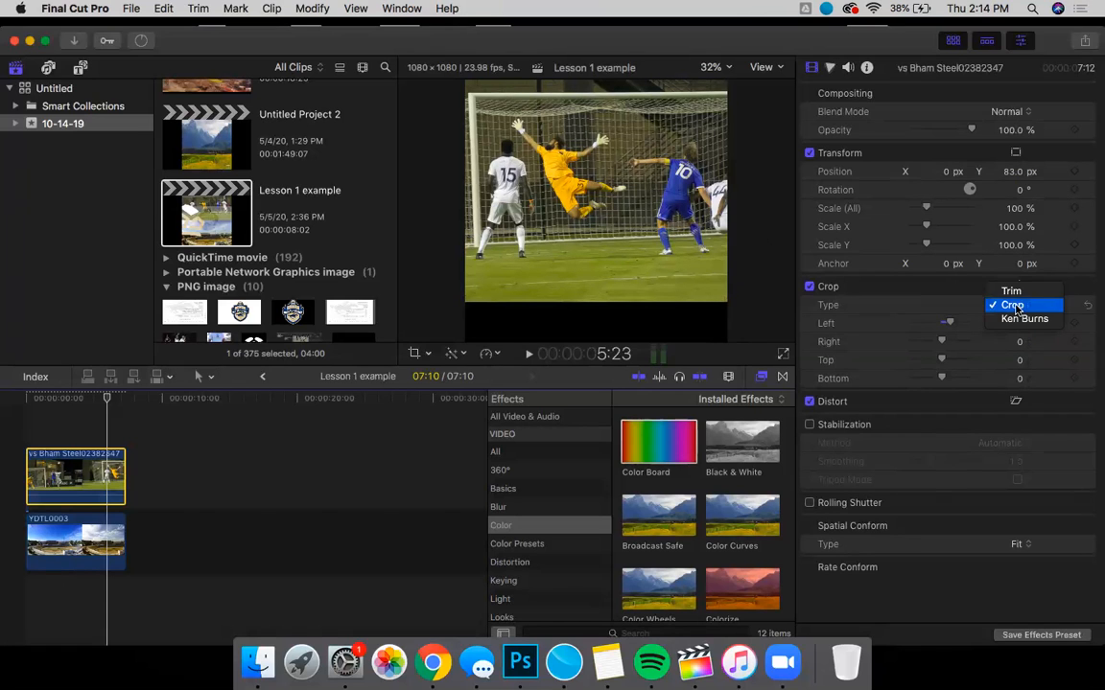
{"action": "left_click", "coordinate": [1026, 295]}
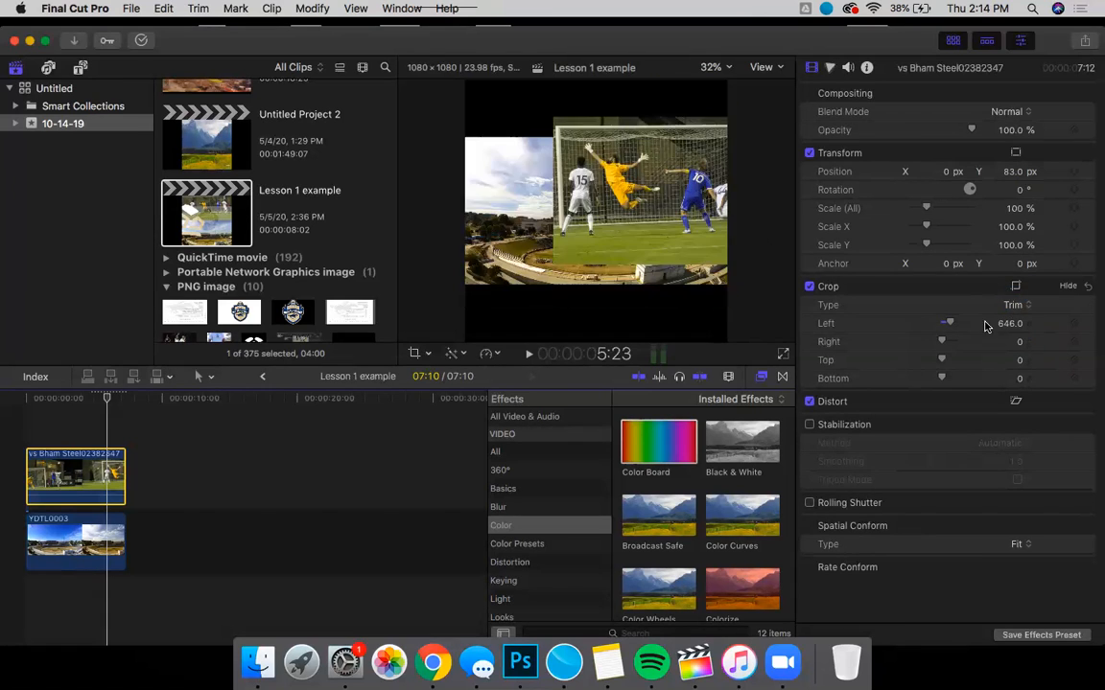
Try the Crop type with a right value of -2126 px on the vs Bham Steel clip, and return to Trim.
{"action": "left_click", "coordinate": [1012, 308]}
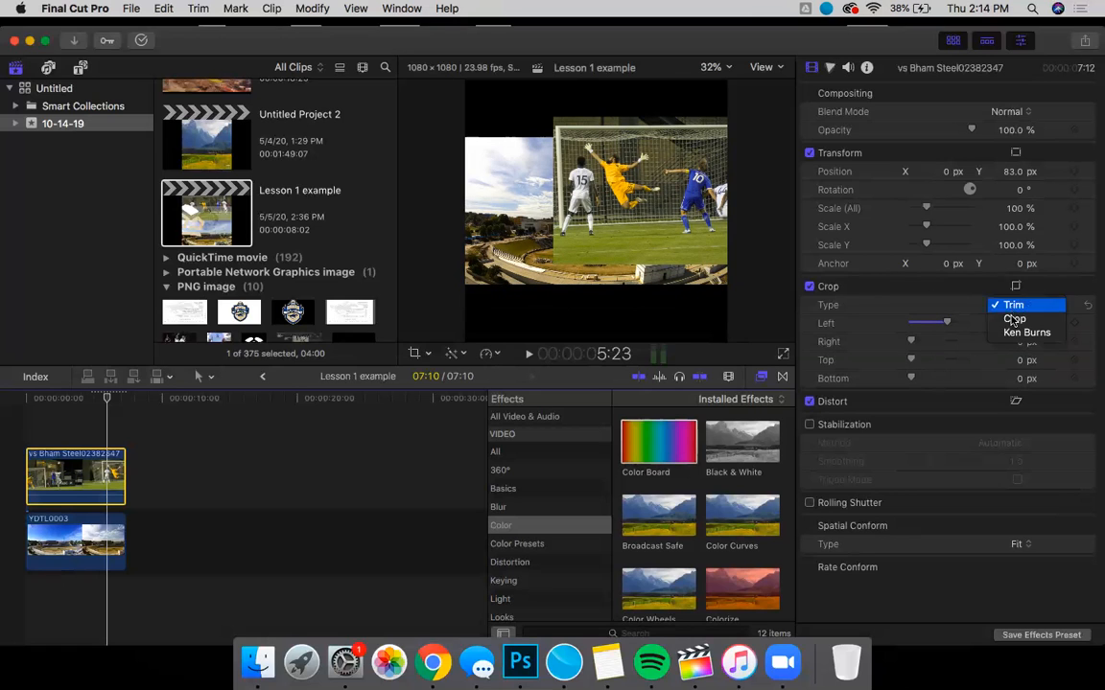
{"action": "left_click", "coordinate": [1014, 320]}
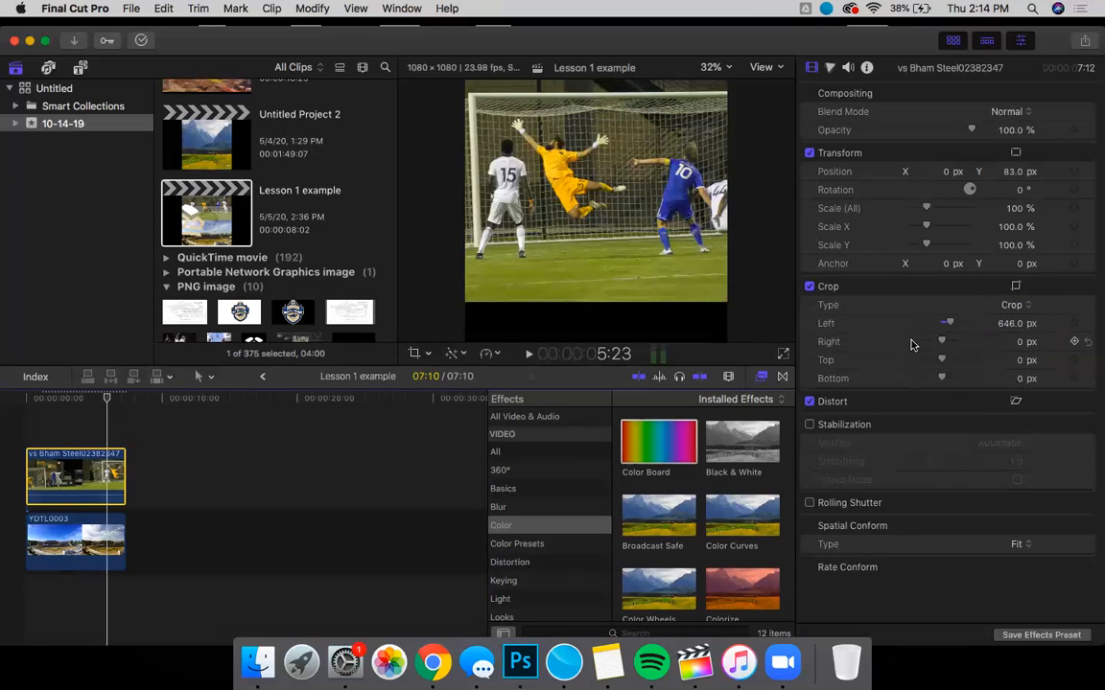
{"action": "left_click_drag", "start_coordinate": [912, 343], "coordinate": [912, 344]}
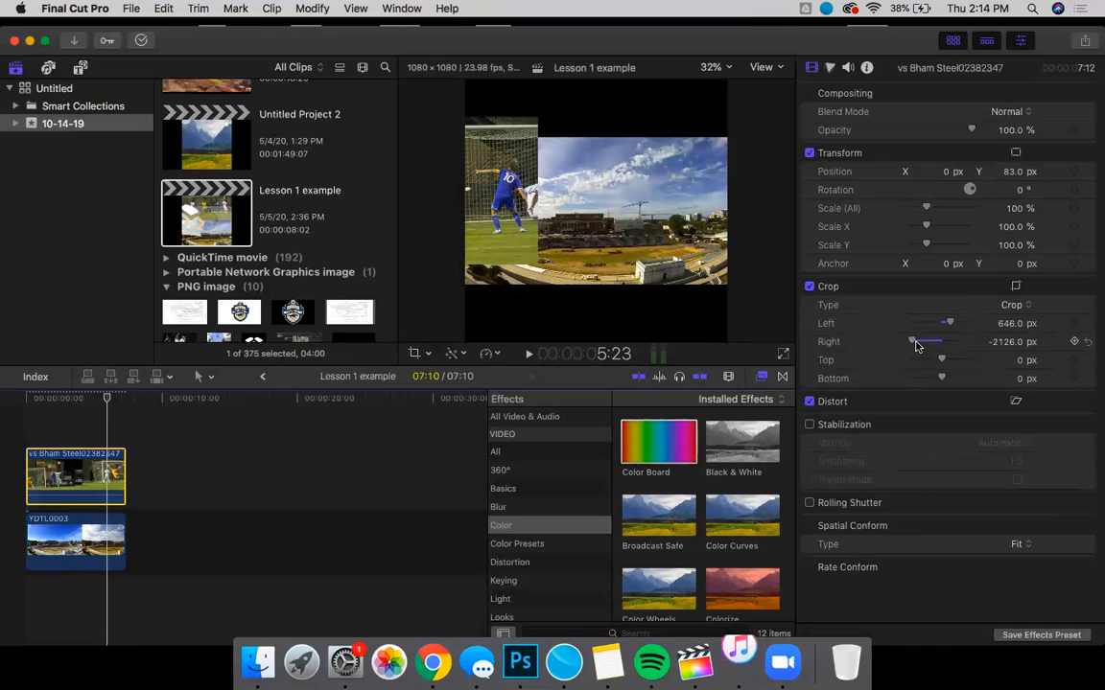
{"action": "left_click", "coordinate": [1012, 305]}
{"action": "left_click", "coordinate": [1012, 291]}
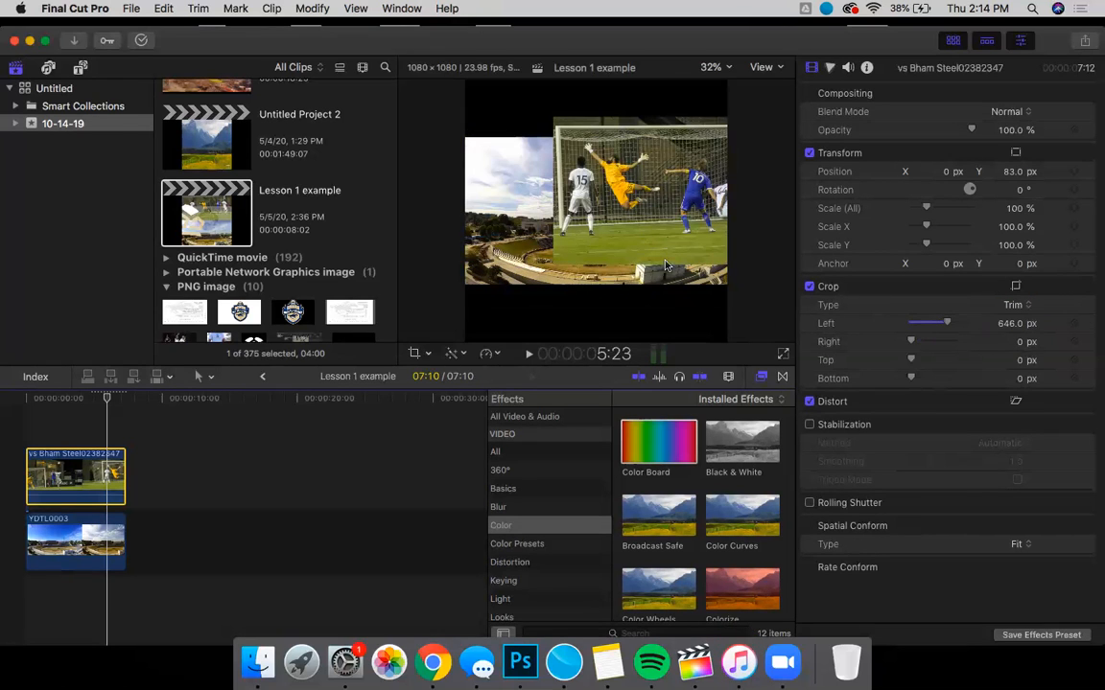
Apply the Ken Burns effect to the vs Bham Steel clip and enlarge its start frame to surround the end frame.
{"action": "left_click", "coordinate": [1017, 289]}
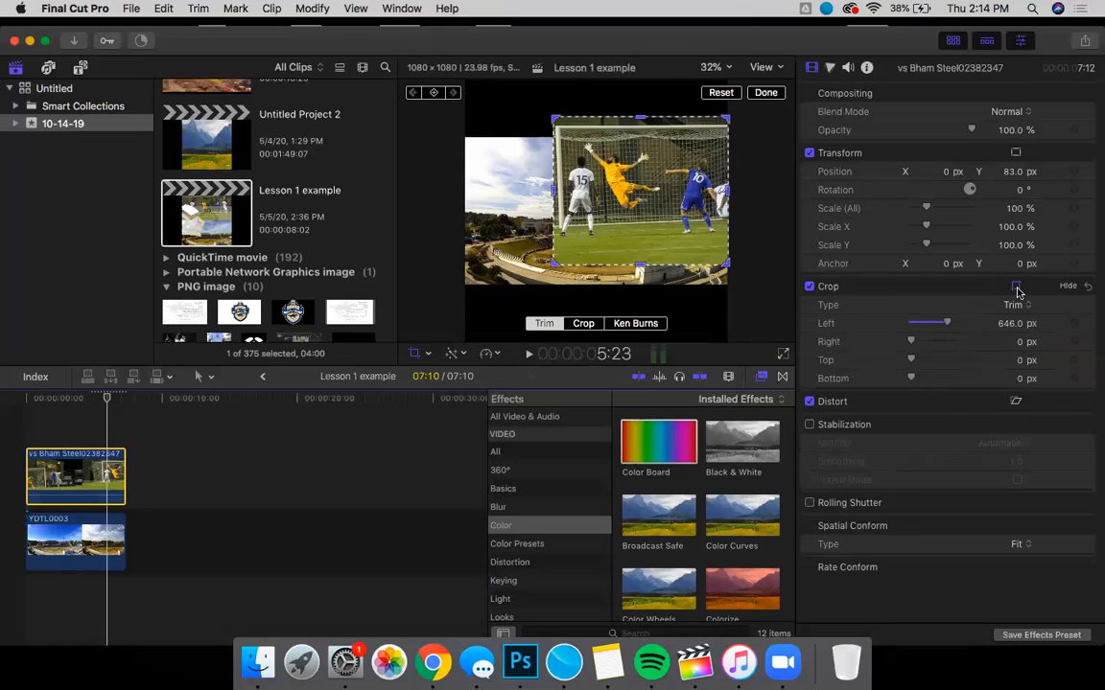
{"action": "left_click", "coordinate": [633, 324]}
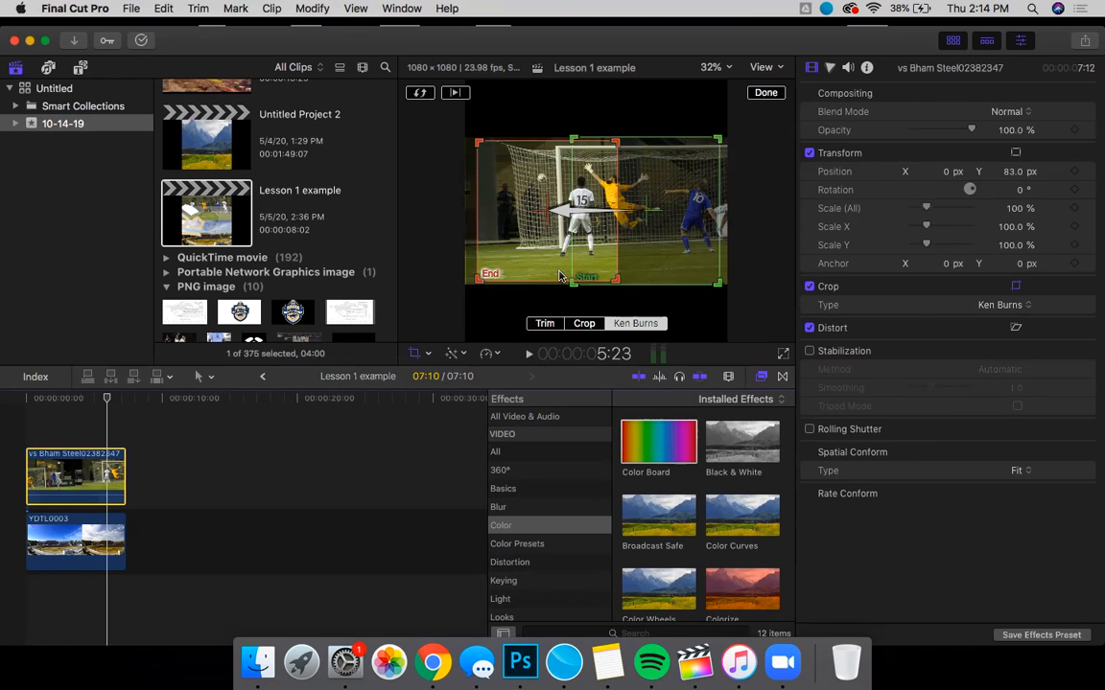
{"action": "left_click_drag", "start_coordinate": [686, 254], "coordinate": [635, 253]}
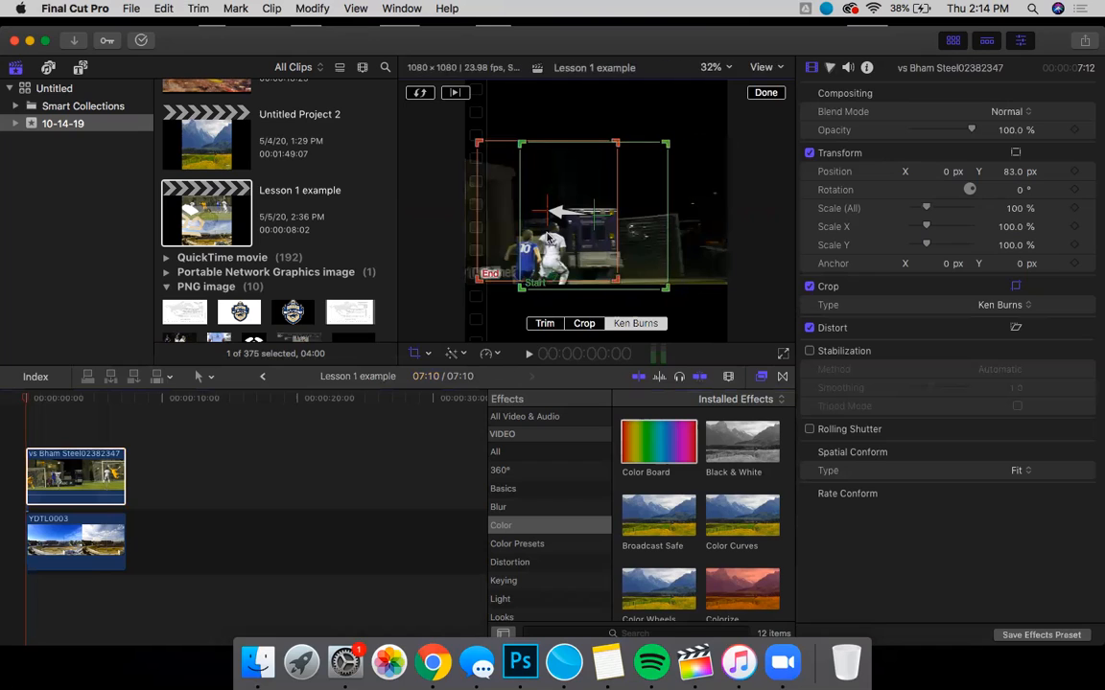
{"action": "left_click_drag", "start_coordinate": [549, 237], "coordinate": [496, 213]}
{"action": "left_click_drag", "start_coordinate": [615, 264], "coordinate": [675, 301]}
{"action": "mouse_move", "coordinate": [573, 248]}
{"action": "left_mouse_down"}
{"action": "mouse_move", "coordinate": [584, 249]}
{"action": "mouse_move", "coordinate": [556, 247]}
{"action": "left_mouse_up"}
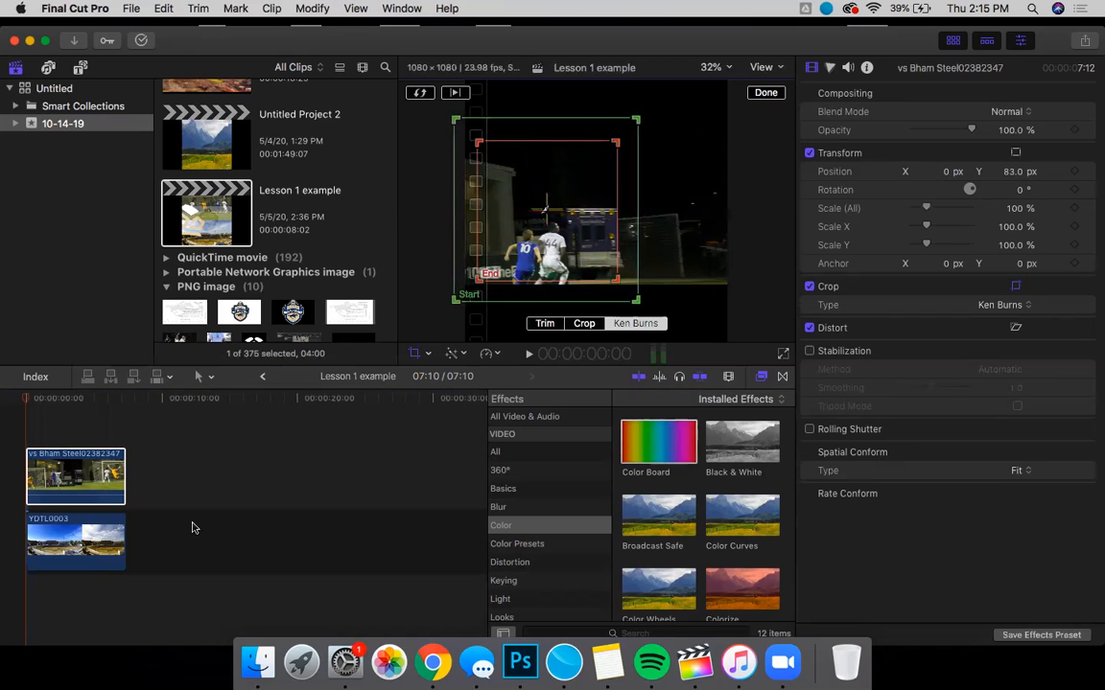
Finish the Ken Burns edit on the vs Bham Steel clip and play back the resulting motion.
{"action": "left_click", "coordinate": [766, 93]}
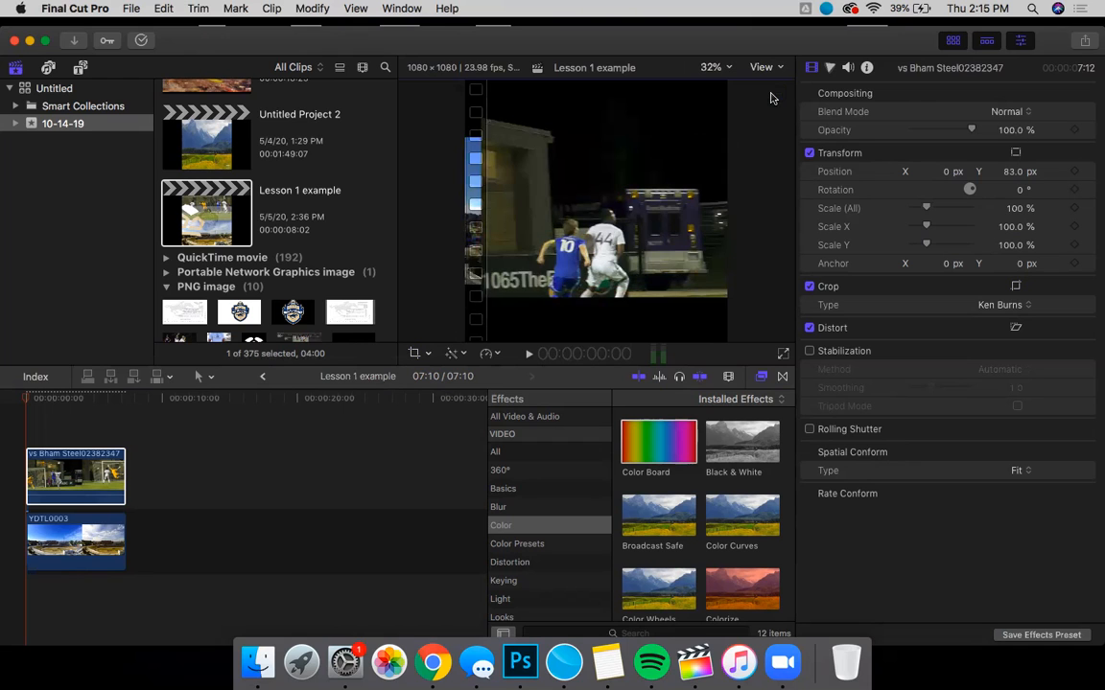
{"action": "key", "text": "space"}
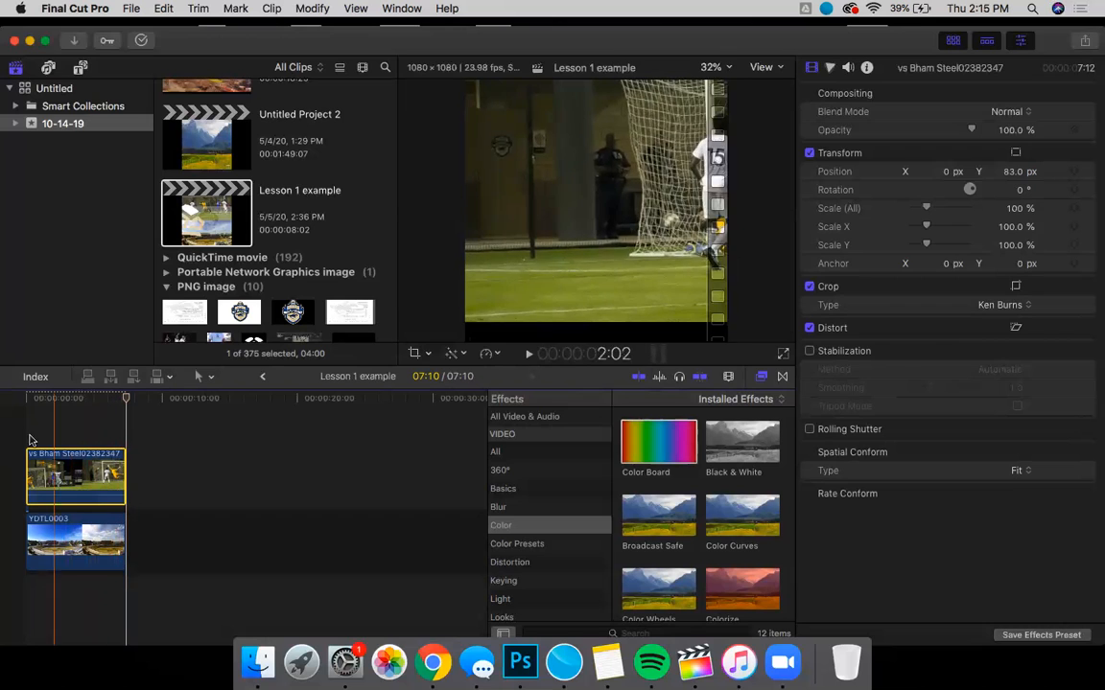
Shrink the Ken Burns start frame, move it over the right half of the picture, and preview the pan.
{"action": "left_click", "coordinate": [1015, 287]}
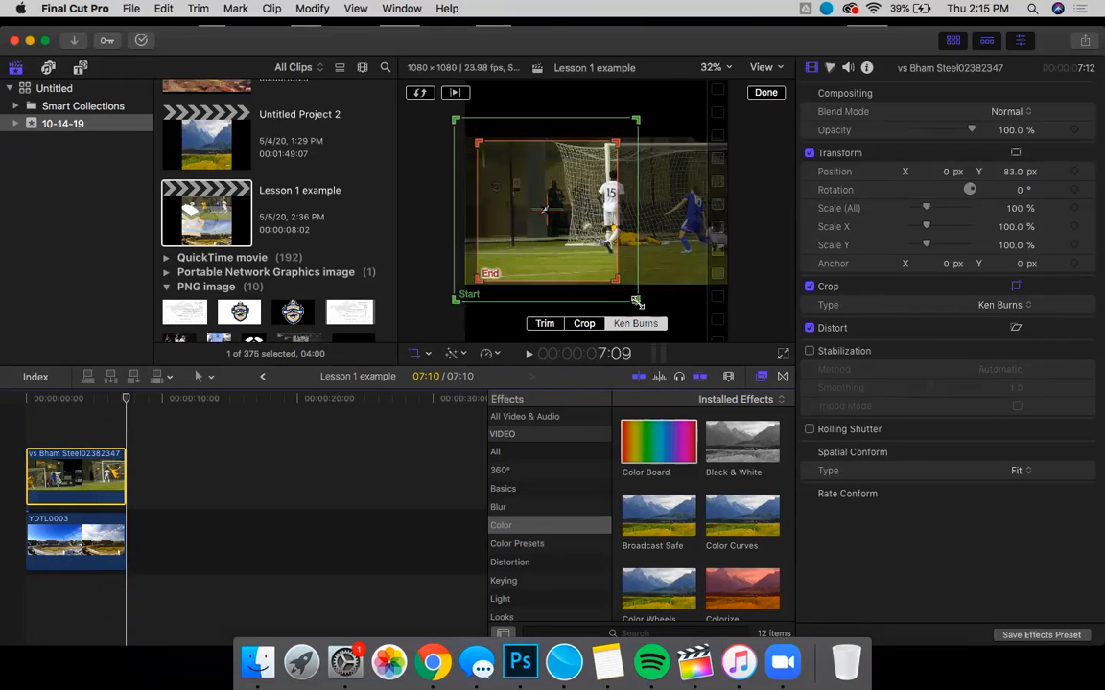
{"action": "left_click_drag", "start_coordinate": [637, 303], "coordinate": [600, 264]}
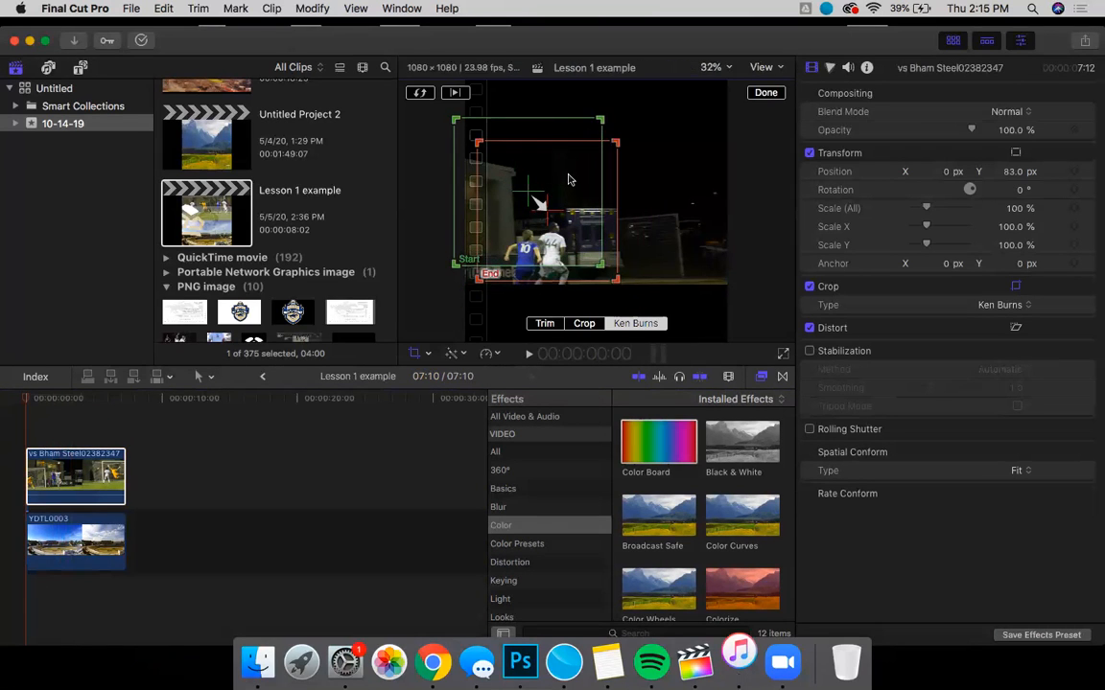
{"action": "left_click_drag", "start_coordinate": [570, 180], "coordinate": [703, 202]}
{"action": "key", "text": "space"}
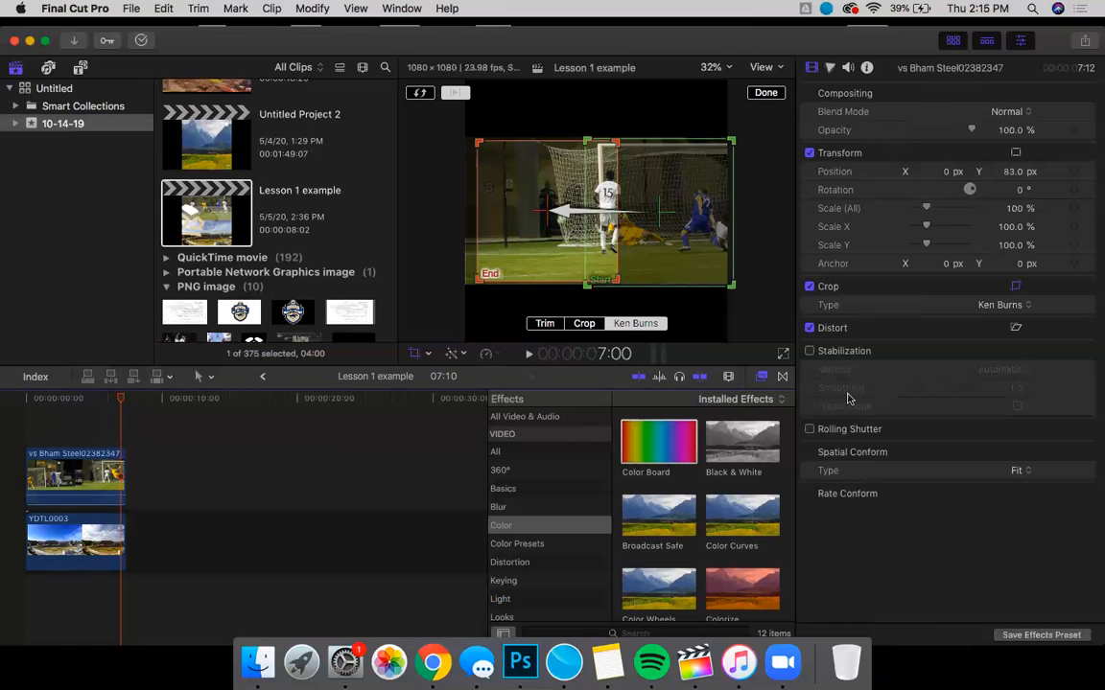
{"action": "left_click", "coordinate": [1018, 288]}
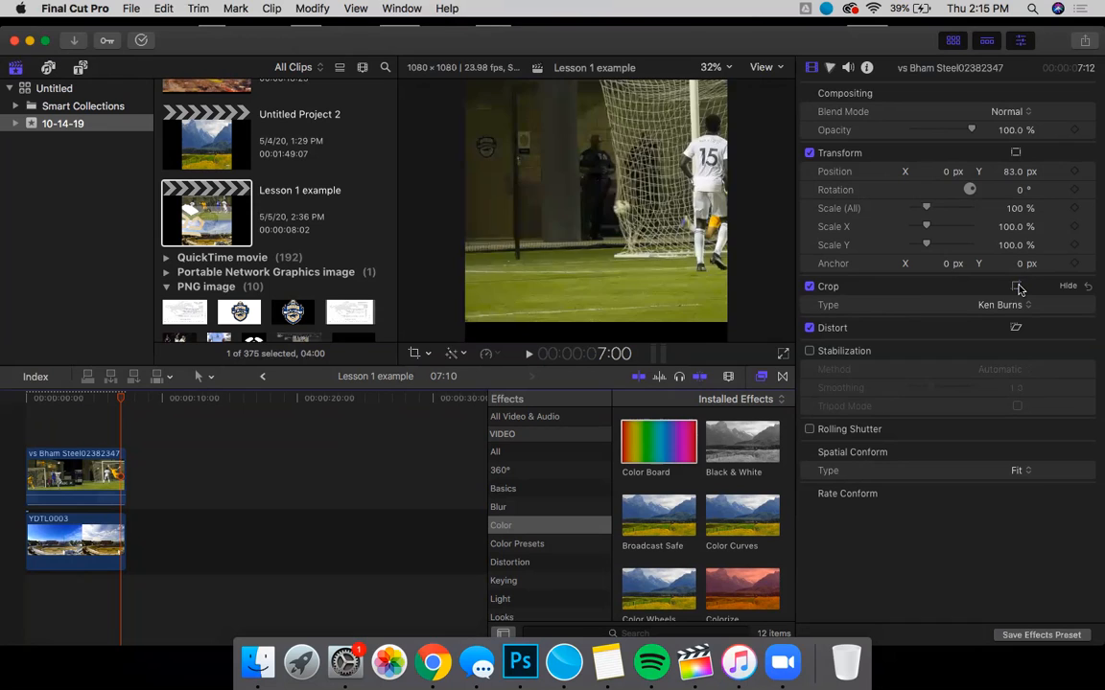
Enlarge the Ken Burns start frame beyond the picture's height and place it over the right half of the picture.
{"action": "left_click", "coordinate": [1015, 287]}
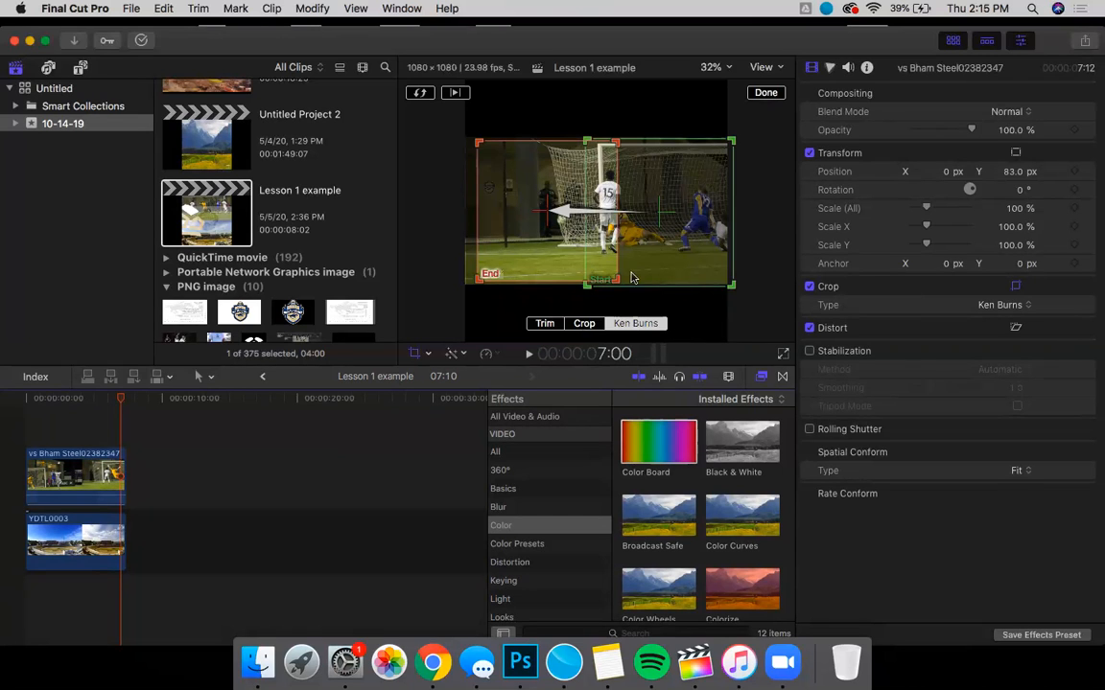
{"action": "left_click_drag", "start_coordinate": [679, 233], "coordinate": [652, 218]}
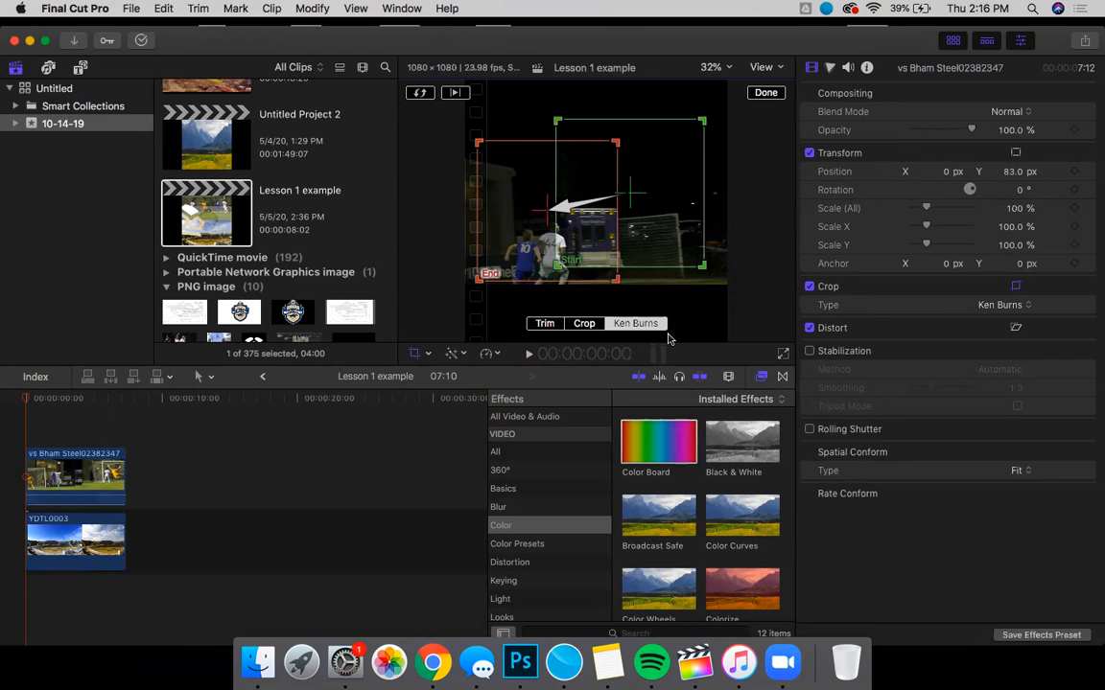
{"action": "left_click_drag", "start_coordinate": [704, 269], "coordinate": [732, 296]}
{"action": "left_click_drag", "start_coordinate": [634, 256], "coordinate": [616, 259]}
{"action": "left_click_drag", "start_coordinate": [587, 258], "coordinate": [616, 259]}
Move the Ken Burns end frame inside the start frame, centering both frames slightly right of the picture's middle.
{"action": "left_click", "coordinate": [516, 249]}
{"action": "left_click_drag", "start_coordinate": [515, 249], "coordinate": [624, 246]}
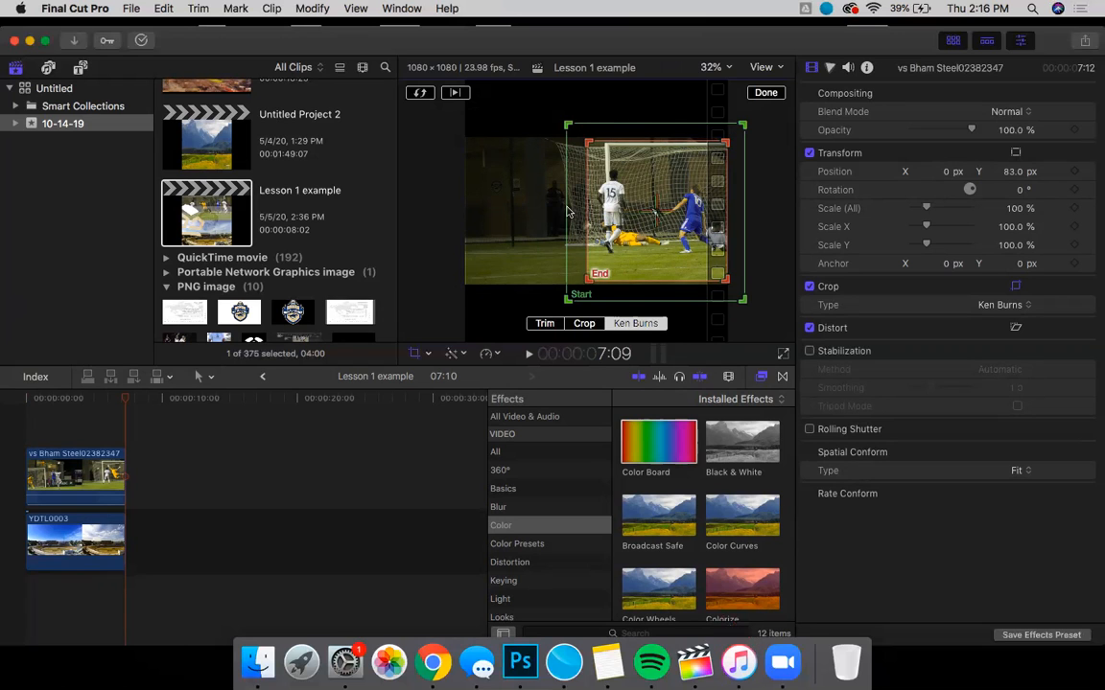
{"action": "left_click_drag", "start_coordinate": [566, 209], "coordinate": [525, 209]}
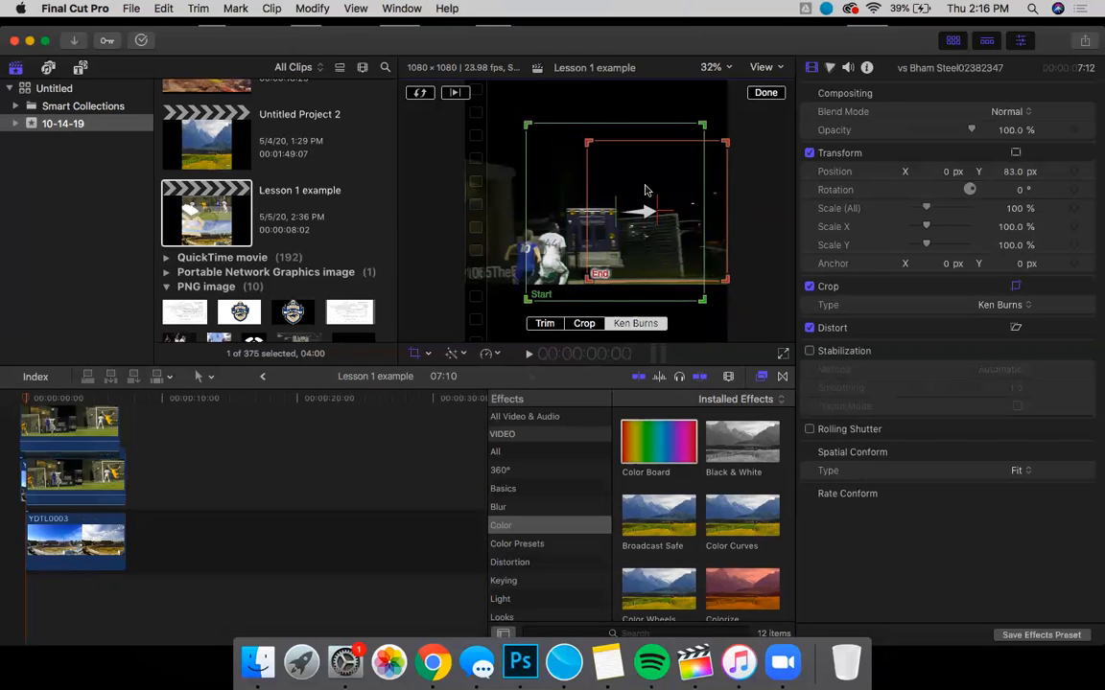
{"action": "left_click_drag", "start_coordinate": [727, 187], "coordinate": [687, 189]}
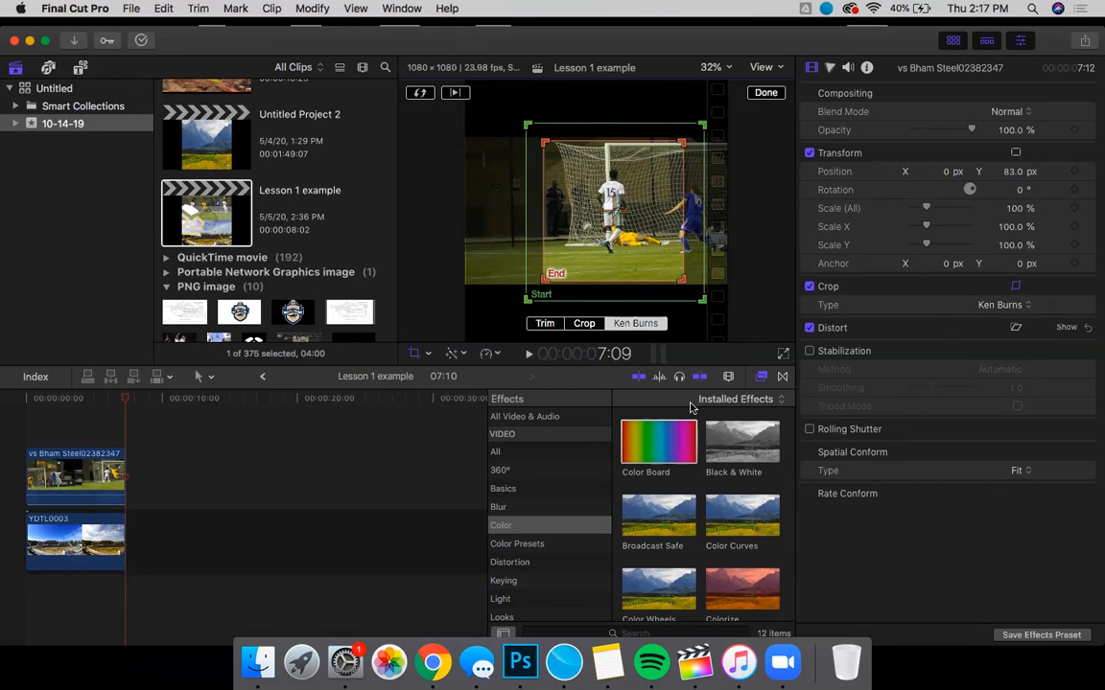
Split the vs Bham Steel clip in two at 3:17.
{"action": "left_click", "coordinate": [27, 436]}
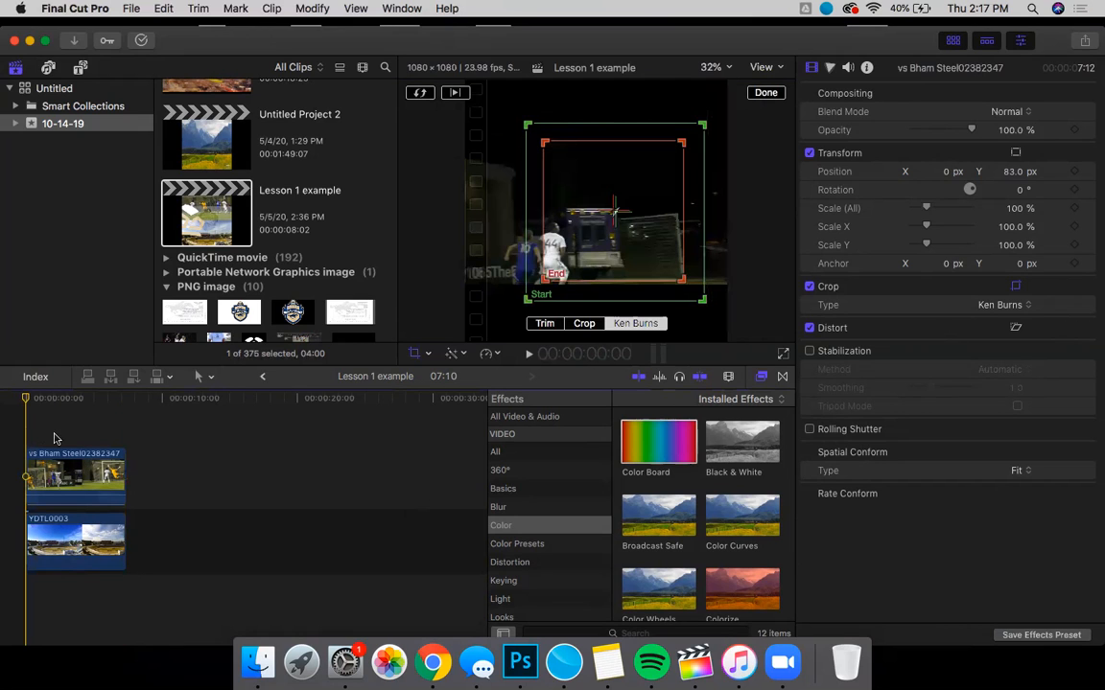
{"action": "left_click", "coordinate": [76, 458]}
{"action": "key", "text": "super+b"}
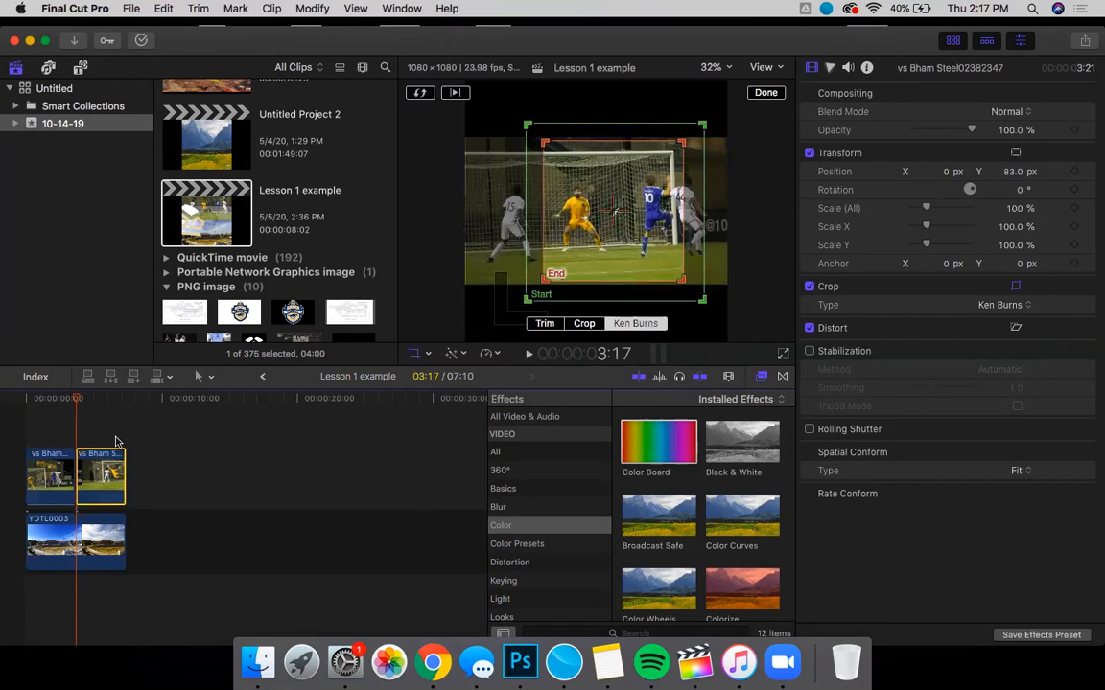
Examine the Ken Burns frames on both halves of the split vs Bham Steel clip and play the timeline from the start.
{"action": "left_click", "coordinate": [44, 454]}
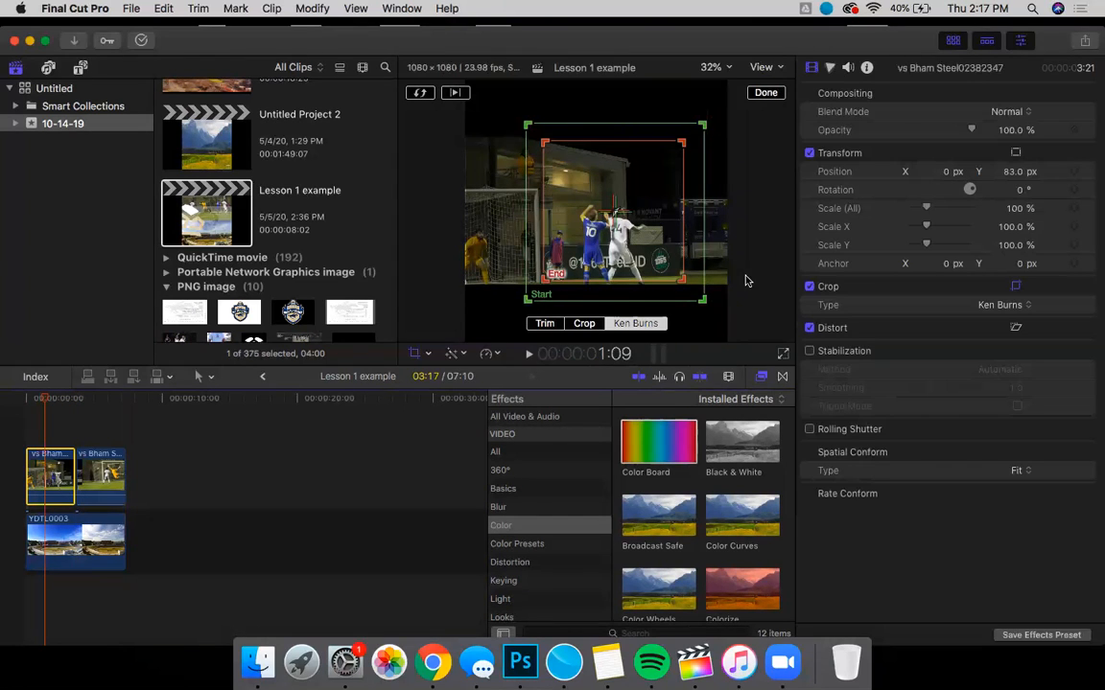
{"action": "left_click", "coordinate": [24, 450]}
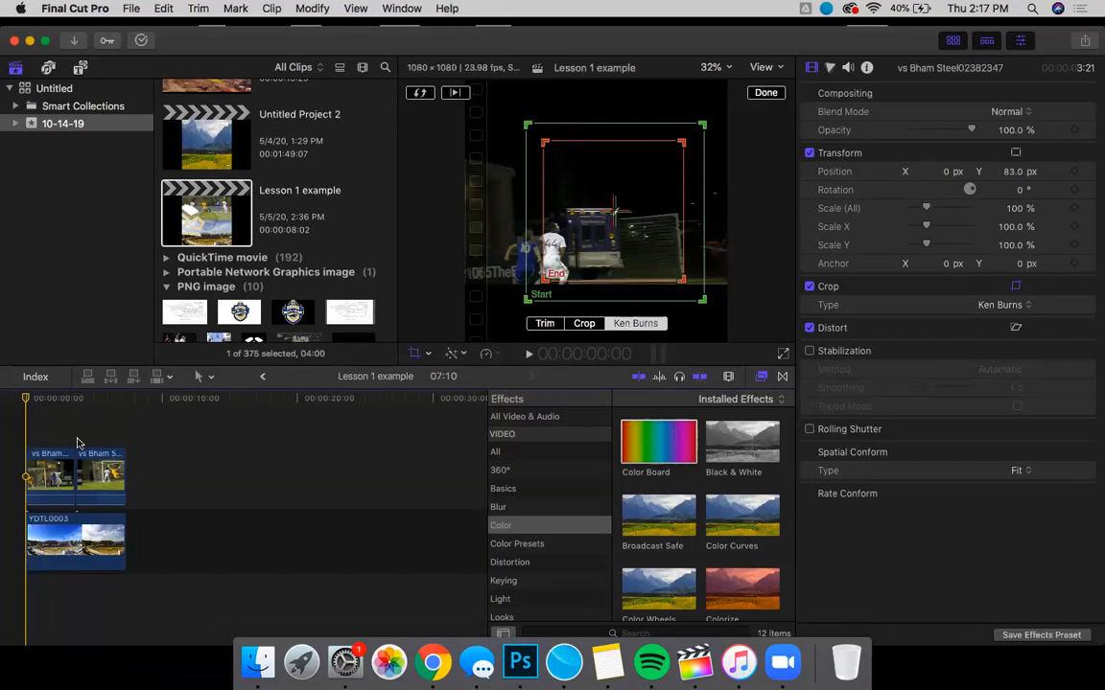
{"action": "left_click", "coordinate": [73, 437]}
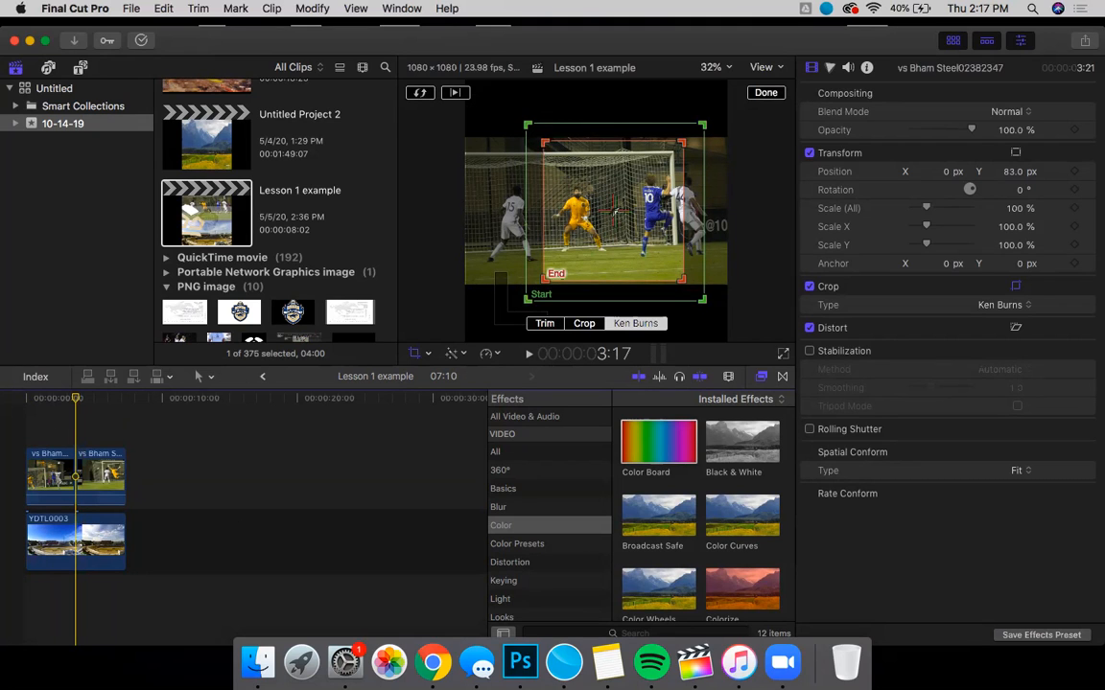
{"action": "left_click", "coordinate": [102, 458]}
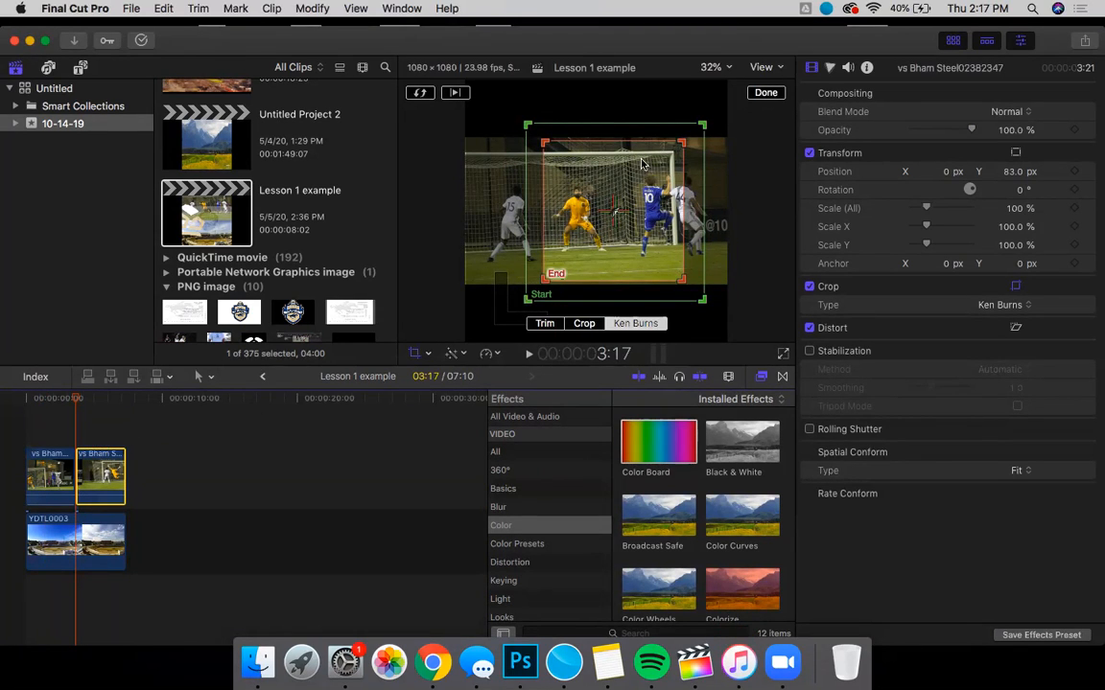
{"action": "left_click", "coordinate": [26, 432]}
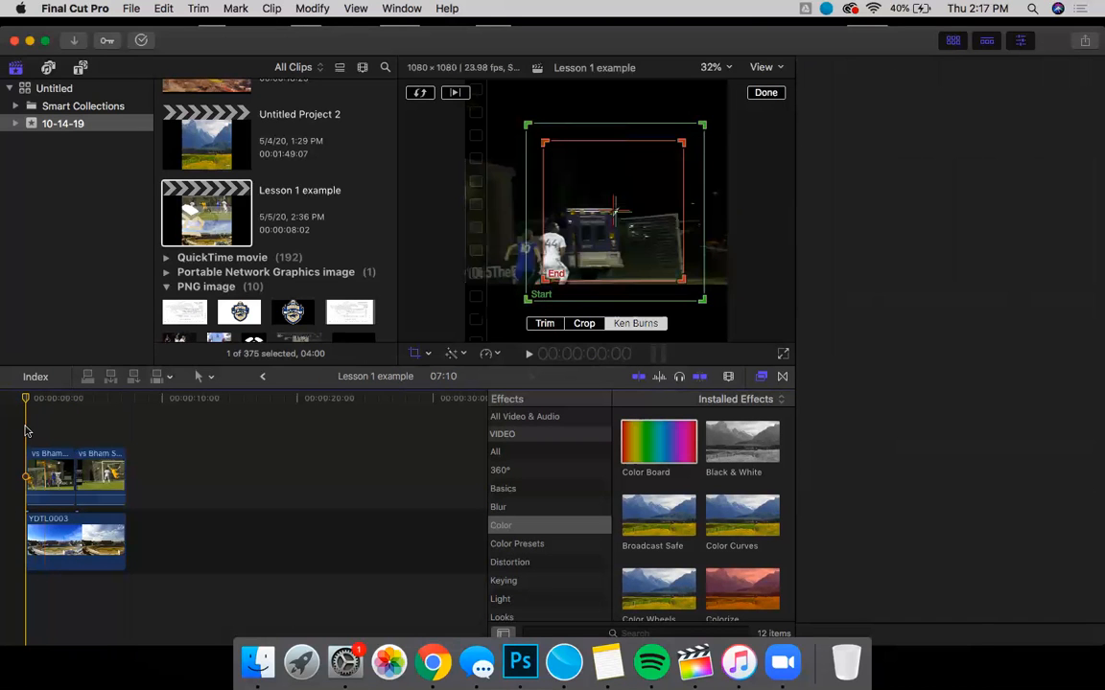
{"action": "key", "text": "space"}
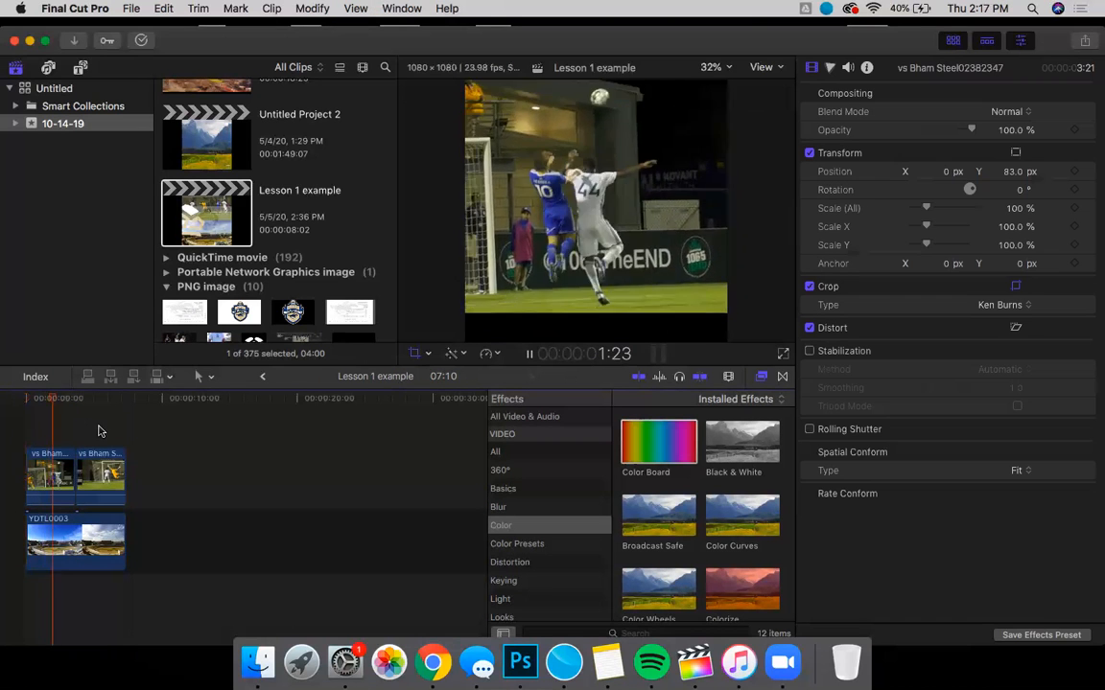
{"action": "key", "text": "space"}
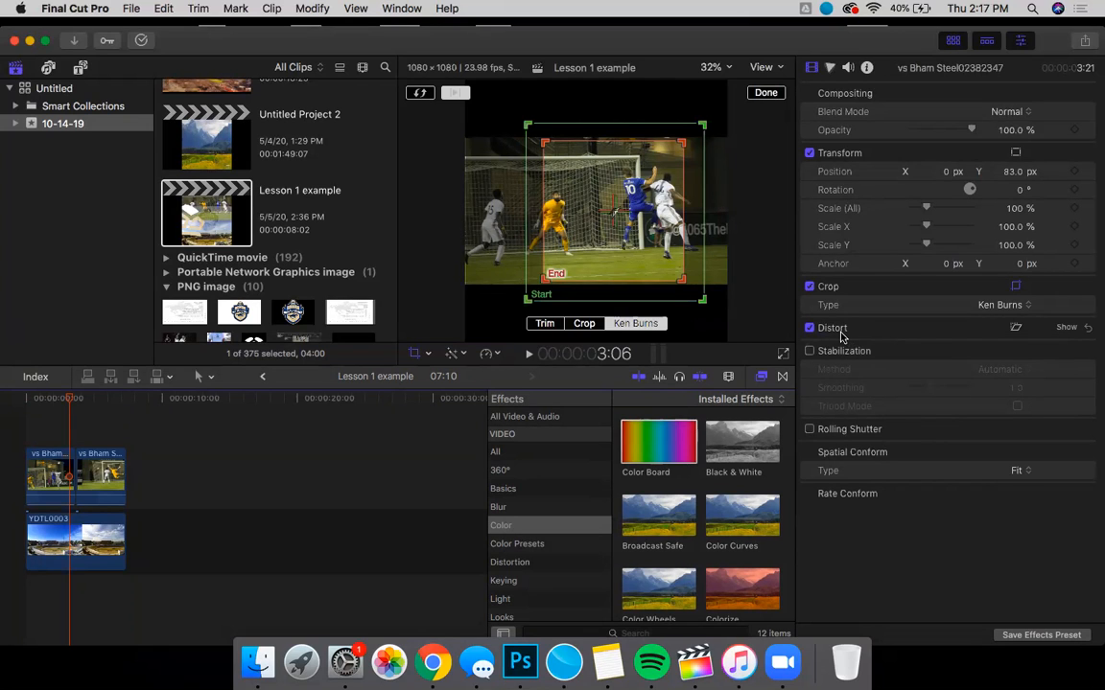
Try to distort the first vs Bham Steel half by pulling its lower-right corner inward.
{"action": "left_click", "coordinate": [1015, 328]}
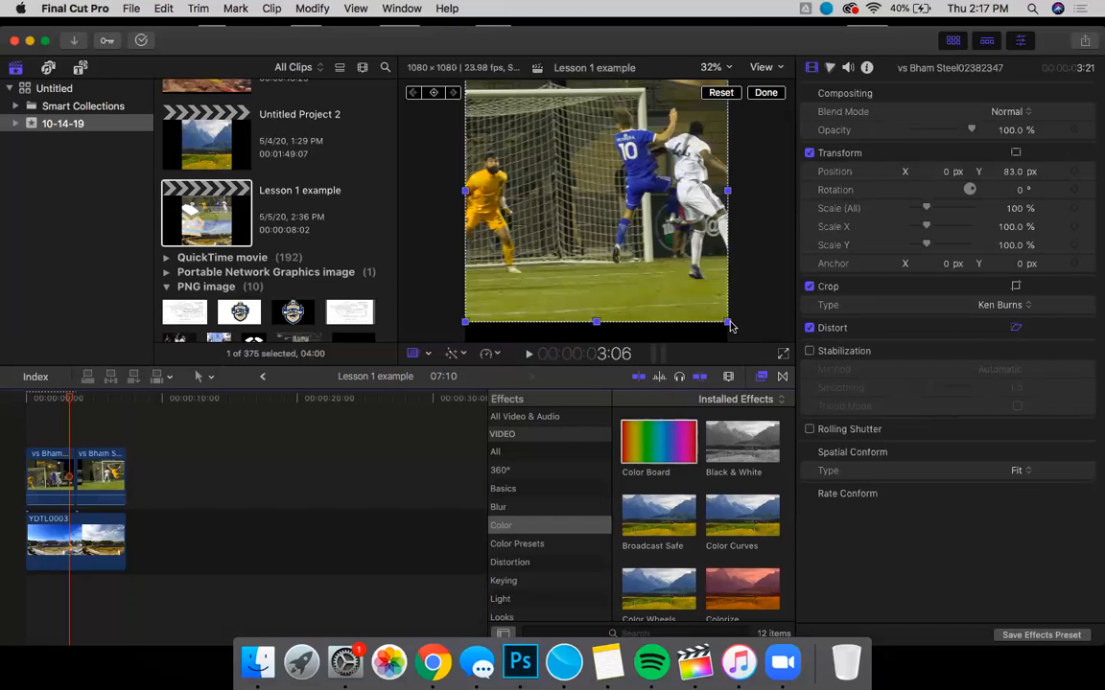
{"action": "mouse_move", "coordinate": [727, 322]}
{"action": "left_mouse_down"}
{"action": "mouse_move", "coordinate": [599, 287]}
{"action": "mouse_move", "coordinate": [641, 312]}
{"action": "mouse_move", "coordinate": [668, 356]}
{"action": "mouse_move", "coordinate": [619, 281]}
{"action": "mouse_move", "coordinate": [666, 300]}
{"action": "mouse_move", "coordinate": [645, 318]}
{"action": "mouse_move", "coordinate": [531, 288]}
{"action": "mouse_move", "coordinate": [592, 279]}
{"action": "mouse_move", "coordinate": [647, 288]}
{"action": "mouse_move", "coordinate": [669, 334]}
{"action": "mouse_move", "coordinate": [718, 325]}
{"action": "left_mouse_up"}
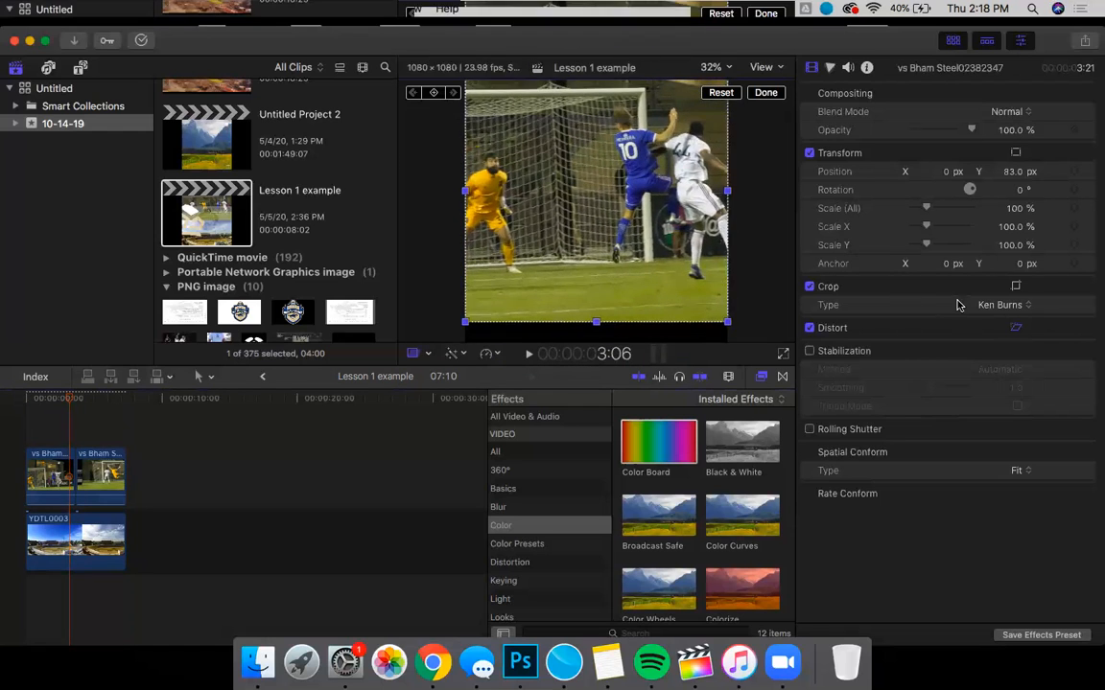
Turn on stabilization for the first half of the vs Bham Steel clip.
{"action": "left_click", "coordinate": [809, 352]}
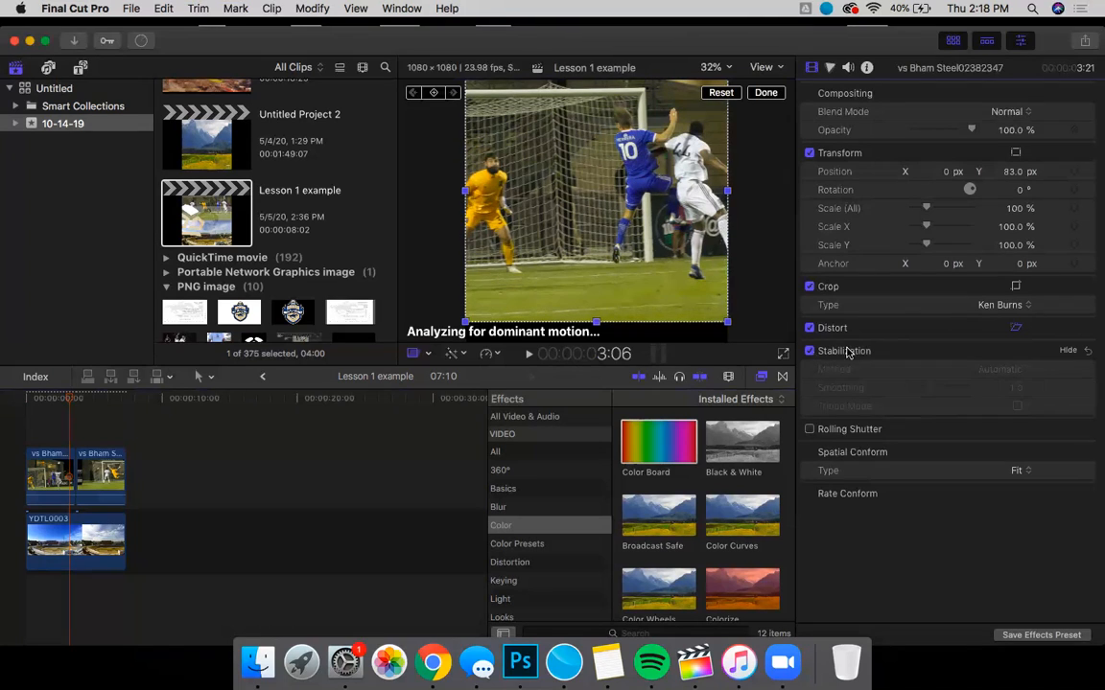
{"action": "scroll", "coordinate": [307, 326], "scroll_direction": "down", "scroll_amount": 4}
{"action": "scroll", "coordinate": [307, 331], "scroll_direction": "up", "scroll_amount": 6}
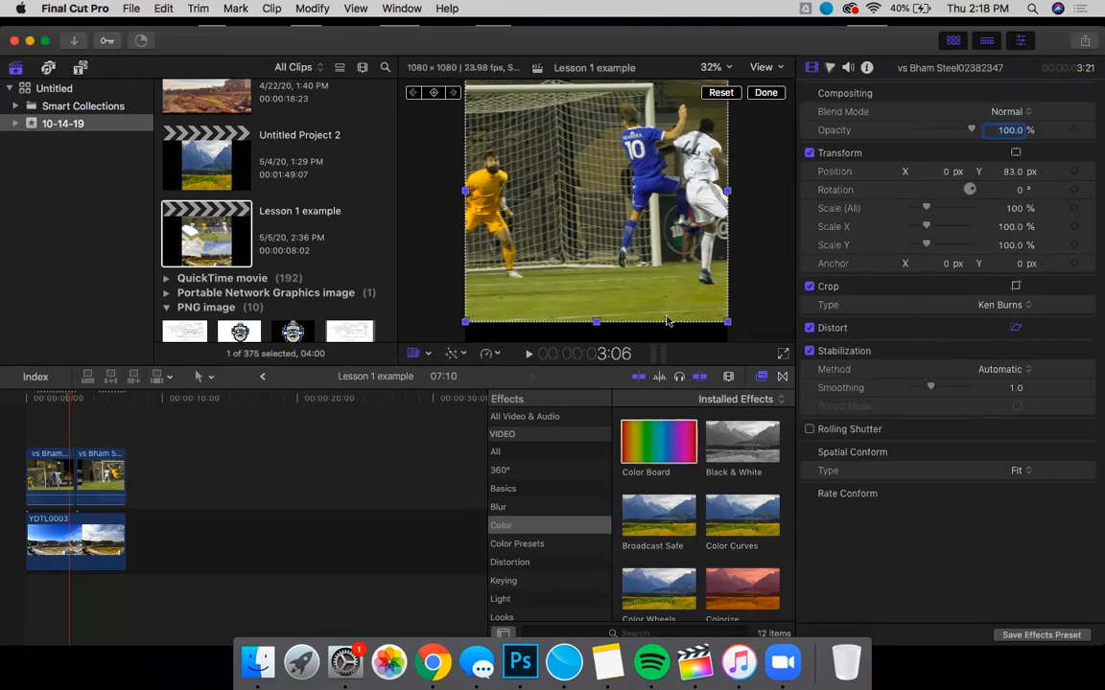
{"action": "scroll", "coordinate": [347, 247], "scroll_direction": "down", "scroll_amount": 5}
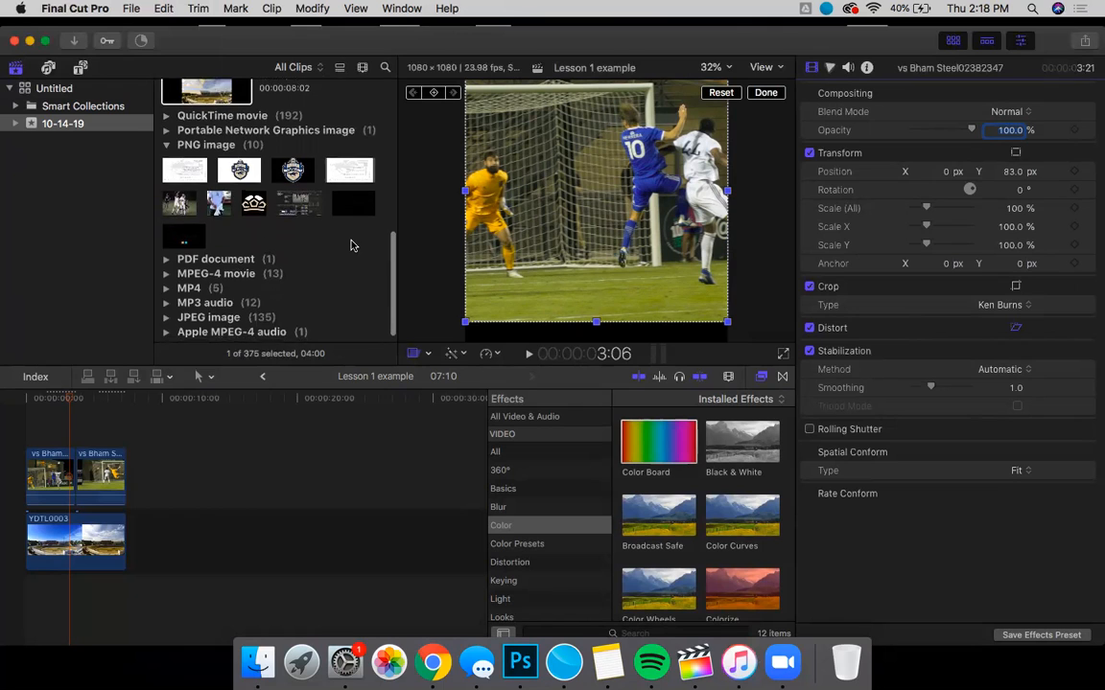
{"action": "scroll", "coordinate": [350, 245], "scroll_direction": "up", "scroll_amount": 4}
{"action": "scroll", "coordinate": [268, 246], "scroll_direction": "up", "scroll_amount": 3}
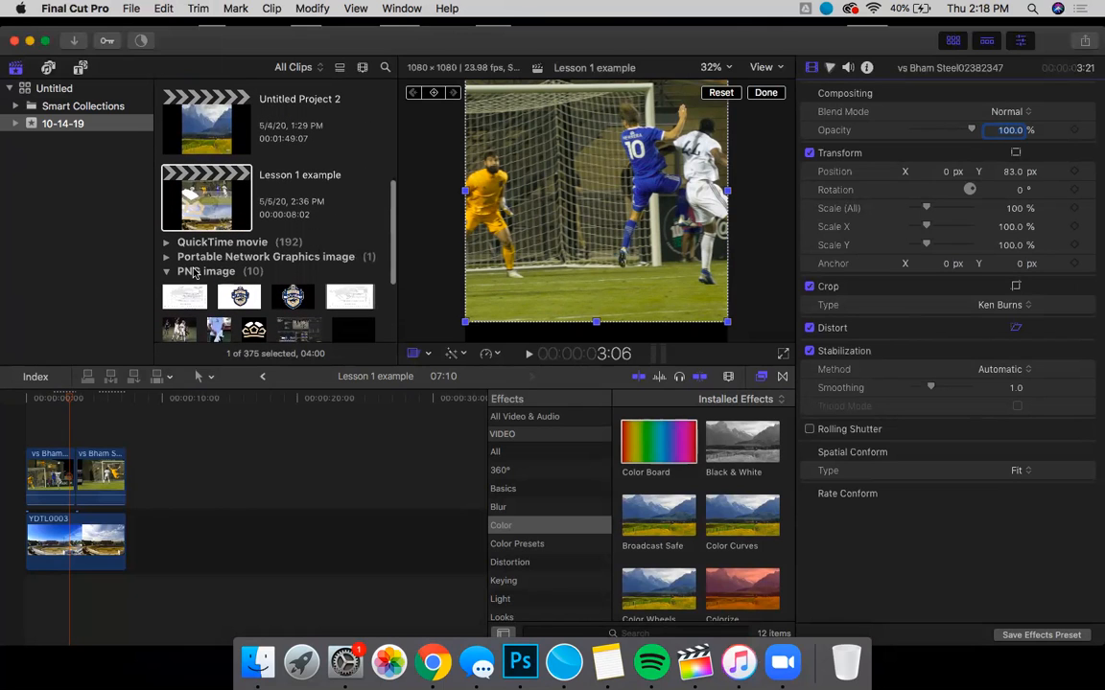
{"action": "scroll", "coordinate": [199, 254], "scroll_direction": "down", "scroll_amount": 3}
{"action": "scroll", "coordinate": [199, 255], "scroll_direction": "up", "scroll_amount": 1}
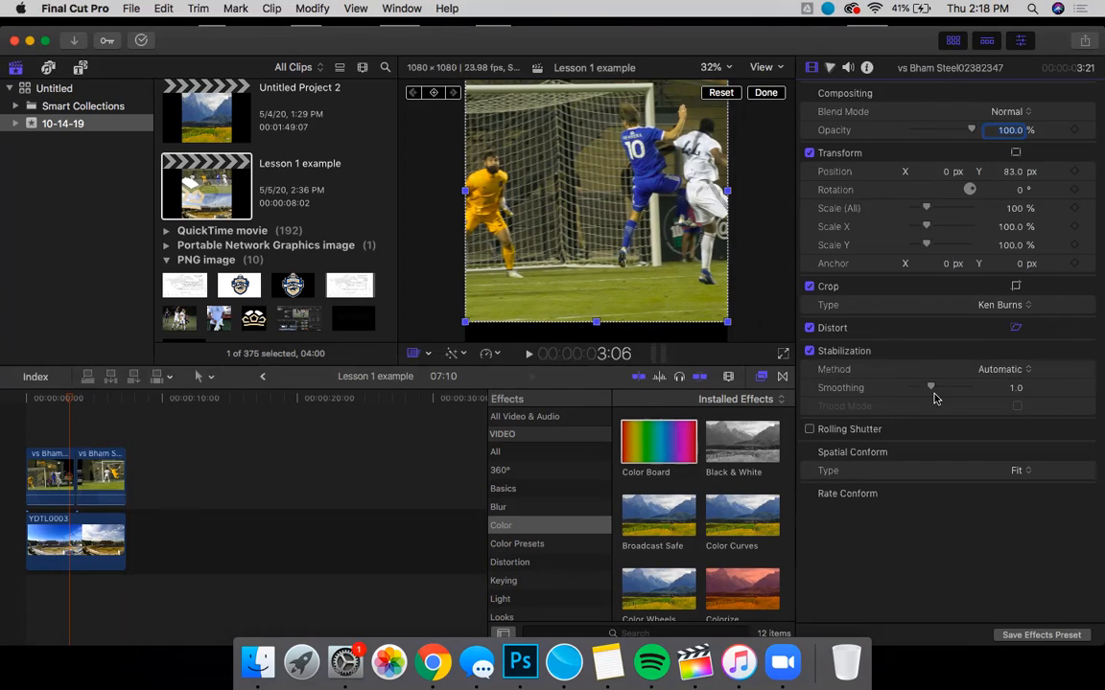
Review the available stabilization methods for the first vs Bham Steel half, keeping Automatic selected.
{"action": "left_click", "coordinate": [1026, 370]}
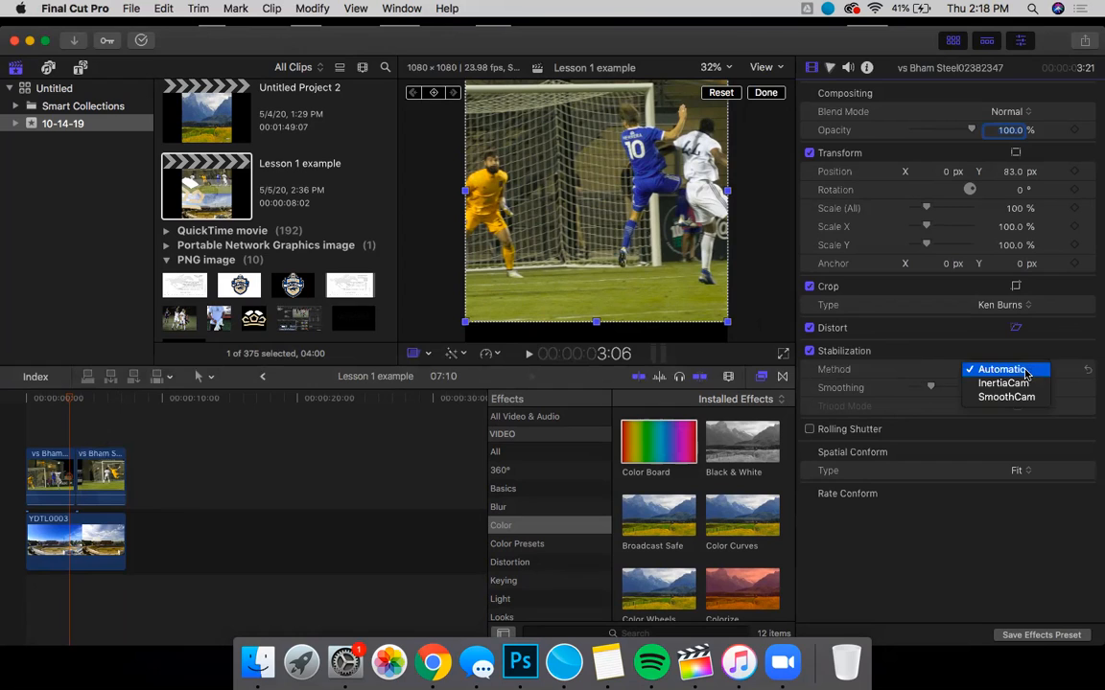
{"action": "left_click", "coordinate": [1024, 370]}
{"action": "left_click", "coordinate": [1024, 370]}
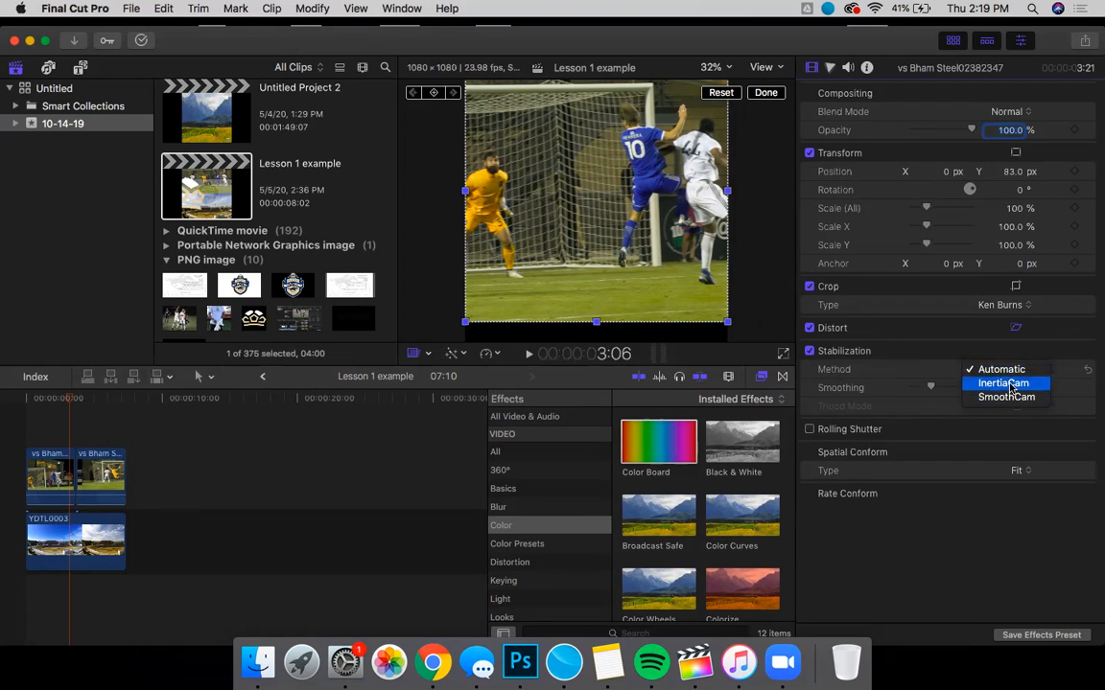
{"action": "left_click", "coordinate": [924, 372]}
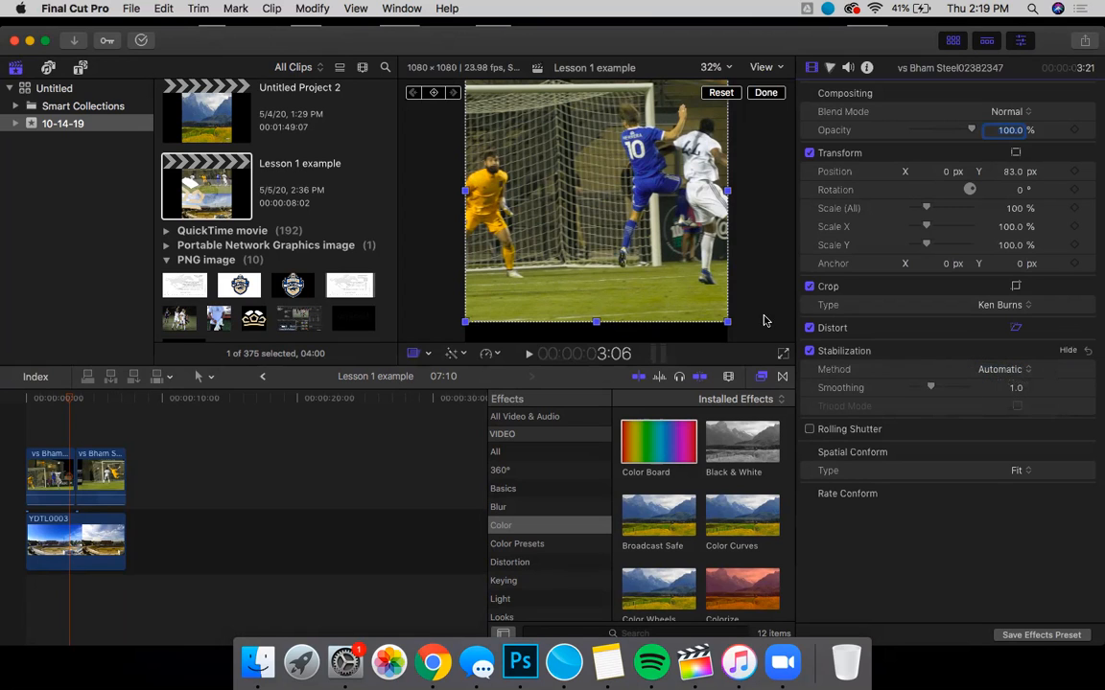
Reset the Crop settings of the first vs Bham Steel half to their defaults.
{"action": "left_click", "coordinate": [31, 442]}
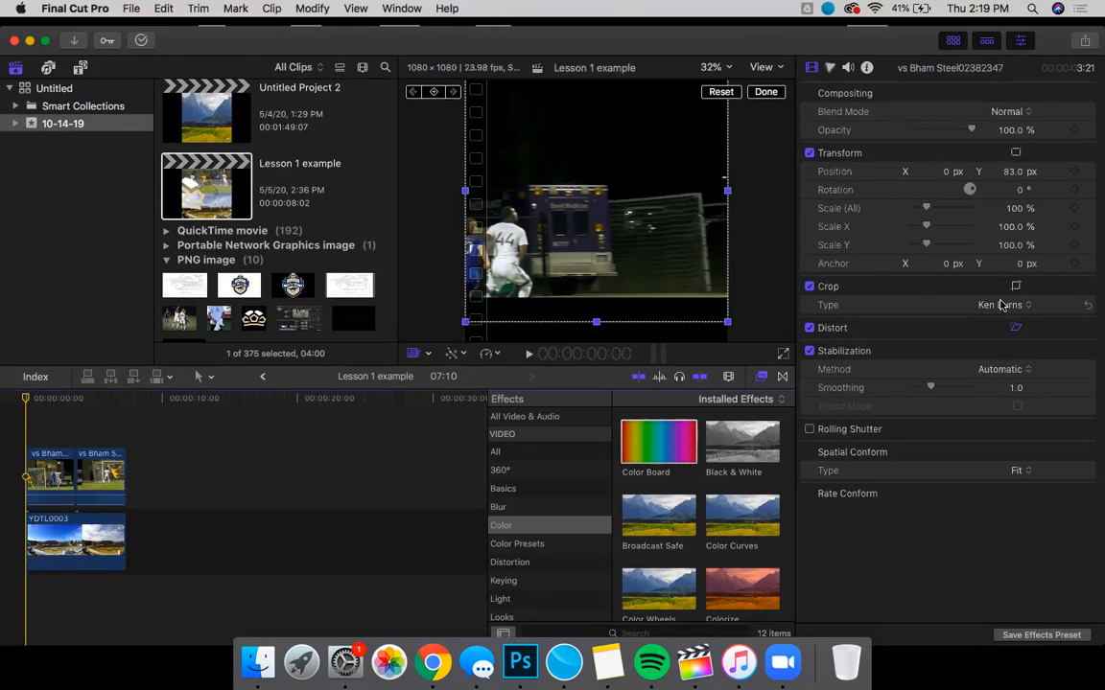
{"action": "left_click", "coordinate": [1089, 291]}
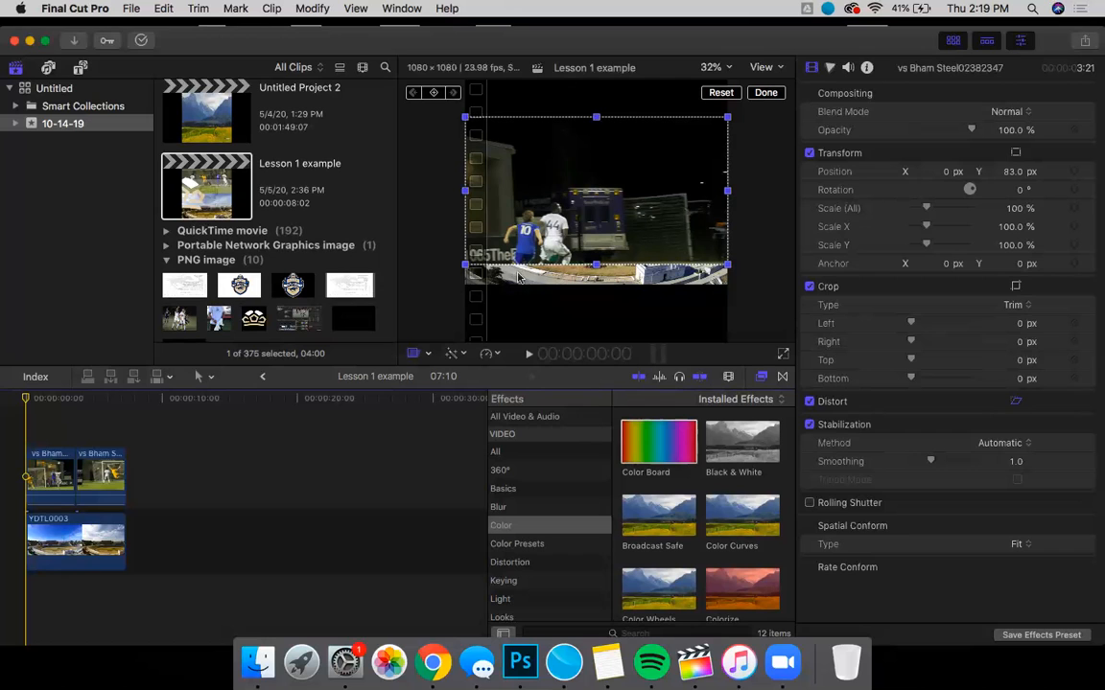
Play the timeline from the start to check the stabilized footage, and return to the first vs Bham Steel half.
{"action": "key", "text": "space"}
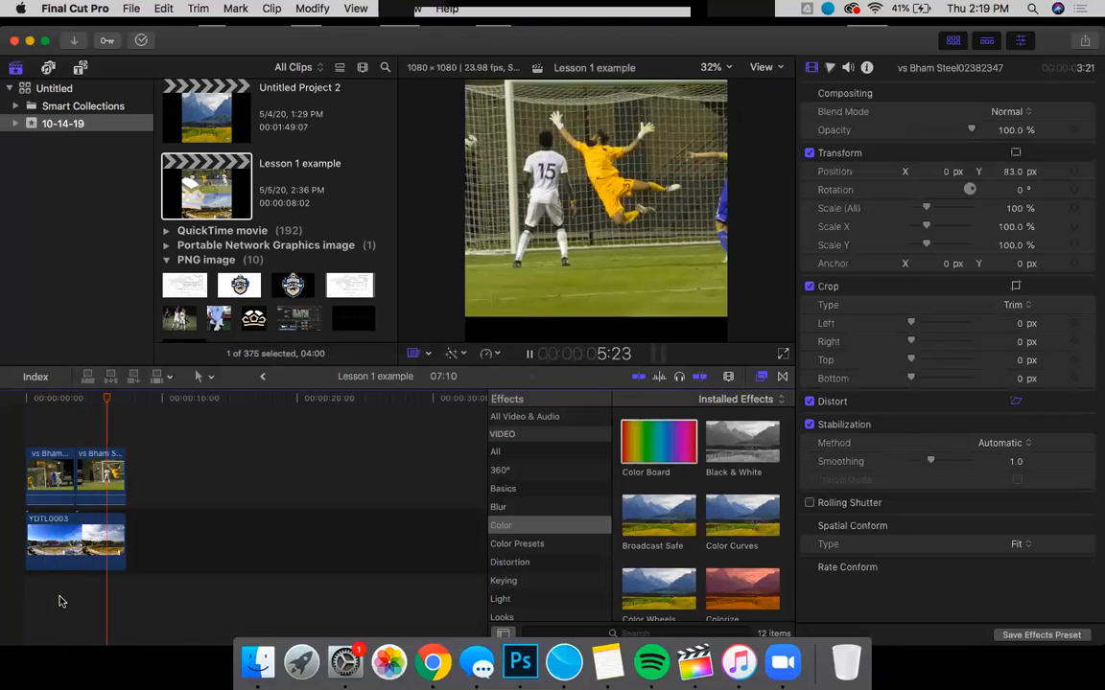
{"action": "key", "text": "space"}
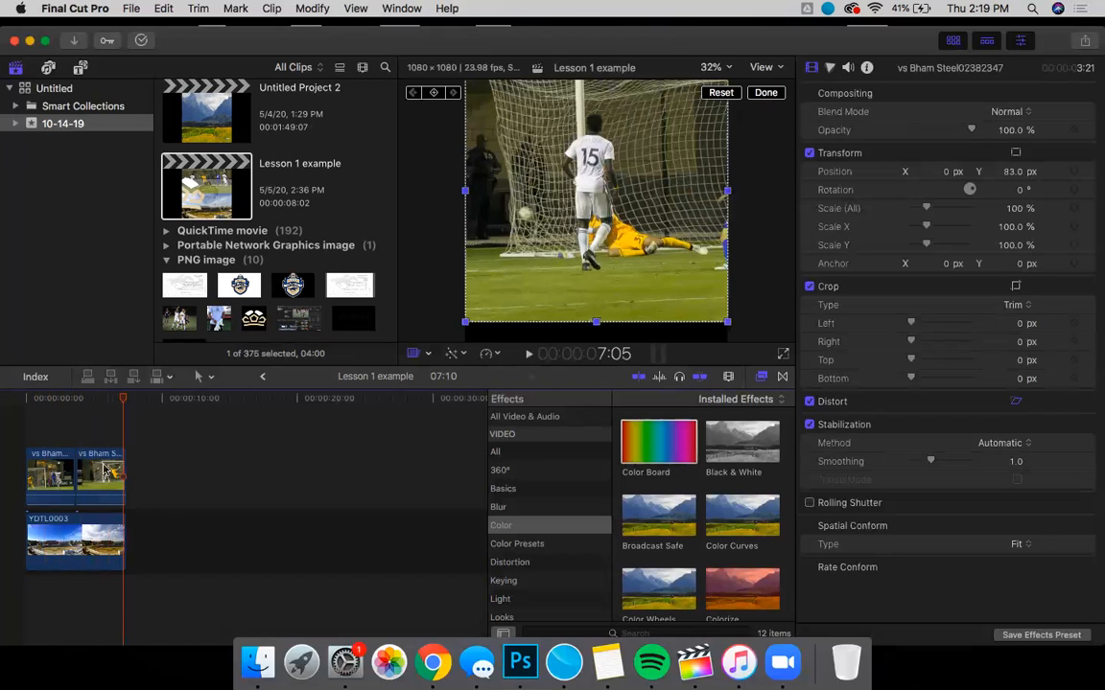
{"action": "left_click", "coordinate": [38, 458]}
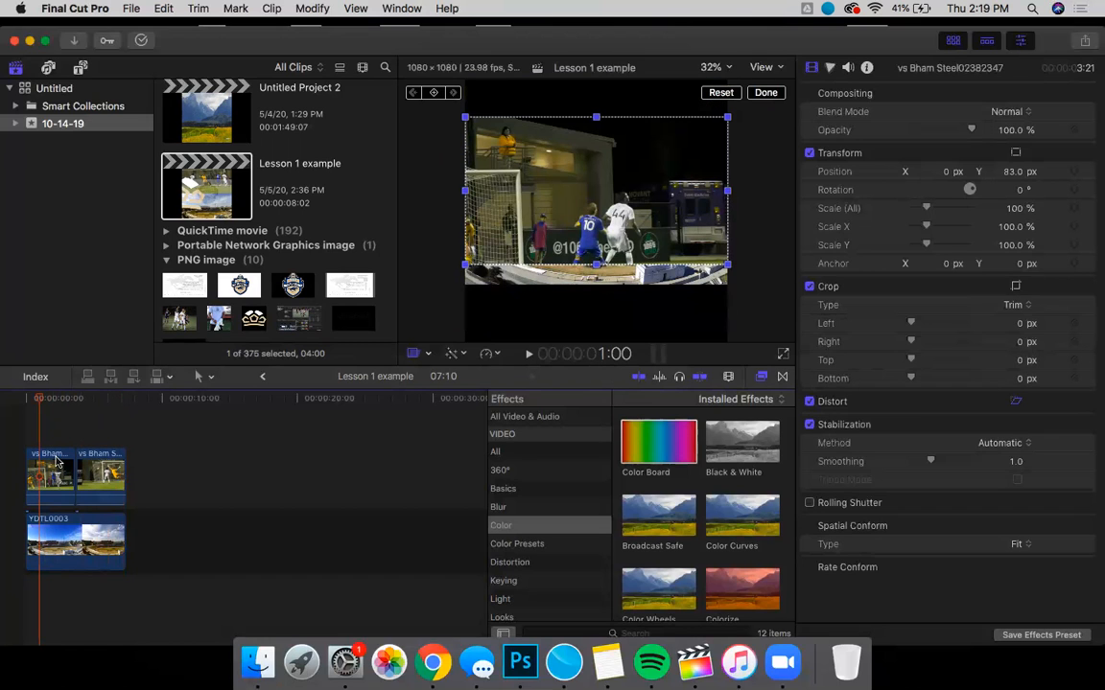
Play the start of the timeline and compare the settings of the two vs Bham Steel halves.
{"action": "key", "text": "space"}
{"action": "key", "text": "space"}
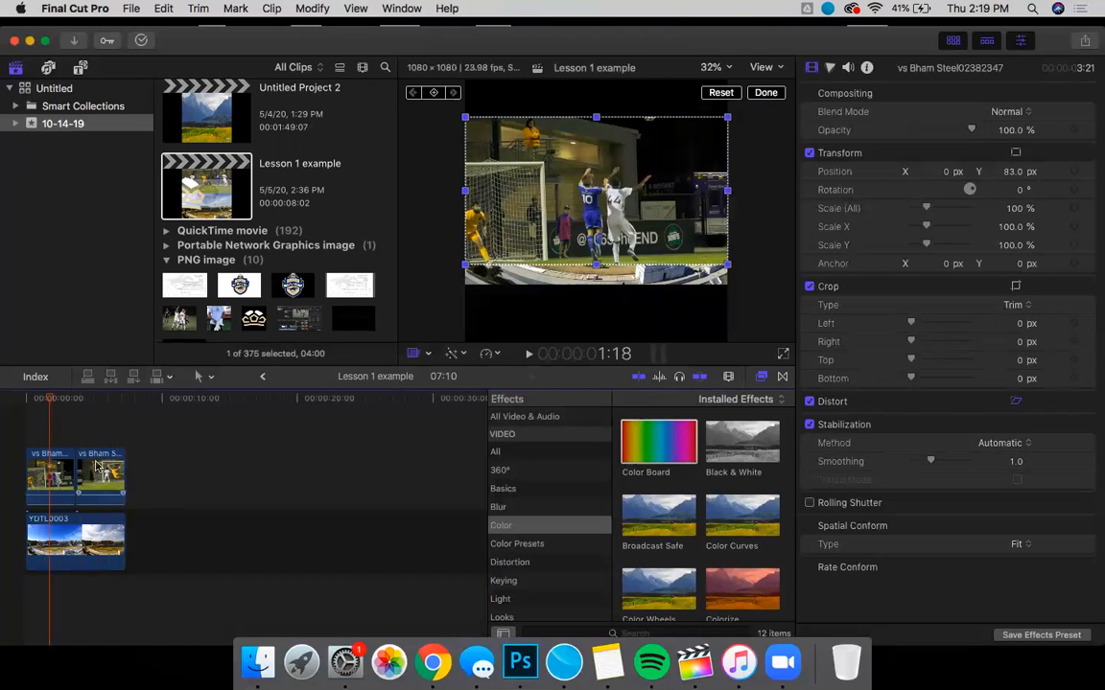
{"action": "left_click", "coordinate": [91, 472]}
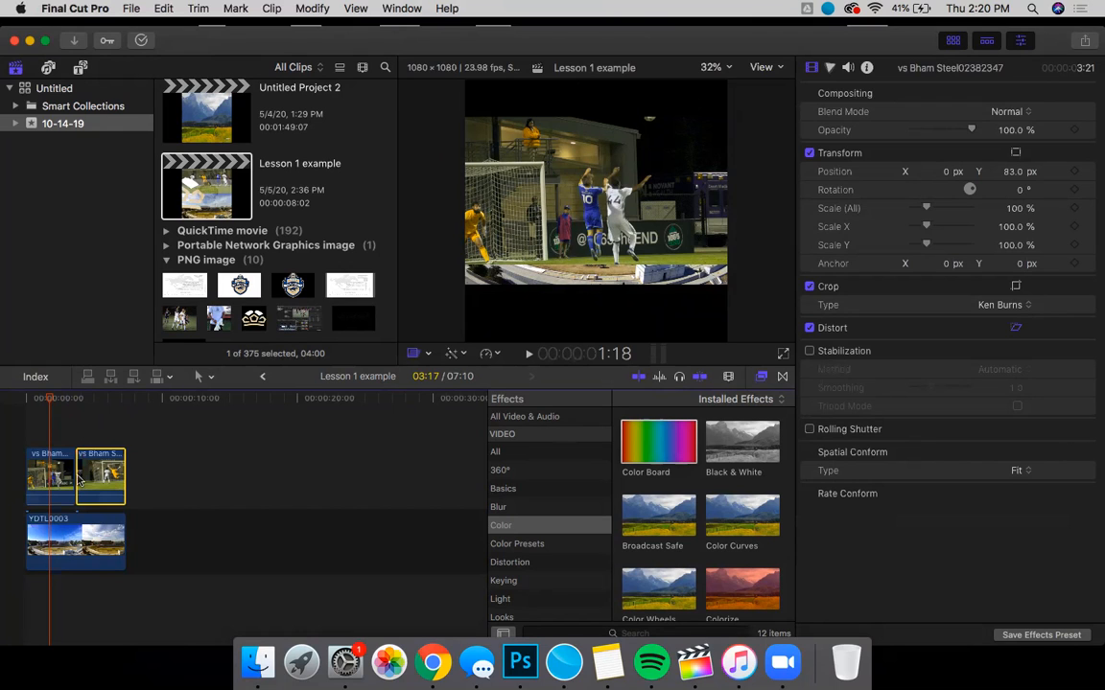
{"action": "left_click", "coordinate": [45, 453]}
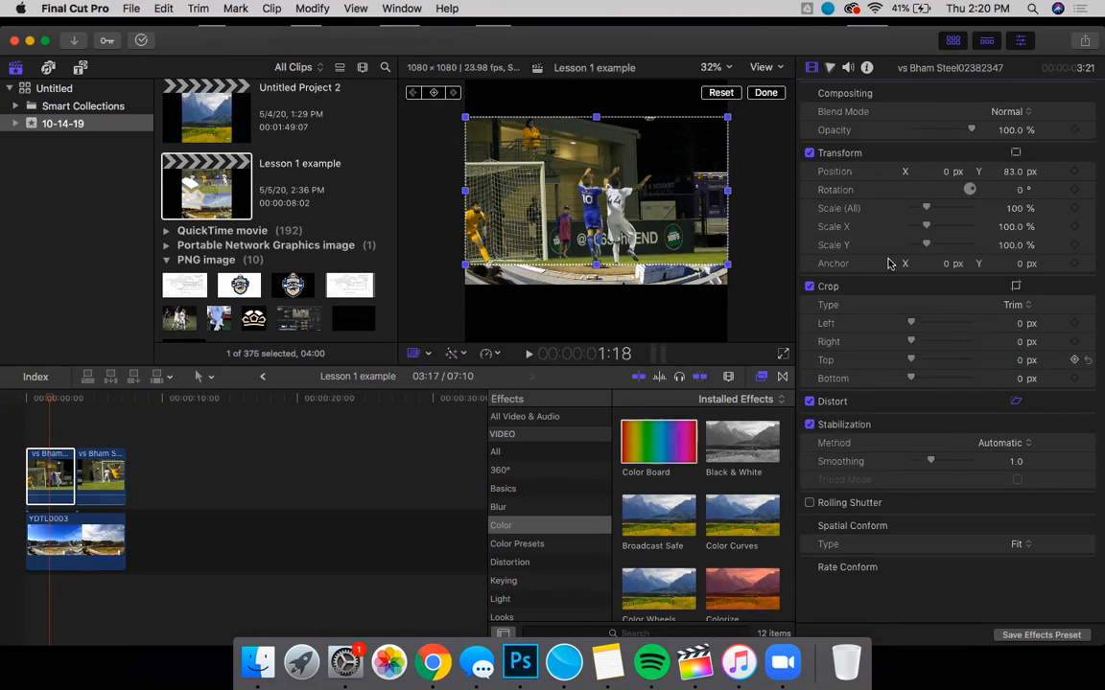
Look through the stabilization methods for the first vs Bham Steel half again and leave Automatic chosen.
{"action": "scroll", "coordinate": [922, 514], "scroll_direction": "down", "scroll_amount": 1}
{"action": "left_click", "coordinate": [1020, 444]}
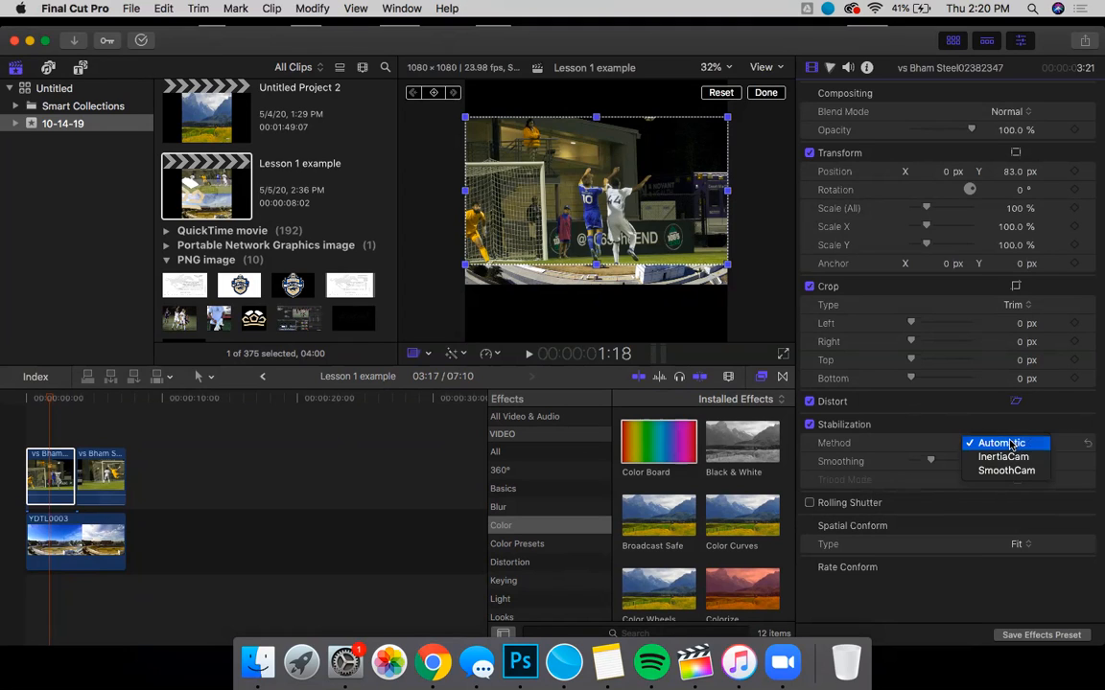
{"action": "left_click", "coordinate": [932, 447]}
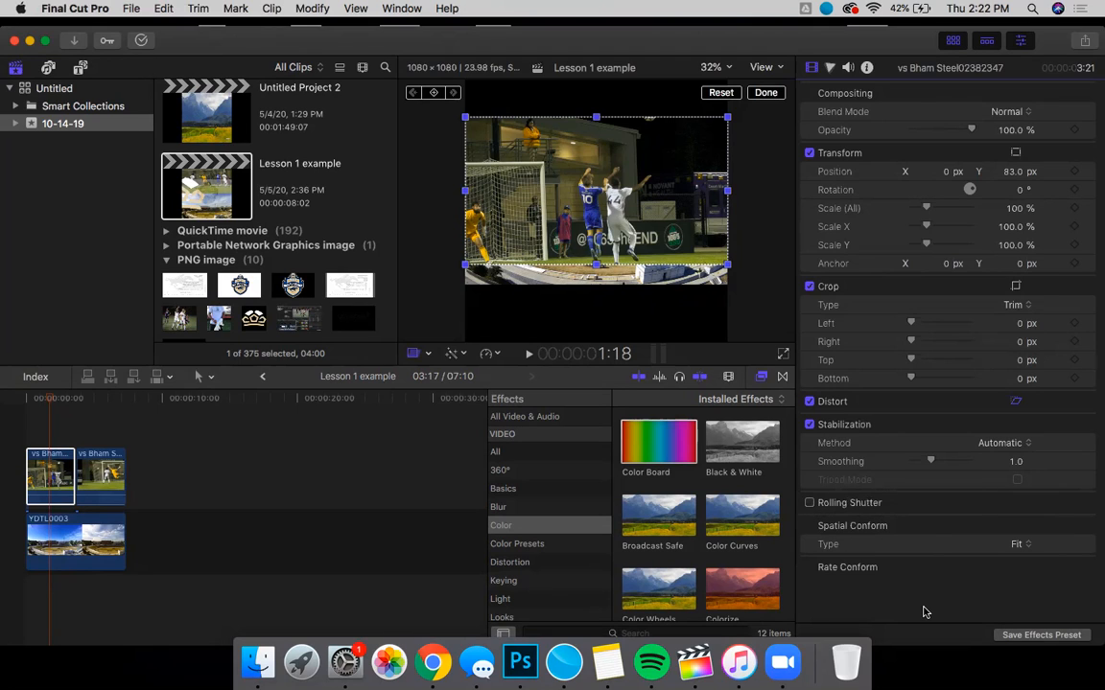
Switch to the lesson presentation in Chrome and view the Adjustments - others and Editing Basics slides through slide 39.
{"action": "left_click", "coordinate": [433, 664]}
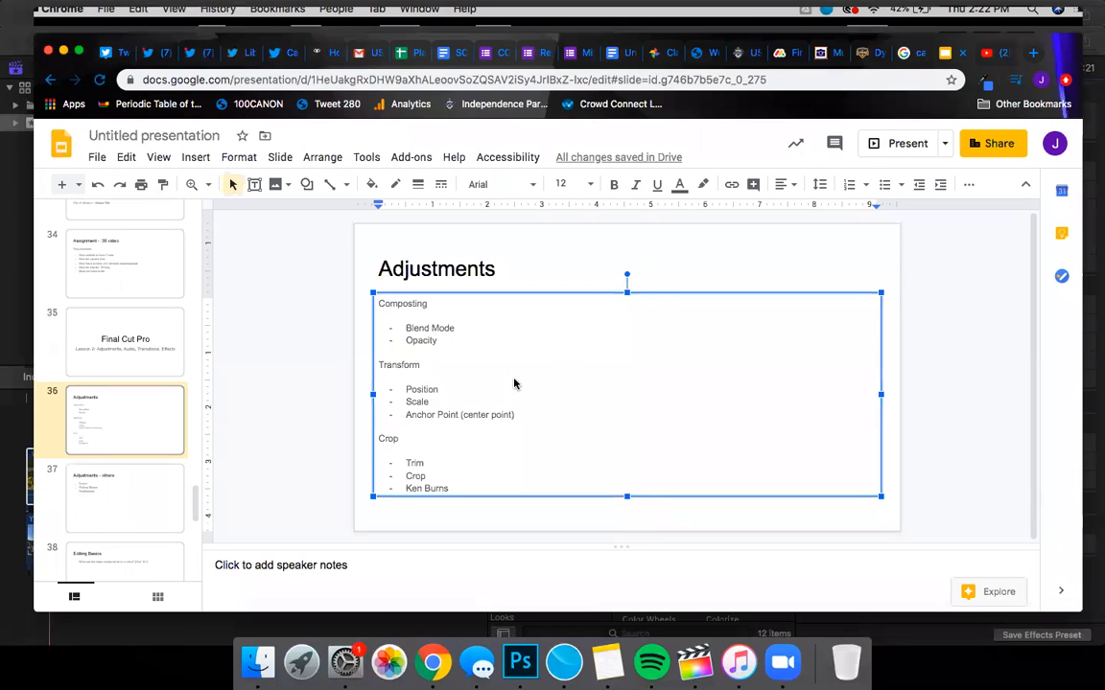
{"action": "left_click", "coordinate": [133, 516]}
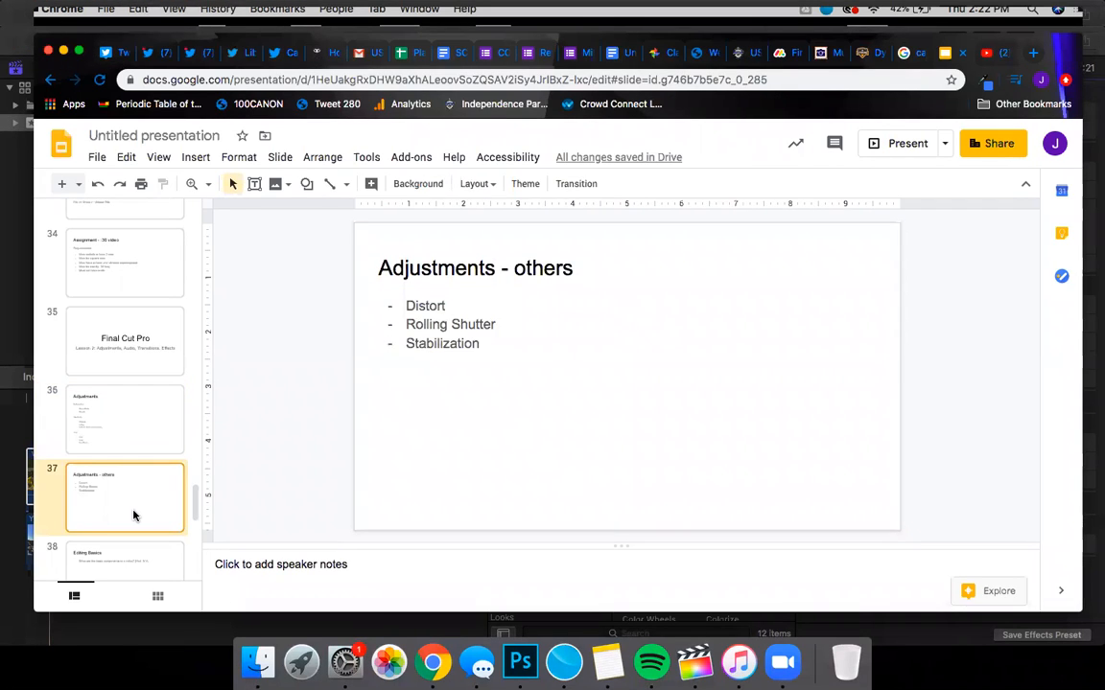
{"action": "scroll", "coordinate": [93, 463], "scroll_direction": "down", "scroll_amount": 2}
{"action": "left_click", "coordinate": [113, 448]}
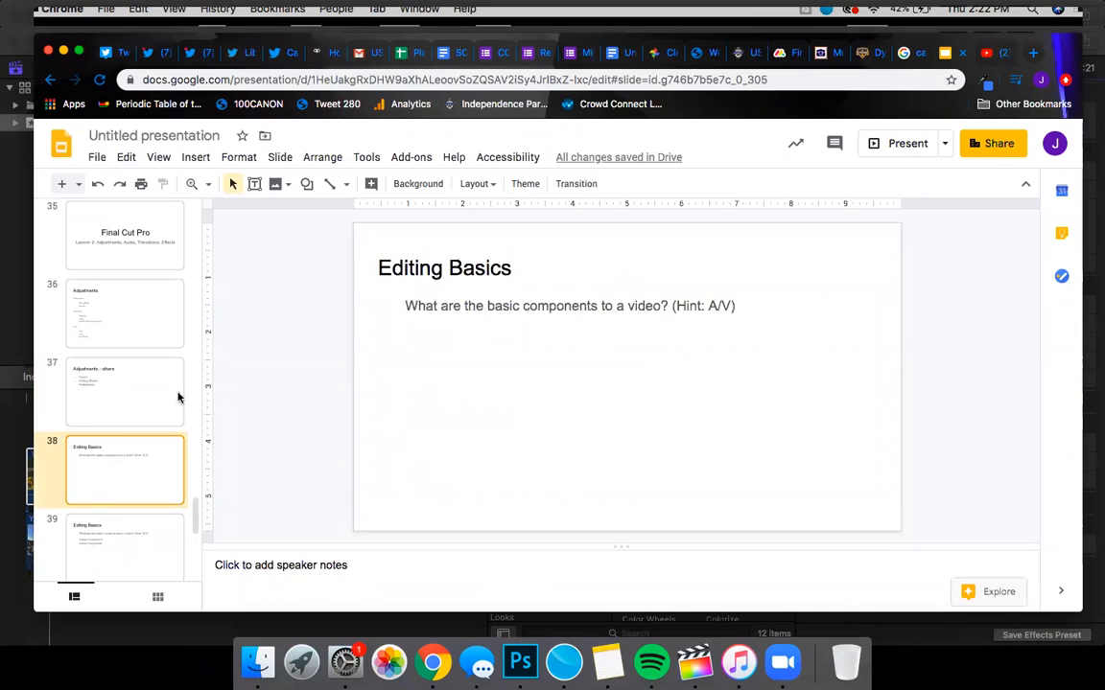
{"action": "scroll", "coordinate": [78, 397], "scroll_direction": "down", "scroll_amount": 1}
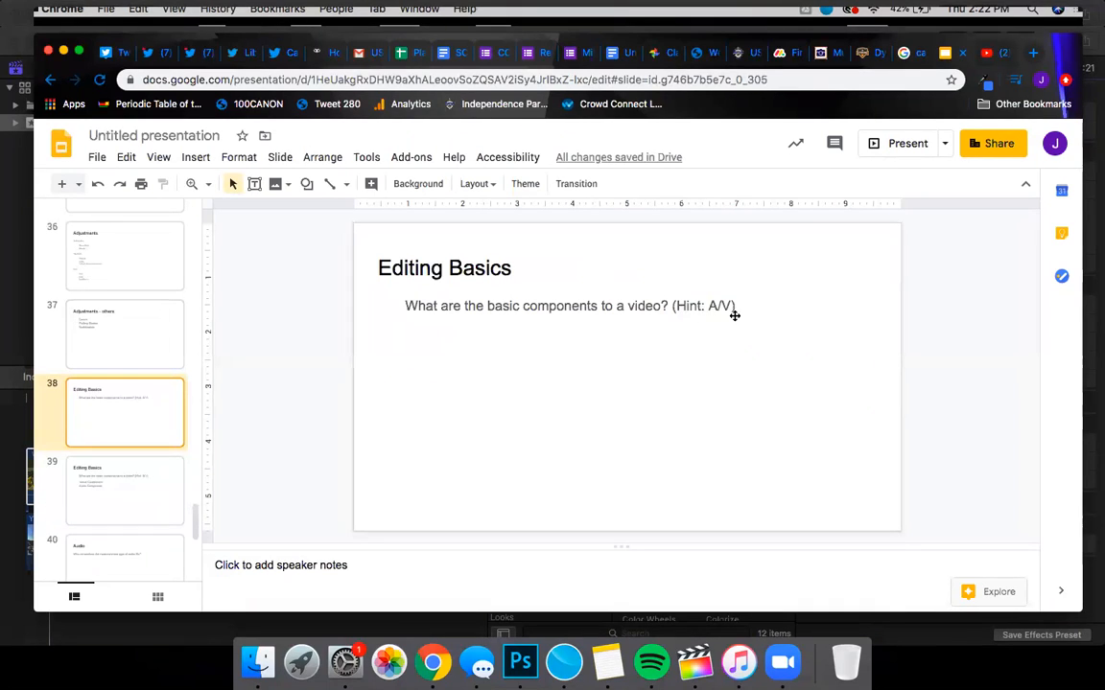
{"action": "left_click", "coordinate": [116, 503]}
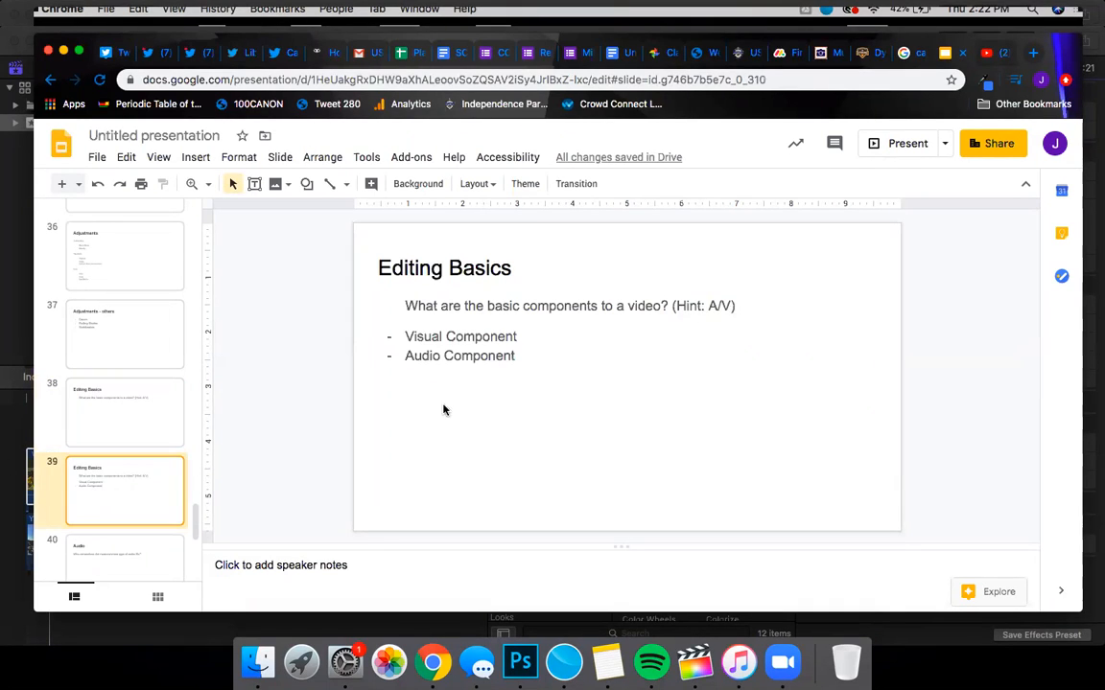
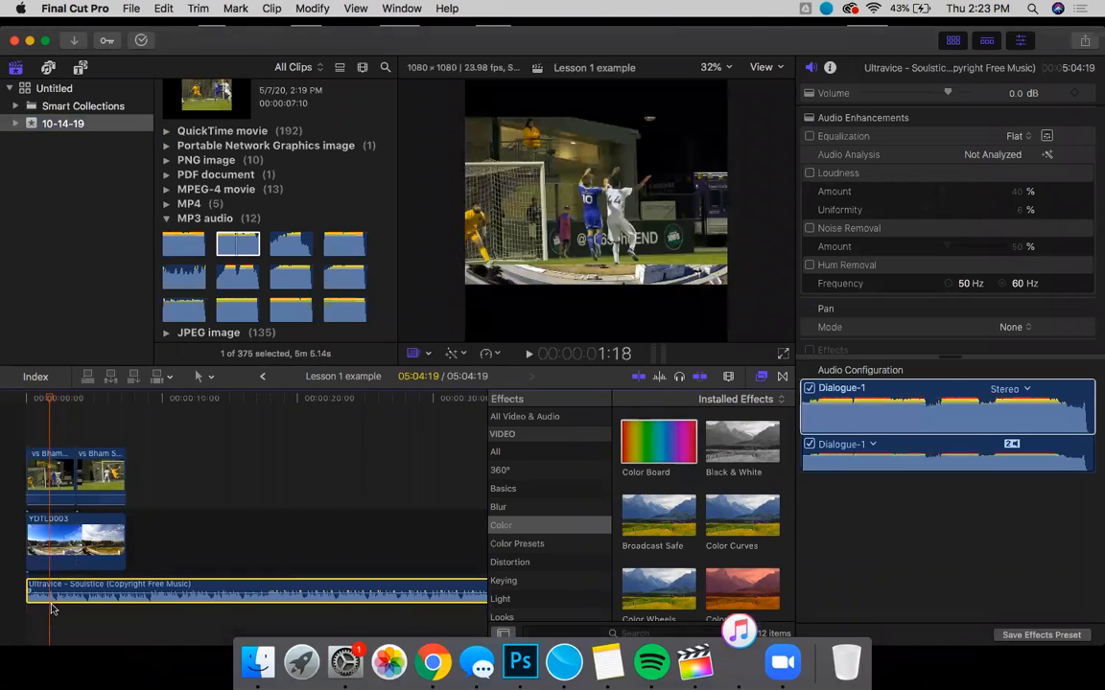
Play the timeline from the start to hear the Ultravice - Soulstice music, stop playback and select the music clip.
{"action": "left_click", "coordinate": [25, 614]}
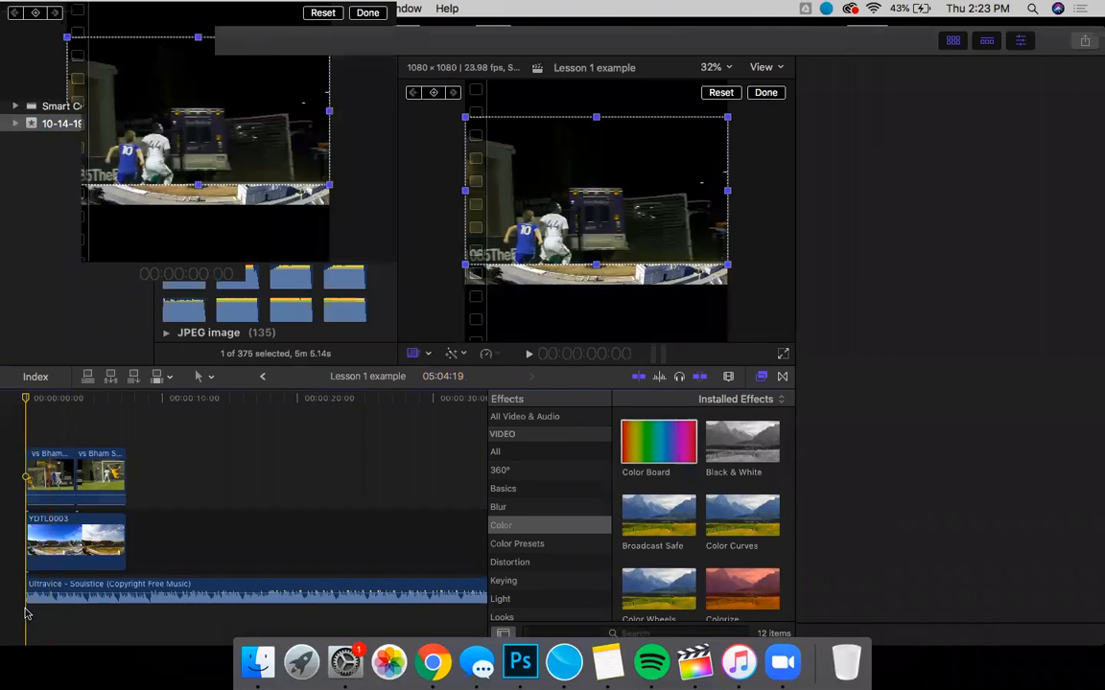
{"action": "key", "text": "space"}
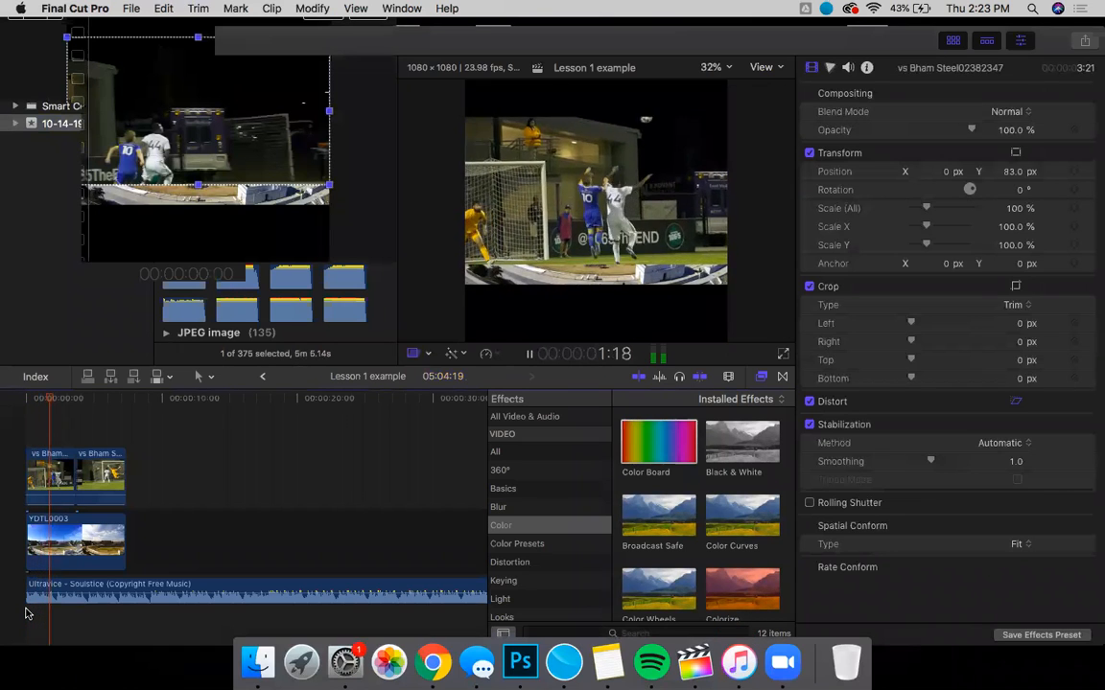
{"action": "key", "text": "space"}
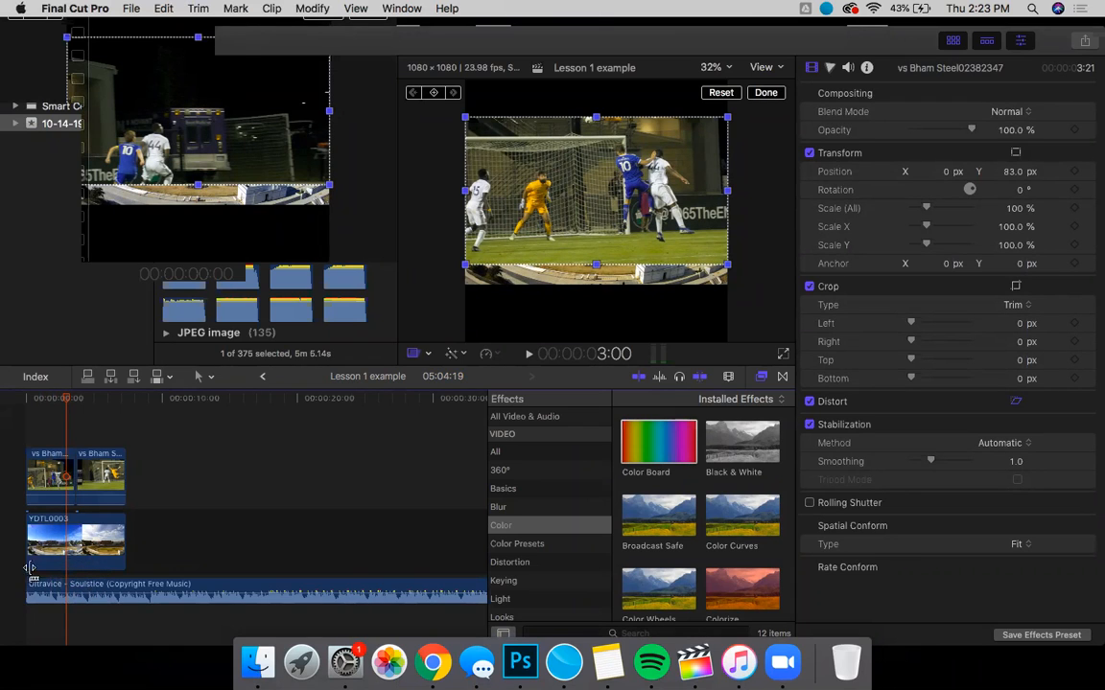
{"action": "left_click", "coordinate": [82, 591]}
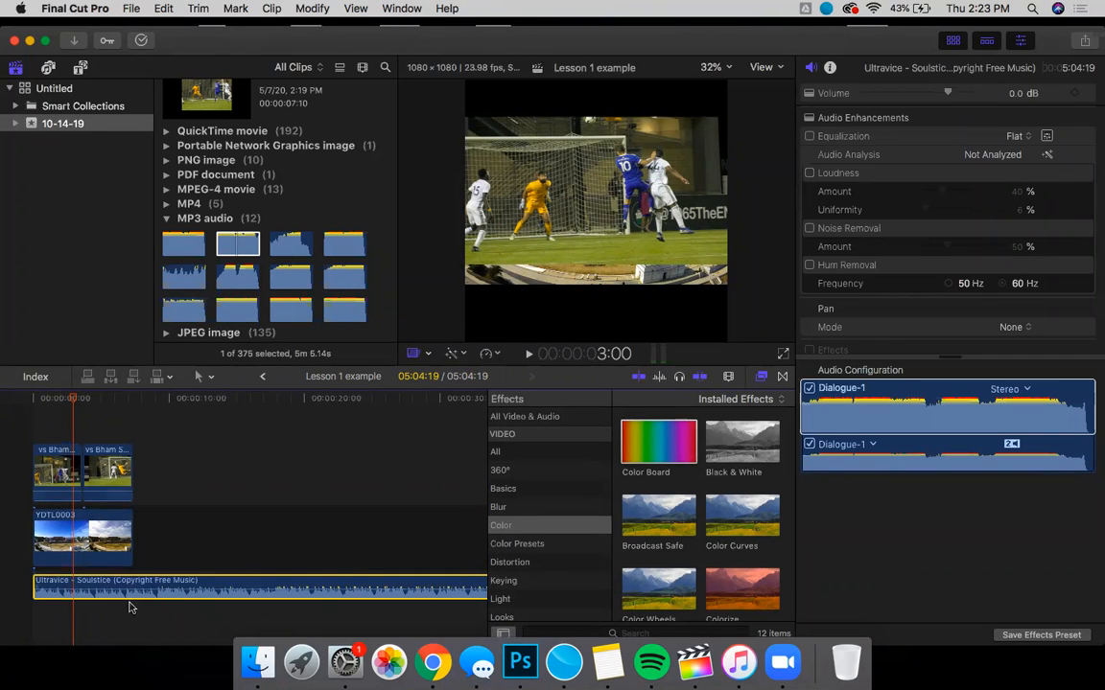
Switch to the presentation in Chrome, highlight EQ (equalization) on the Audio adjustments slide, and return to Final Cut Pro.
{"action": "left_click", "coordinate": [432, 662]}
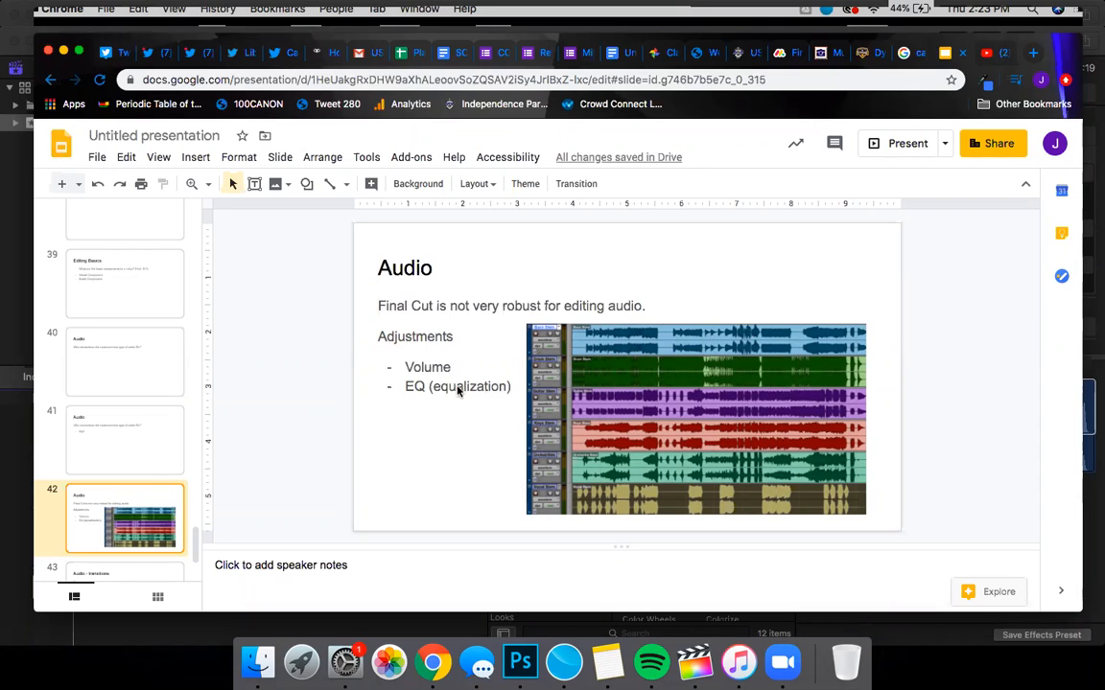
{"action": "left_click_drag", "start_coordinate": [427, 391], "coordinate": [409, 393]}
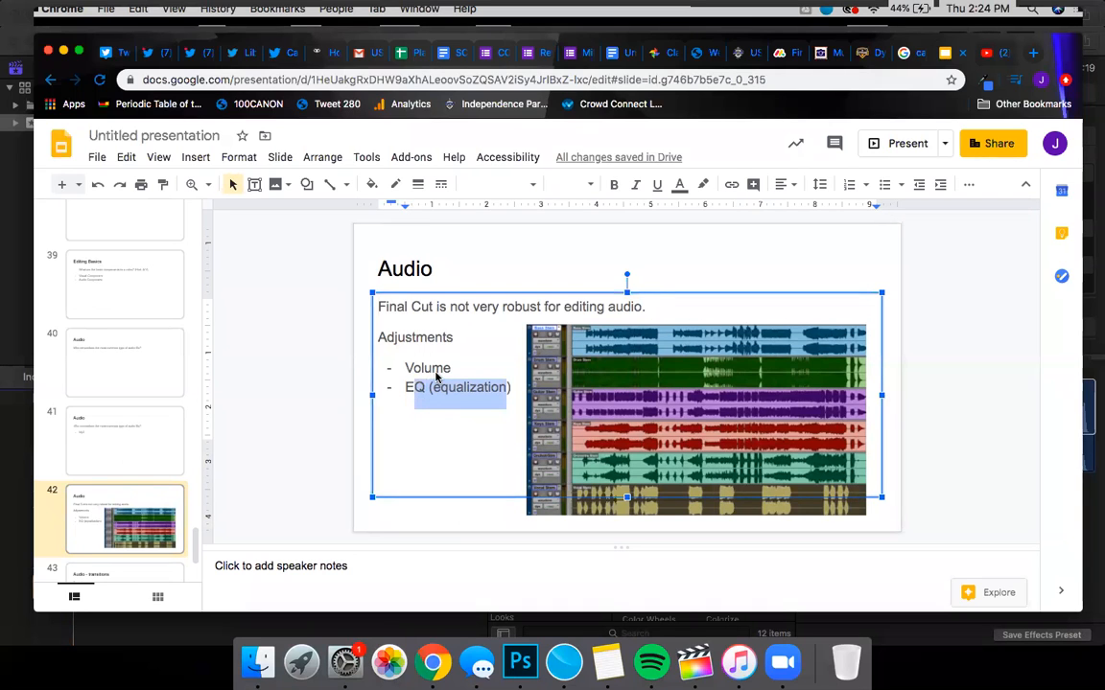
{"action": "left_click", "coordinate": [163, 642]}
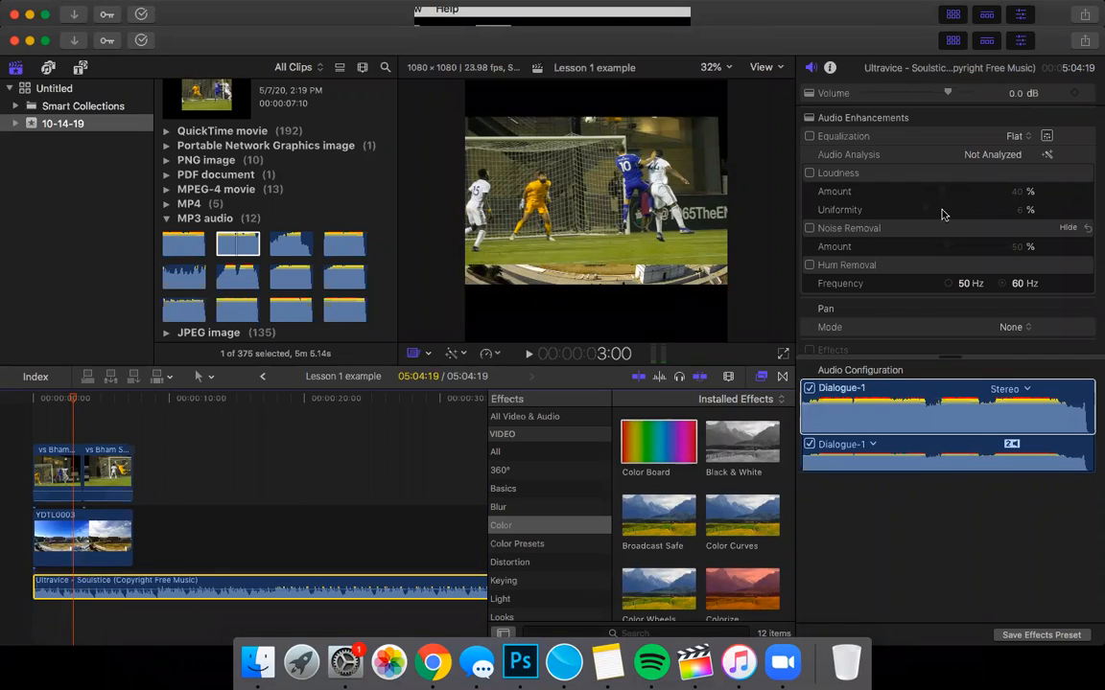
Lower the Ultravice - Soulstice clip's volume in the timeline to -∞ dB, and raise it to -23.0 dB.
{"action": "left_click", "coordinate": [192, 426]}
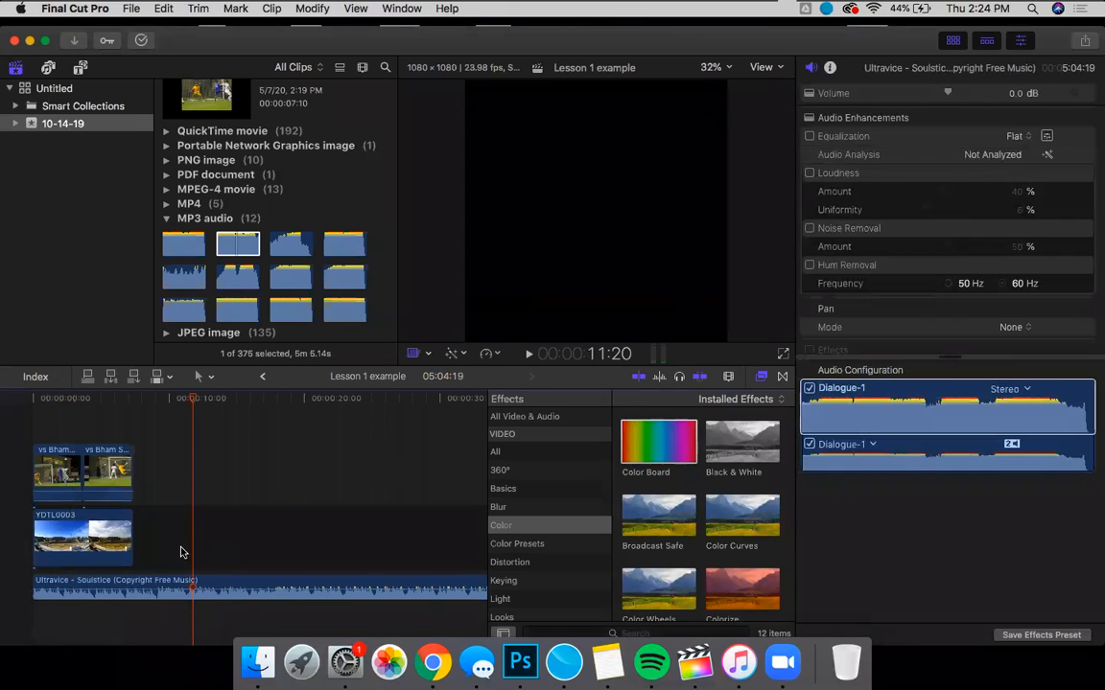
{"action": "left_click", "coordinate": [57, 587]}
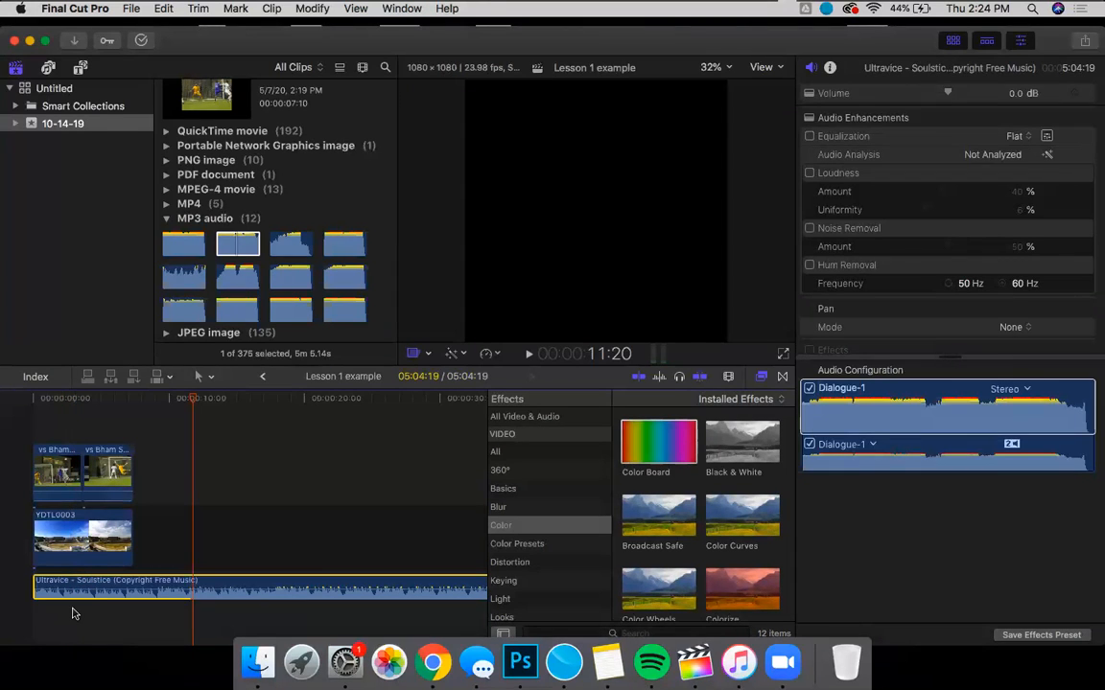
{"action": "left_click", "coordinate": [70, 604]}
{"action": "left_click", "coordinate": [84, 587]}
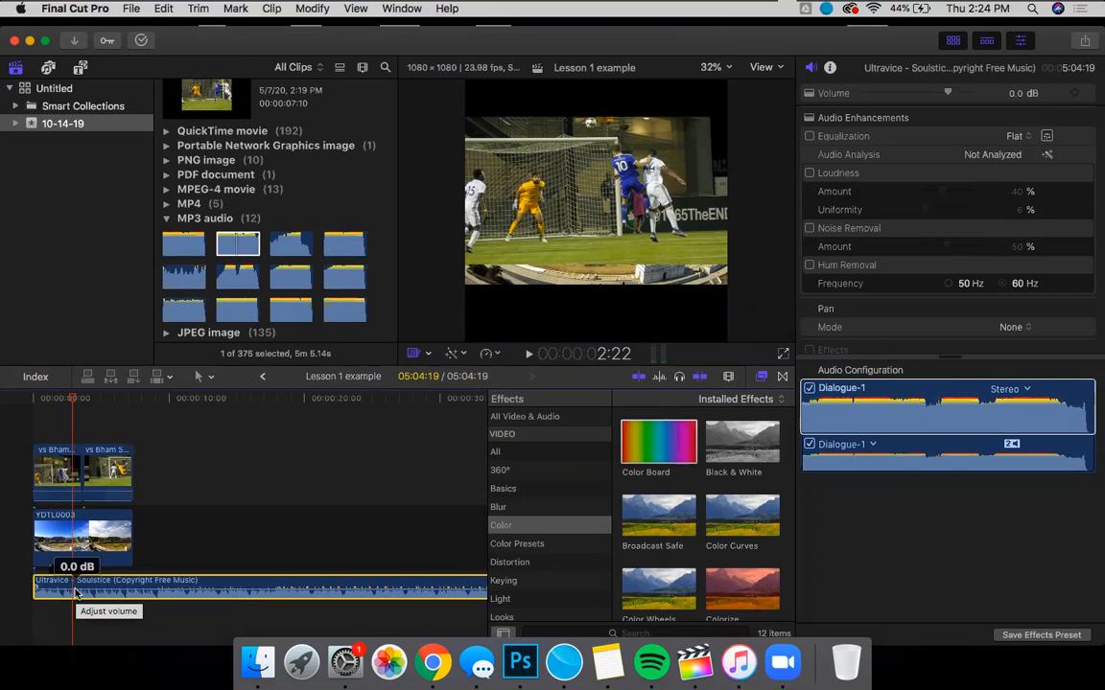
{"action": "mouse_move", "coordinate": [76, 593]}
{"action": "left_mouse_down"}
{"action": "mouse_move", "coordinate": [76, 581]}
{"action": "mouse_move", "coordinate": [77, 611]}
{"action": "left_mouse_up"}
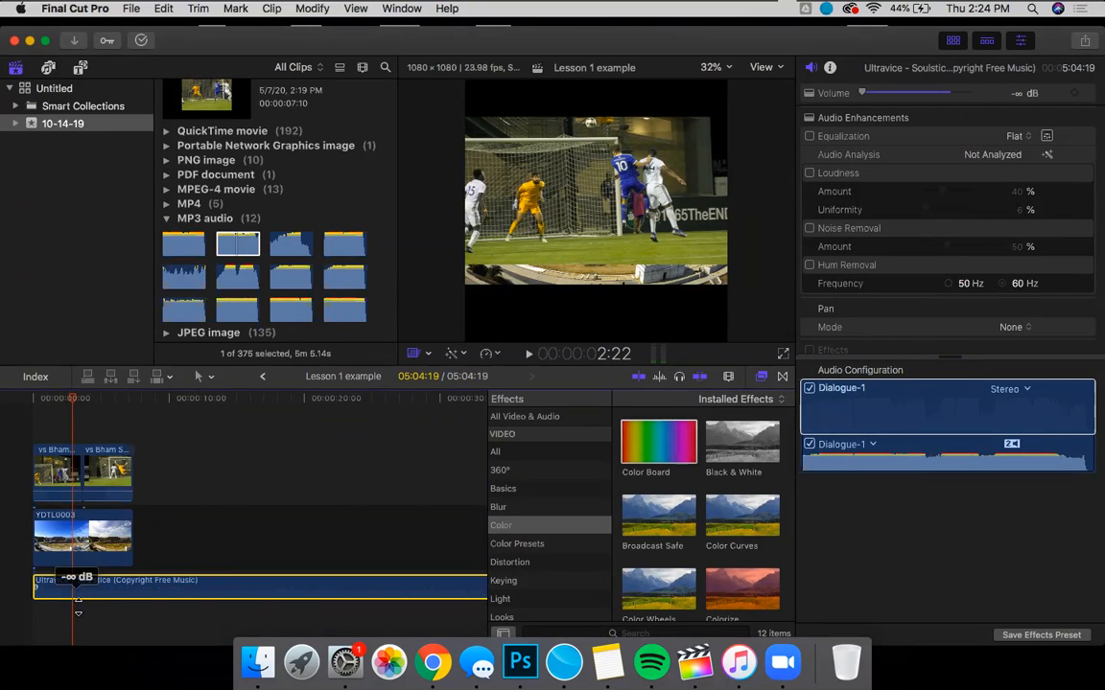
{"action": "left_click_drag", "start_coordinate": [76, 599], "coordinate": [77, 597]}
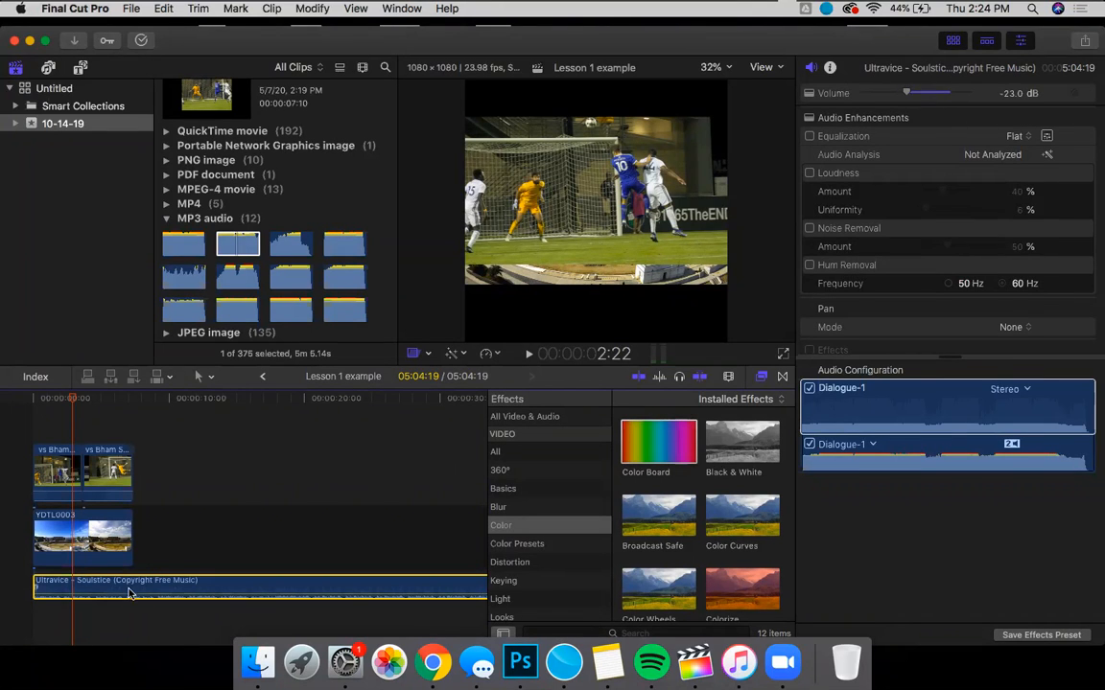
Try a volume of -27.4 dB on the Ultravice - Soulstice clip, restore 0.0 dB, and check the timeline's opening.
{"action": "left_click_drag", "start_coordinate": [926, 90], "coordinate": [887, 96]}
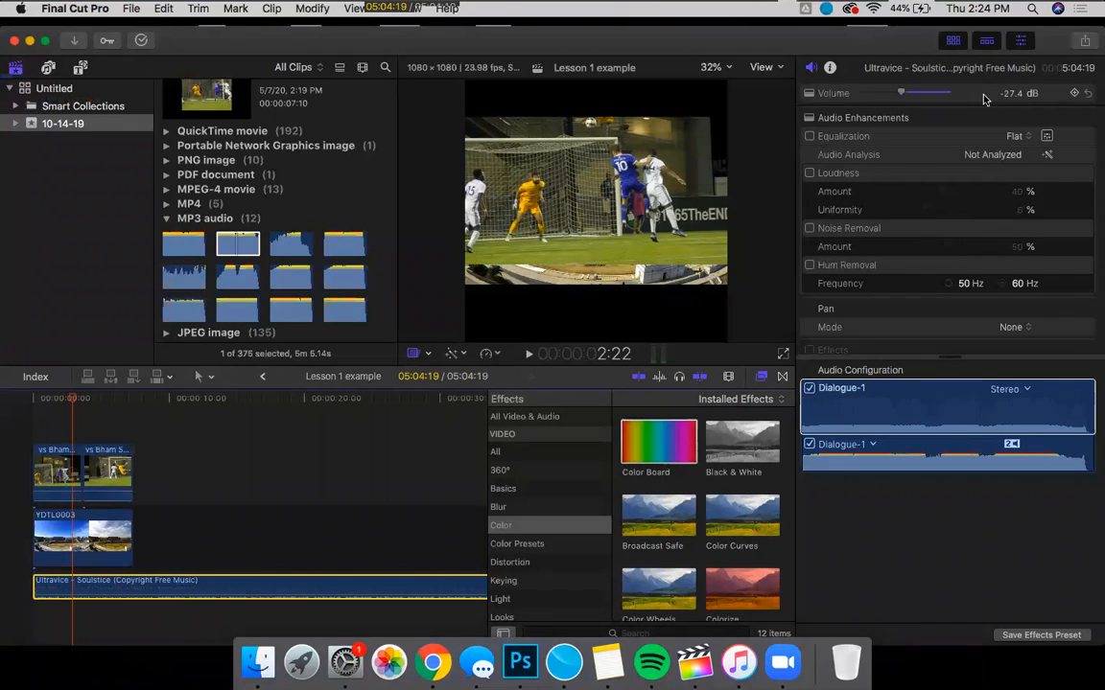
{"action": "left_click_drag", "start_coordinate": [1011, 96], "coordinate": [1009, 81]}
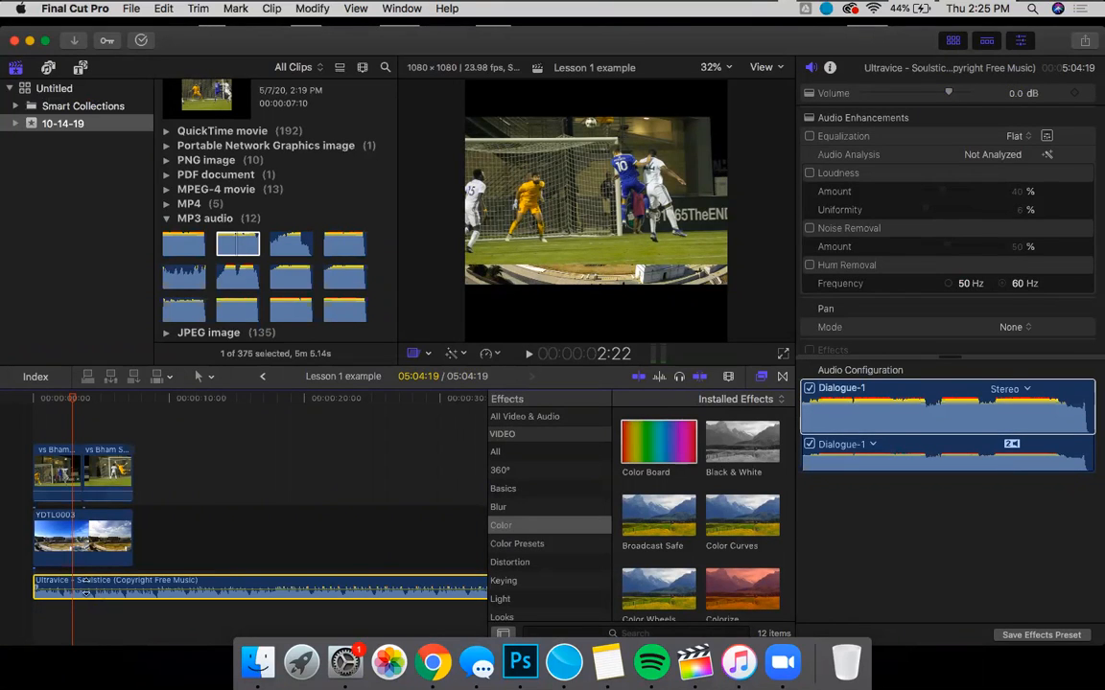
{"action": "left_click", "coordinate": [39, 619]}
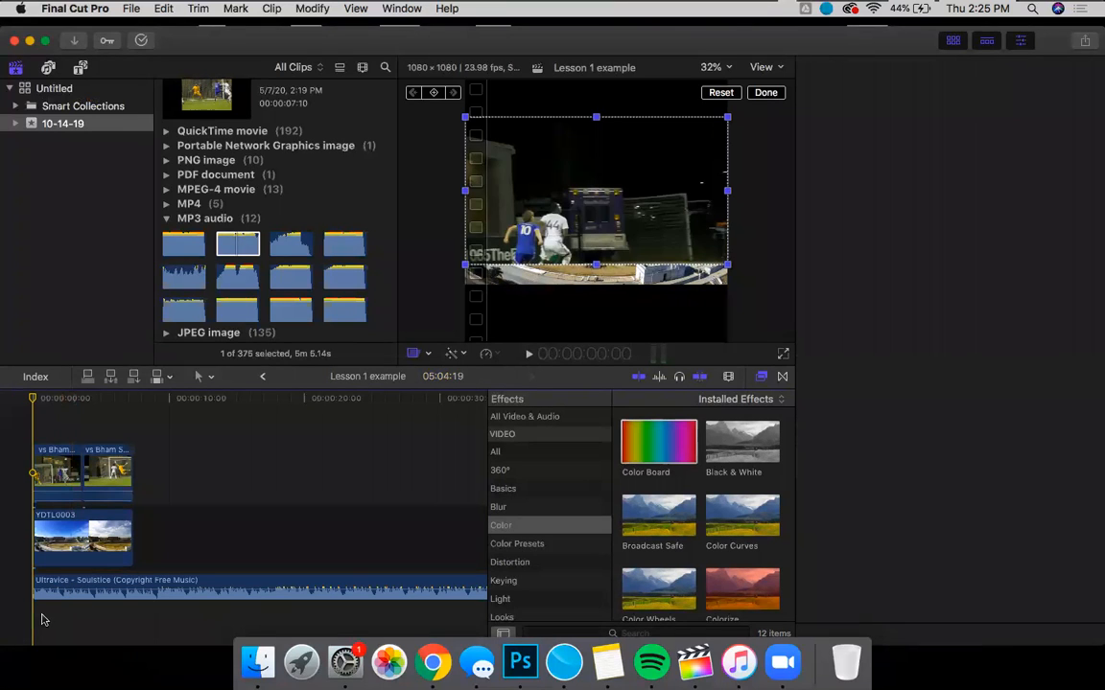
{"action": "left_click", "coordinate": [57, 609]}
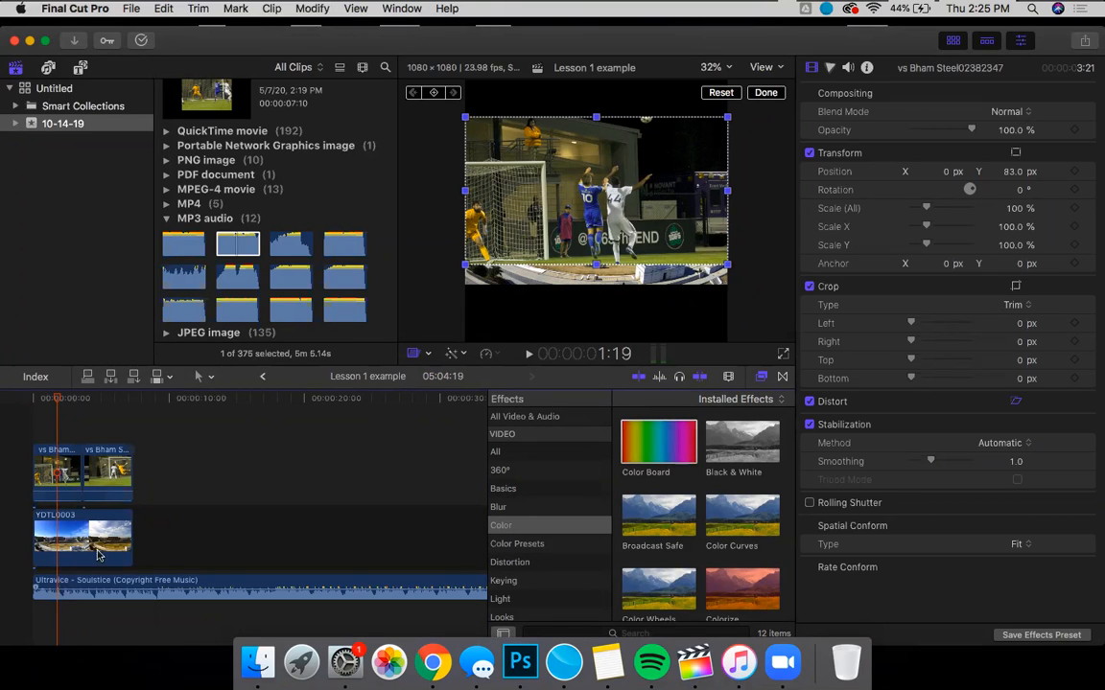
Find Untitled Project 2 among the event's projects and open it in the timeline.
{"action": "scroll", "coordinate": [246, 317], "scroll_direction": "up", "scroll_amount": 10}
{"action": "scroll", "coordinate": [246, 317], "scroll_direction": "up", "scroll_amount": 5}
{"action": "scroll", "coordinate": [245, 317], "scroll_direction": "down", "scroll_amount": 2}
{"action": "scroll", "coordinate": [246, 317], "scroll_direction": "down", "scroll_amount": 5}
{"action": "scroll", "coordinate": [197, 235], "scroll_direction": "up", "scroll_amount": 3}
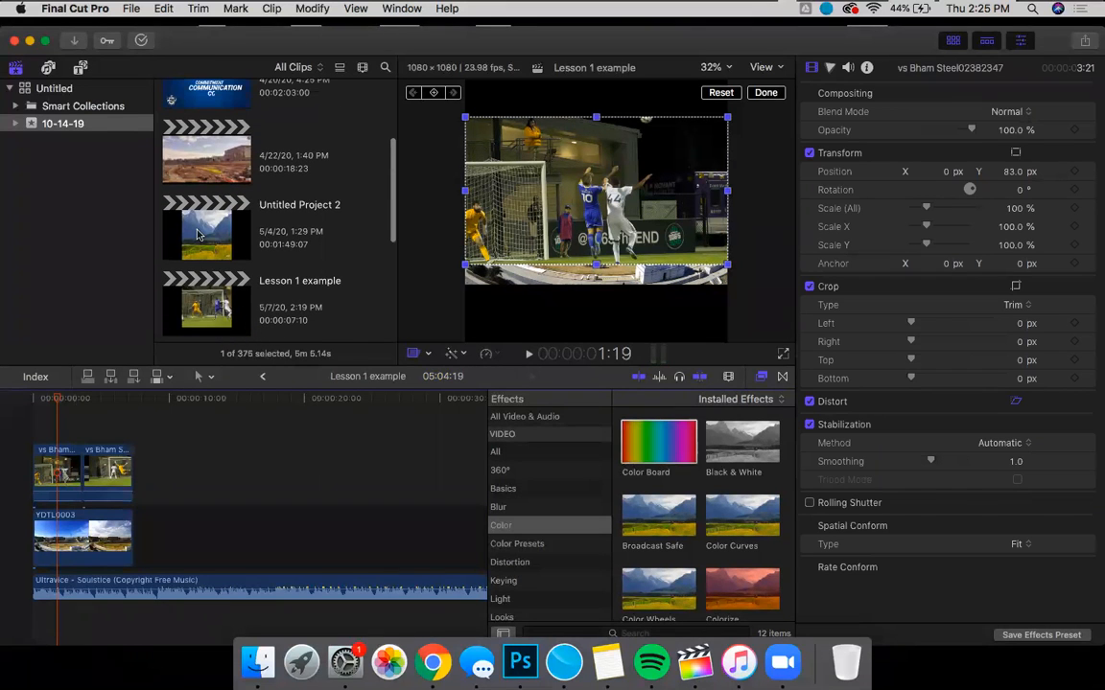
{"action": "double_click", "coordinate": [197, 234]}
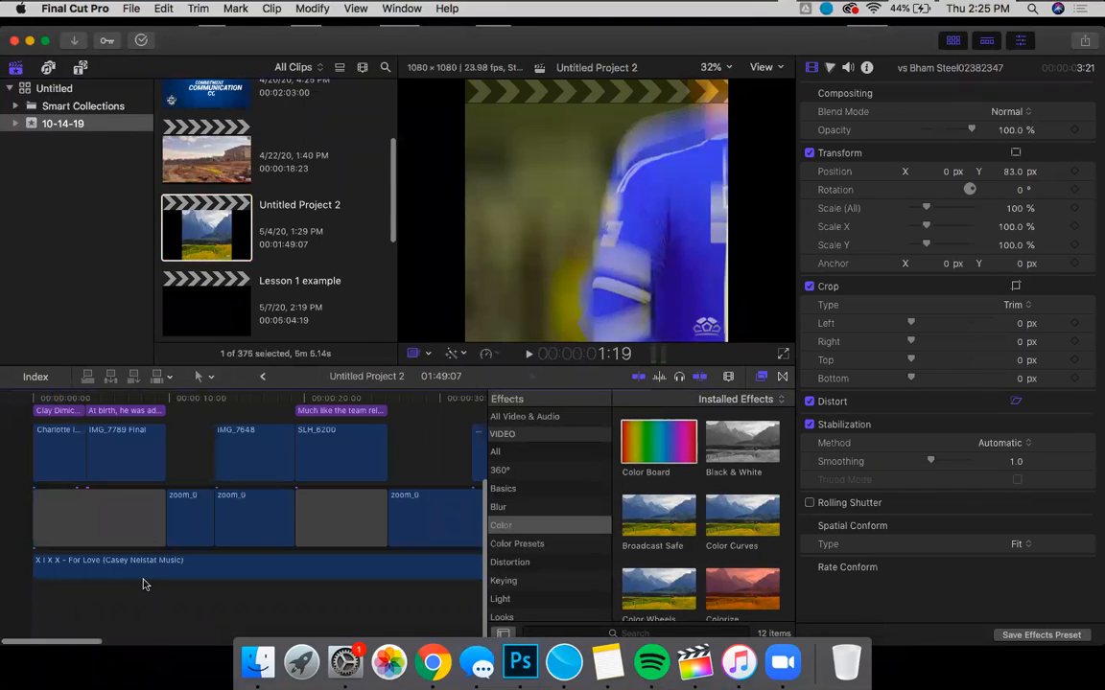
Examine the volume keyframes on the X I X X - For Love music clip around the zoom_0 interview clips.
{"action": "scroll", "coordinate": [215, 587], "scroll_direction": "right", "scroll_amount": 1}
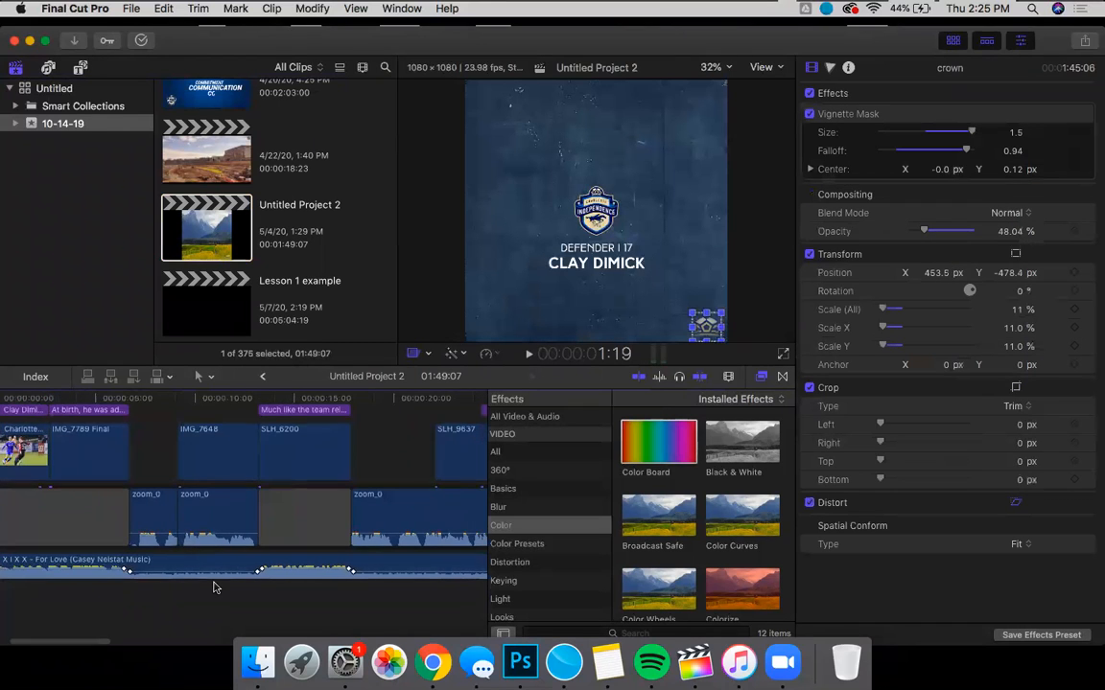
{"action": "scroll", "coordinate": [144, 604], "scroll_direction": "left", "scroll_amount": 1}
{"action": "left_click", "coordinate": [154, 602]}
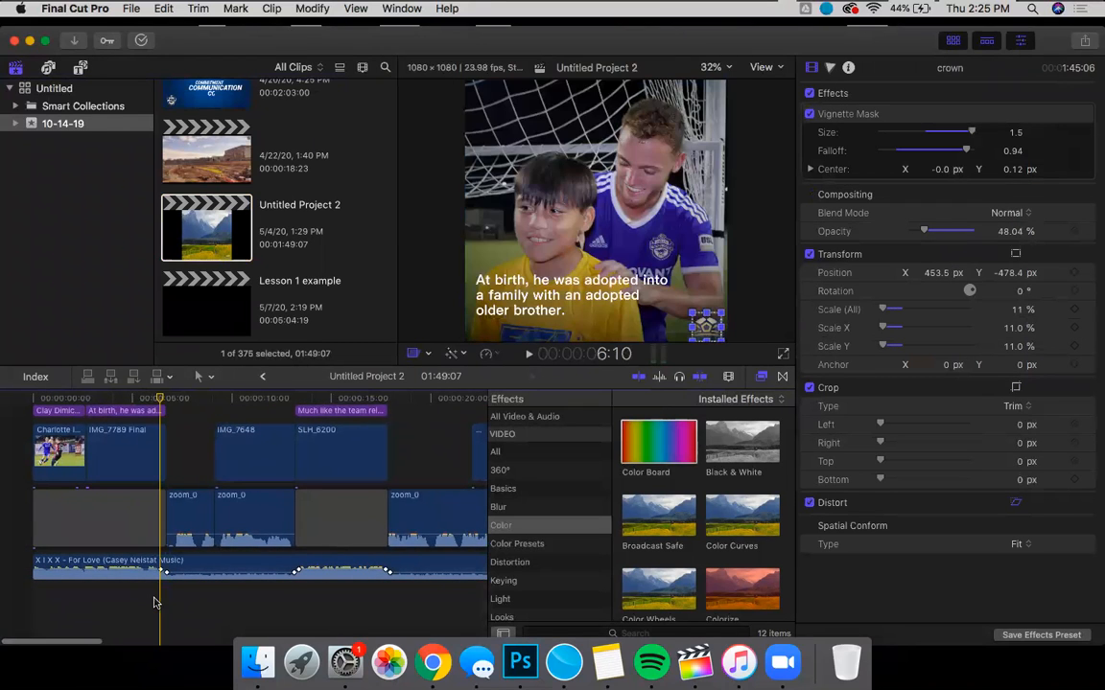
{"action": "left_click", "coordinate": [124, 602]}
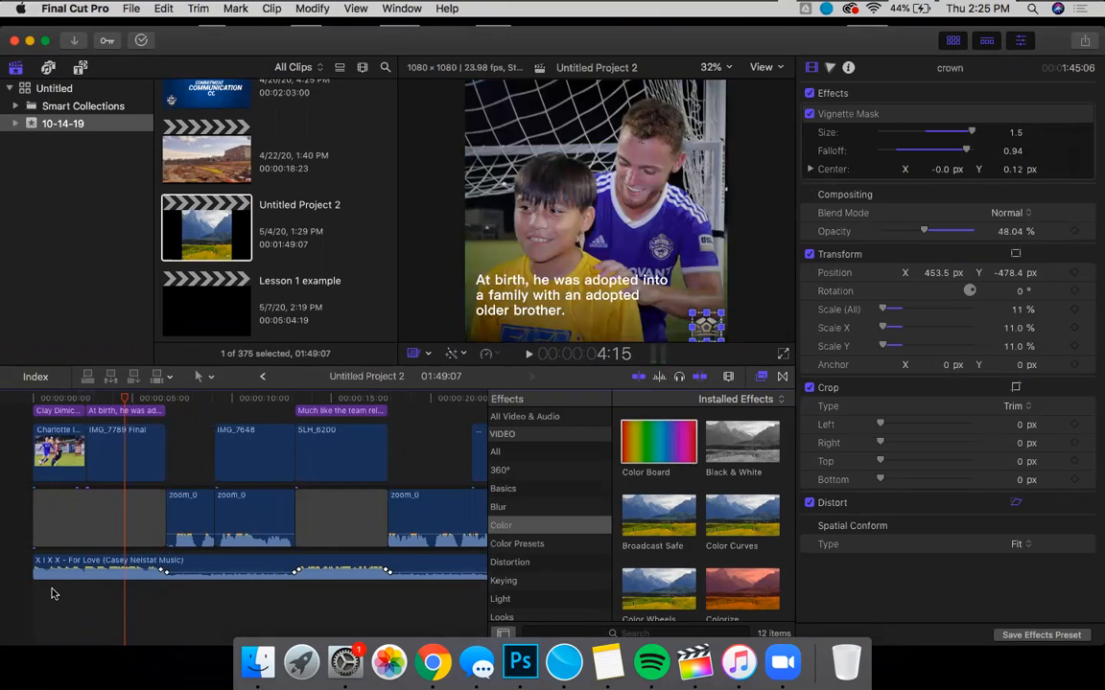
Place the playhead at 1:00 and raise the opening section of the X I X X - For Love music to 12.0 dB.
{"action": "left_click", "coordinate": [53, 594]}
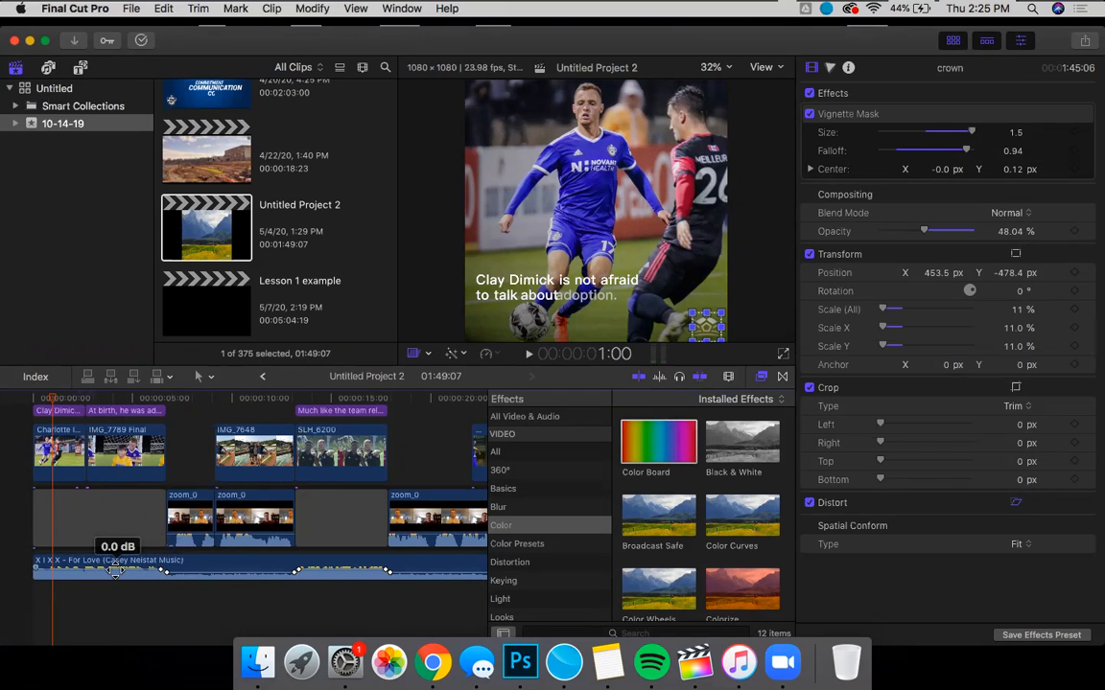
{"action": "mouse_move", "coordinate": [115, 571]}
{"action": "left_mouse_down"}
{"action": "mouse_move", "coordinate": [116, 581]}
{"action": "mouse_move", "coordinate": [115, 568]}
{"action": "left_mouse_up"}
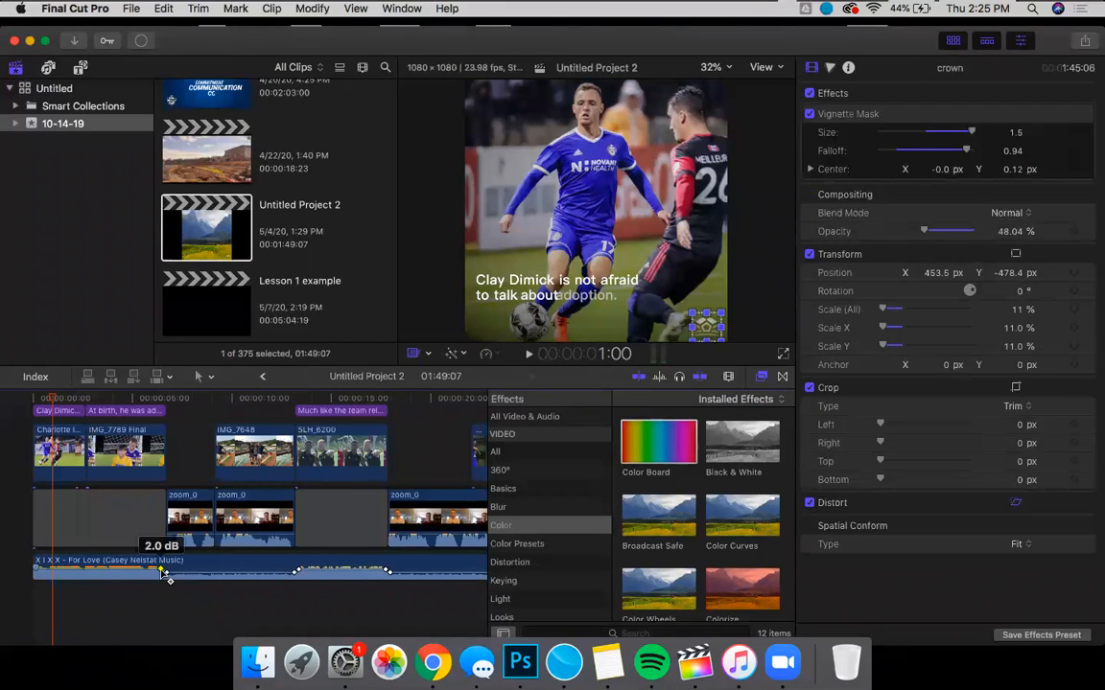
{"action": "mouse_move", "coordinate": [135, 567]}
{"action": "left_mouse_down"}
{"action": "mouse_move", "coordinate": [138, 578]}
{"action": "mouse_move", "coordinate": [138, 567]}
{"action": "left_mouse_up"}
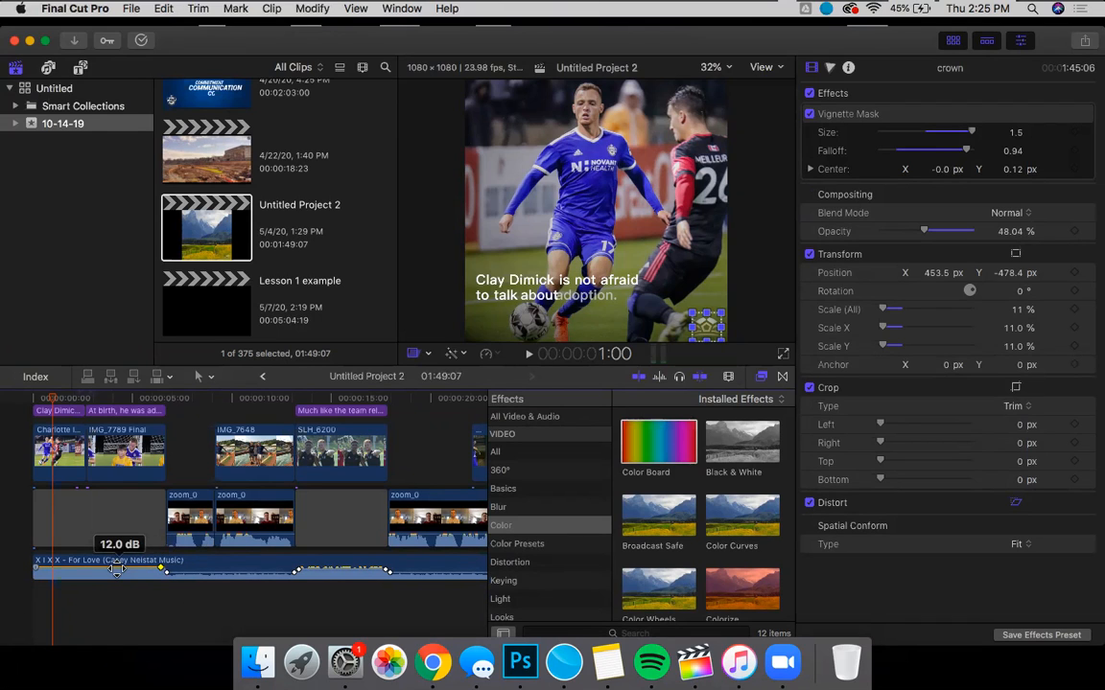
Check the X I X X - For Love music volume along the timeline and play the start of the first zoom_0 clip.
{"action": "left_click_drag", "start_coordinate": [116, 569], "coordinate": [116, 573]}
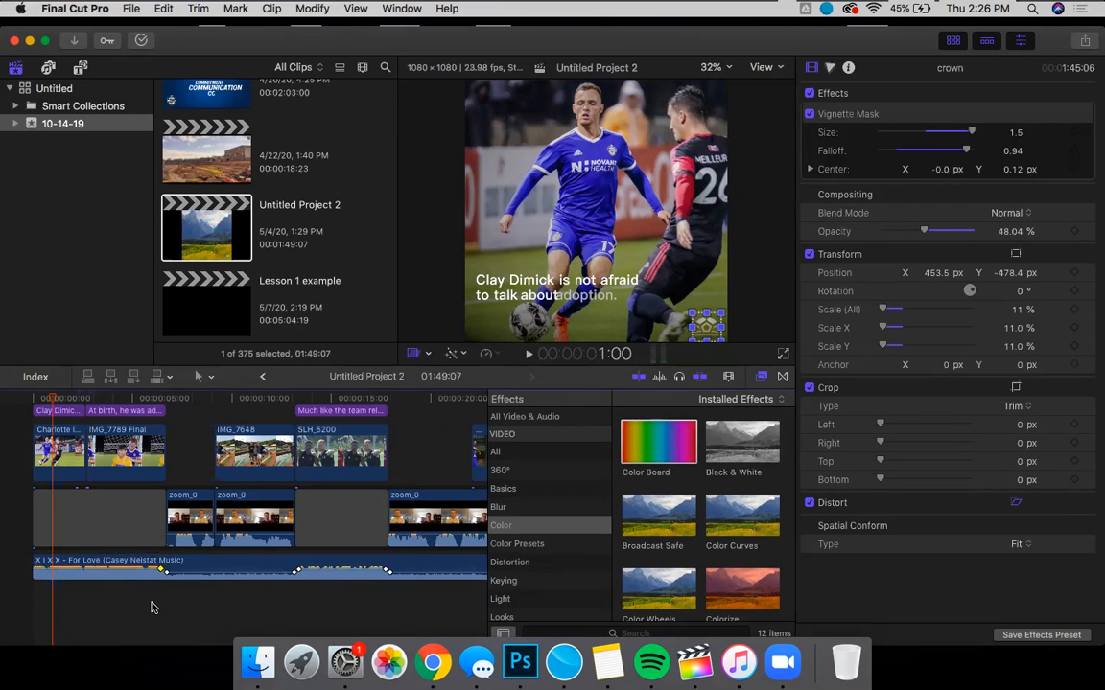
{"action": "scroll", "coordinate": [324, 602], "scroll_direction": "right", "scroll_amount": 5}
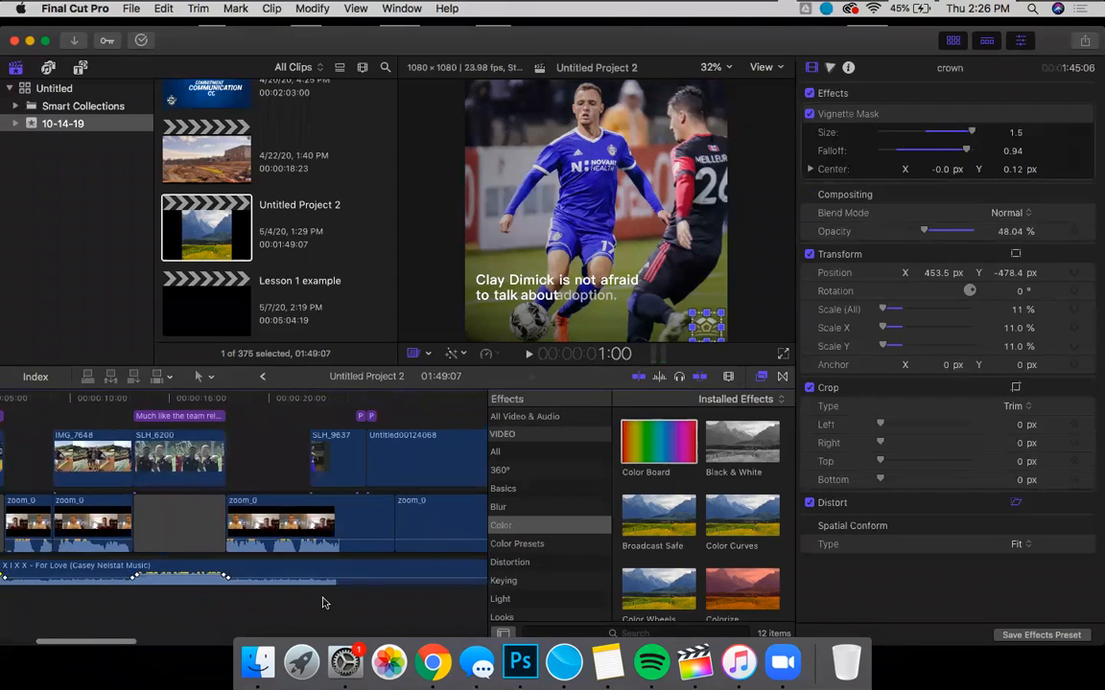
{"action": "scroll", "coordinate": [323, 602], "scroll_direction": "left", "scroll_amount": 5}
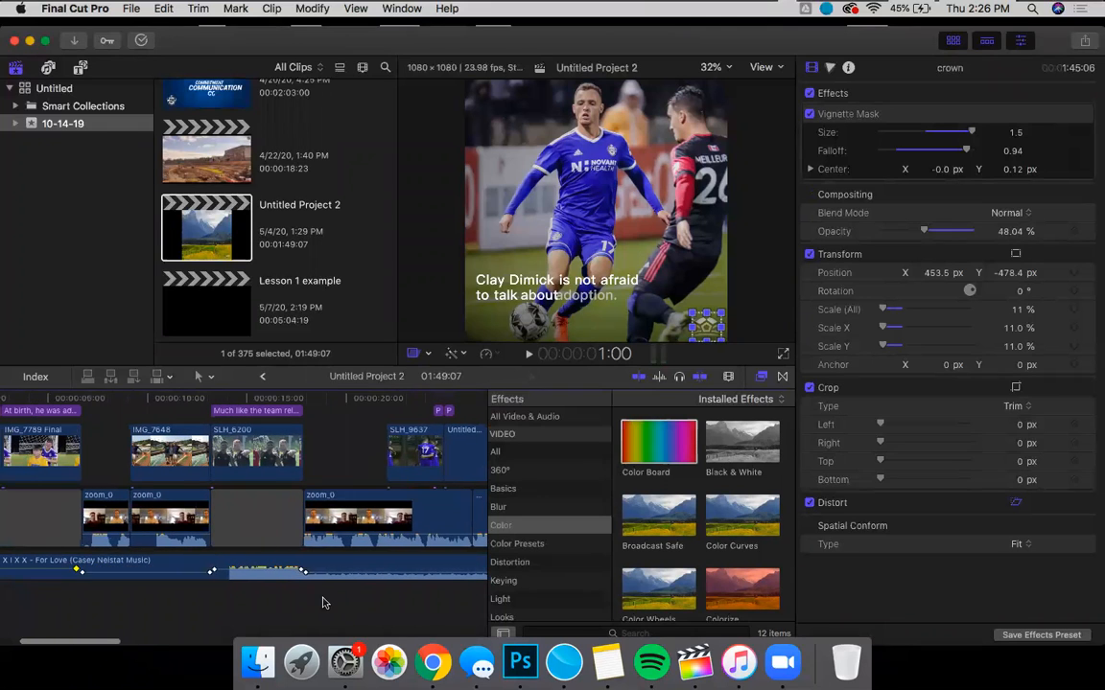
{"action": "scroll", "coordinate": [74, 607], "scroll_direction": "right", "scroll_amount": 1}
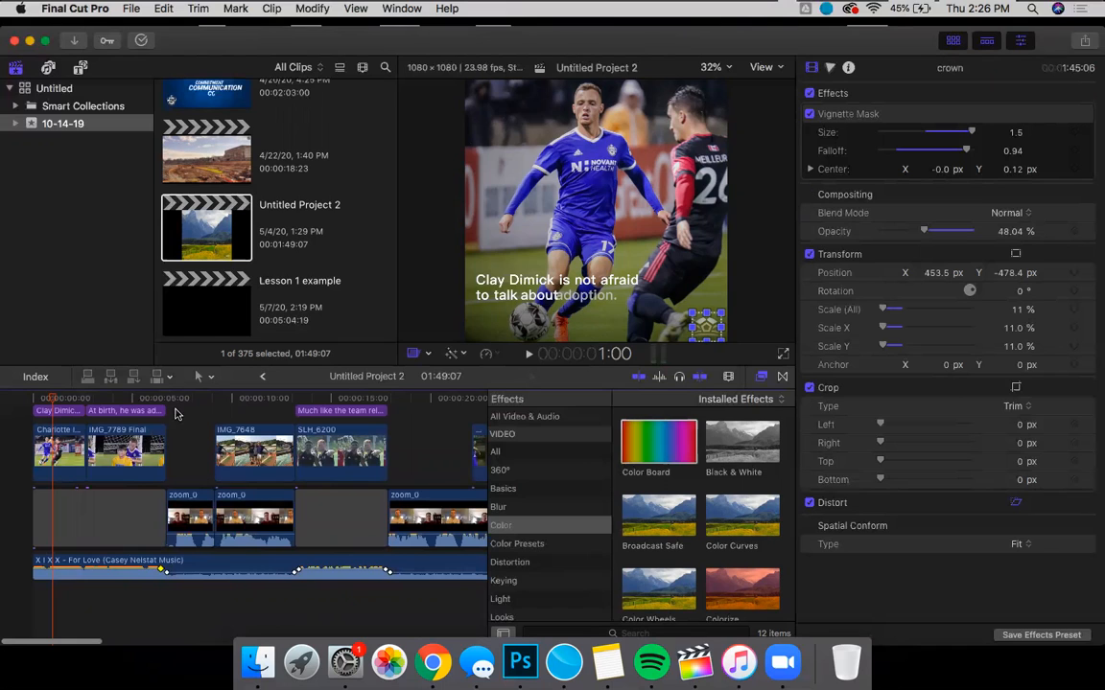
{"action": "left_click", "coordinate": [175, 414]}
{"action": "key", "text": "space"}
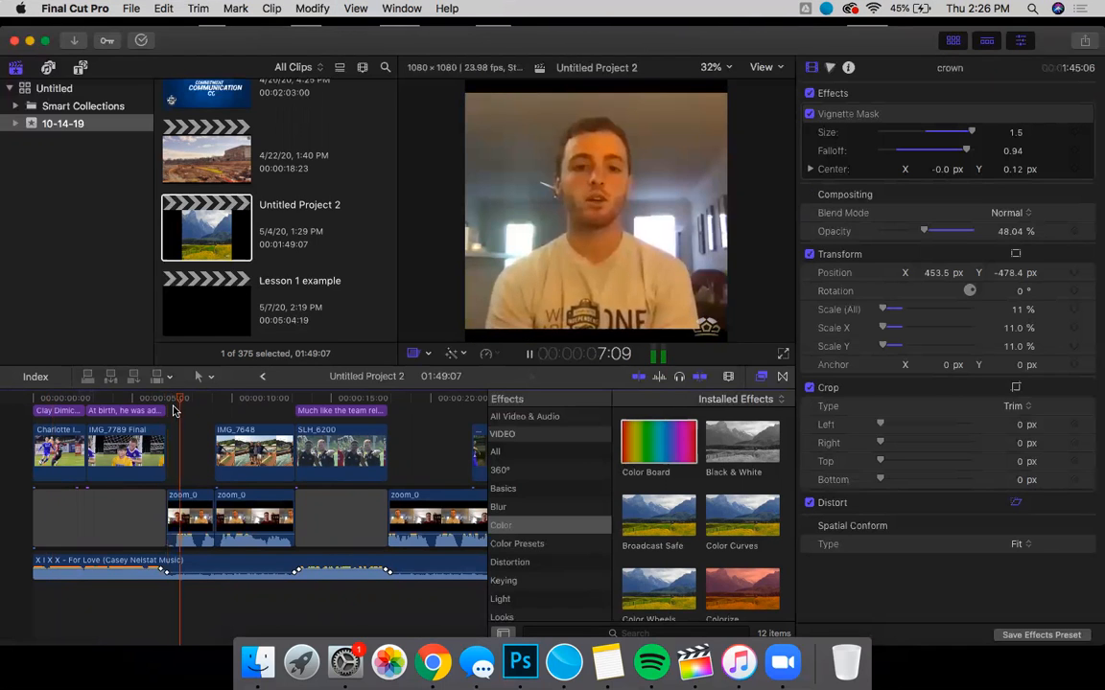
{"action": "key", "text": "space"}
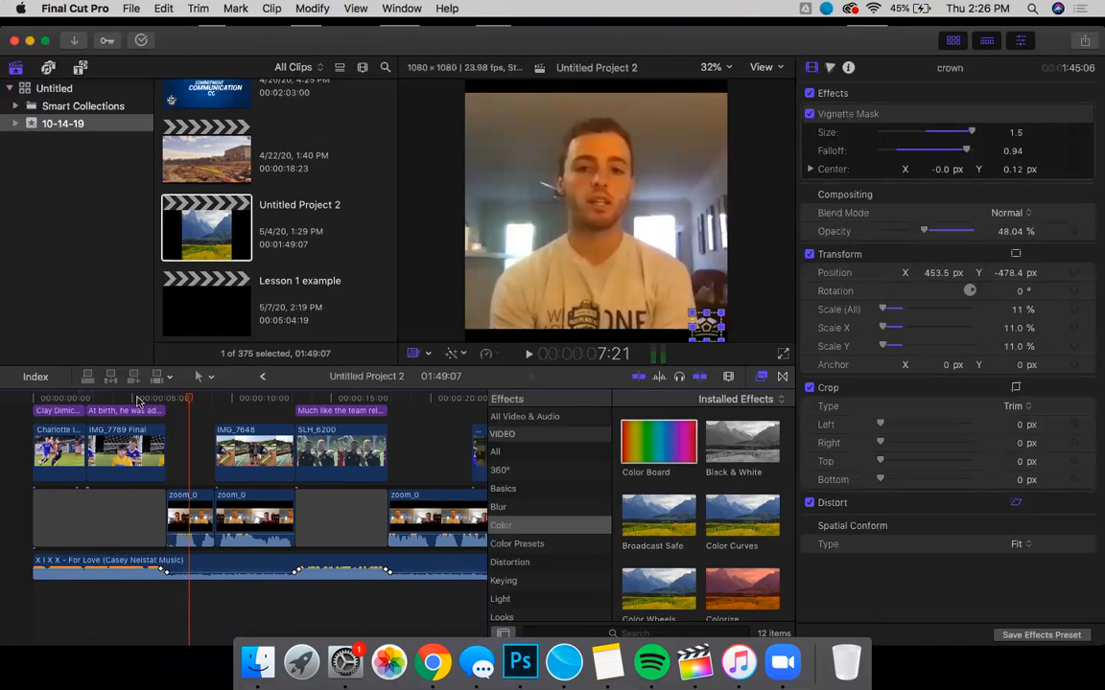
{"action": "left_click", "coordinate": [108, 407]}
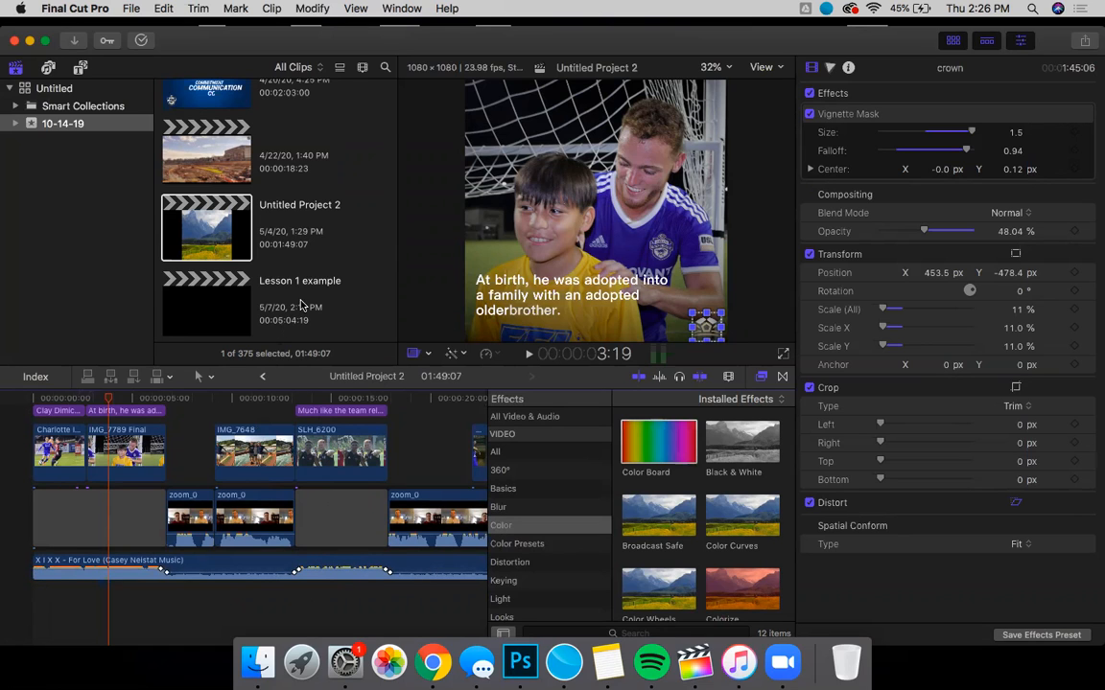
Open the Lesson 1 example project in the timeline and check the Ultravice - Soulstice clip's volume level.
{"action": "scroll", "coordinate": [300, 305], "scroll_direction": "down", "scroll_amount": 3}
{"action": "double_click", "coordinate": [225, 235]}
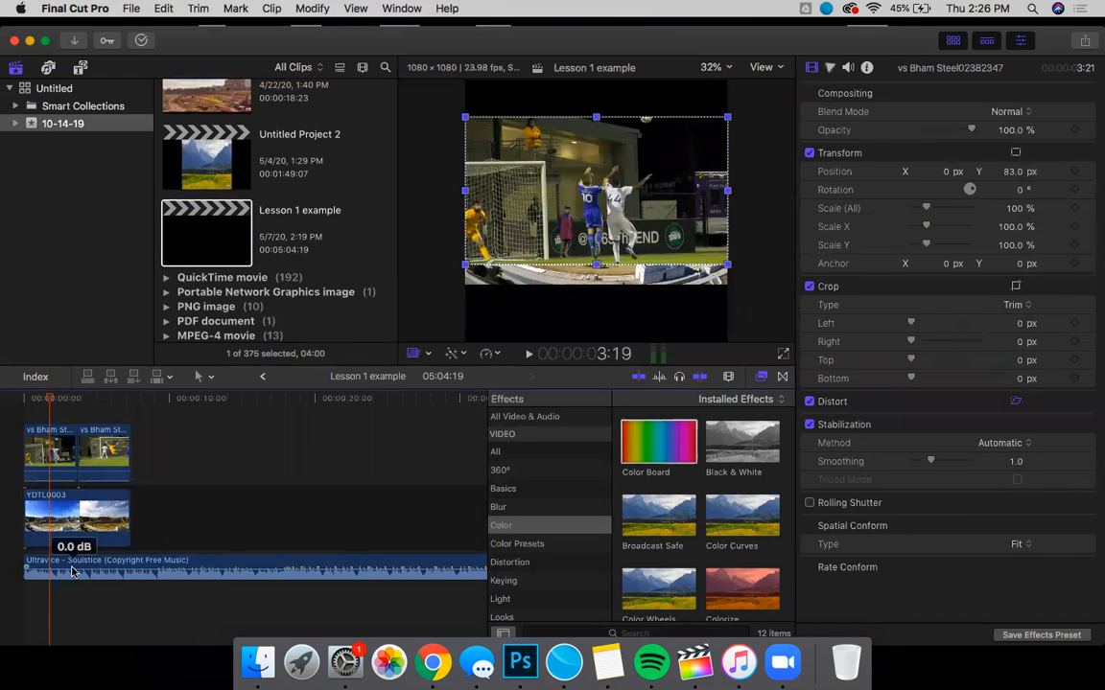
{"action": "left_click_drag", "start_coordinate": [69, 569], "coordinate": [69, 566]}
{"action": "left_click_drag", "start_coordinate": [69, 565], "coordinate": [67, 563]}
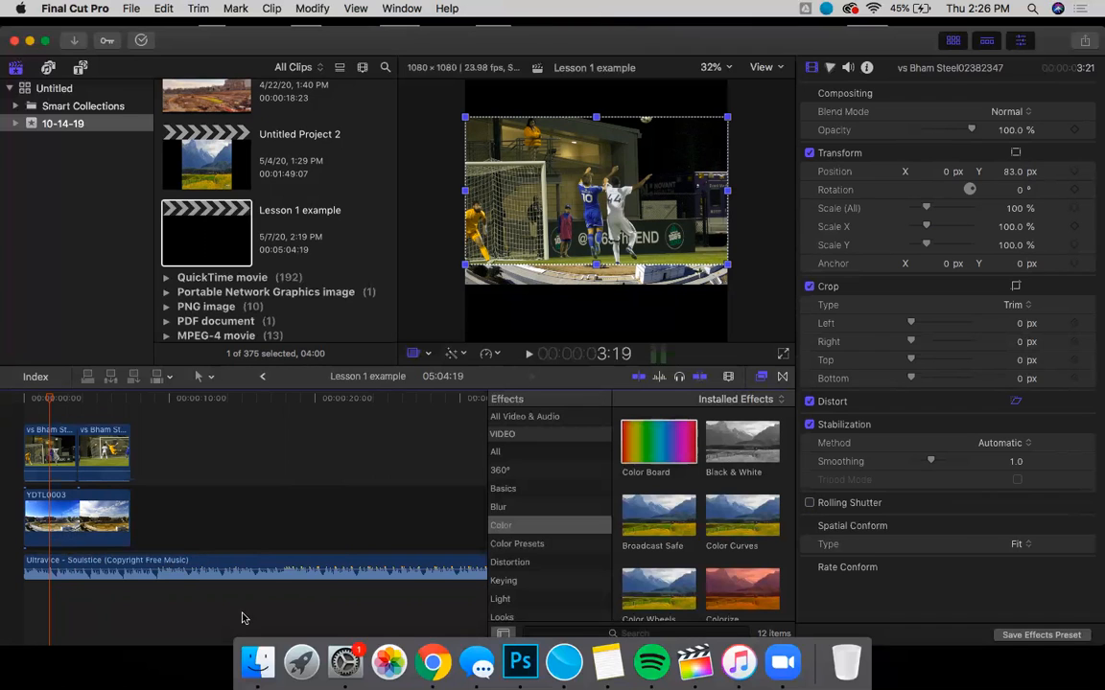
Apply the Hum Reduction equalization preset to the Ultravice - Soulstice clip.
{"action": "left_click", "coordinate": [211, 572]}
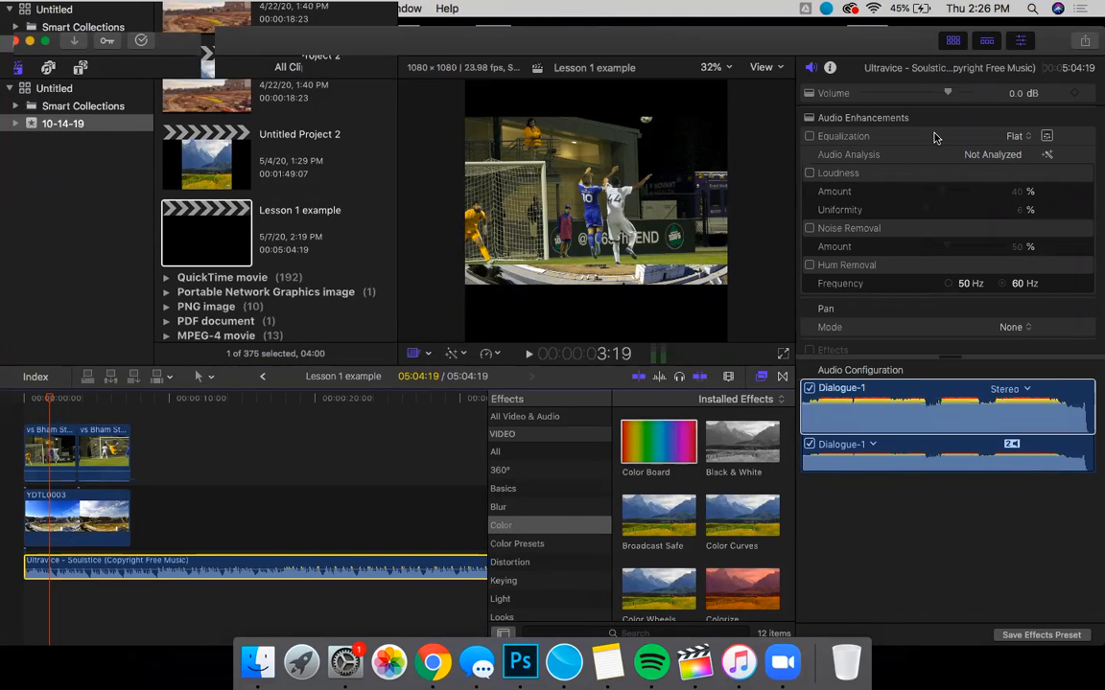
{"action": "left_click", "coordinate": [1019, 137]}
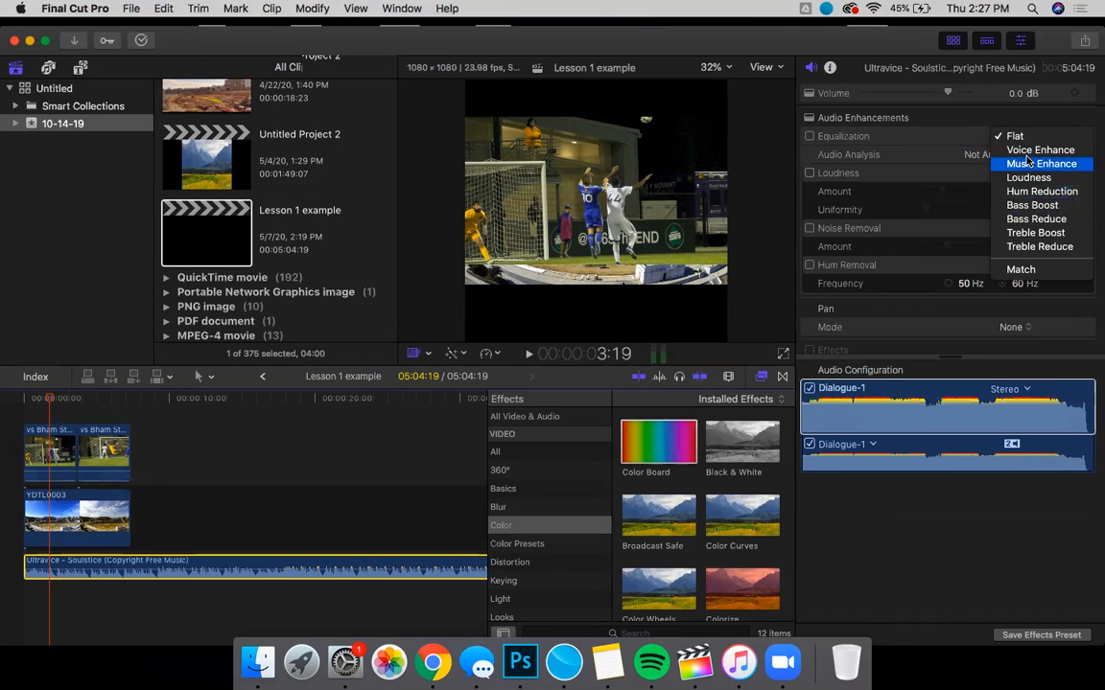
{"action": "left_click", "coordinate": [1041, 192]}
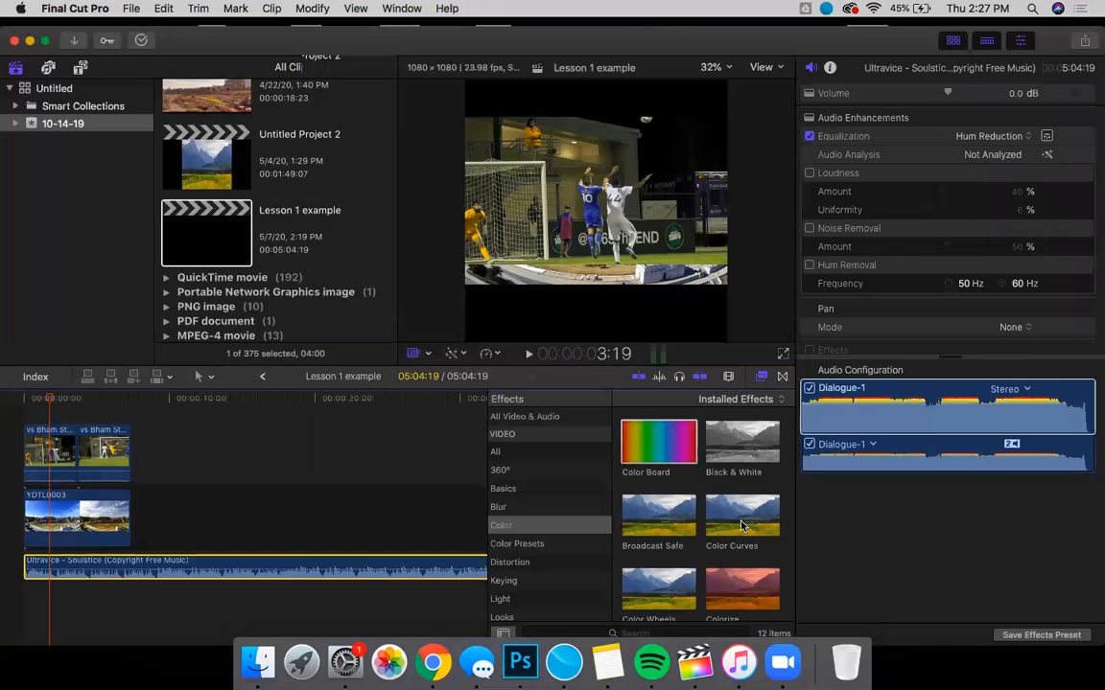
Run automatic audio analysis and enhancement on the Ultravice - Soulstice clip and review its loudness, noise and hum settings.
{"action": "left_click", "coordinate": [1047, 155]}
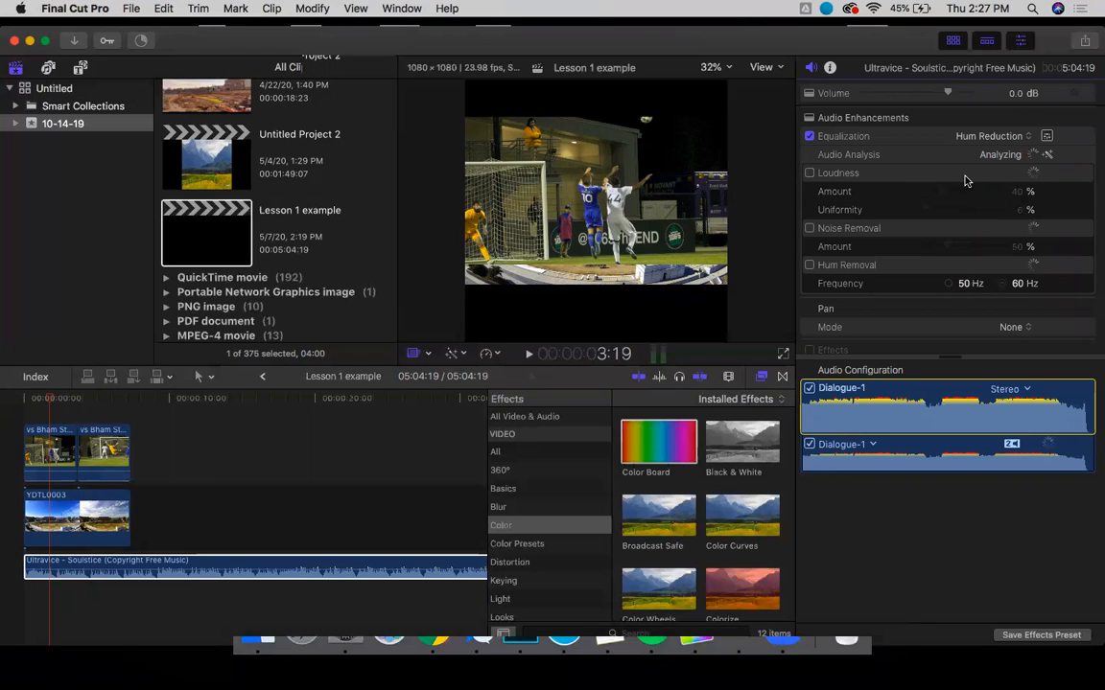
{"action": "scroll", "coordinate": [859, 308], "scroll_direction": "down", "scroll_amount": 2}
{"action": "scroll", "coordinate": [880, 306], "scroll_direction": "up", "scroll_amount": 3}
{"action": "scroll", "coordinate": [880, 305], "scroll_direction": "down", "scroll_amount": 2}
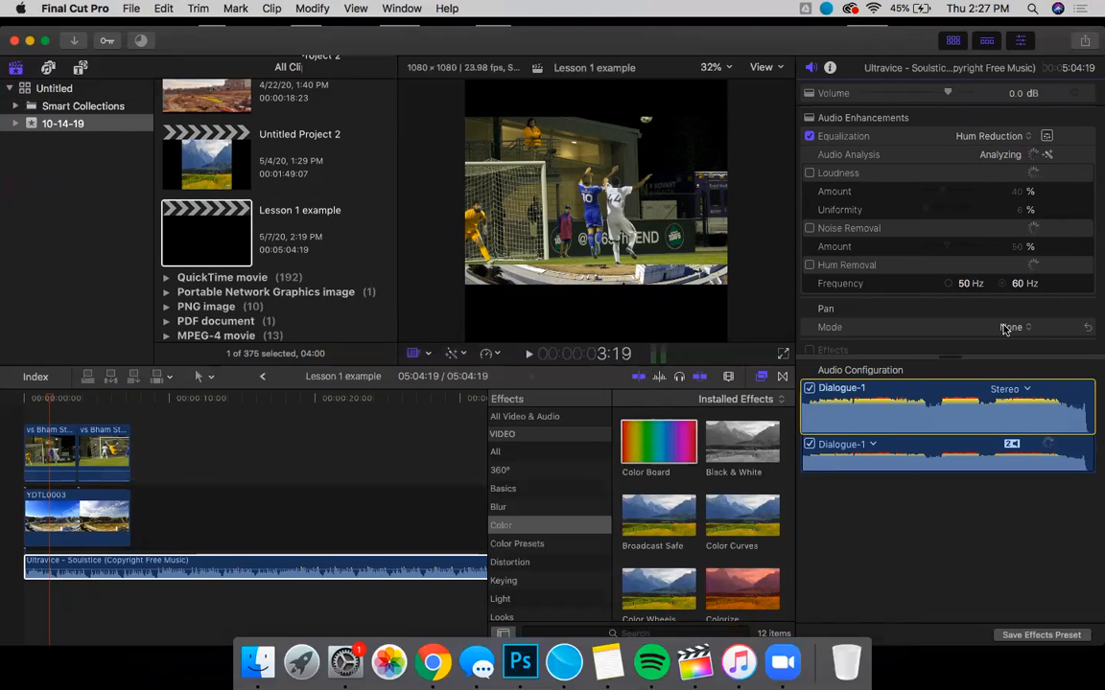
{"action": "scroll", "coordinate": [1005, 329], "scroll_direction": "down", "scroll_amount": 2}
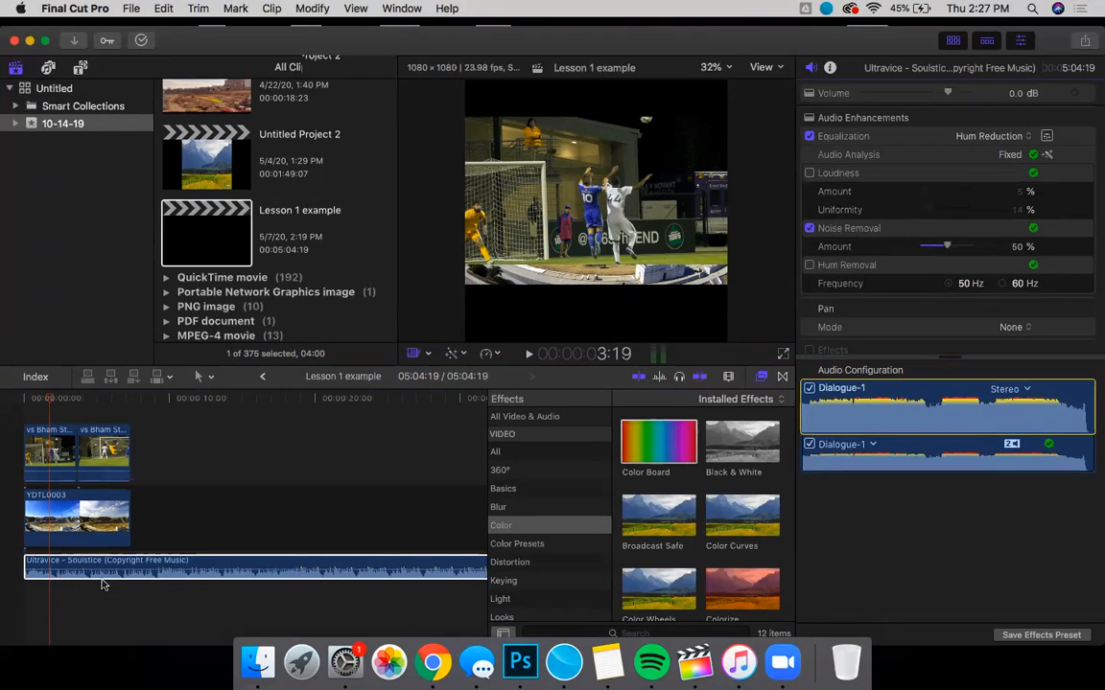
{"action": "scroll", "coordinate": [977, 221], "scroll_direction": "down", "scroll_amount": 2}
{"action": "scroll", "coordinate": [981, 197], "scroll_direction": "up", "scroll_amount": 2}
{"action": "scroll", "coordinate": [949, 316], "scroll_direction": "down", "scroll_amount": 2}
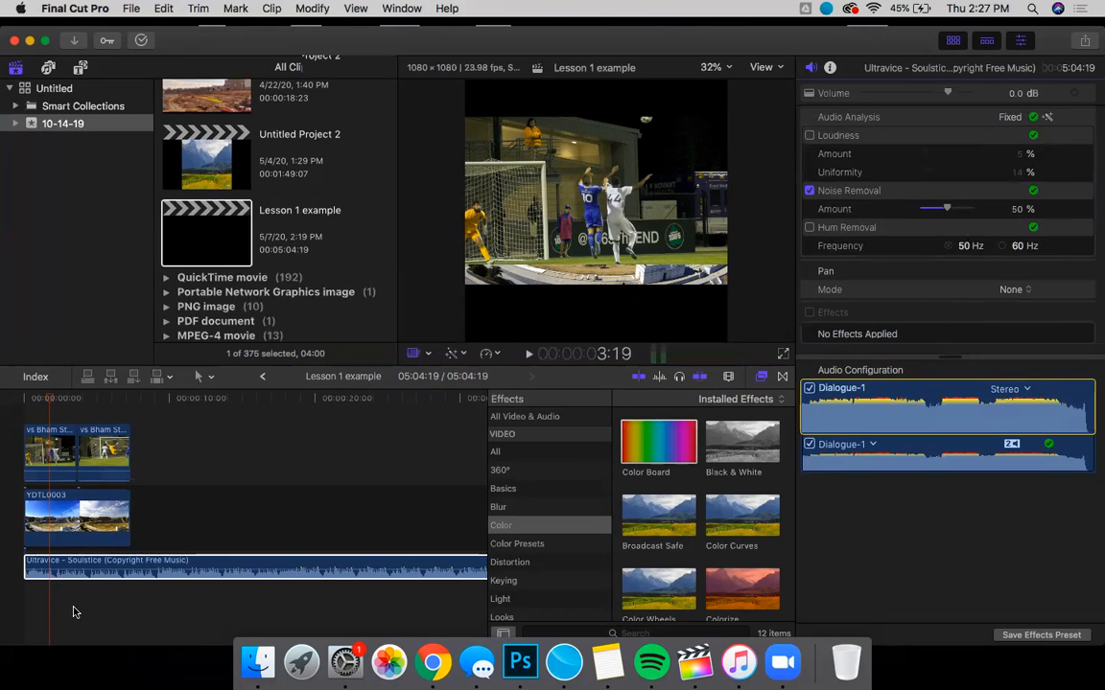
Switch to the Google Slides presentation in Chrome and show slide 43, Audio - transitions.
{"action": "left_click", "coordinate": [432, 662]}
{"action": "scroll", "coordinate": [110, 489], "scroll_direction": "down", "scroll_amount": 3}
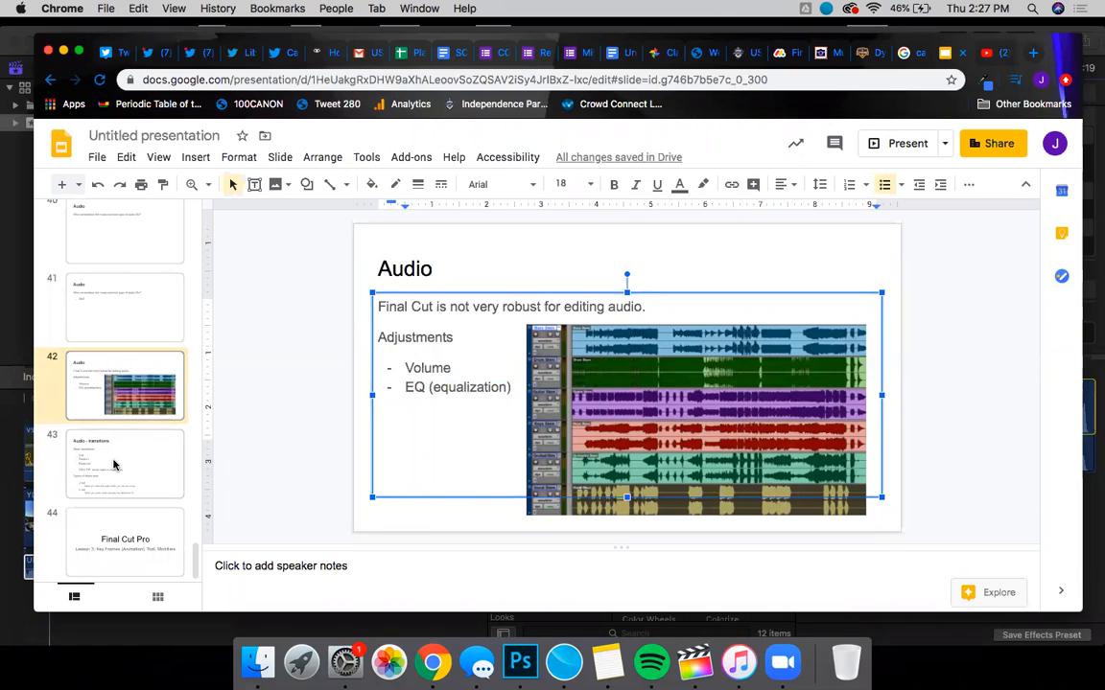
{"action": "left_click", "coordinate": [113, 465]}
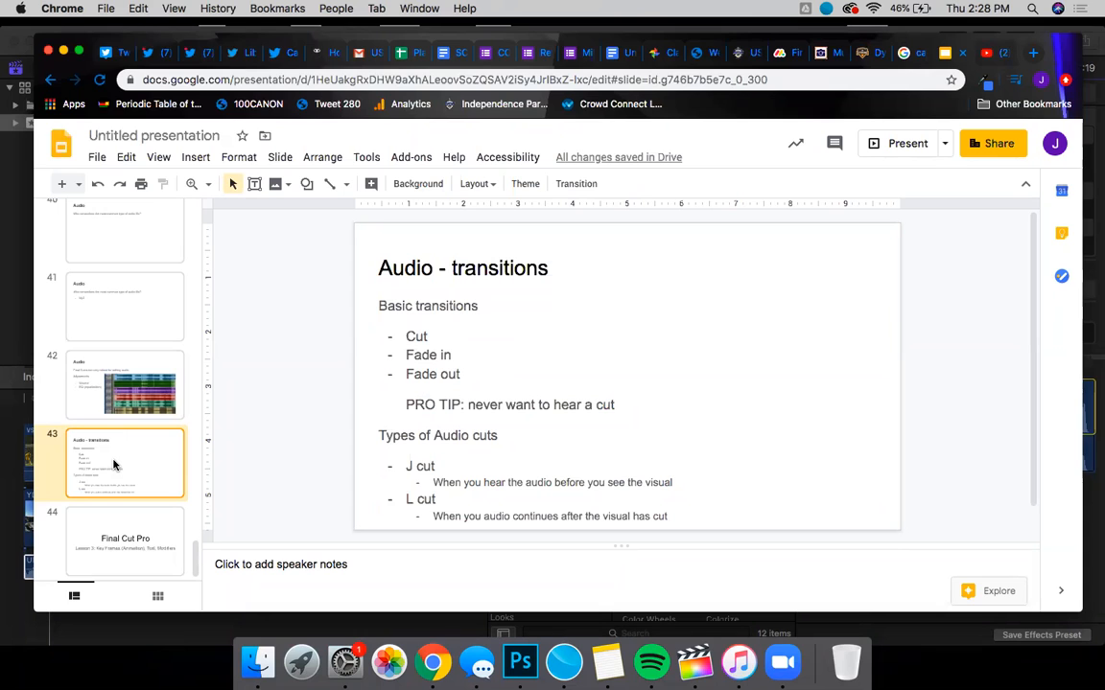
Return to Final Cut Pro and append the virtualcfa MPEG-4 clip after YDTL0003 in the Lesson 1 example timeline.
{"action": "left_click", "coordinate": [694, 661]}
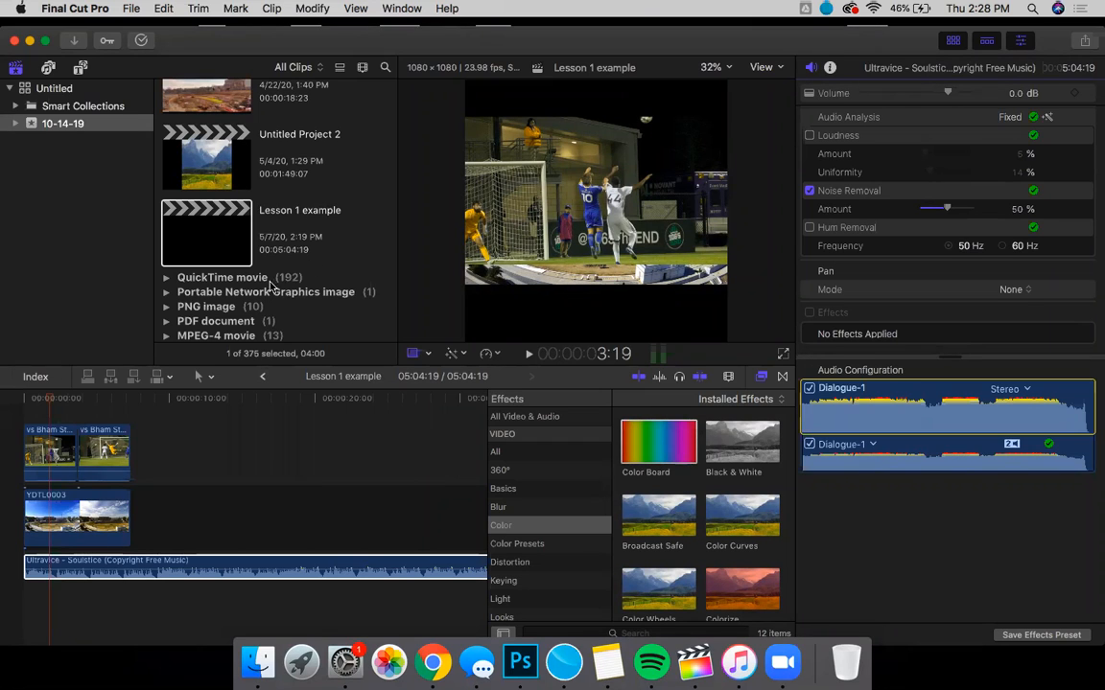
{"action": "scroll", "coordinate": [271, 286], "scroll_direction": "down", "scroll_amount": 5}
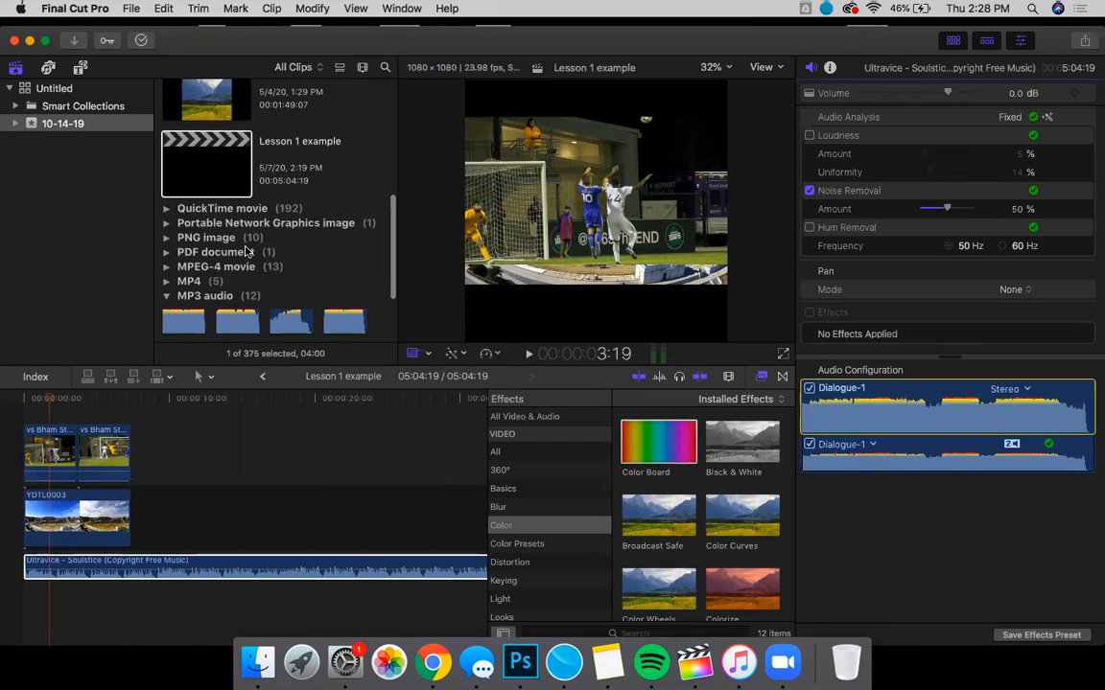
{"action": "left_click", "coordinate": [167, 267]}
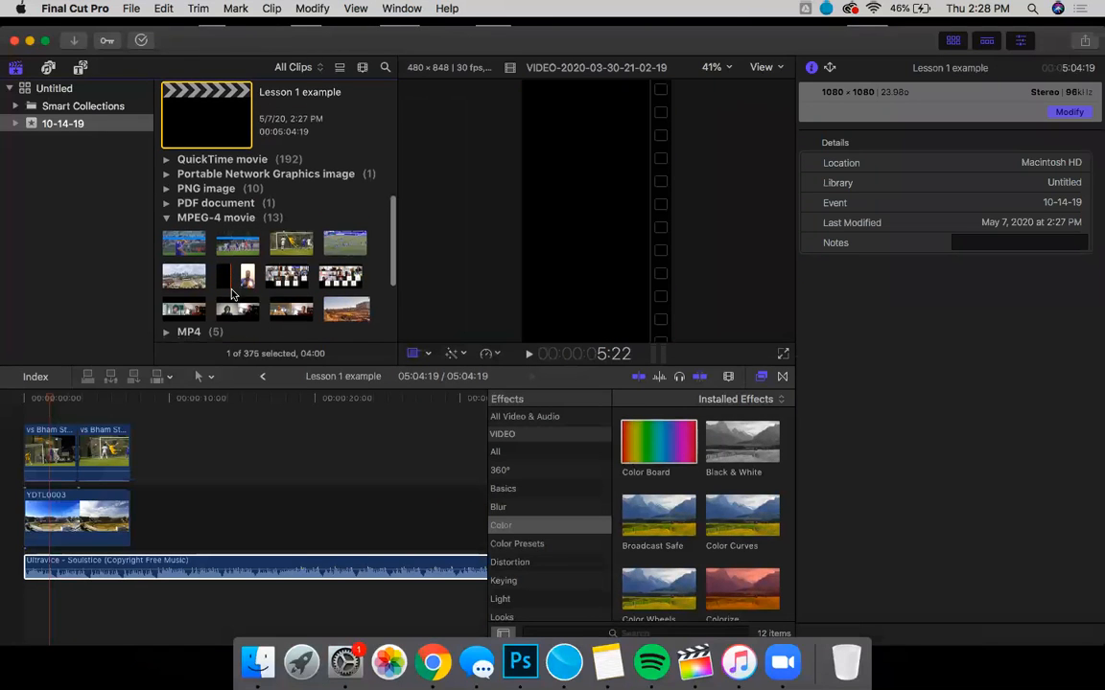
{"action": "scroll", "coordinate": [271, 314], "scroll_direction": "down", "scroll_amount": 2}
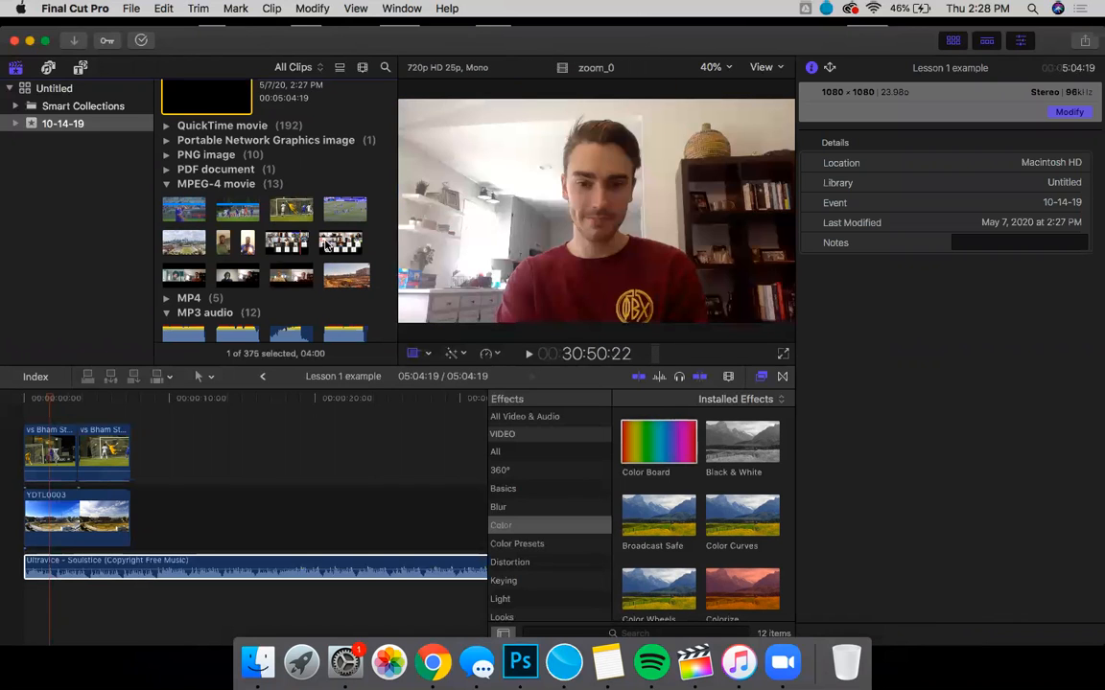
{"action": "left_click", "coordinate": [344, 248]}
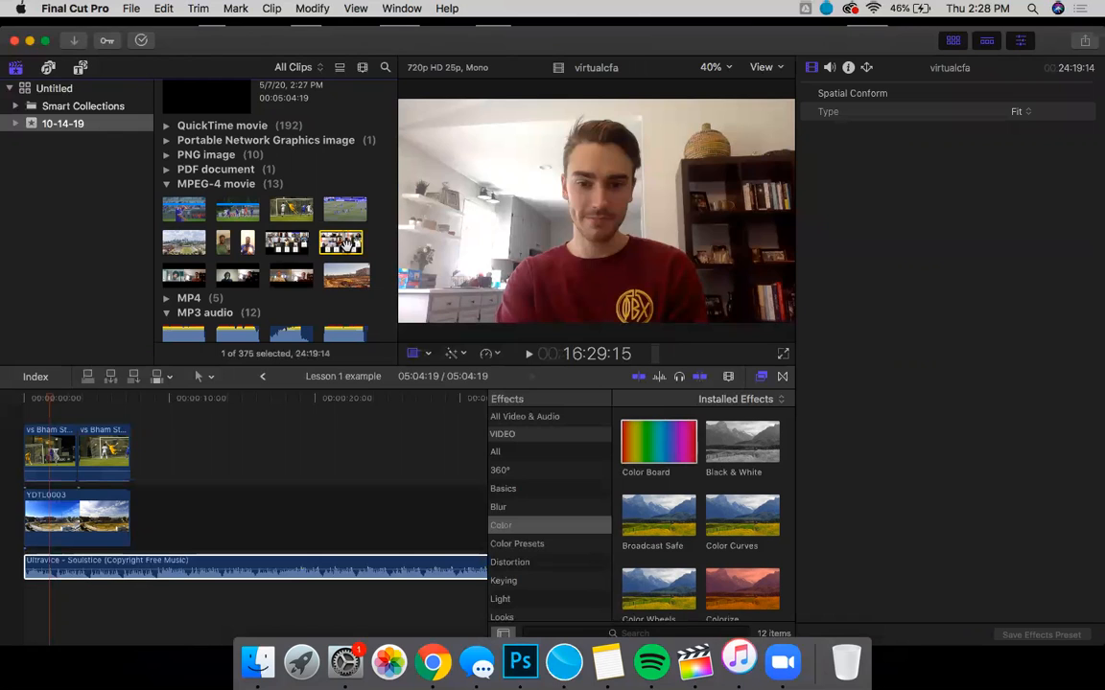
{"action": "key", "text": "e"}
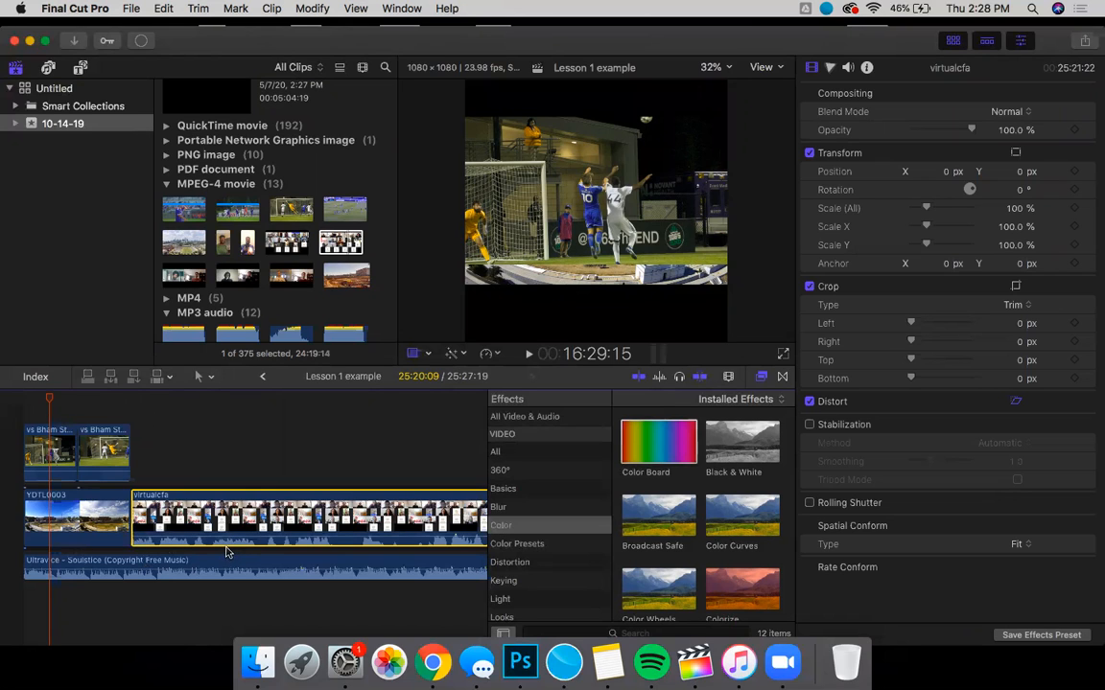
Split the virtualcfa clip at 15:22 and delete the part after the cut.
{"action": "left_click", "coordinate": [255, 471]}
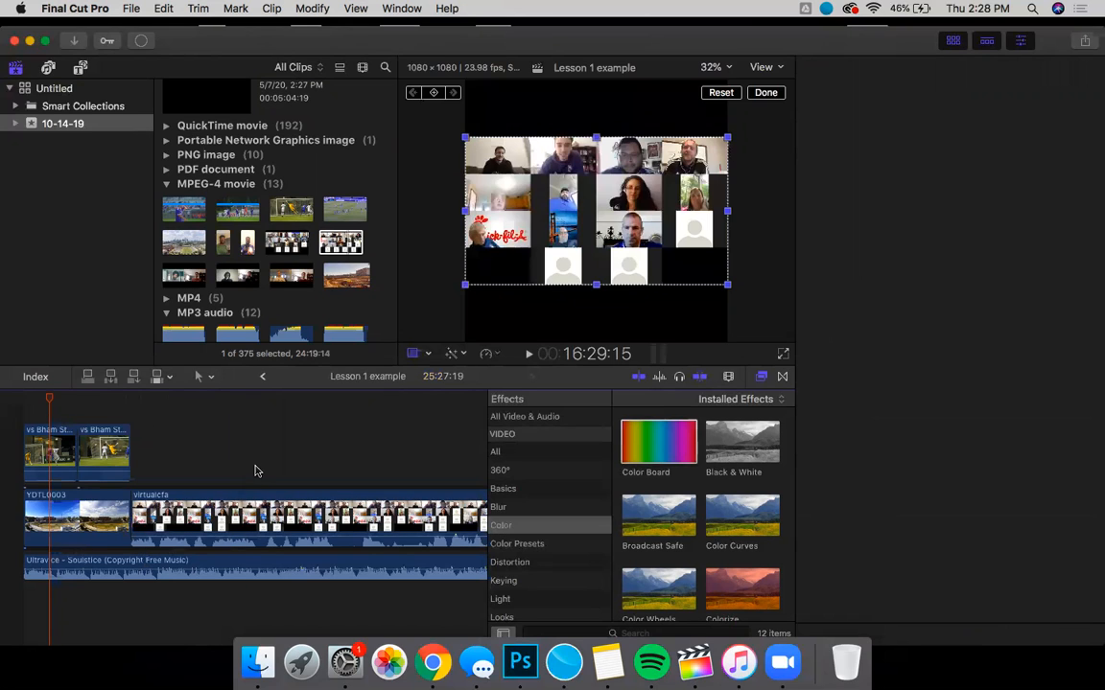
{"action": "key", "text": "super+b"}
{"action": "left_click_drag", "start_coordinate": [242, 534], "coordinate": [161, 491]}
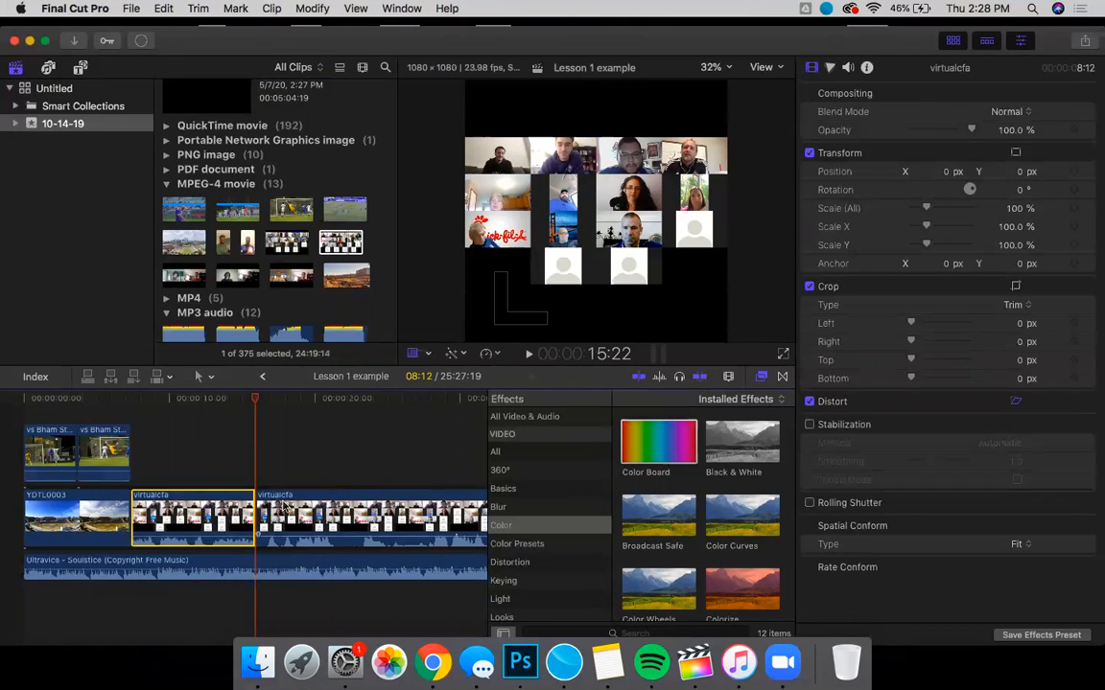
{"action": "left_click", "coordinate": [289, 516]}
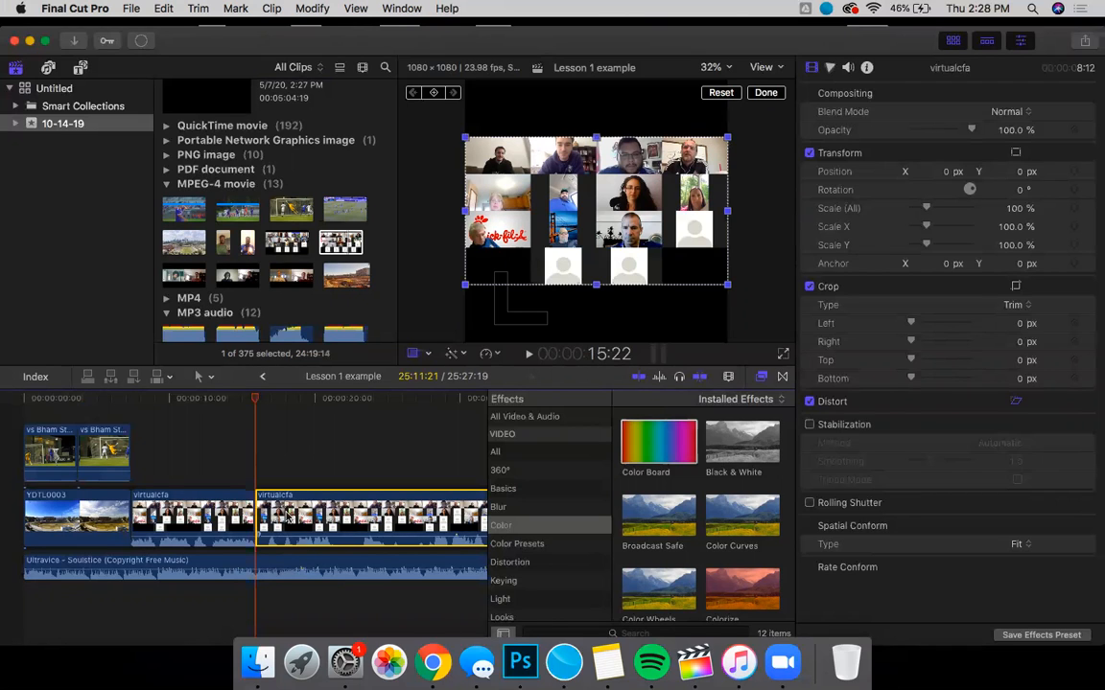
{"action": "right_click", "coordinate": [288, 518]}
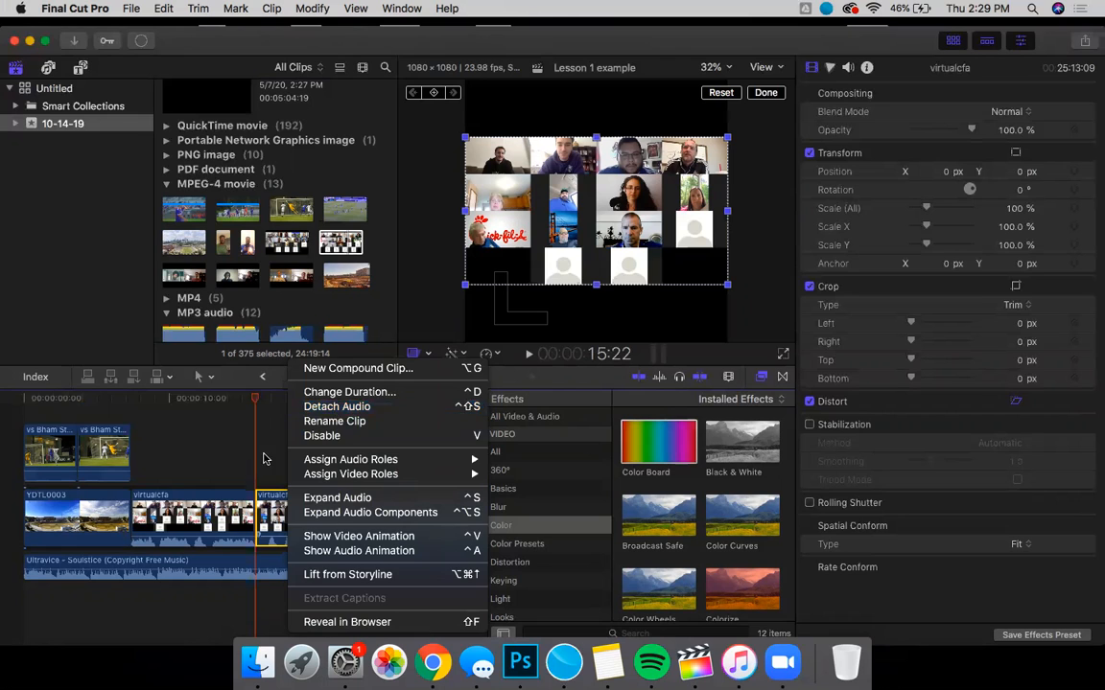
{"action": "left_click", "coordinate": [278, 518]}
{"action": "key", "text": "BackSpace"}
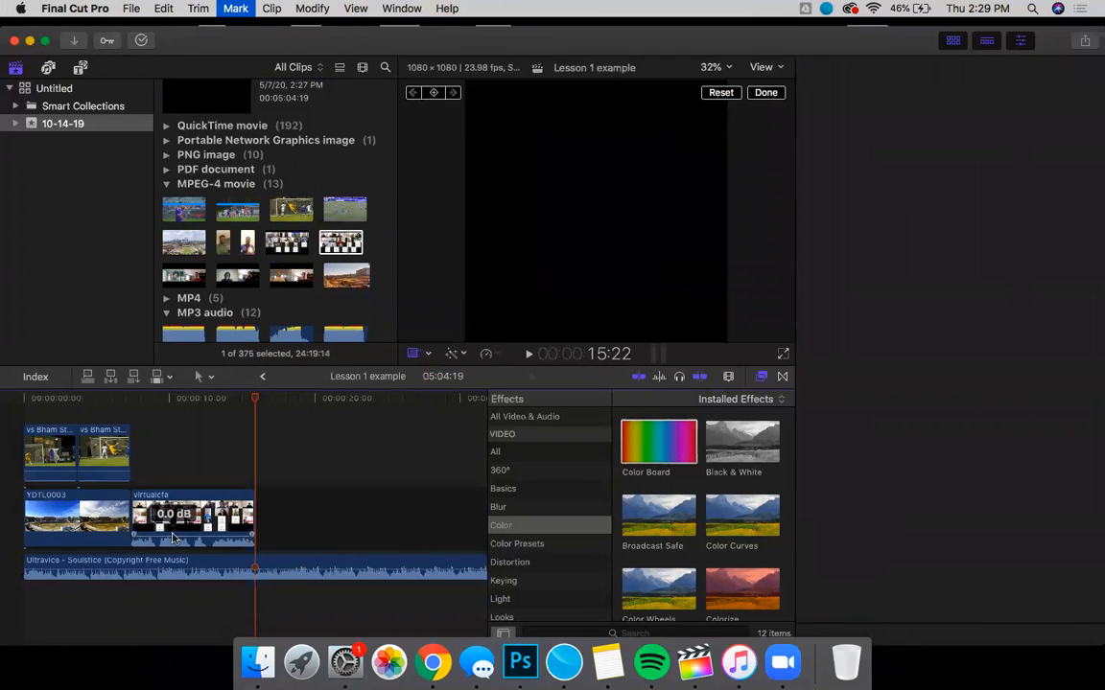
Detach the audio from the shortened virtualcfa clip.
{"action": "left_click", "coordinate": [189, 528]}
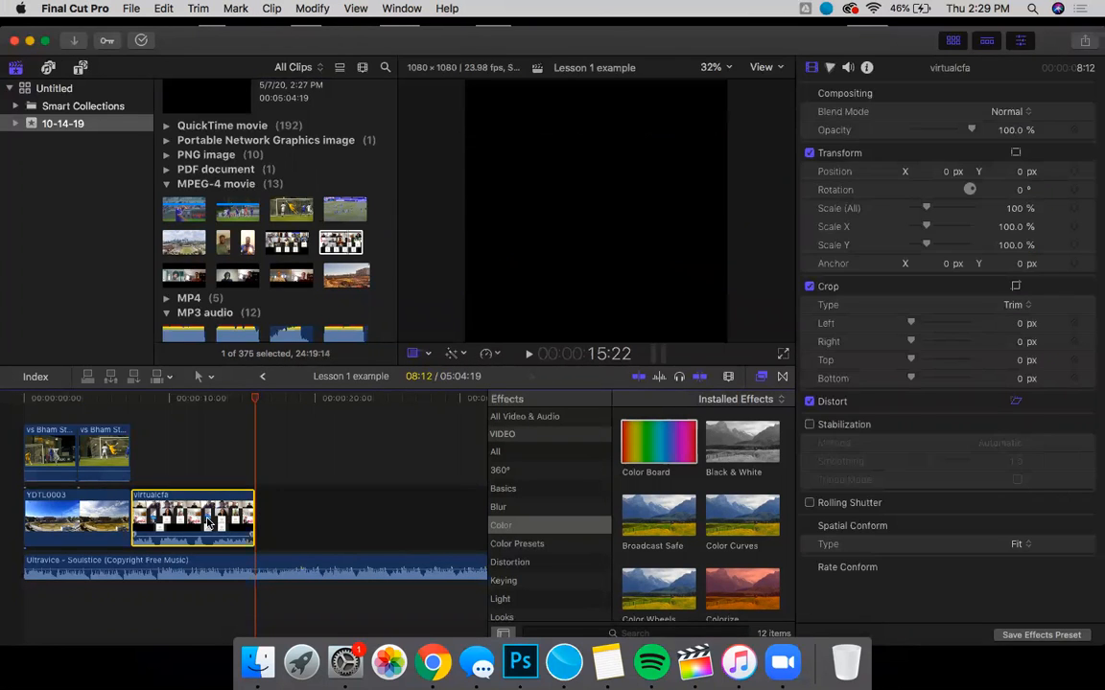
{"action": "right_click", "coordinate": [207, 523]}
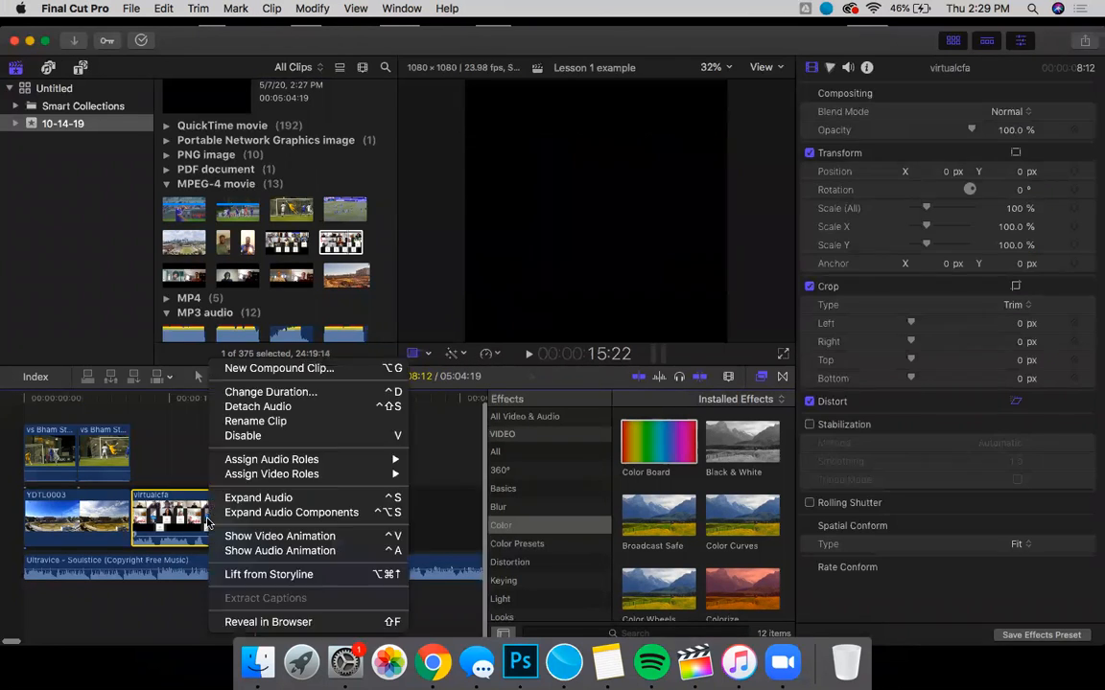
{"action": "left_click", "coordinate": [311, 406]}
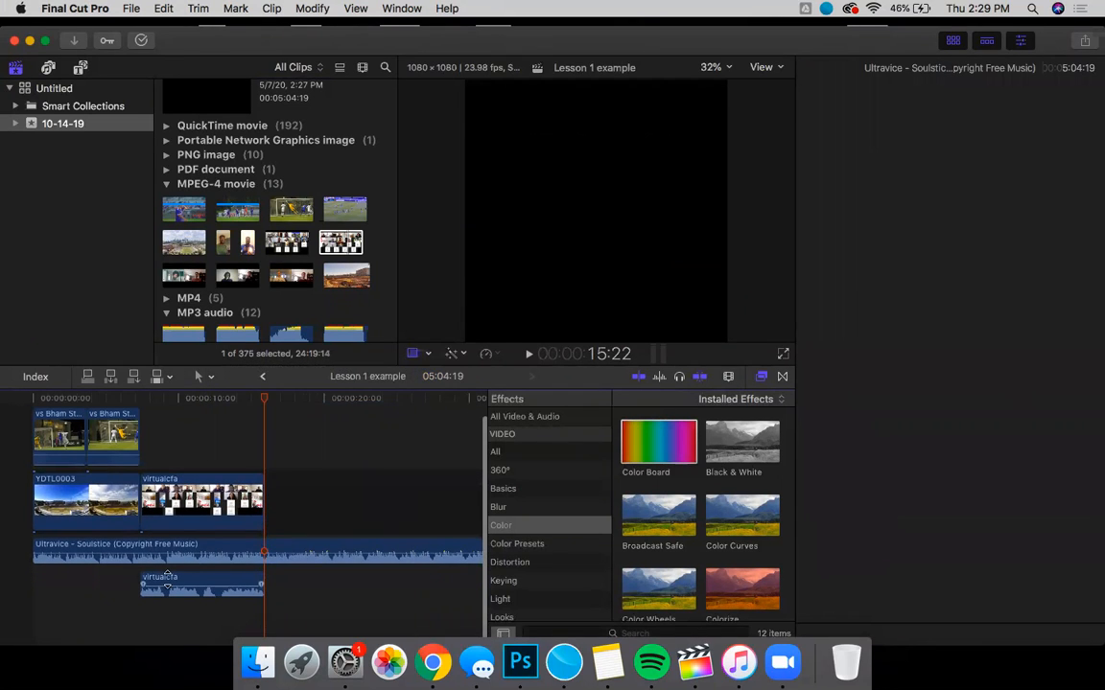
Offset the detached virtualcfa audio so it starts after its video begins and runs past its end, then check from 10:12.
{"action": "mouse_move", "coordinate": [165, 587]}
{"action": "left_mouse_down"}
{"action": "mouse_move", "coordinate": [287, 588]}
{"action": "mouse_move", "coordinate": [81, 584]}
{"action": "mouse_move", "coordinate": [201, 589]}
{"action": "mouse_move", "coordinate": [162, 587]}
{"action": "left_mouse_up"}
{"action": "left_click", "coordinate": [185, 463]}
{"action": "left_click", "coordinate": [182, 513]}
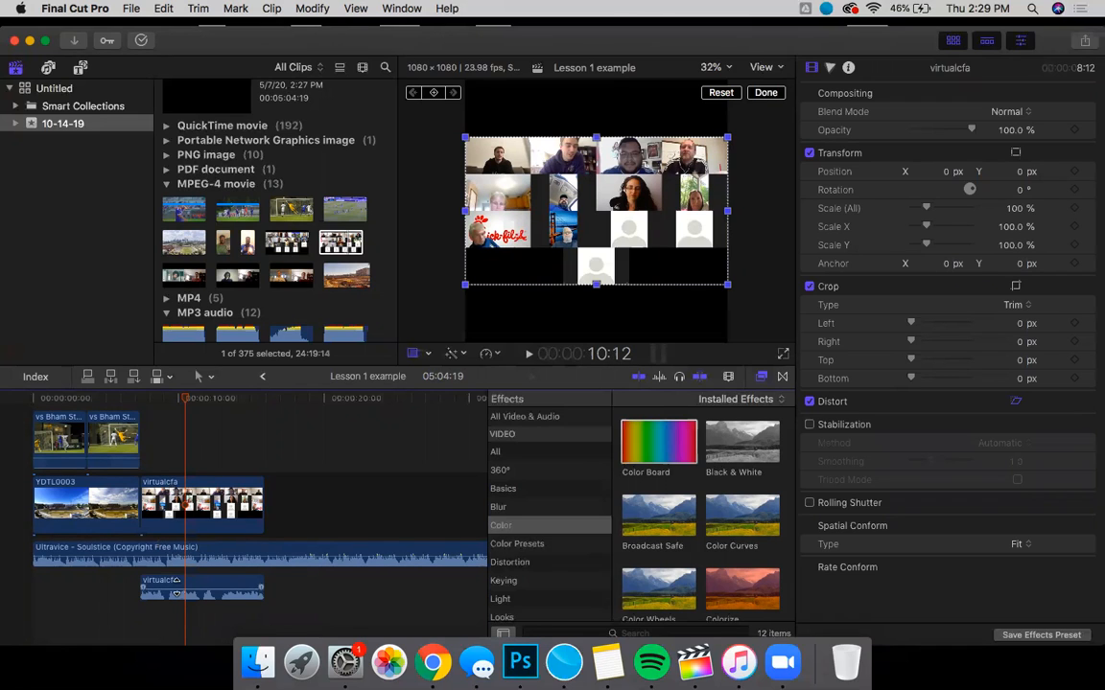
{"action": "left_click_drag", "start_coordinate": [179, 594], "coordinate": [212, 587]}
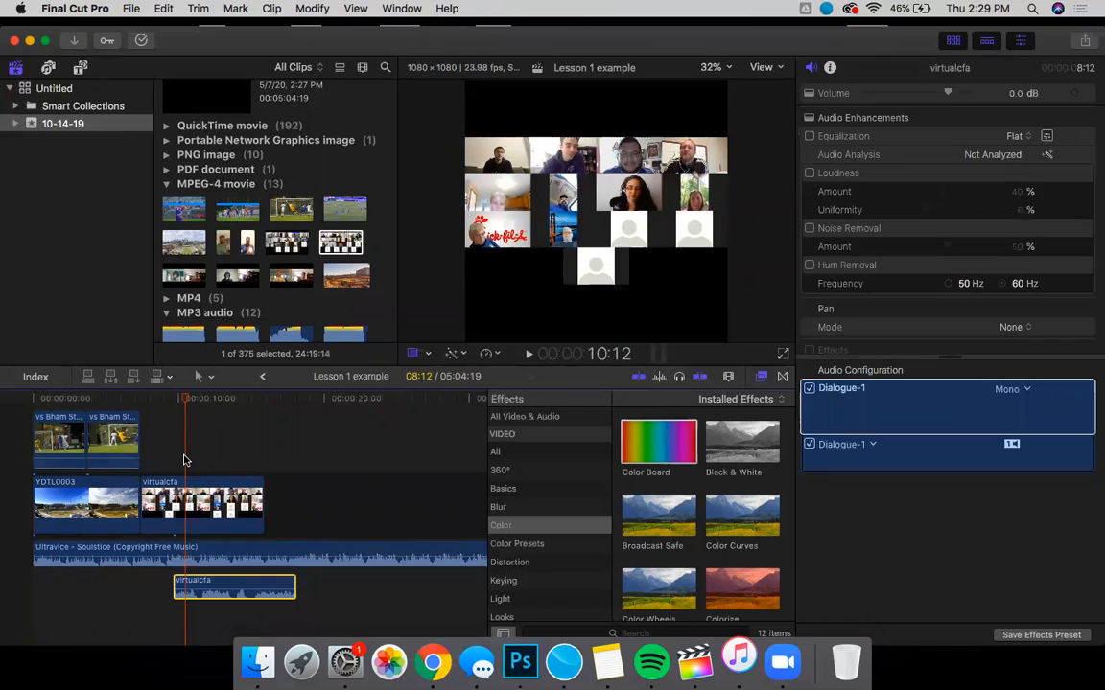
{"action": "left_click", "coordinate": [184, 461]}
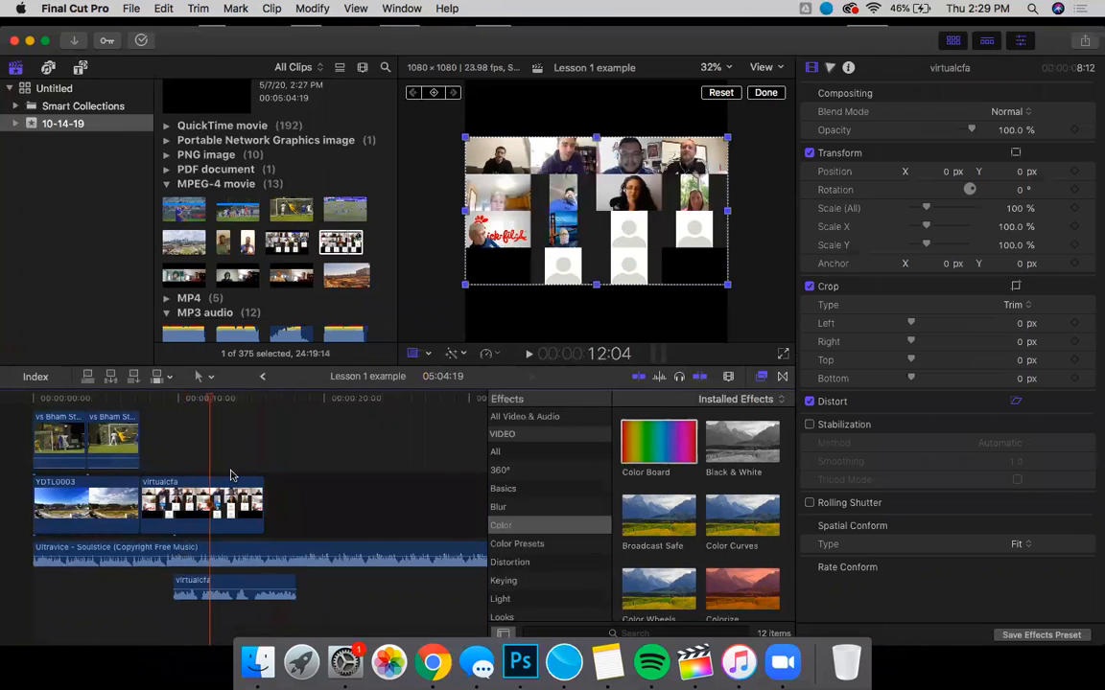
Move the detached virtualcfa audio back so it lines up with the start of its video clip.
{"action": "key", "text": "Up"}
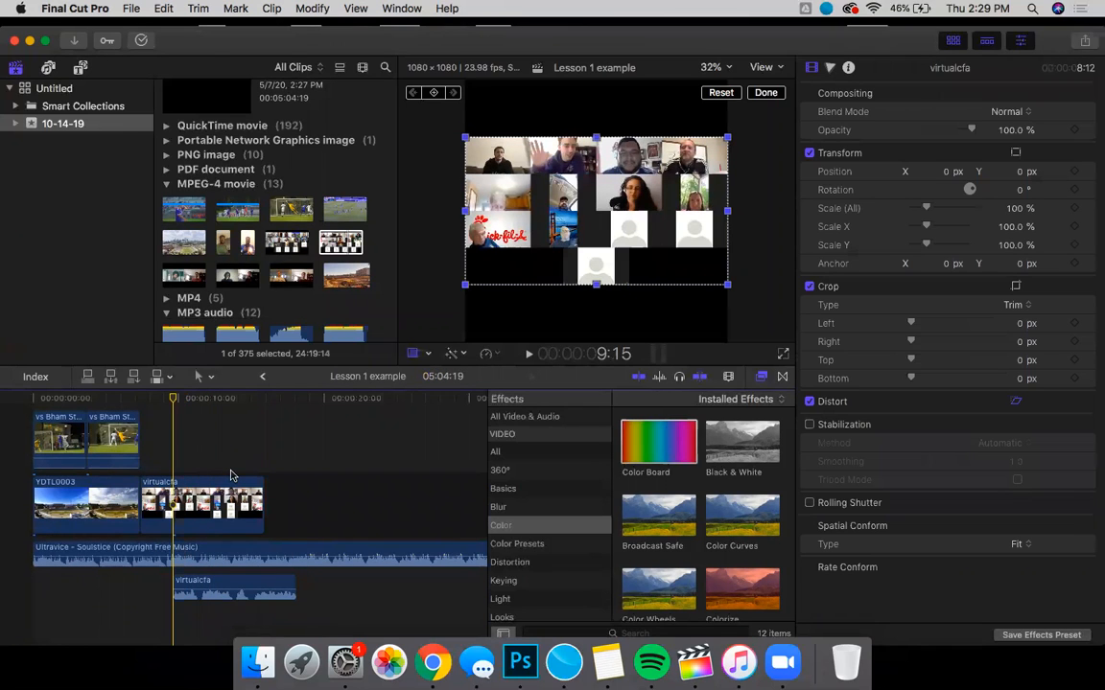
{"action": "right_click", "coordinate": [176, 584]}
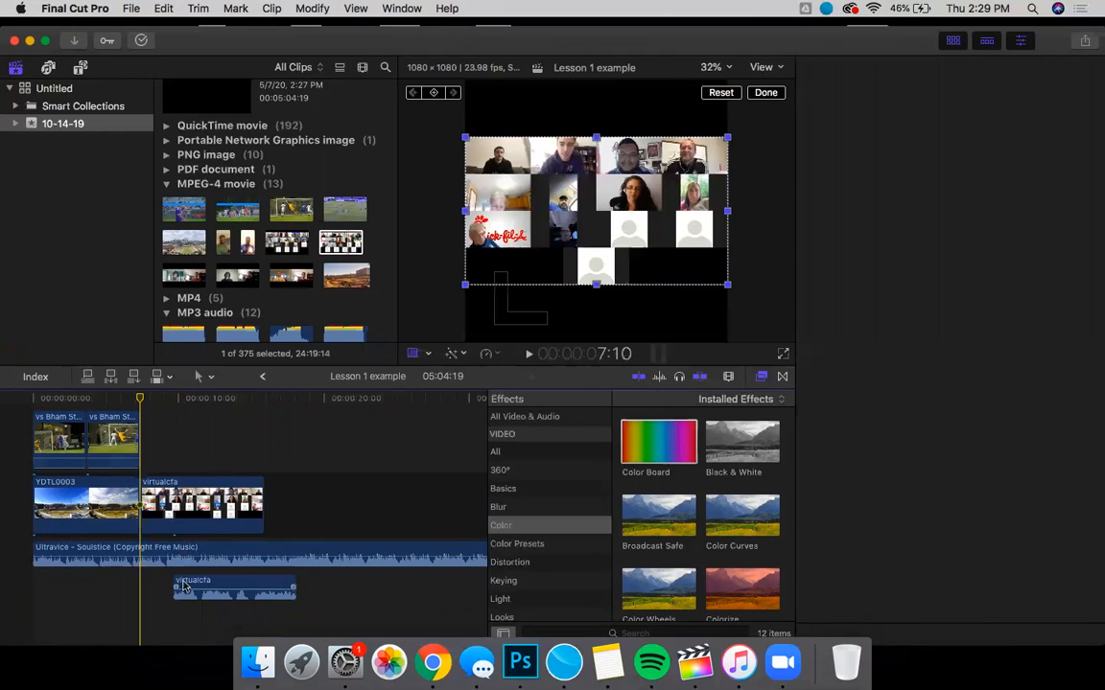
{"action": "left_click_drag", "start_coordinate": [185, 587], "coordinate": [178, 589]}
{"action": "left_click_drag", "start_coordinate": [160, 455], "coordinate": [163, 462]}
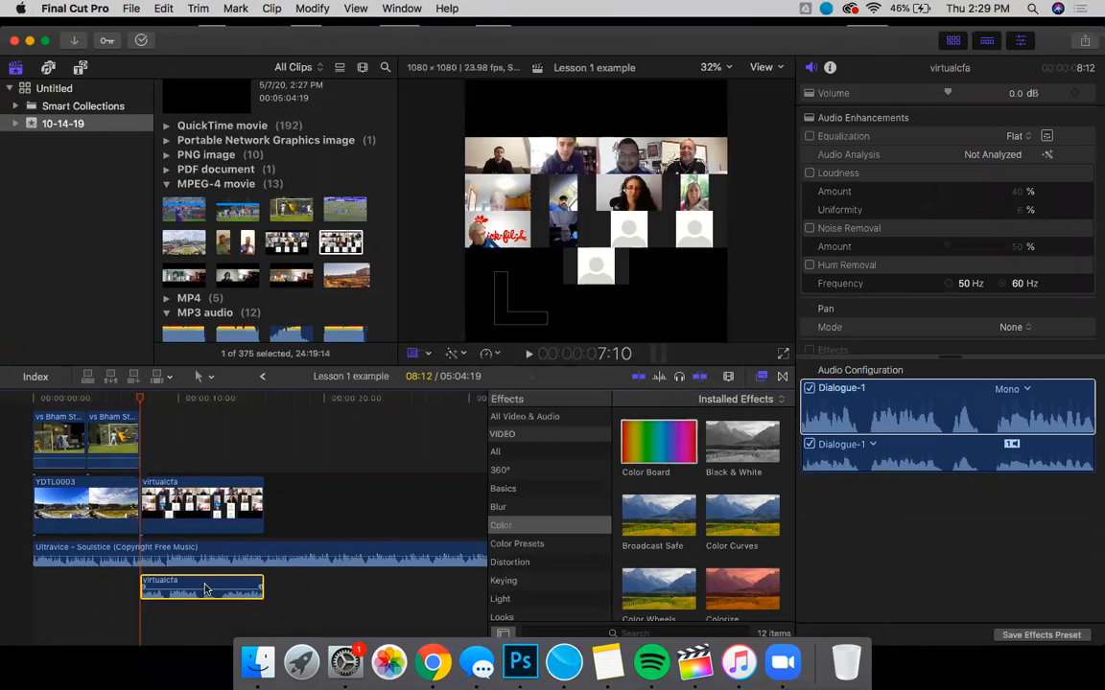
{"action": "key", "text": "super+z"}
{"action": "left_click_drag", "start_coordinate": [192, 589], "coordinate": [164, 590]}
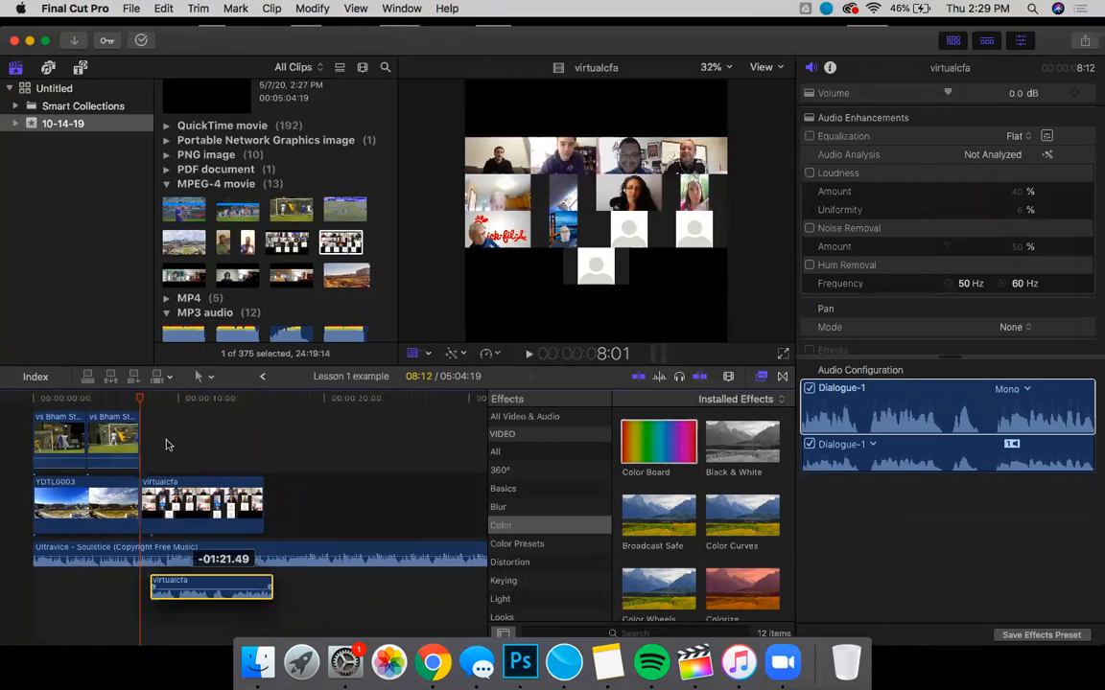
{"action": "left_click", "coordinate": [201, 462]}
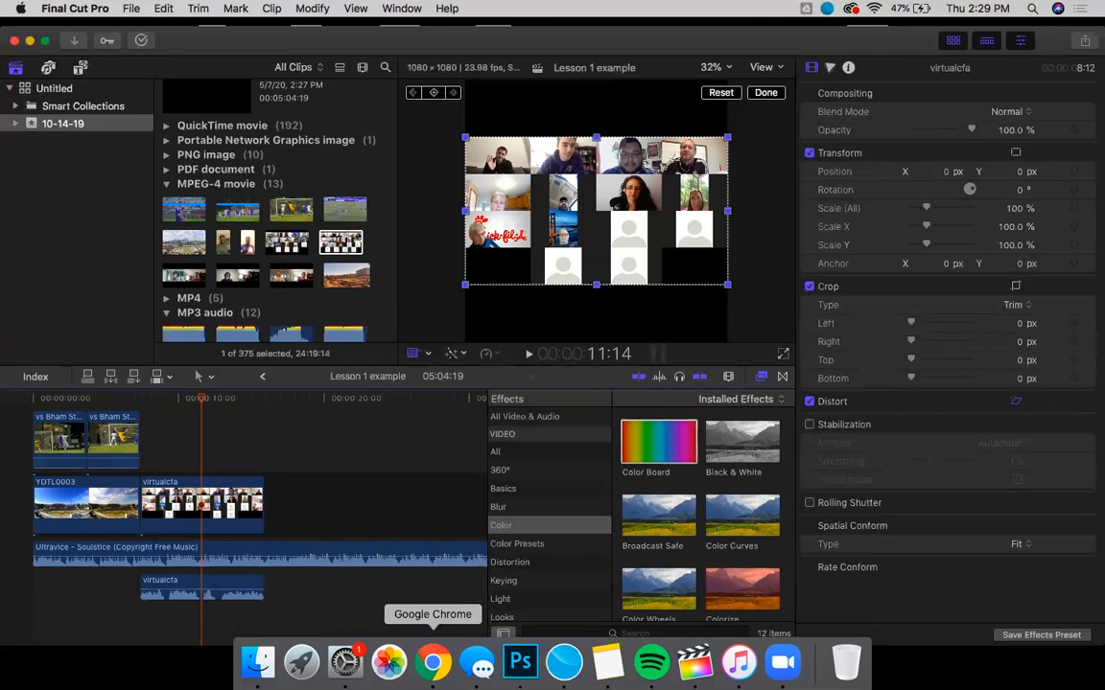
Switch to Chrome and review slide 42 on audio adjustments and slide 43 on audio transitions.
{"action": "left_click", "coordinate": [432, 661]}
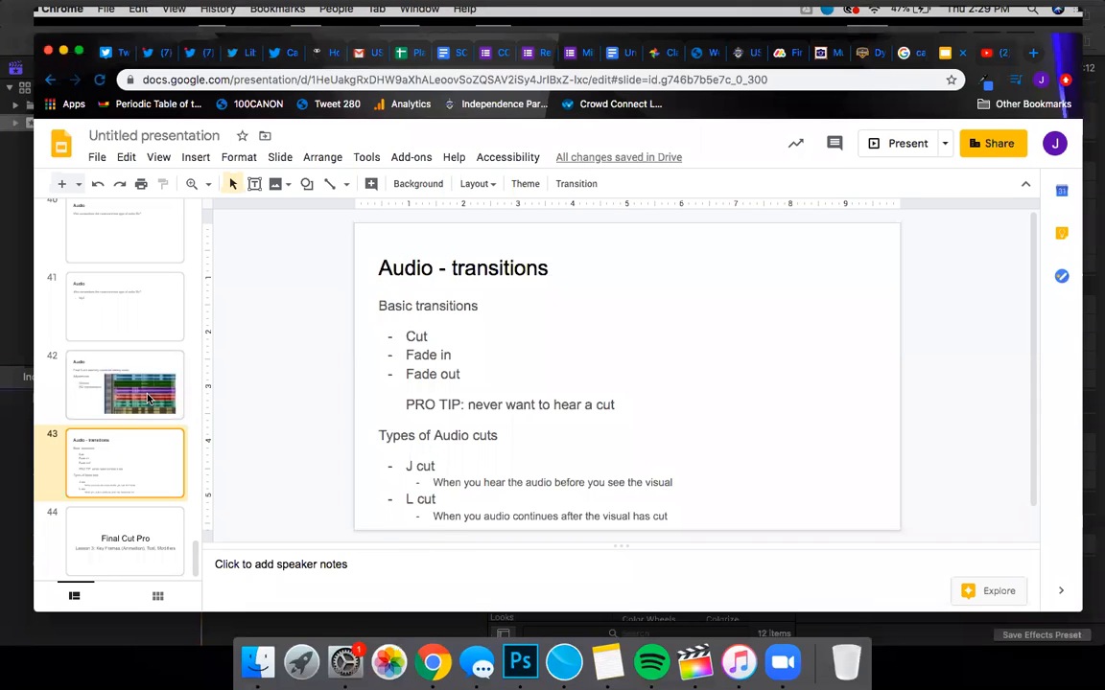
{"action": "left_click", "coordinate": [149, 399]}
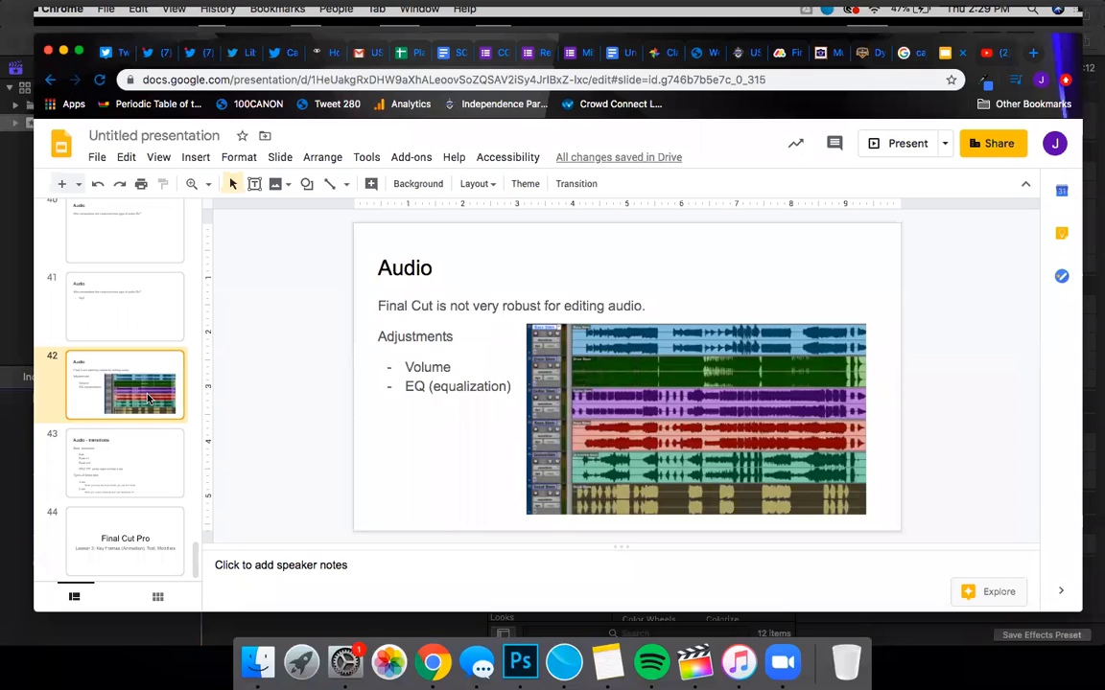
{"action": "left_click", "coordinate": [125, 452]}
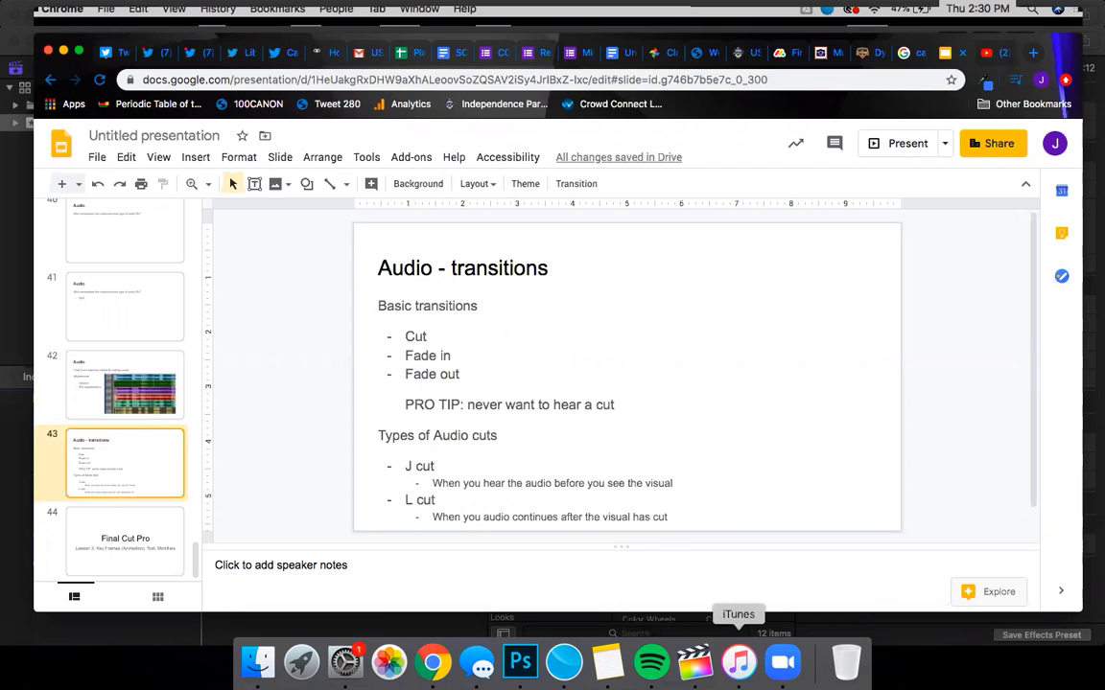
Return to Final Cut Pro and open Untitled Project 2.
{"action": "left_click", "coordinate": [694, 664]}
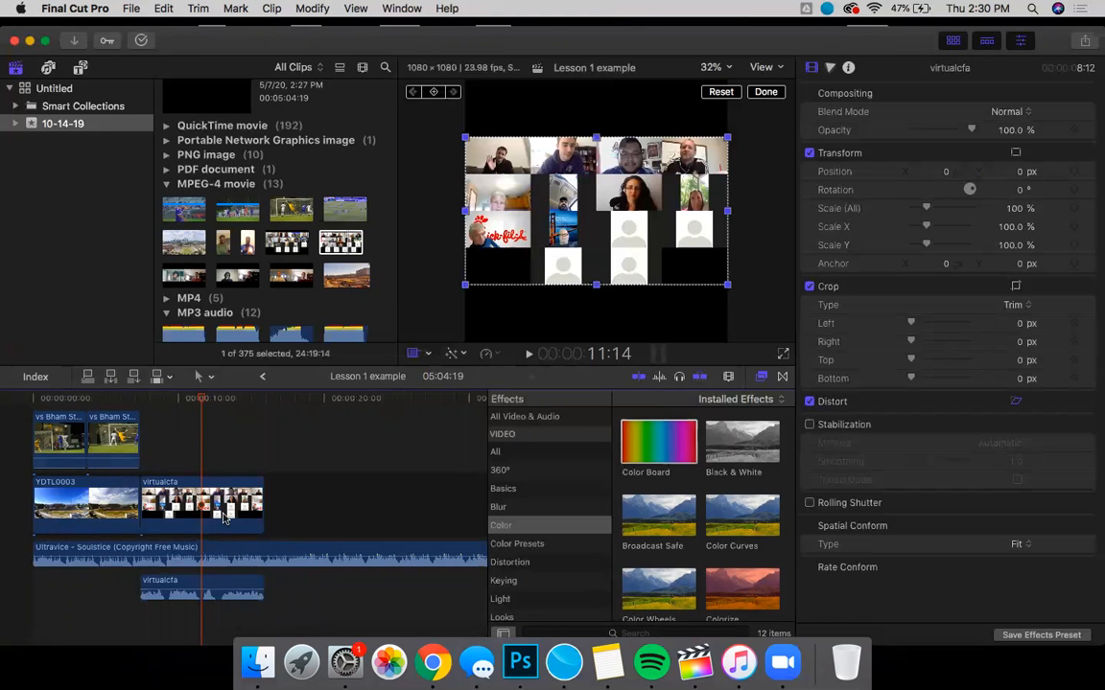
{"action": "left_click", "coordinate": [197, 499]}
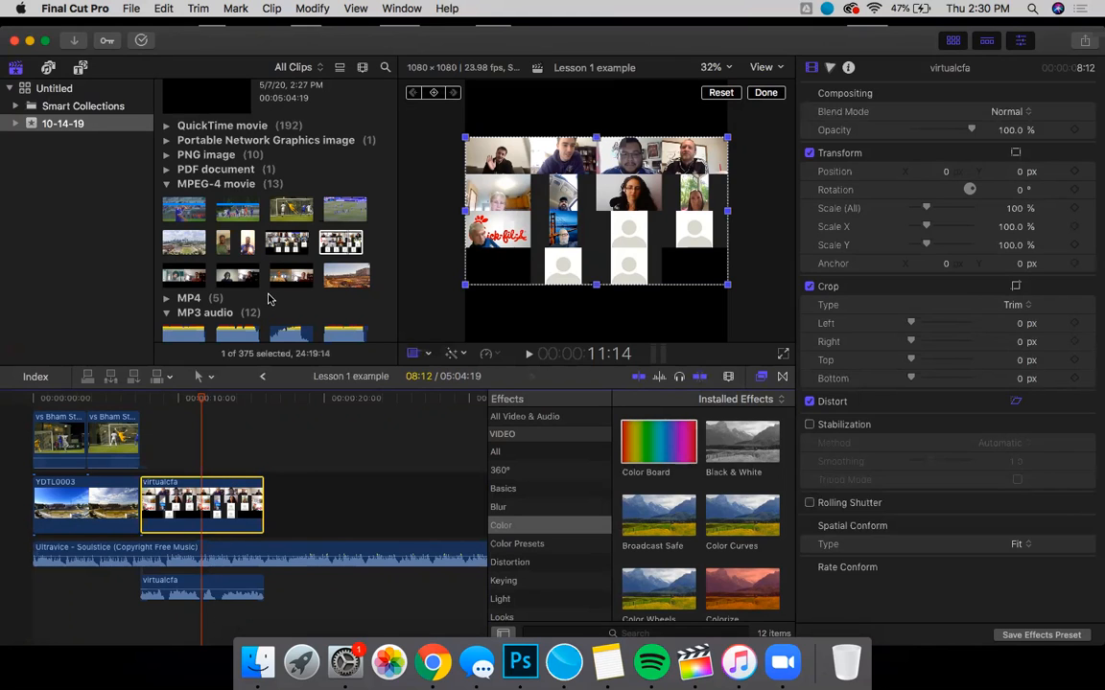
{"action": "scroll", "coordinate": [187, 223], "scroll_direction": "up", "scroll_amount": 5}
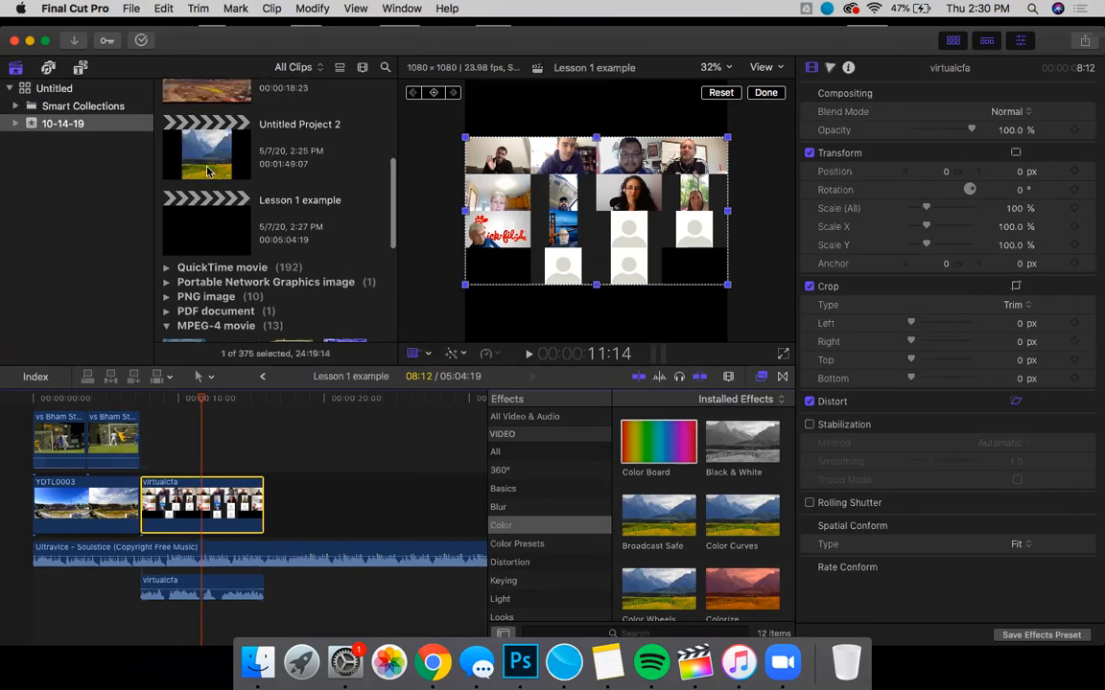
{"action": "left_click", "coordinate": [205, 240]}
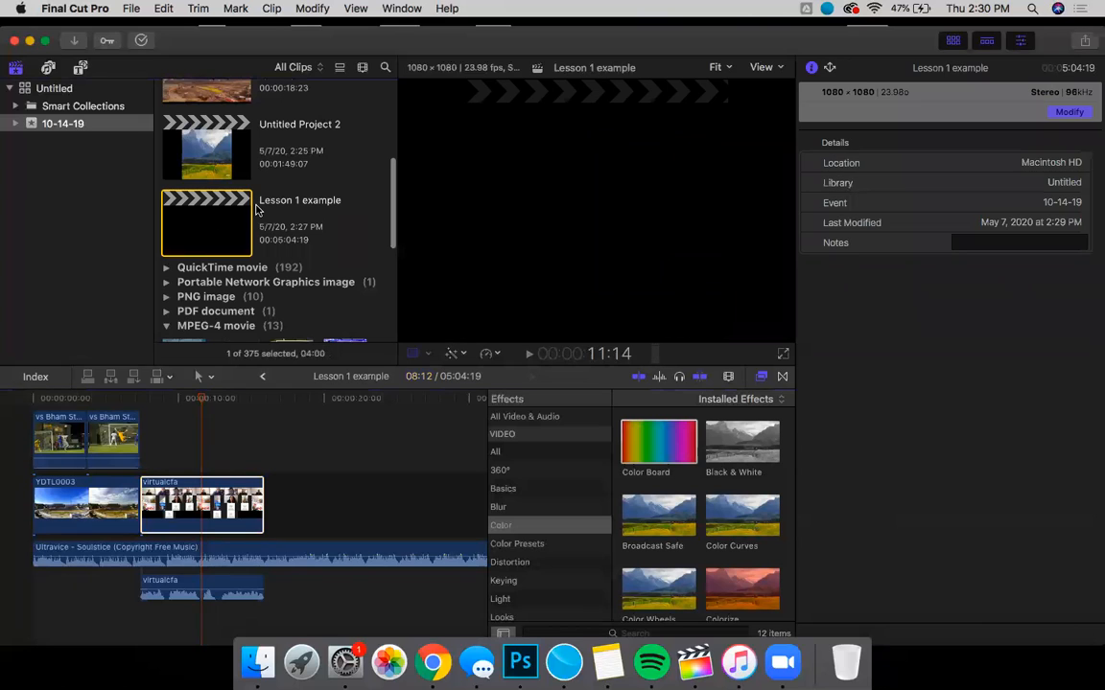
{"action": "double_click", "coordinate": [201, 134]}
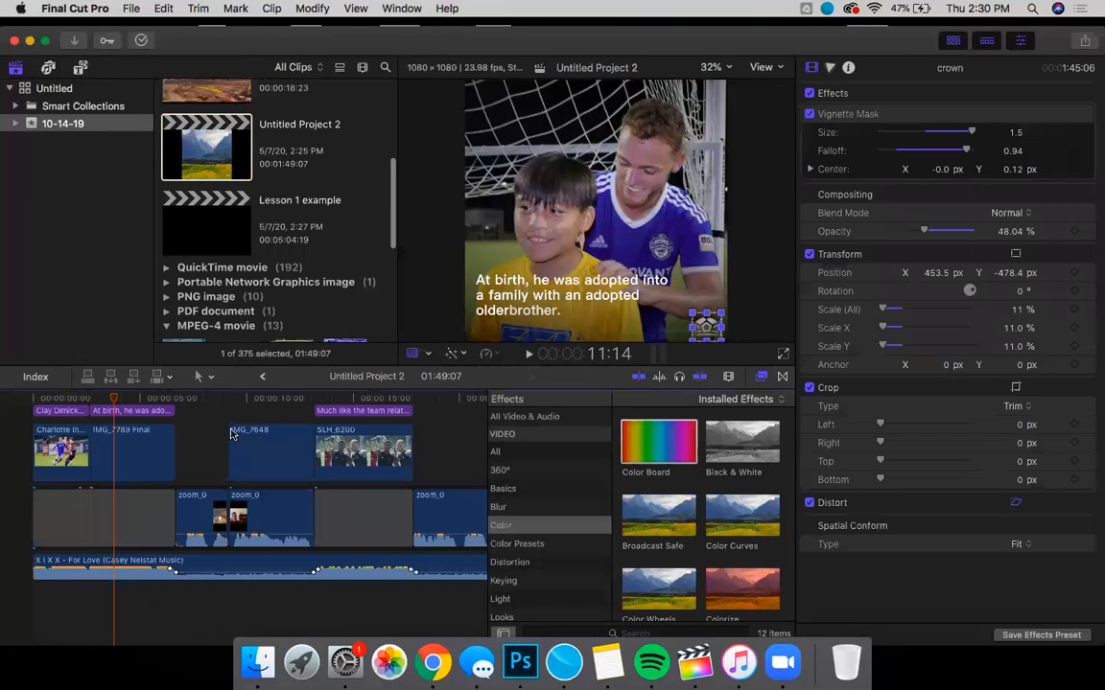
Detach the audio from the first two zoom_0 clips in Untitled Project 2.
{"action": "left_click", "coordinate": [205, 525]}
{"action": "right_click", "coordinate": [204, 525]}
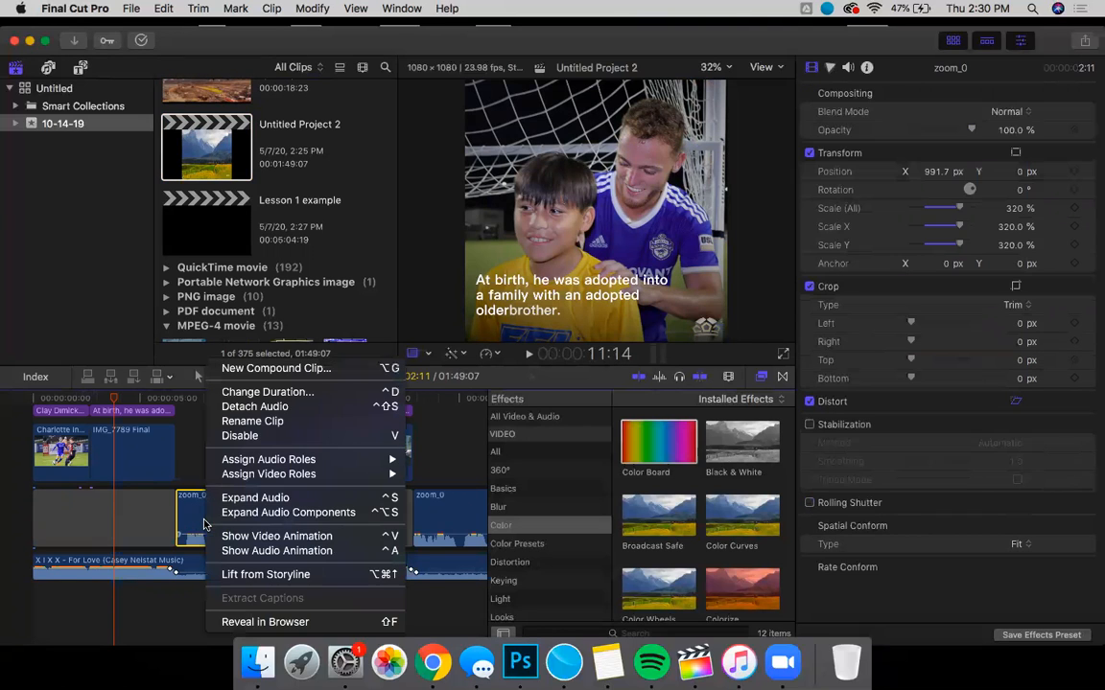
{"action": "left_click", "coordinate": [267, 409]}
{"action": "left_click", "coordinate": [266, 504]}
{"action": "right_click", "coordinate": [266, 503]}
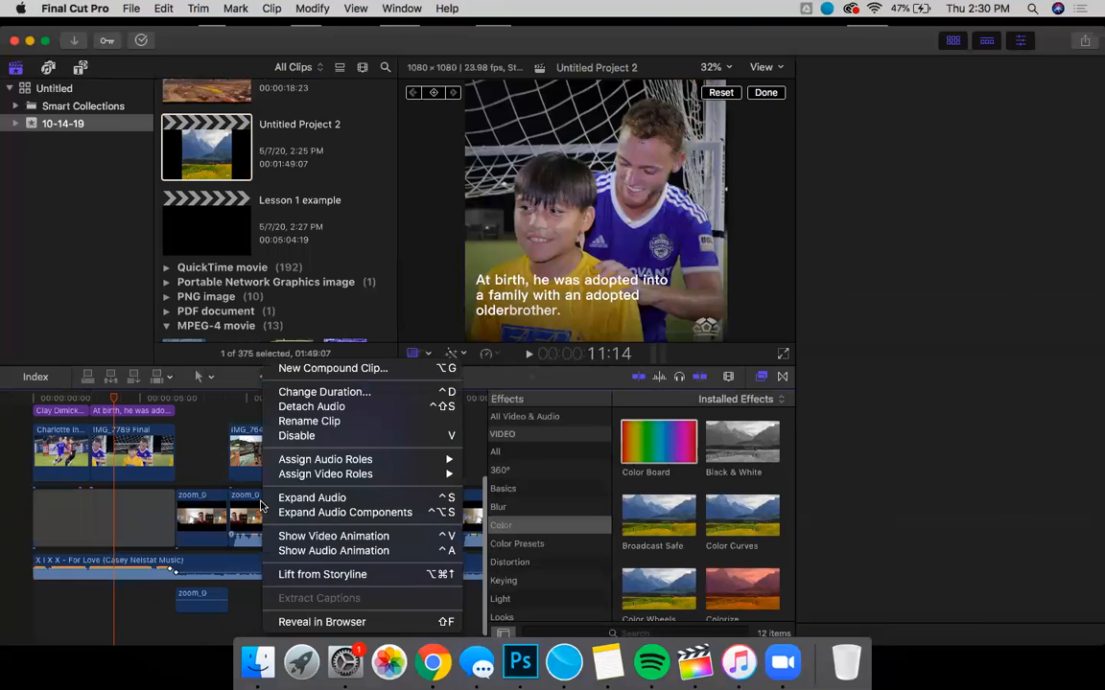
{"action": "left_click", "coordinate": [345, 406]}
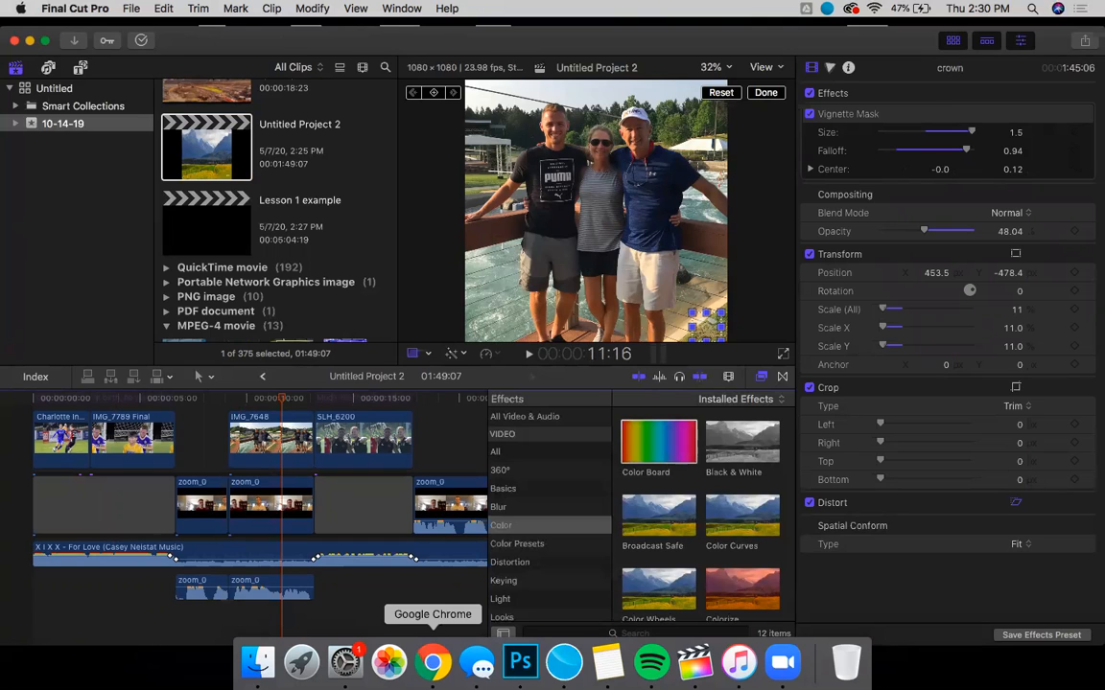
Switch to Chrome to review the basic transitions and audio cut types on the Audio - transitions slide, and return to Final Cut Pro.
{"action": "left_click", "coordinate": [432, 660]}
{"action": "scroll", "coordinate": [518, 365], "scroll_direction": "down", "scroll_amount": 1}
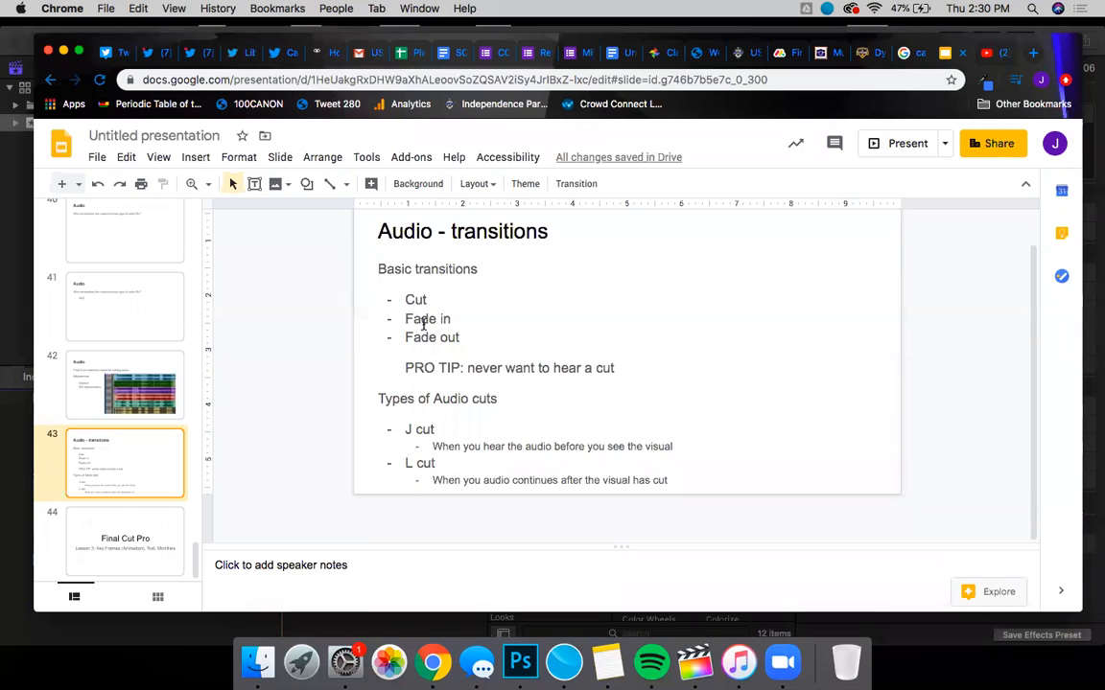
{"action": "left_click", "coordinate": [152, 643]}
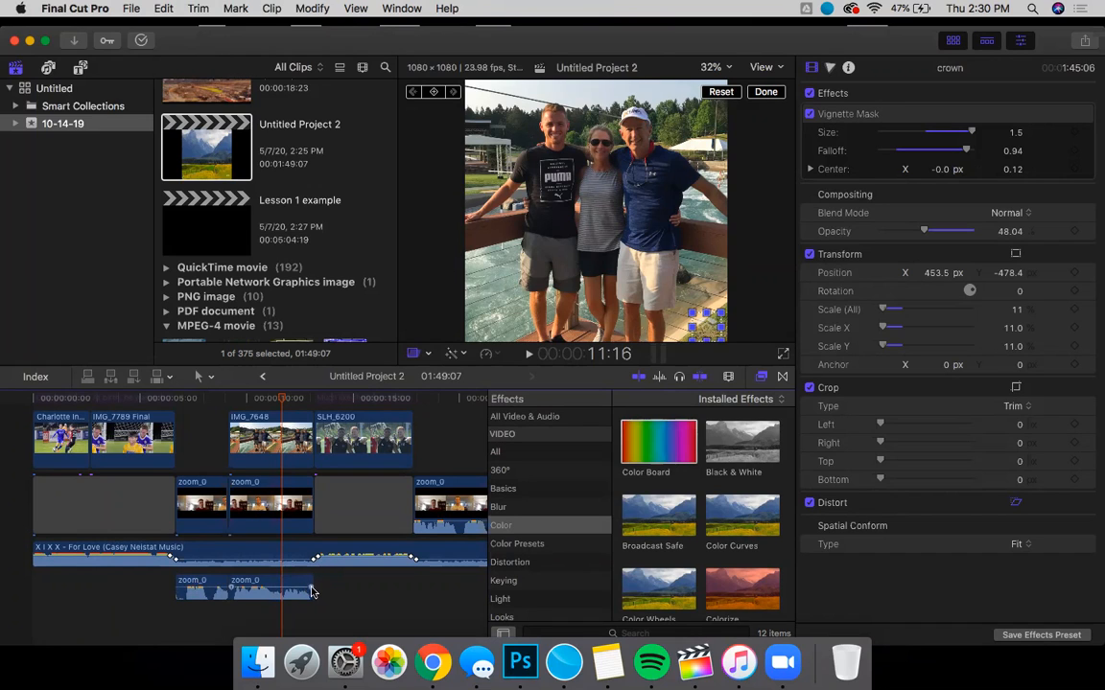
Try adjusting the fade-out and fade-in on the second detached zoom_0 audio clip.
{"action": "left_click_drag", "start_coordinate": [310, 588], "coordinate": [287, 588]}
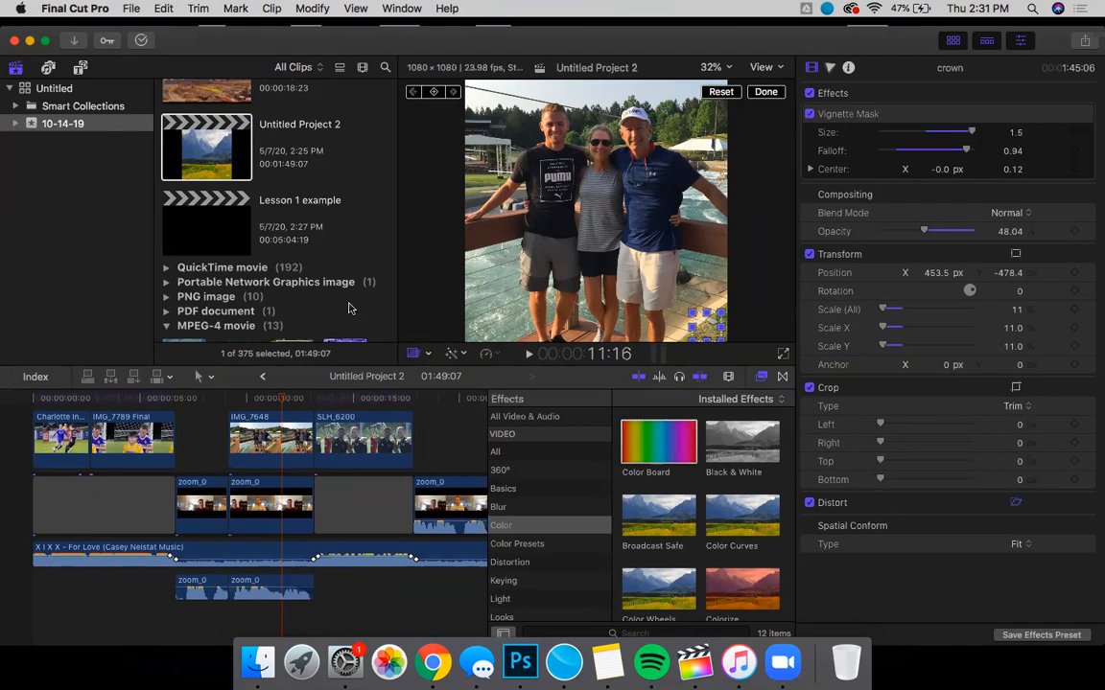
{"action": "mouse_move", "coordinate": [245, 587]}
{"action": "left_mouse_down"}
{"action": "mouse_move", "coordinate": [257, 587]}
{"action": "mouse_move", "coordinate": [231, 586]}
{"action": "left_mouse_up"}
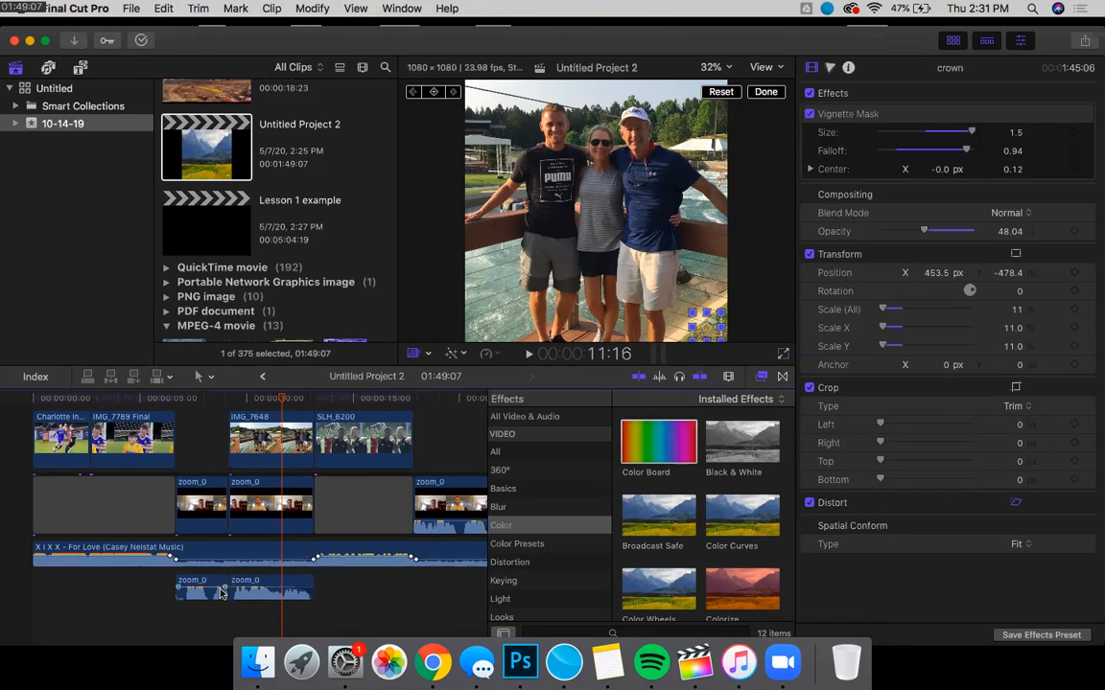
Recheck the Audio - transitions slide in Chrome and reopen the Lesson 1 example project in Final Cut Pro.
{"action": "left_click", "coordinate": [430, 662]}
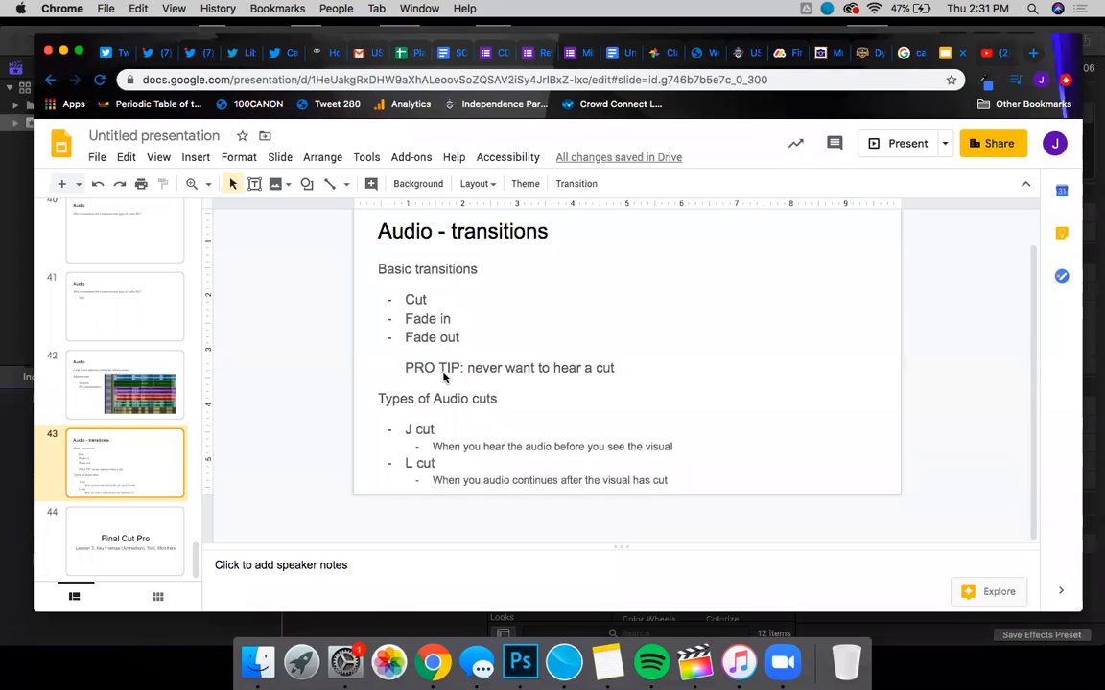
{"action": "left_click", "coordinate": [363, 625]}
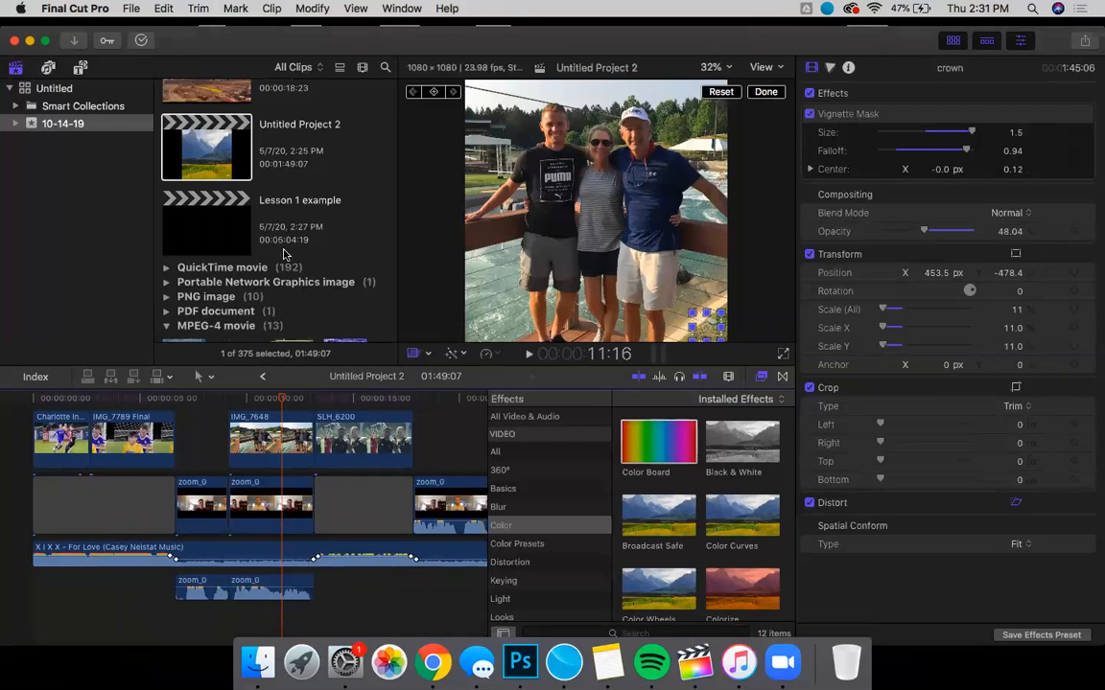
{"action": "scroll", "coordinate": [271, 257], "scroll_direction": "down", "scroll_amount": 3}
{"action": "double_click", "coordinate": [217, 182]}
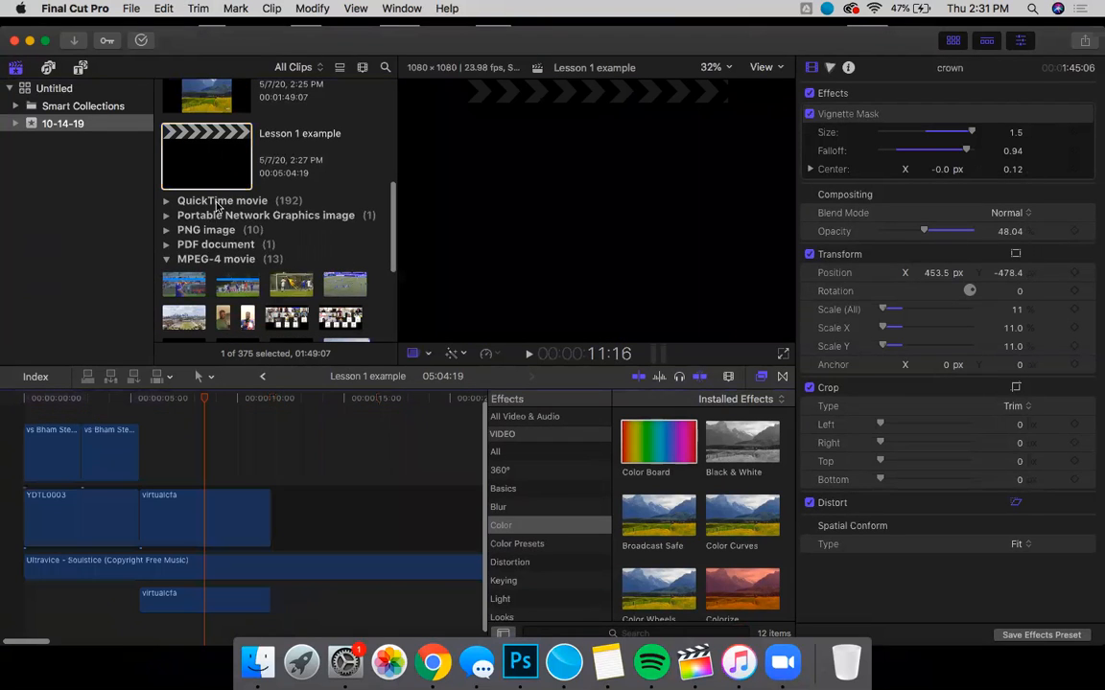
Split the detached virtualcfa audio at 10:17 and shorten the second piece to 2:09, placed directly after the first.
{"action": "left_click", "coordinate": [206, 587]}
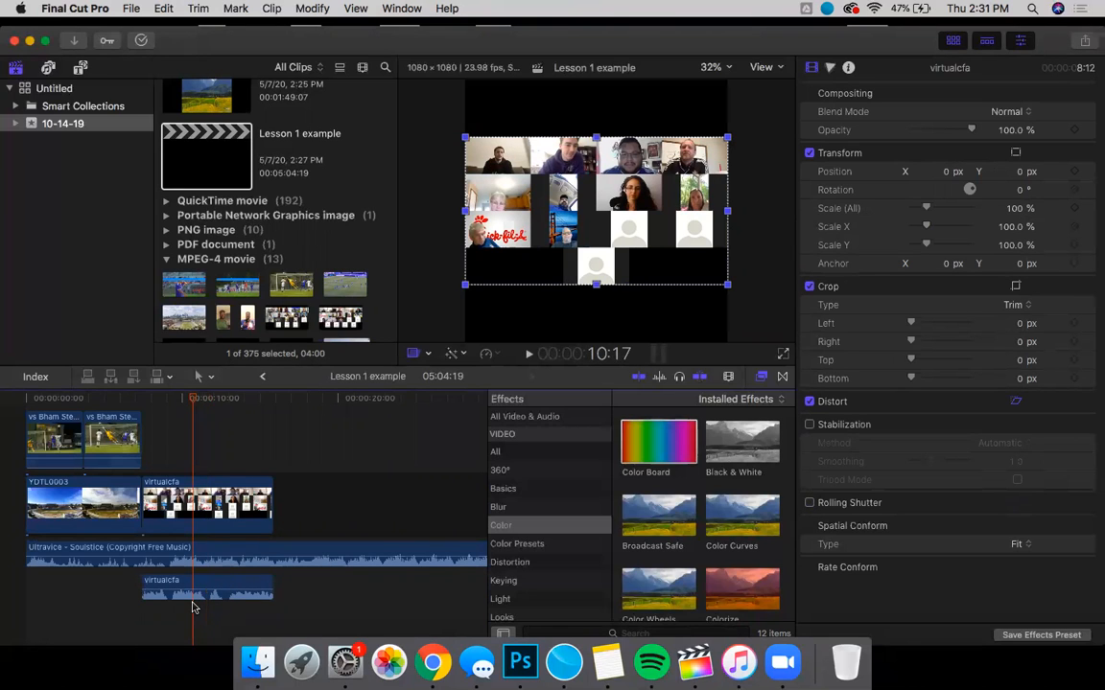
{"action": "left_click", "coordinate": [192, 597]}
{"action": "key", "text": "super+b"}
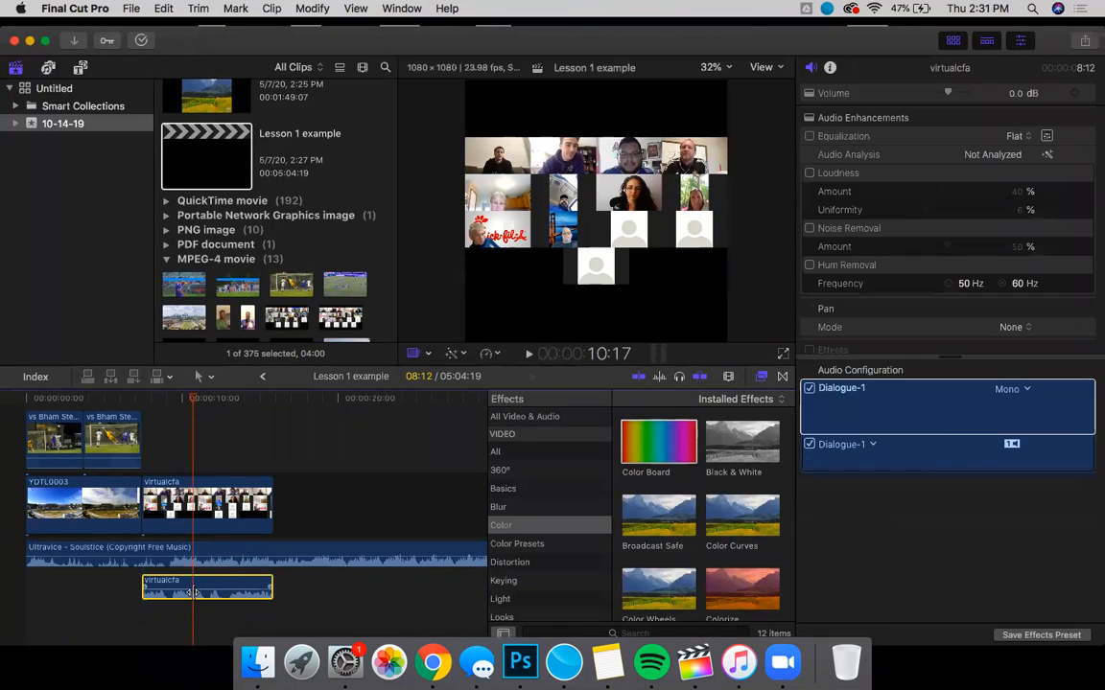
{"action": "mouse_move", "coordinate": [194, 584]}
{"action": "left_mouse_down"}
{"action": "mouse_move", "coordinate": [239, 586]}
{"action": "mouse_move", "coordinate": [204, 586]}
{"action": "left_mouse_up"}
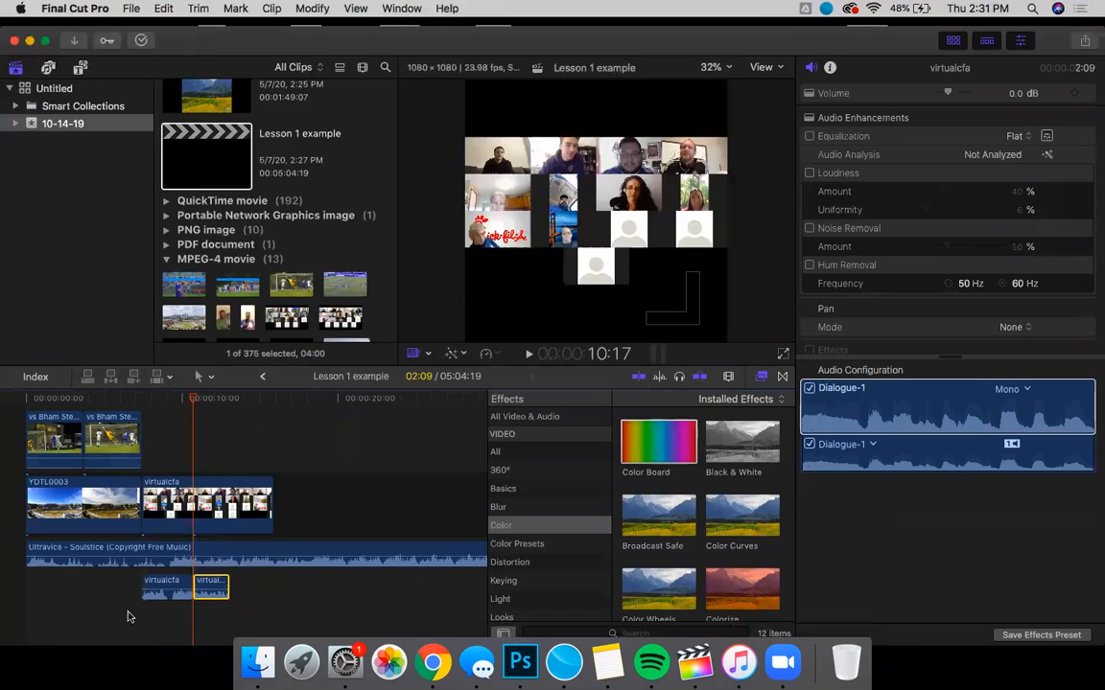
Play across the new audio cut and lower the Ultravice - Soulstice music's volume to silence.
{"action": "left_click", "coordinate": [129, 616]}
{"action": "key", "text": "space"}
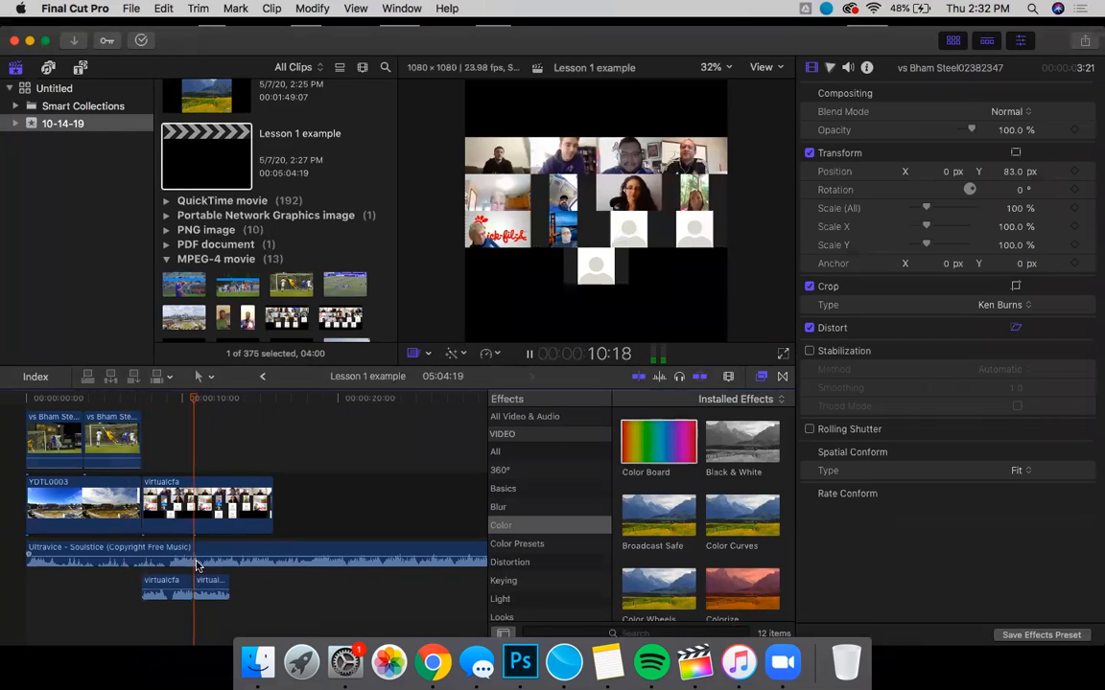
{"action": "key", "text": "shift+t"}
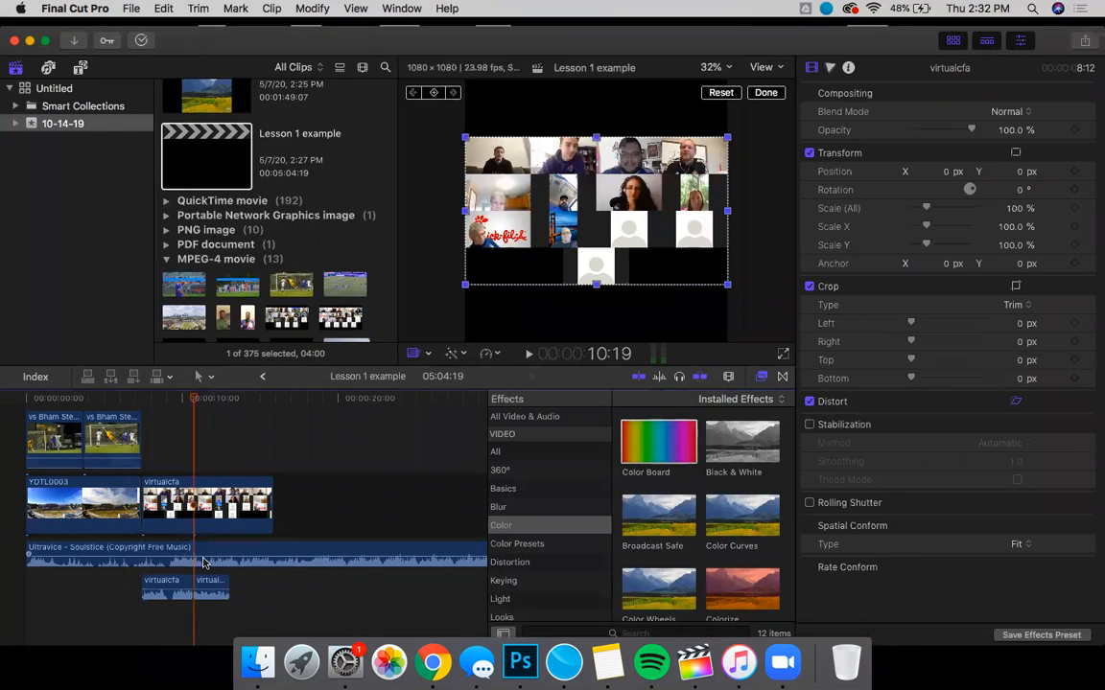
{"action": "mouse_move", "coordinate": [203, 559]}
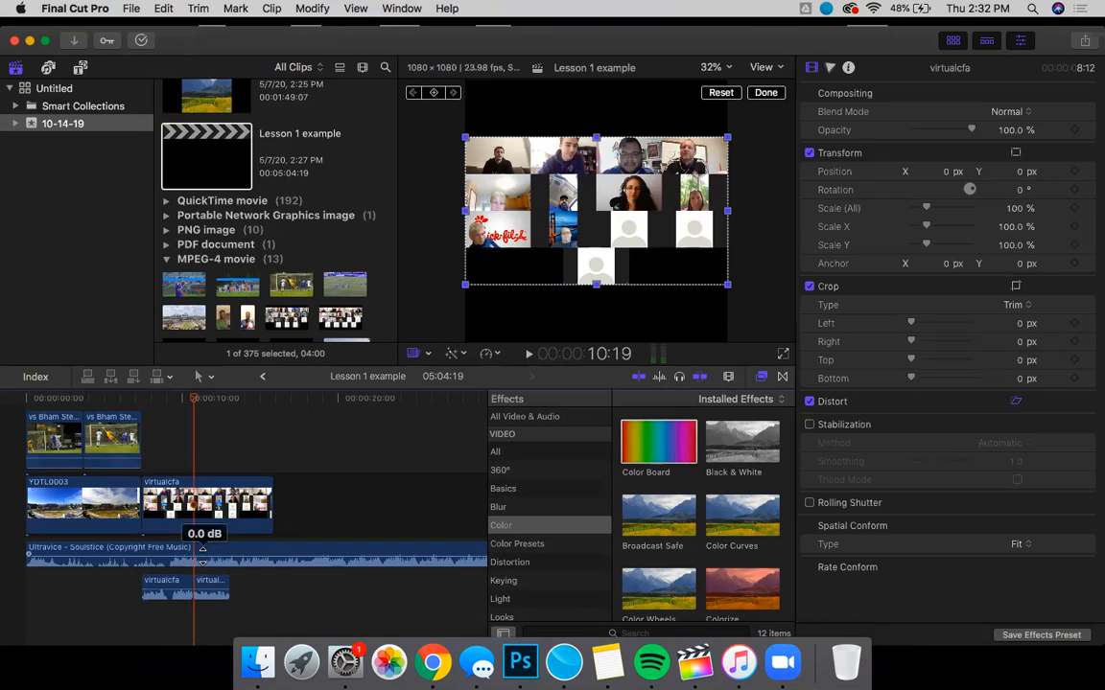
Play the timeline from 7:23 to hear the cut between the two virtualcfa audio pieces.
{"action": "left_click", "coordinate": [149, 621]}
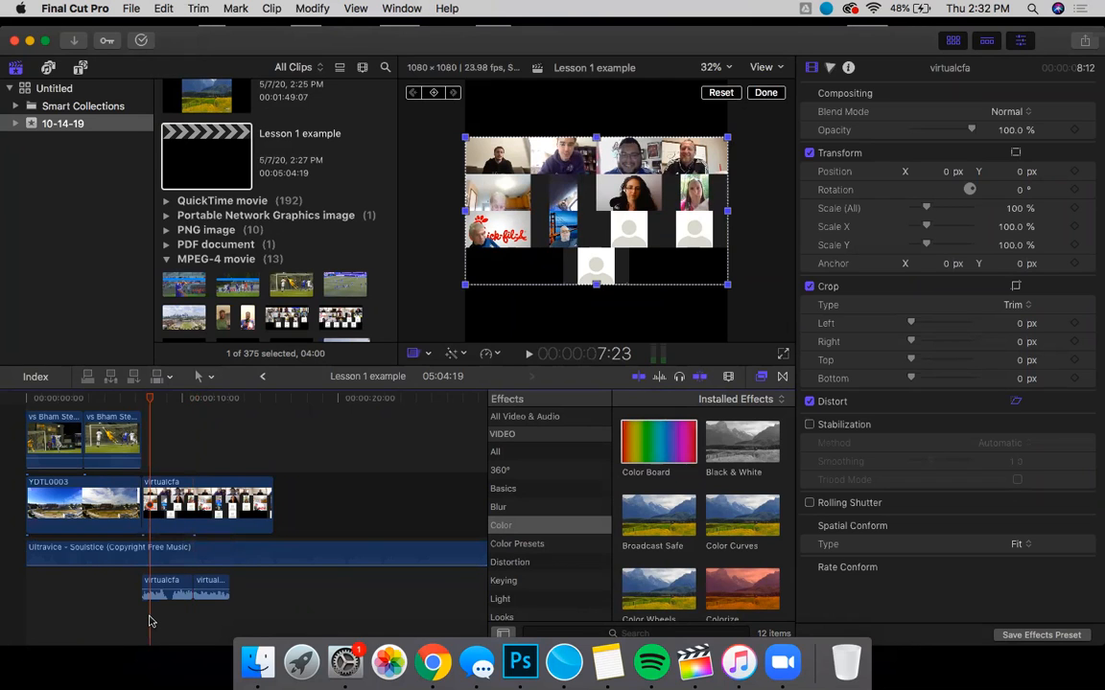
{"action": "key", "text": "space"}
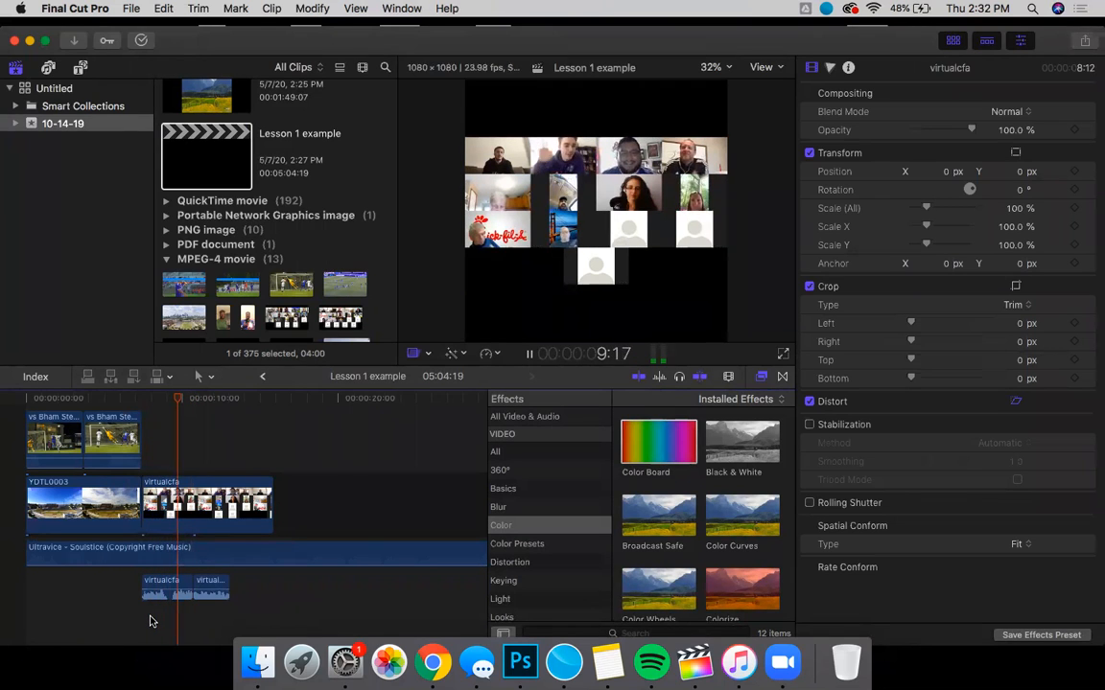
{"action": "key", "text": "space"}
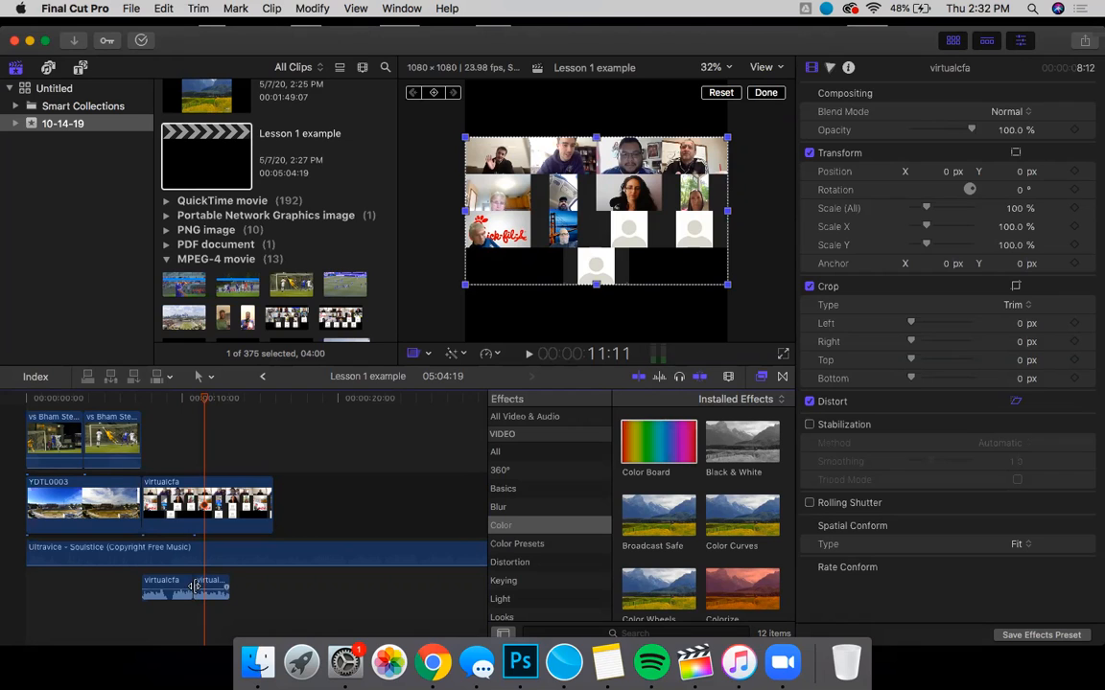
Overlap the two virtualcfa audio pieces by extending the second's start to 3:06 long and the first's end to 4:01 long.
{"action": "left_click_drag", "start_coordinate": [195, 586], "coordinate": [181, 586]}
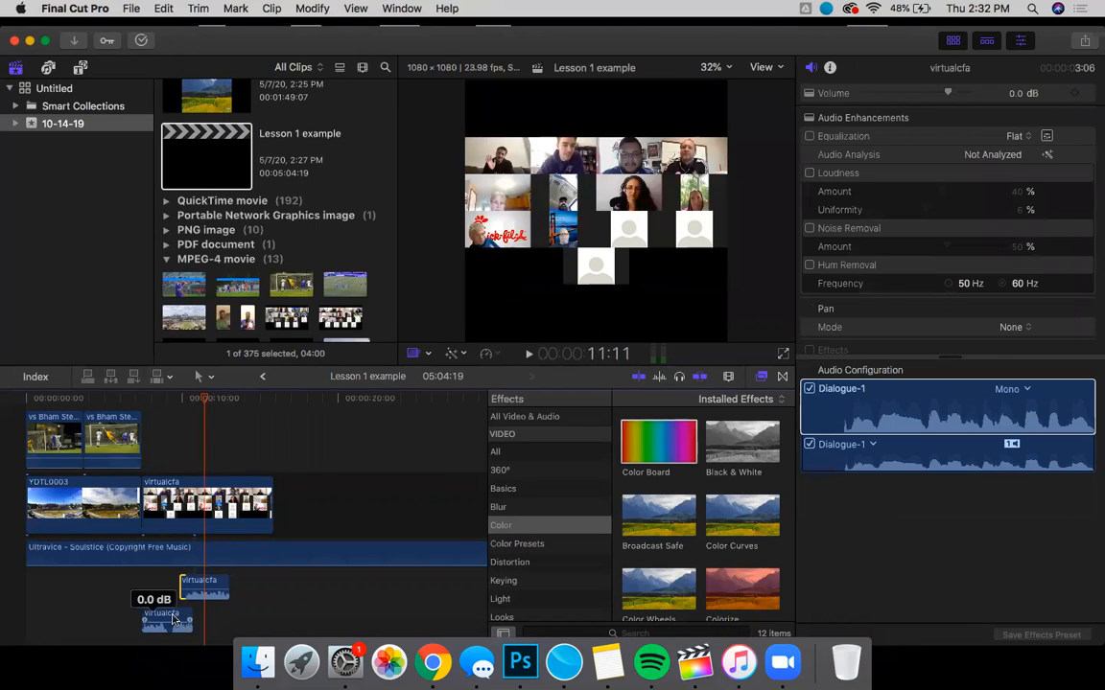
{"action": "mouse_move", "coordinate": [189, 617]}
{"action": "left_mouse_down"}
{"action": "mouse_move", "coordinate": [201, 623]}
{"action": "mouse_move", "coordinate": [174, 621]}
{"action": "left_mouse_up"}
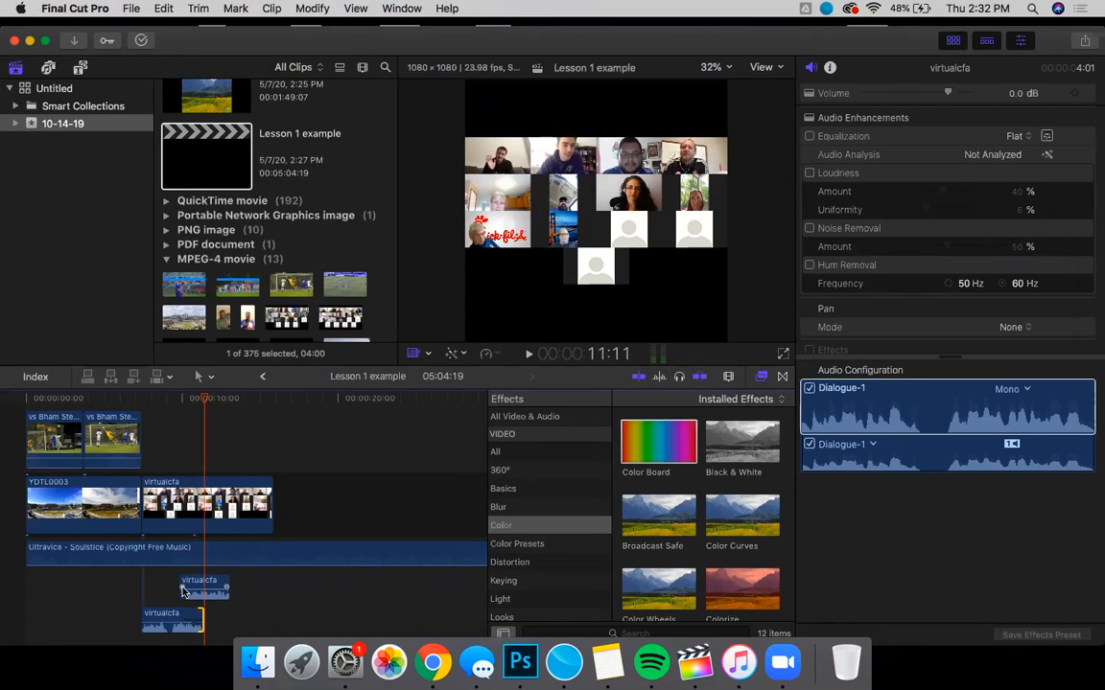
Fade in the start of the second virtualcfa audio piece and play the overlap.
{"action": "left_click_drag", "start_coordinate": [181, 587], "coordinate": [200, 587]}
{"action": "left_click", "coordinate": [167, 602]}
{"action": "key", "text": "space"}
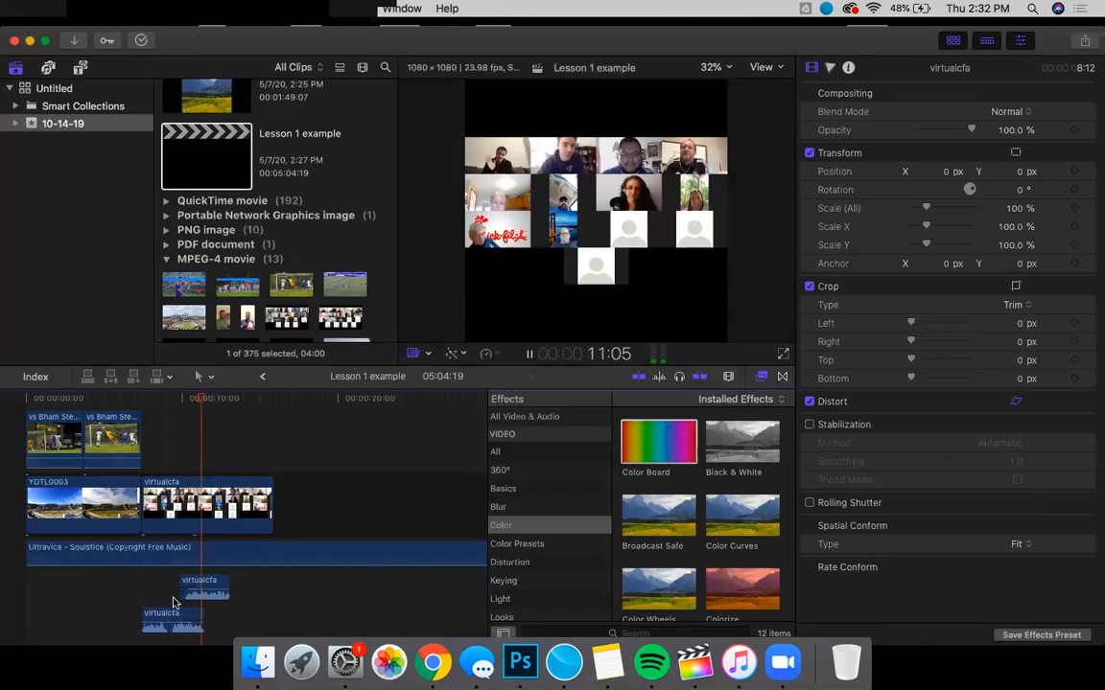
Stop the playback, switch to the Google Slides presentation in Chrome and show the Lesson 3 title slide.
{"action": "key", "text": "space"}
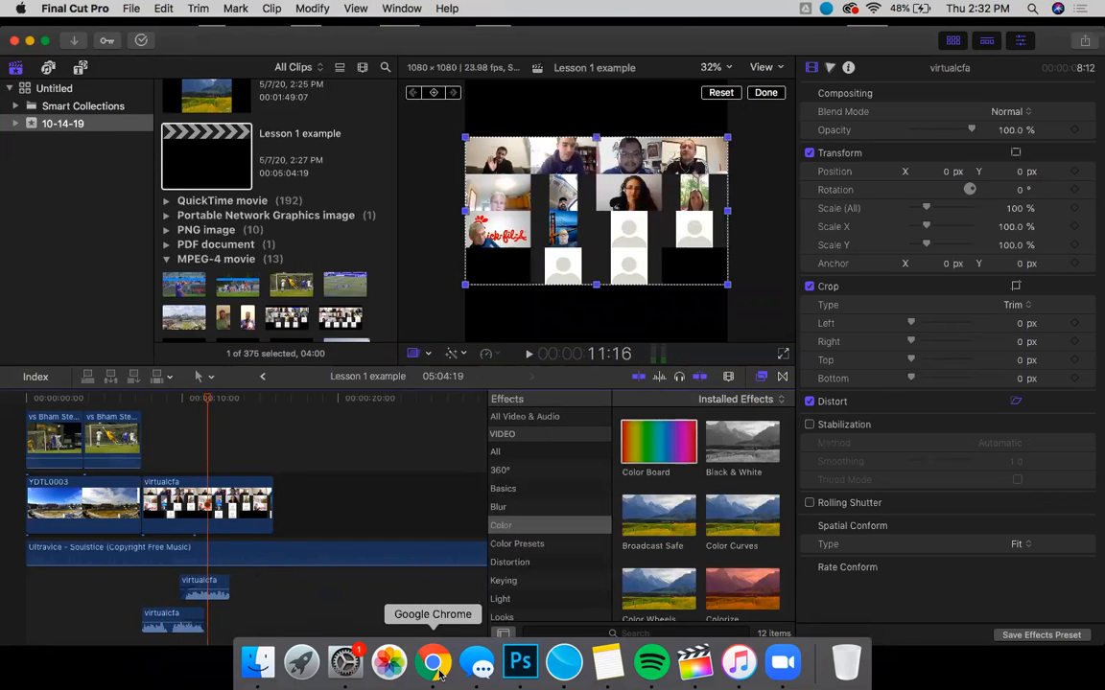
{"action": "left_click", "coordinate": [433, 664]}
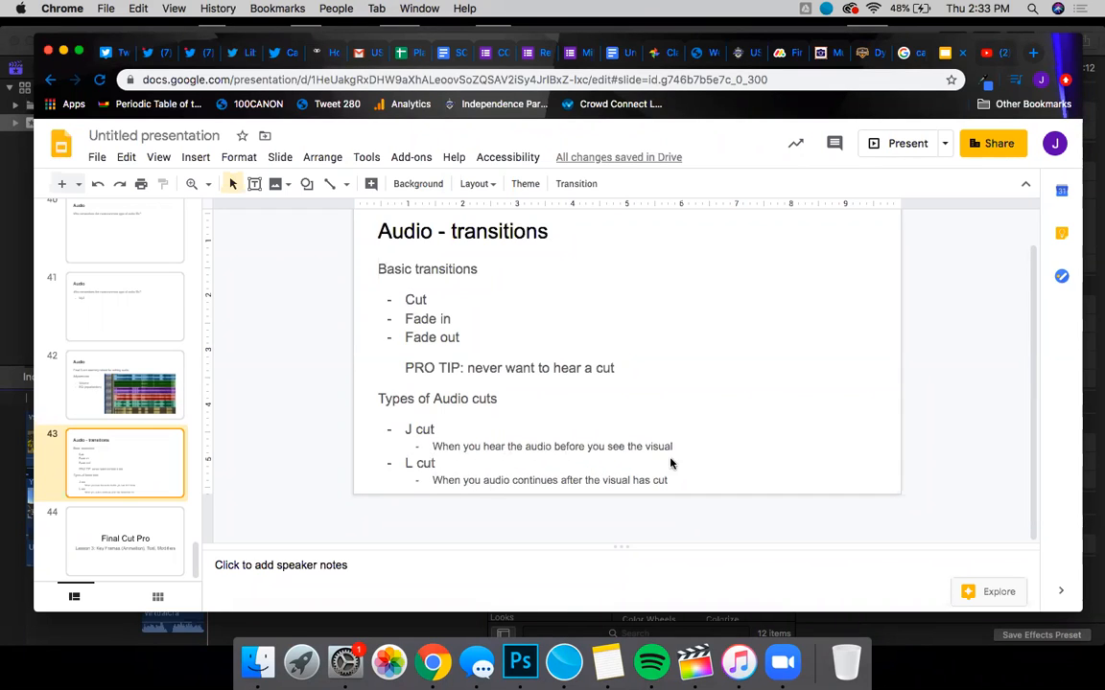
{"action": "key", "text": "Down"}
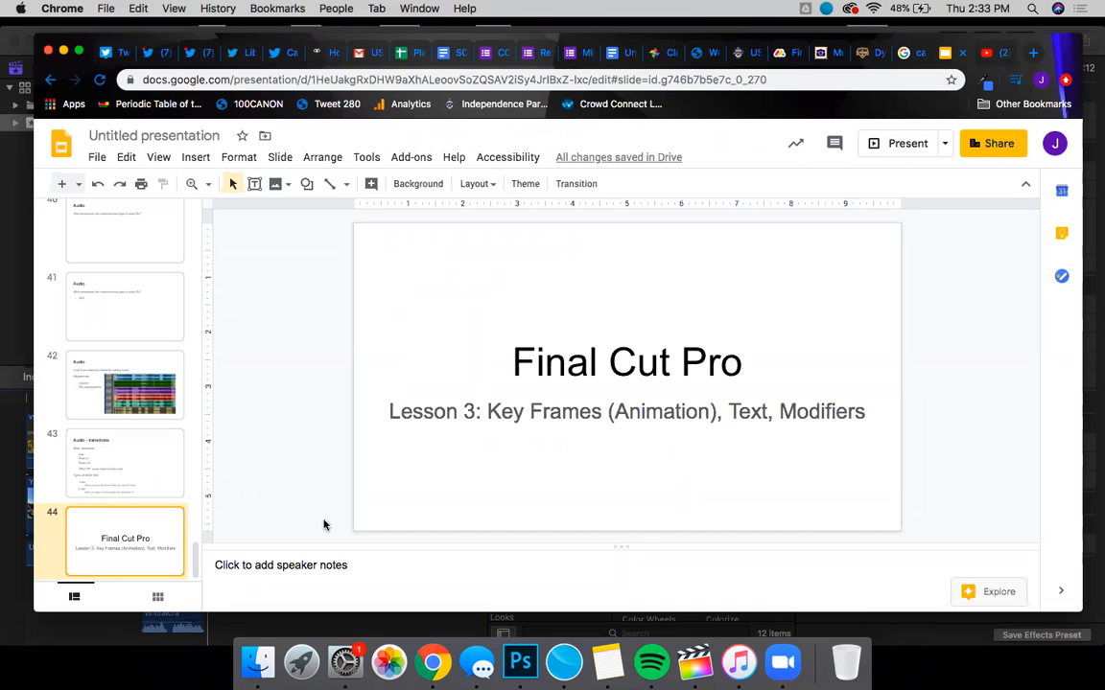
Return to Final Cut Pro and open the 2:03:00 Untitled Project dated 4/20/20 in the timeline.
{"action": "left_click", "coordinate": [389, 630]}
{"action": "scroll", "coordinate": [277, 548], "scroll_direction": "right", "scroll_amount": 10}
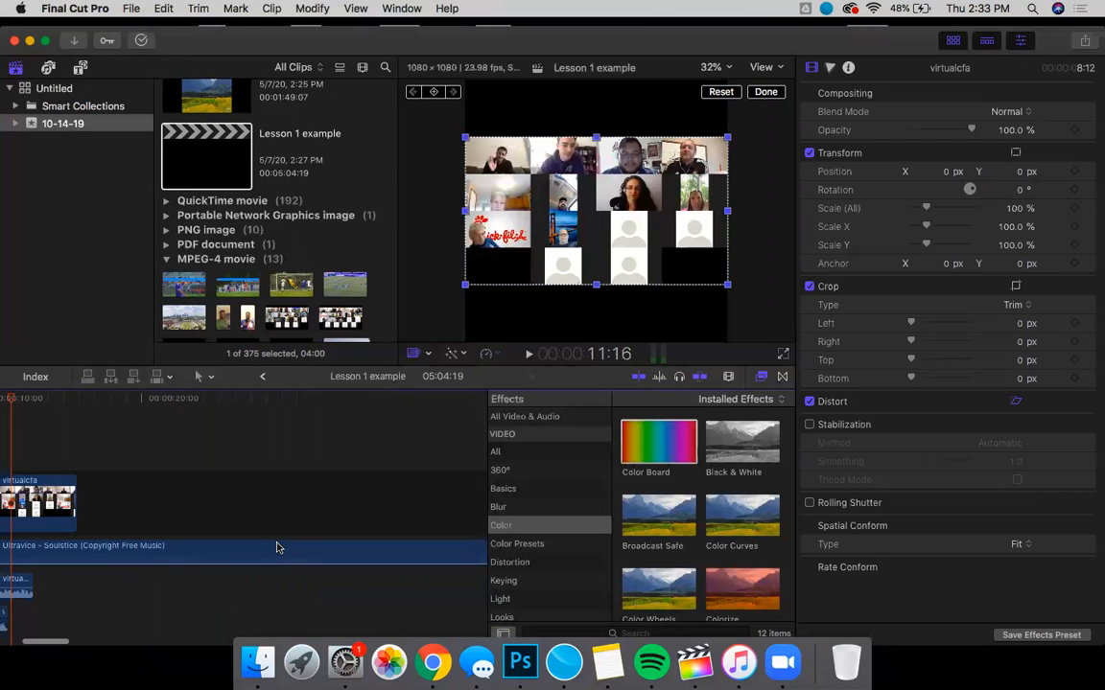
{"action": "scroll", "coordinate": [292, 272], "scroll_direction": "up", "scroll_amount": 15}
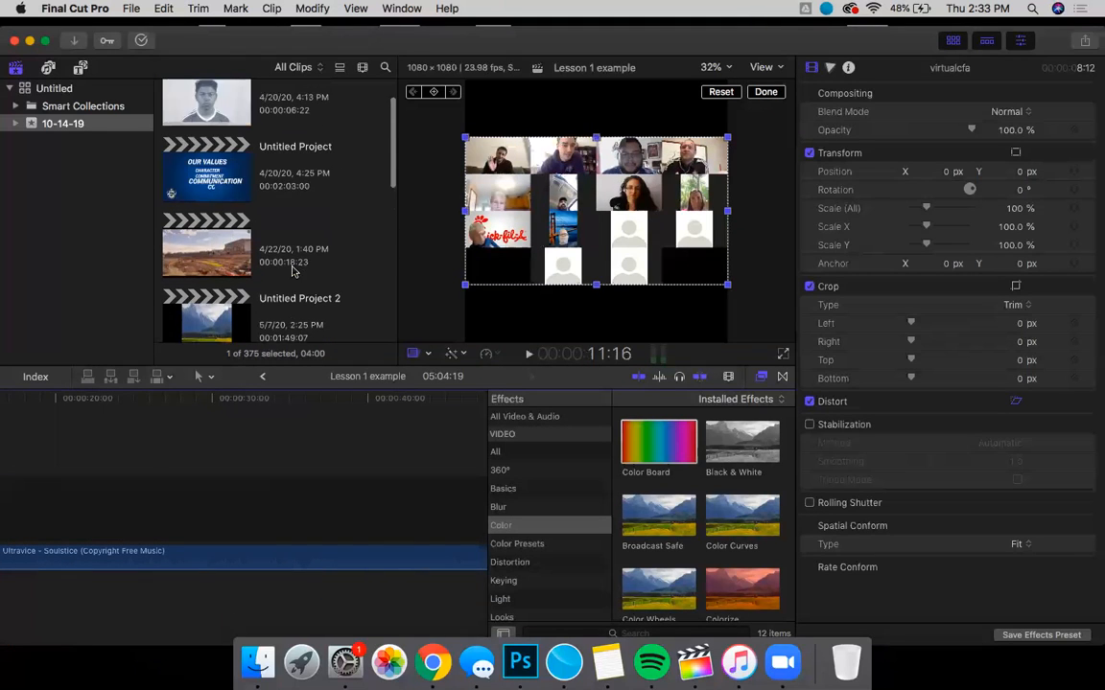
{"action": "scroll", "coordinate": [292, 273], "scroll_direction": "down", "scroll_amount": 2}
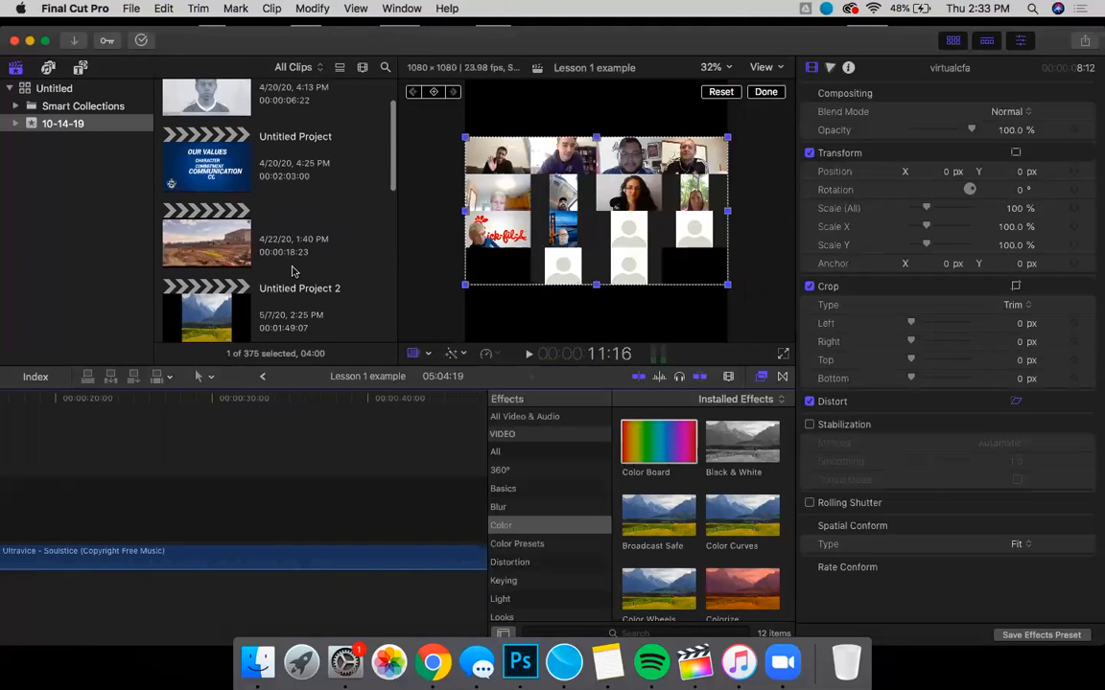
{"action": "left_click", "coordinate": [232, 169]}
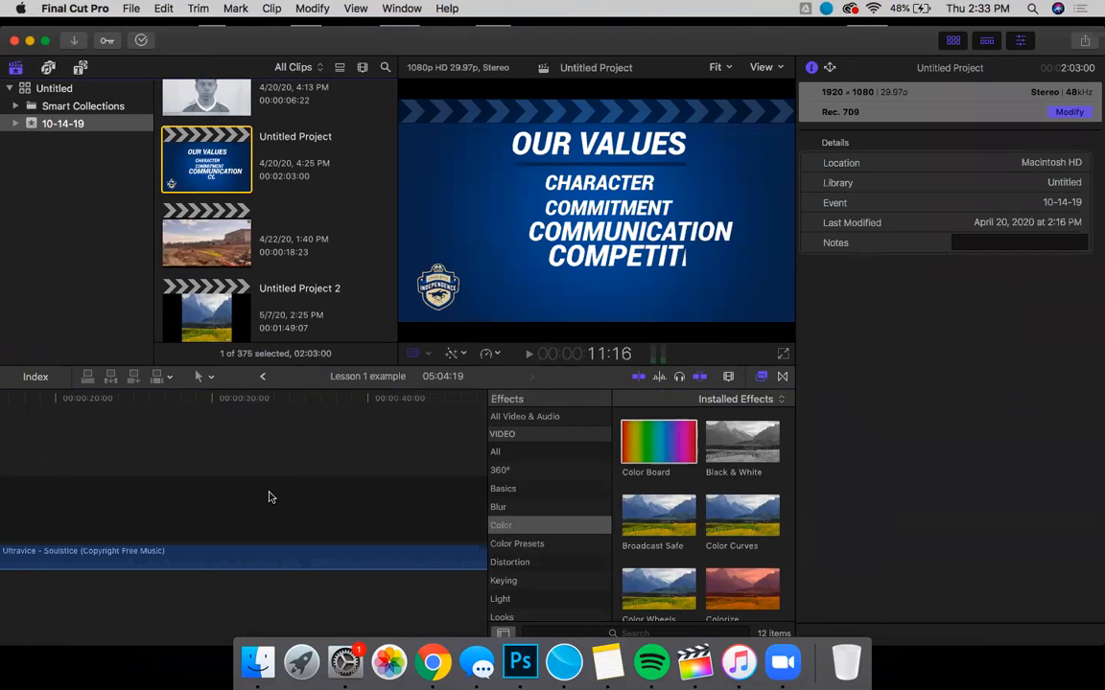
{"action": "double_click", "coordinate": [219, 174]}
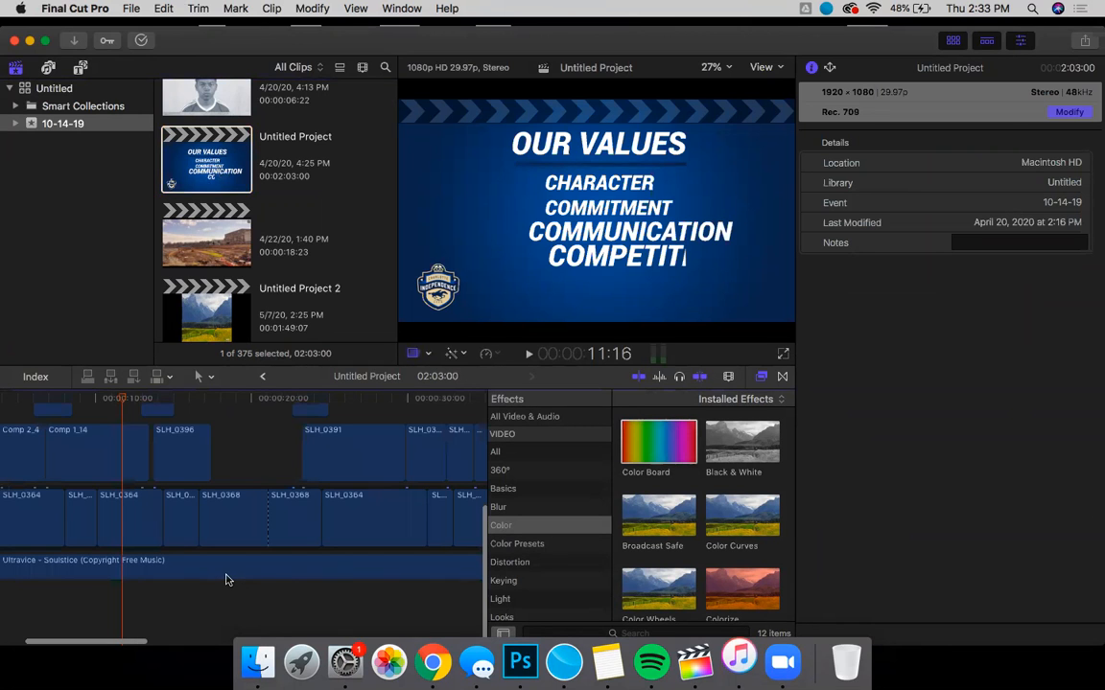
Play the timeline from 15:16 to about 19:29, across the cut from the SLH_0396 footage back to the interview.
{"action": "scroll", "coordinate": [227, 573], "scroll_direction": "right", "scroll_amount": 5}
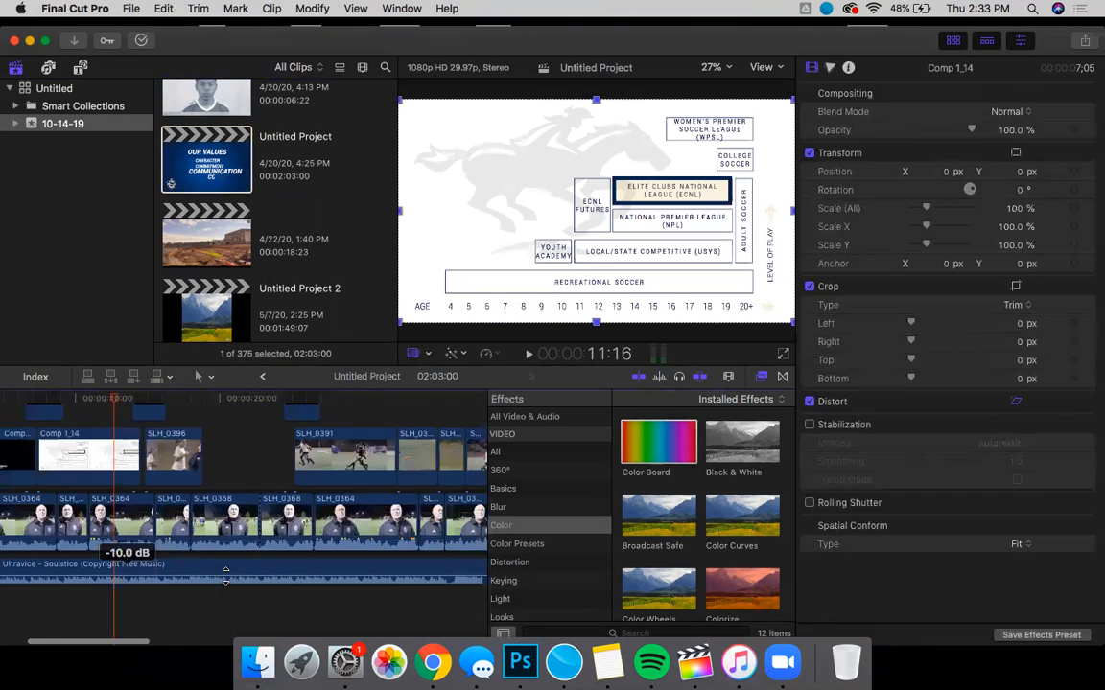
{"action": "scroll", "coordinate": [226, 579], "scroll_direction": "left", "scroll_amount": 5}
{"action": "scroll", "coordinate": [226, 579], "scroll_direction": "up", "scroll_amount": 3}
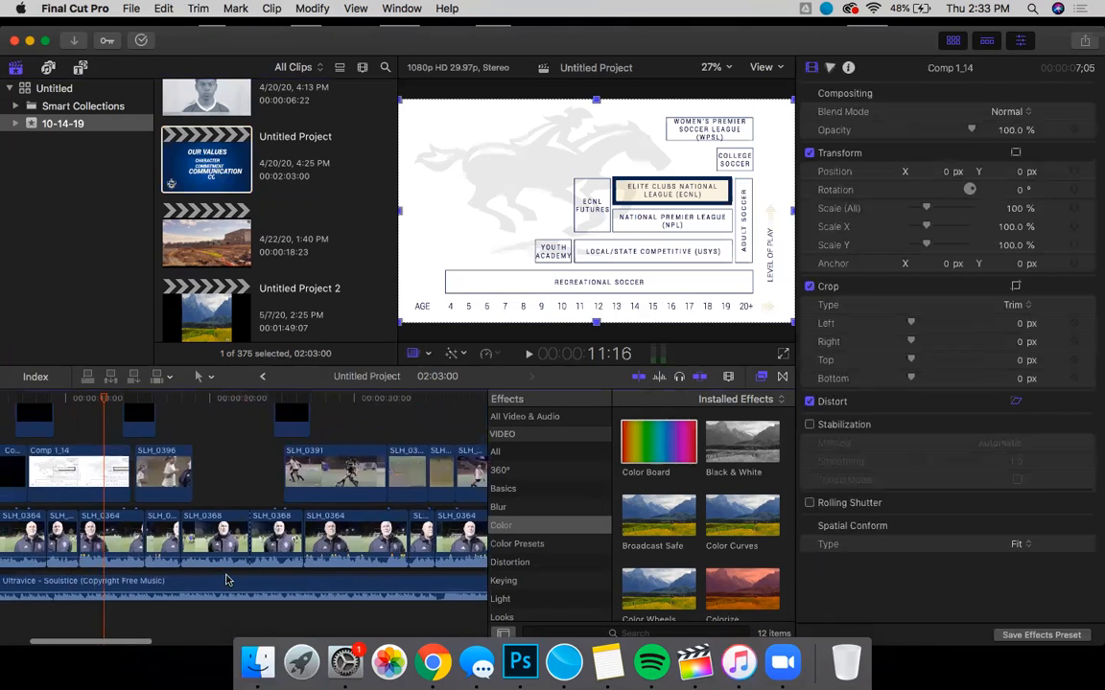
{"action": "scroll", "coordinate": [226, 579], "scroll_direction": "left", "scroll_amount": 2}
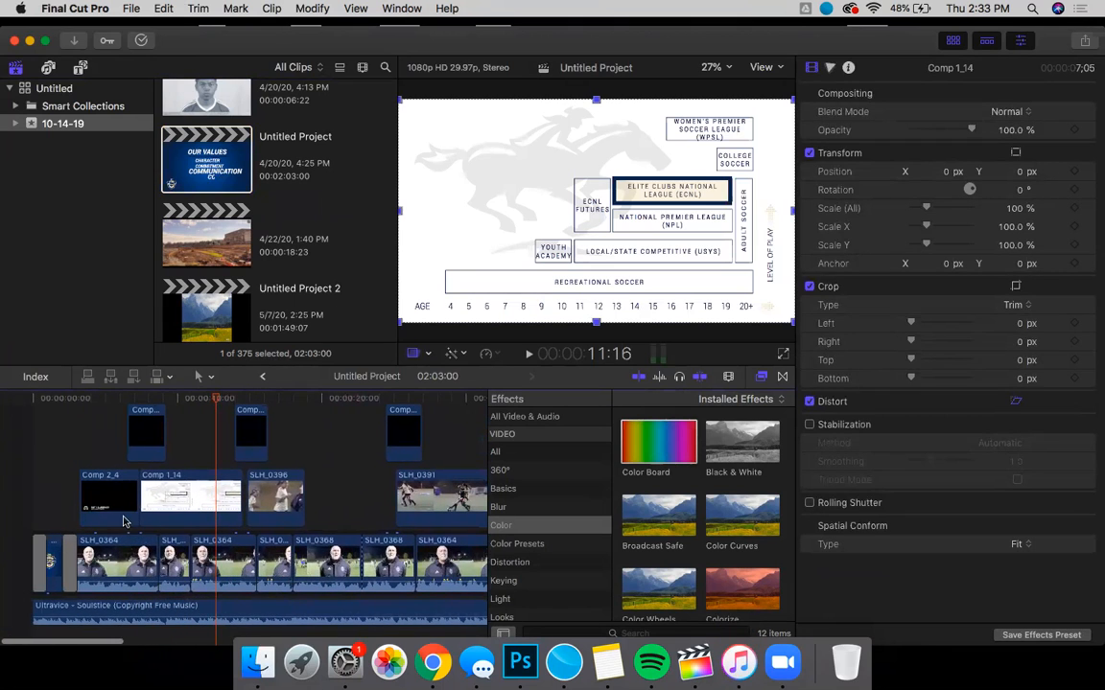
{"action": "left_click", "coordinate": [255, 396]}
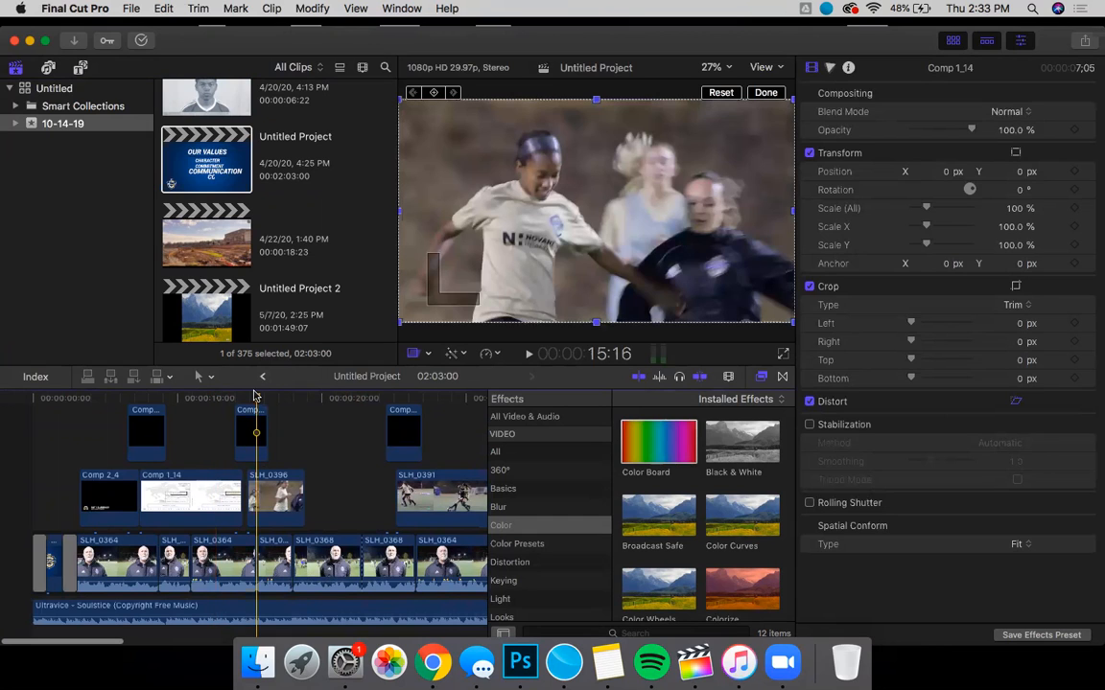
{"action": "left_click", "coordinate": [256, 410]}
{"action": "key", "text": "space"}
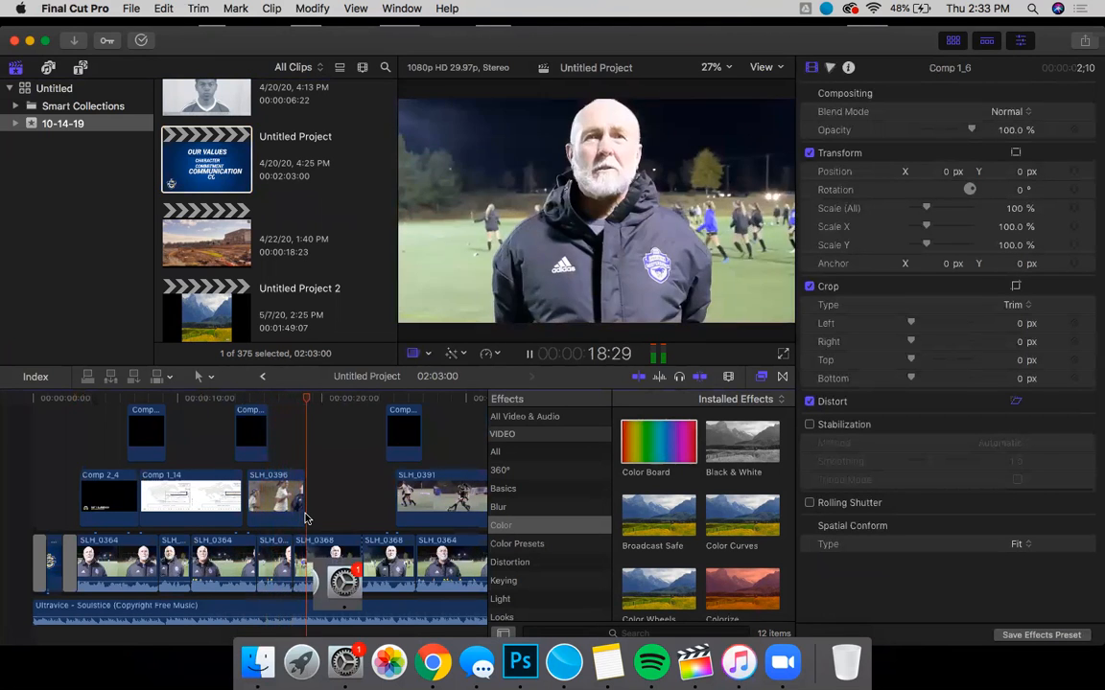
{"action": "key", "text": "space"}
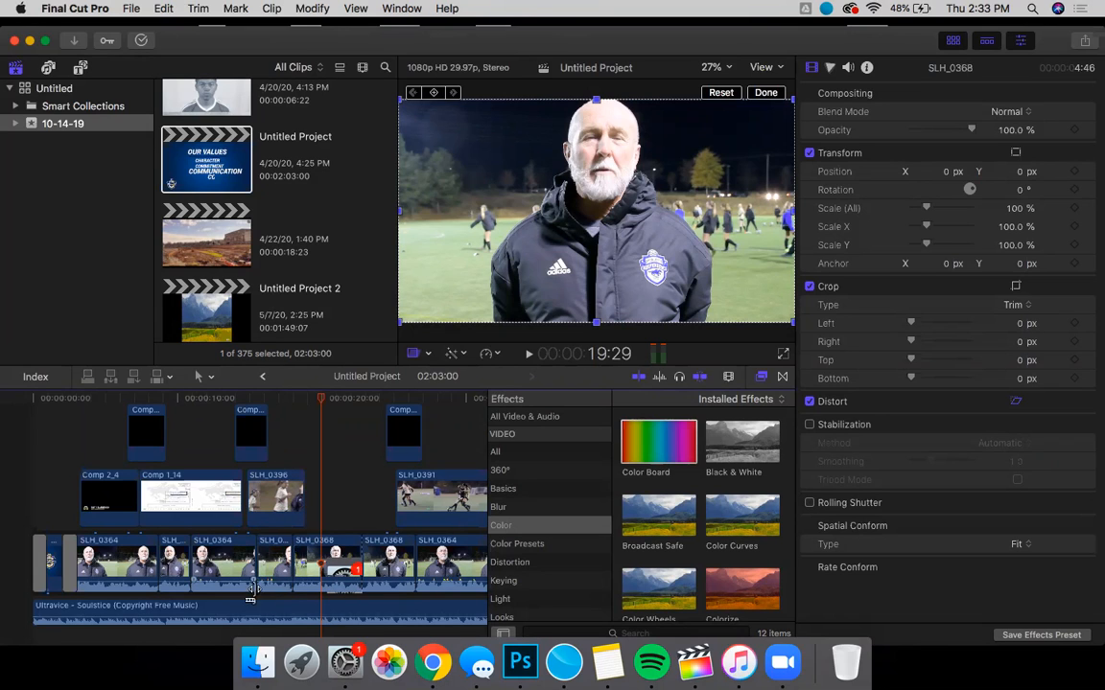
Inspect the frames at 18:01 and 20:01 around the end of SLH_0396 and select the SLH_0368 interview clip.
{"action": "left_click", "coordinate": [293, 467]}
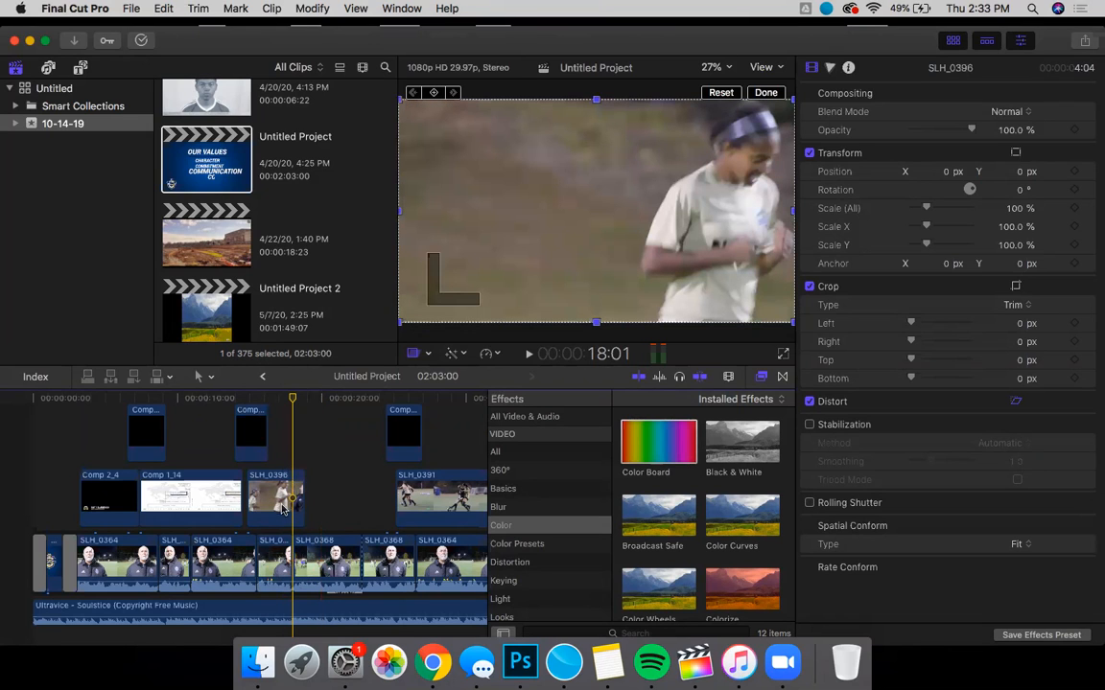
{"action": "left_click", "coordinate": [320, 493]}
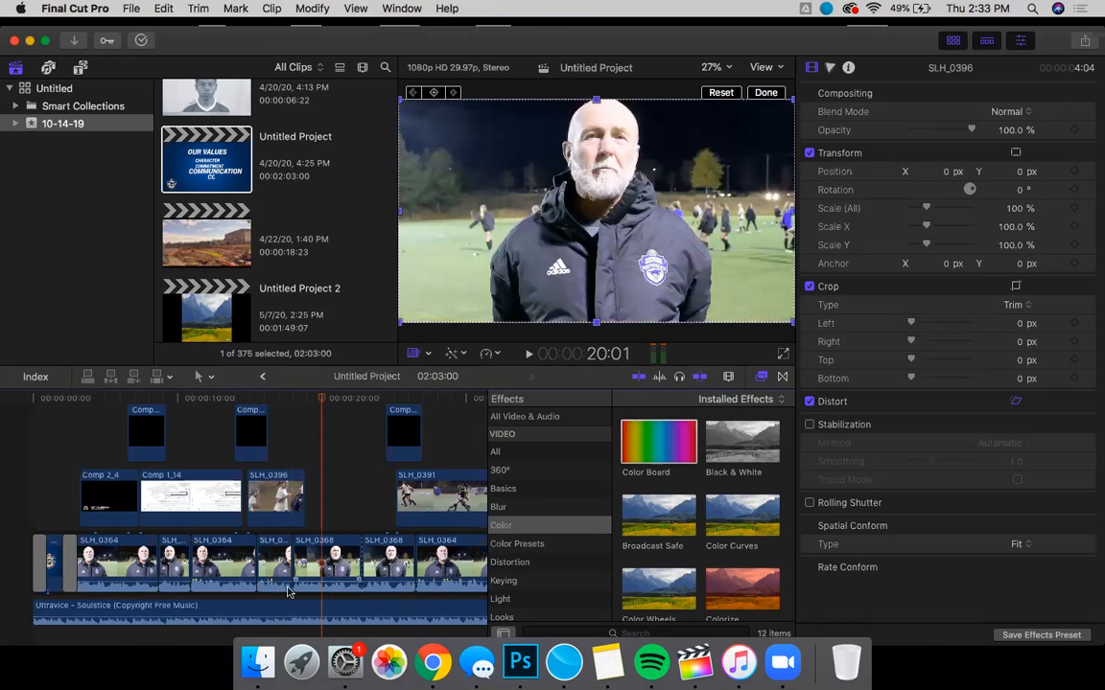
{"action": "left_click", "coordinate": [296, 583]}
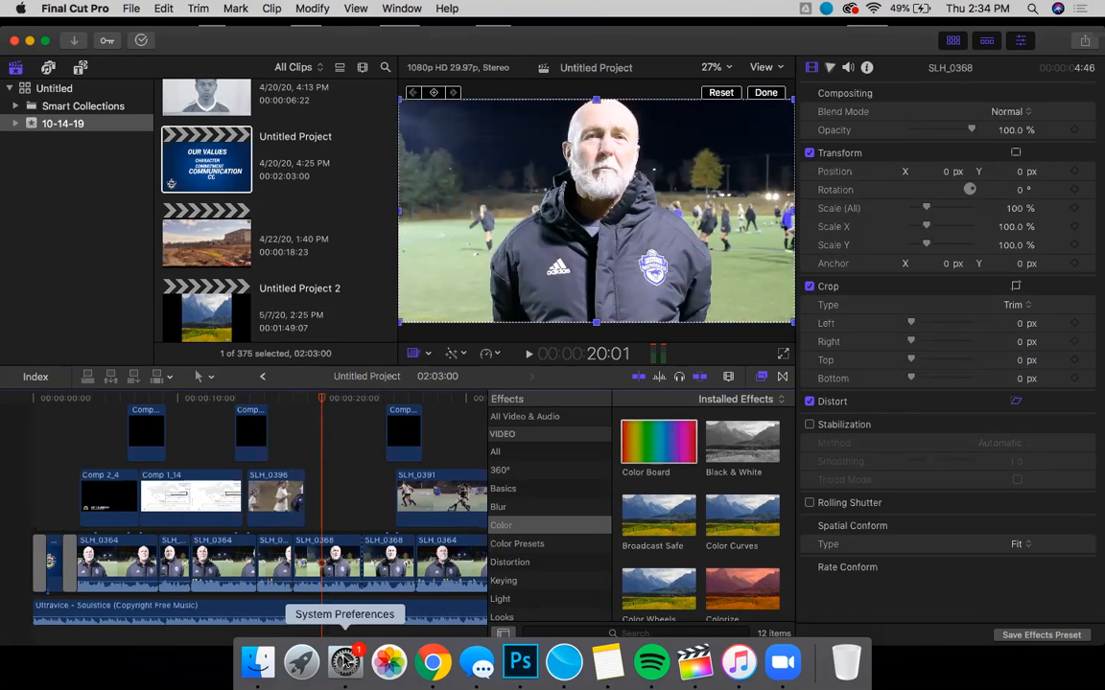
Switch to the presentation in Chrome and review the Audio - transitions slide down to the L cut definition.
{"action": "left_click", "coordinate": [432, 661]}
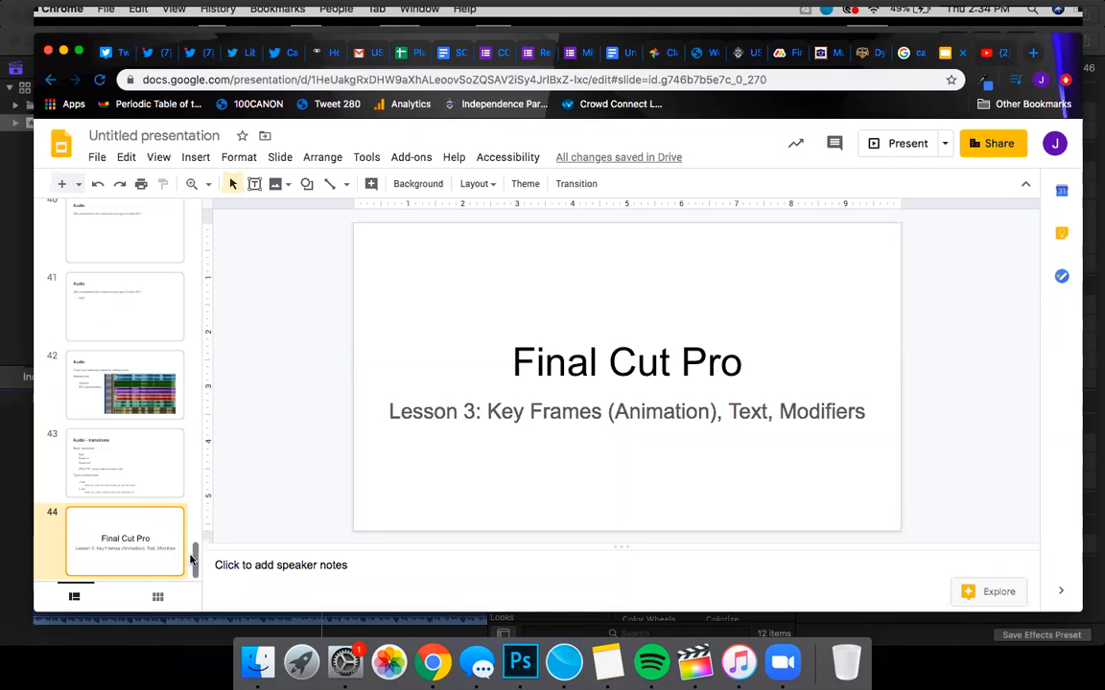
{"action": "left_click", "coordinate": [149, 462]}
{"action": "key", "text": "Down"}
{"action": "key", "text": "Up"}
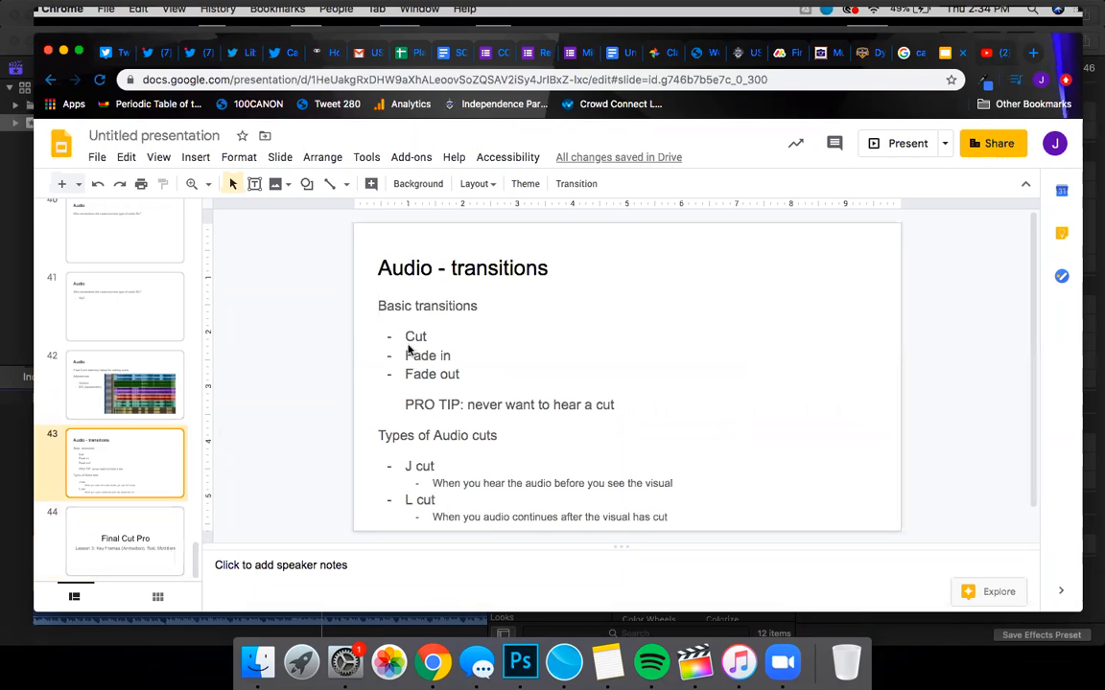
{"action": "scroll", "coordinate": [386, 443], "scroll_direction": "down", "scroll_amount": 1}
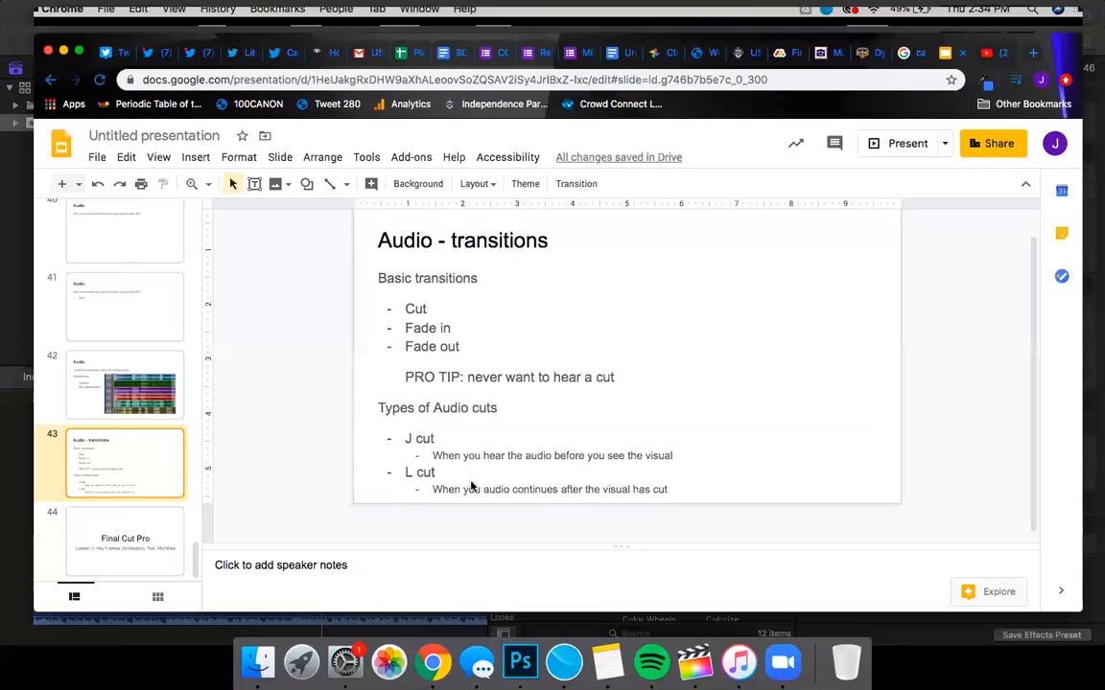
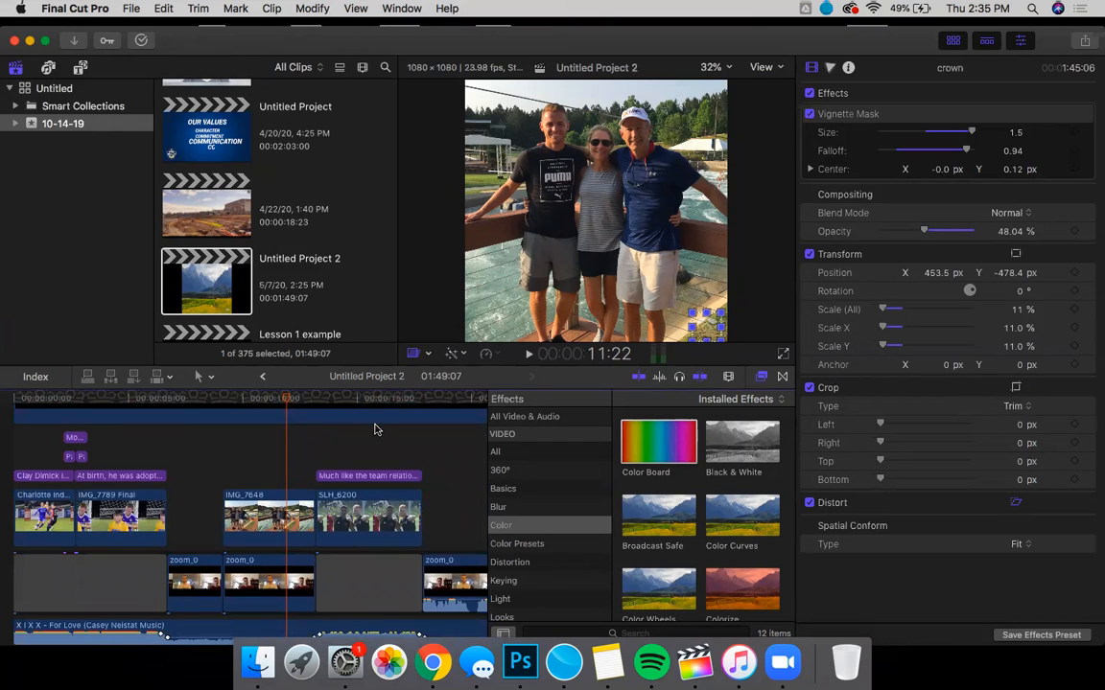
Turn off skimming in Untitled Project 2 and place the playhead at 3:06.
{"action": "left_click", "coordinate": [635, 378]}
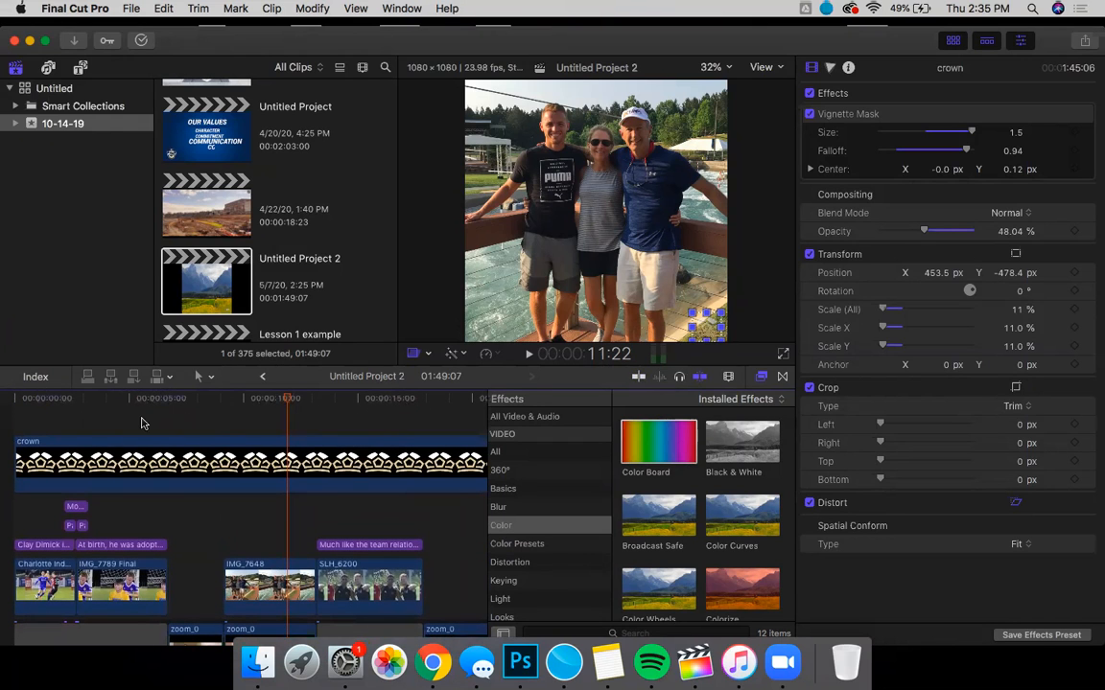
{"action": "left_click", "coordinate": [86, 393]}
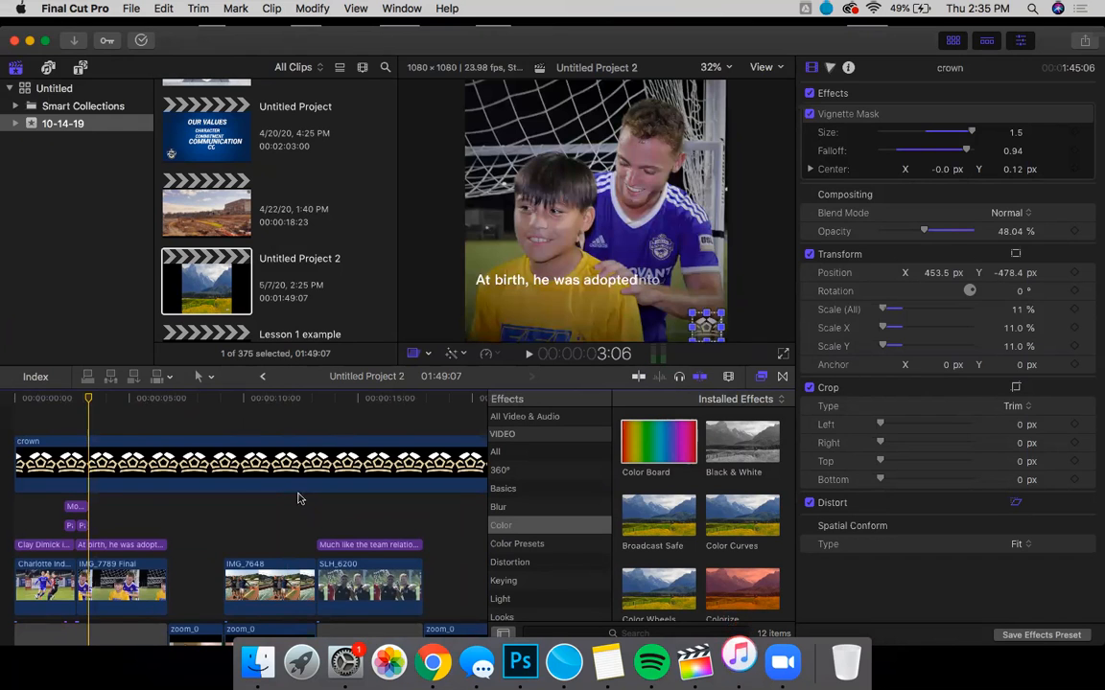
{"action": "scroll", "coordinate": [383, 493], "scroll_direction": "down", "scroll_amount": 4}
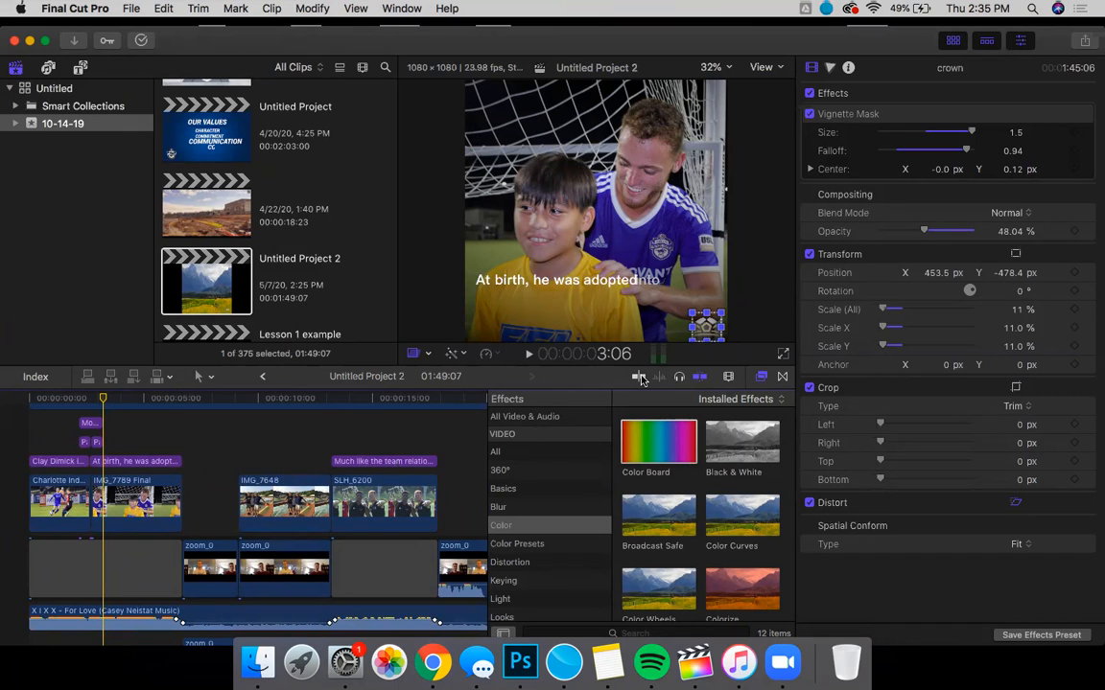
Look over the Untitled Project 2 timeline and place the playhead at 6:10 near the end of IMG_7789 Final.
{"action": "scroll", "coordinate": [238, 566], "scroll_direction": "down", "scroll_amount": 2}
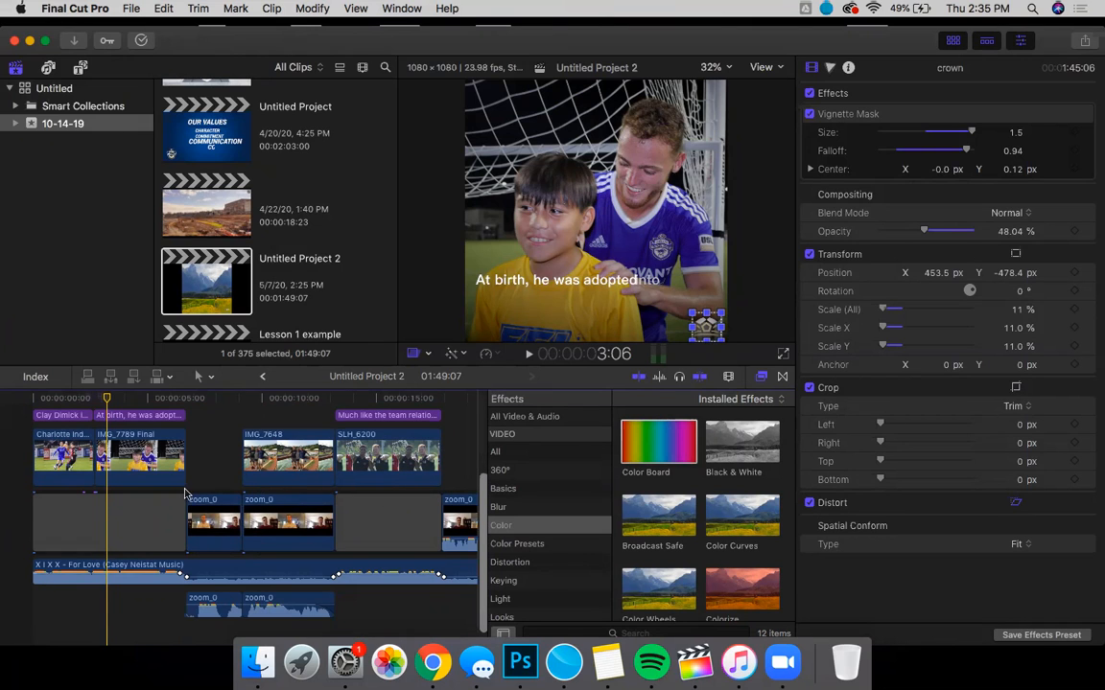
{"action": "scroll", "coordinate": [185, 493], "scroll_direction": "up", "scroll_amount": 2}
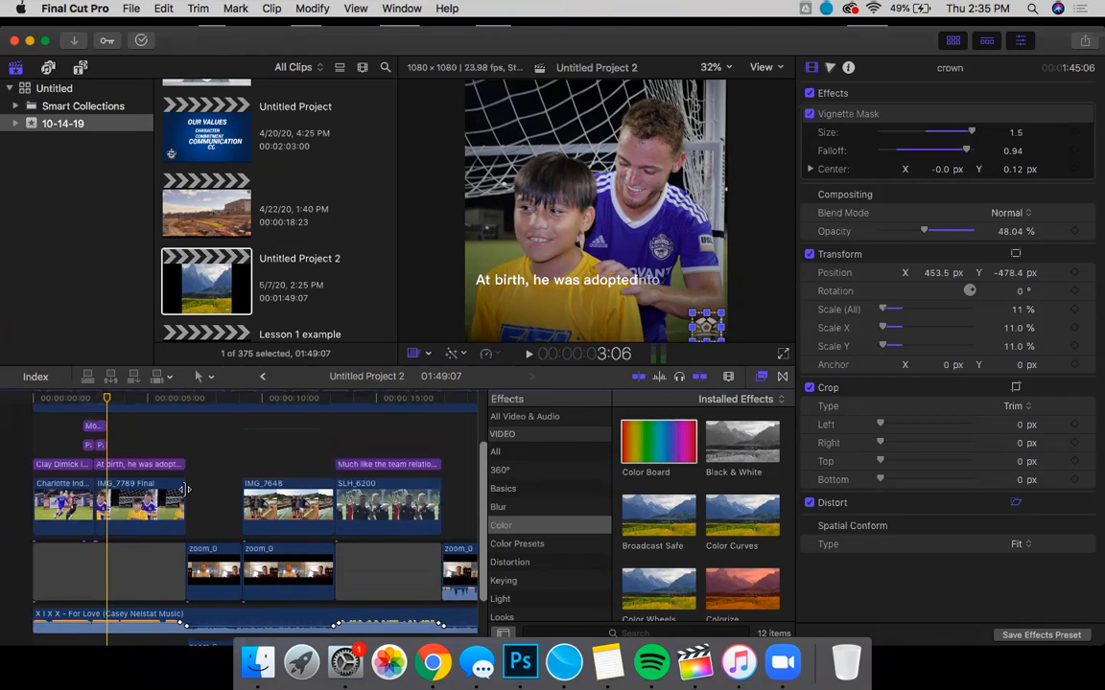
{"action": "scroll", "coordinate": [177, 401], "scroll_direction": "up", "scroll_amount": 2}
{"action": "left_click", "coordinate": [177, 401]}
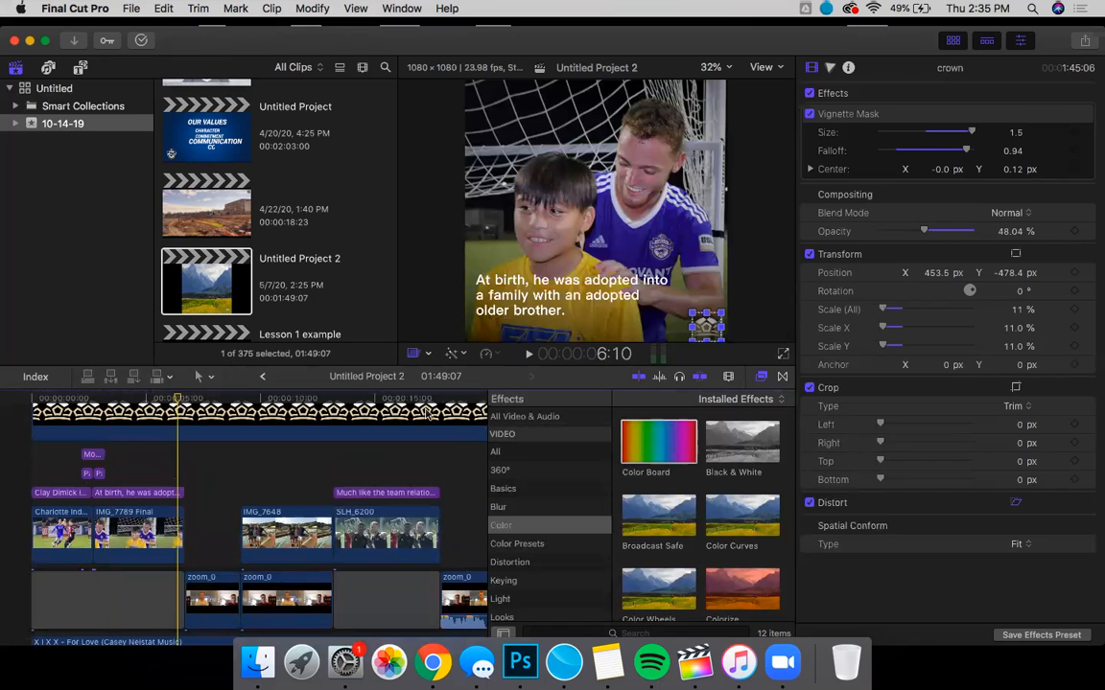
{"action": "left_click", "coordinate": [443, 410]}
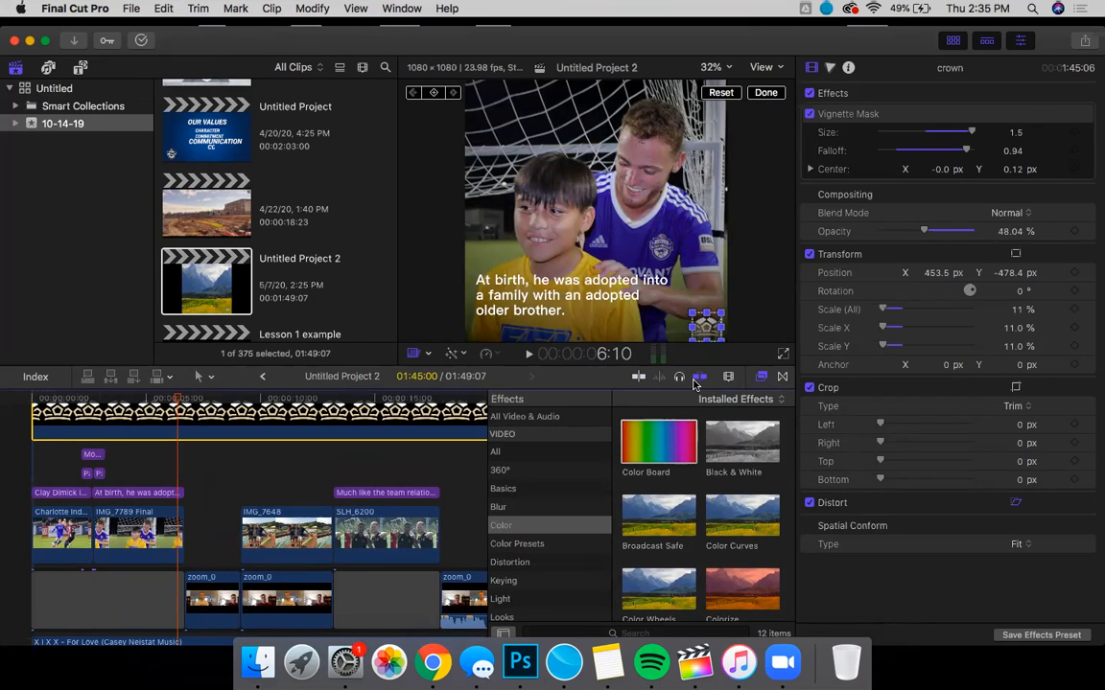
Try moving the playhead around the zoom_0 and IMG_7648 cut, leaving skimming on, snapping off and the playhead at 9:10.
{"action": "left_click", "coordinate": [638, 378]}
{"action": "key", "text": "n"}
{"action": "left_click", "coordinate": [240, 410]}
{"action": "left_click", "coordinate": [230, 411]}
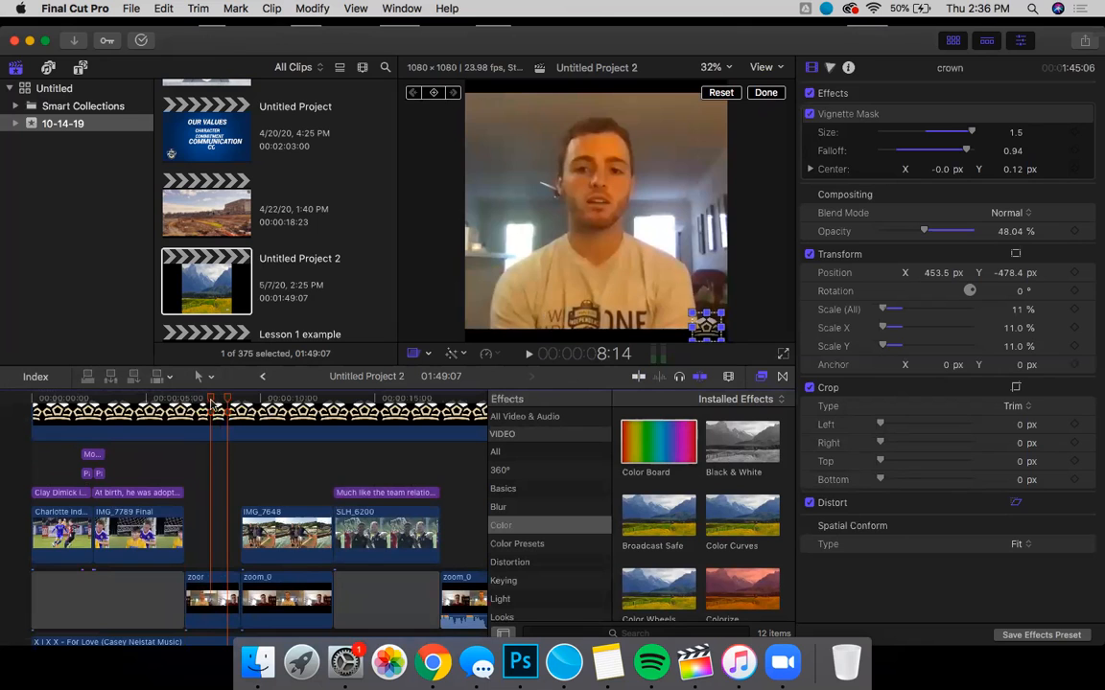
{"action": "left_click", "coordinate": [280, 399]}
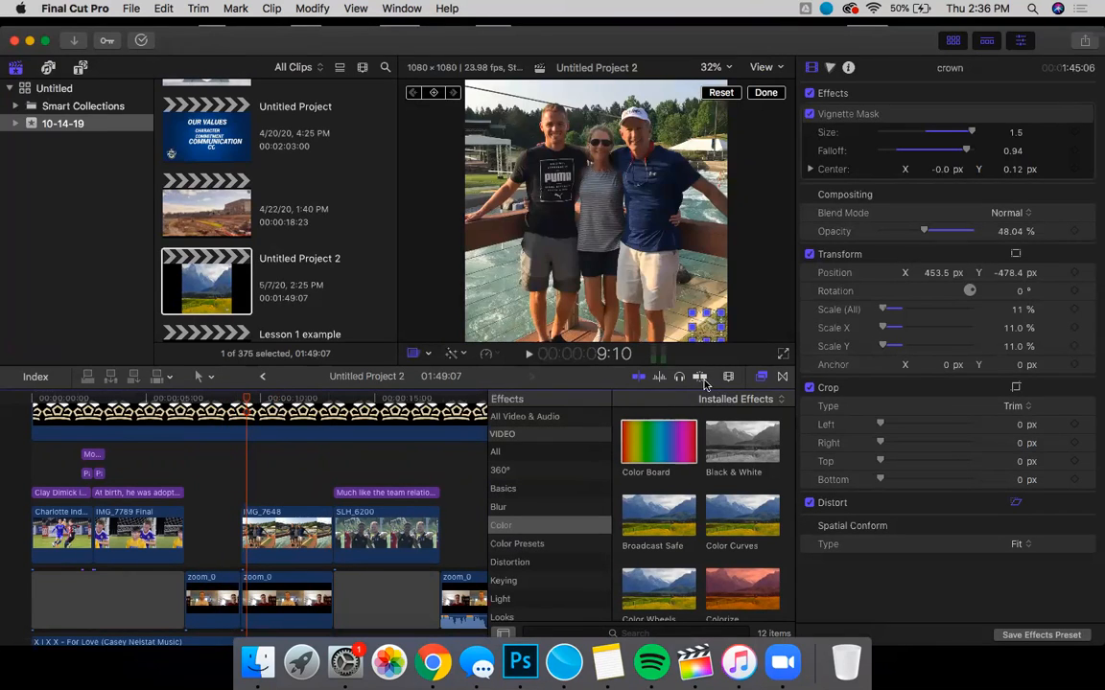
Close the Effects browser, open the Transitions browser and list all the installed transitions.
{"action": "left_click", "coordinate": [761, 379]}
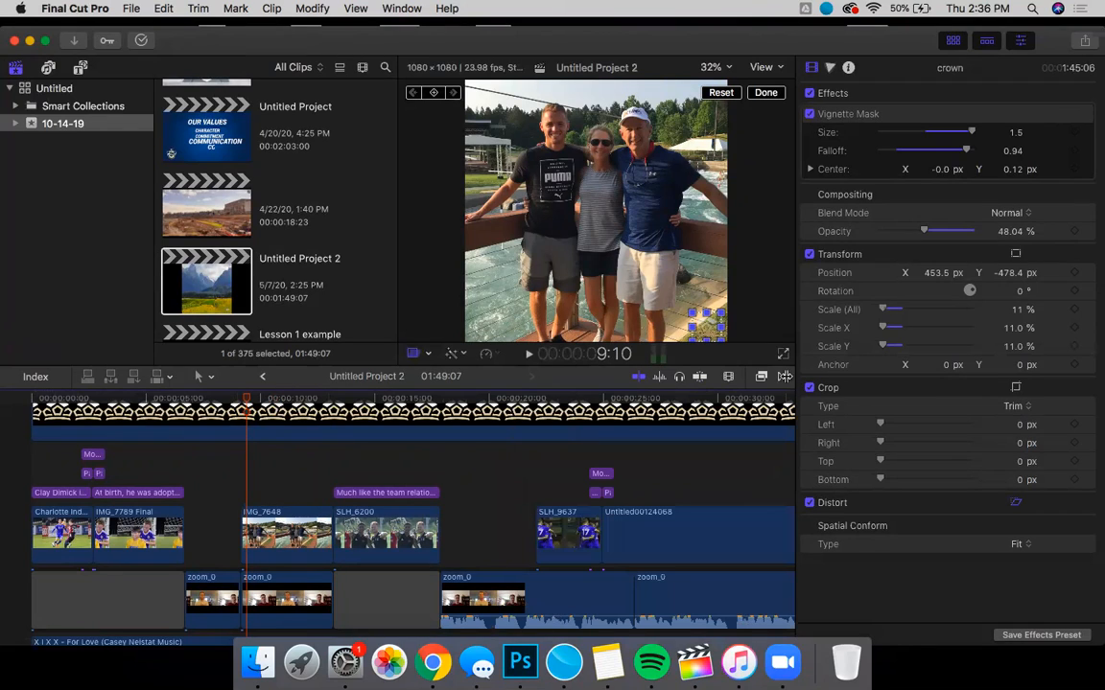
{"action": "left_click", "coordinate": [782, 378]}
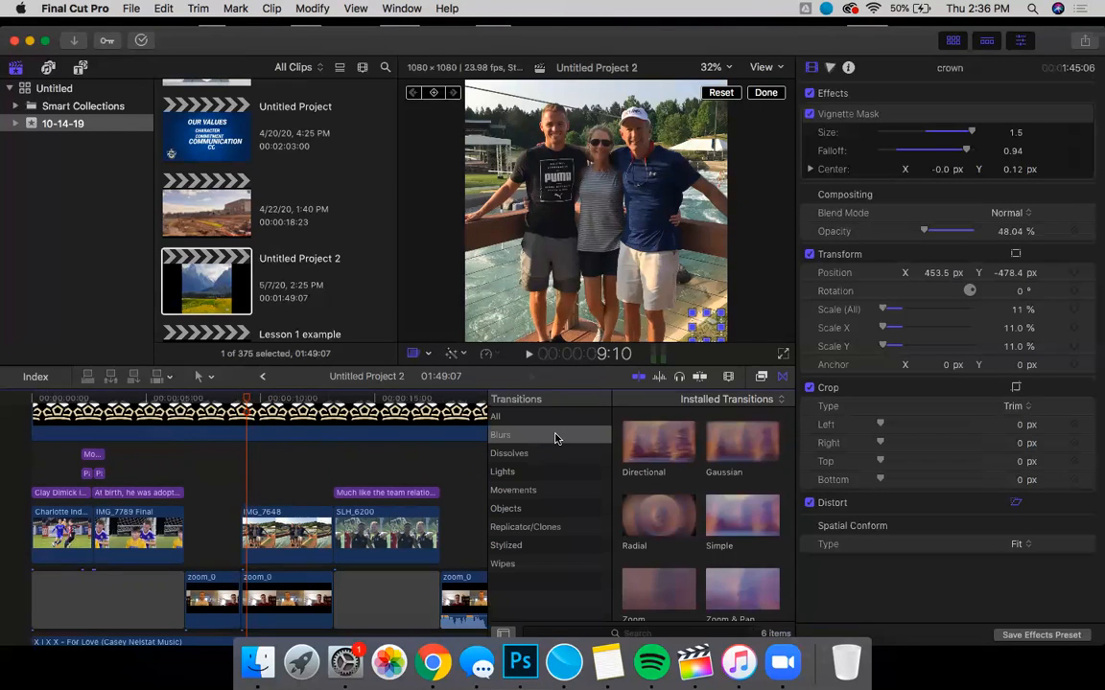
{"action": "scroll", "coordinate": [361, 559], "scroll_direction": "right", "scroll_amount": 20}
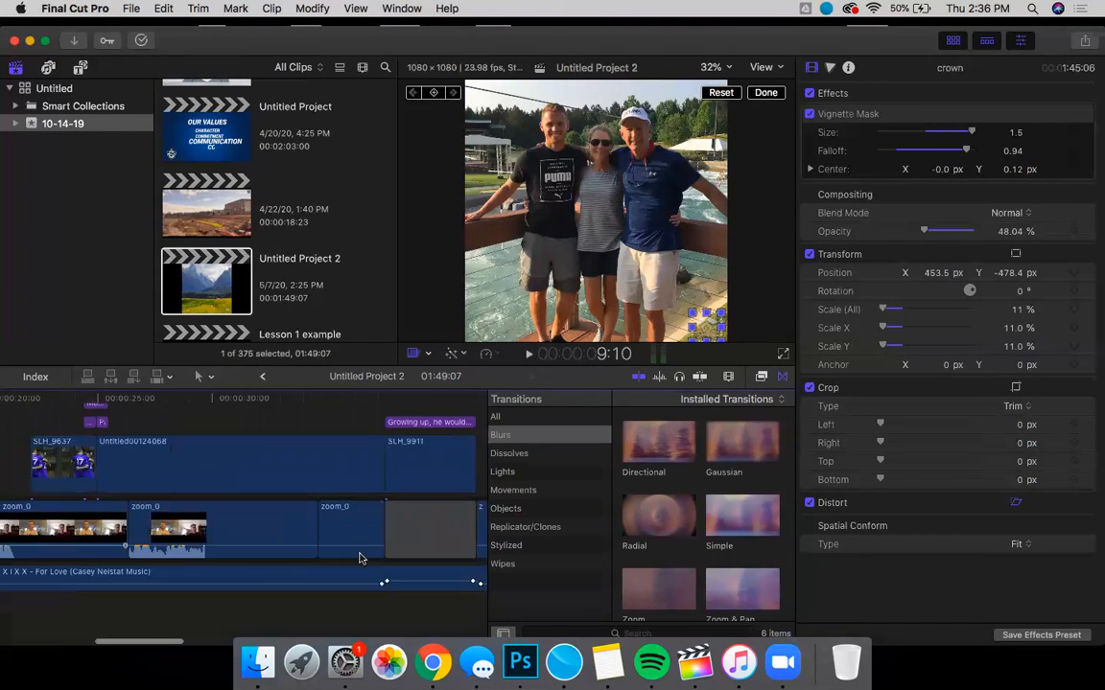
{"action": "scroll", "coordinate": [361, 559], "scroll_direction": "left", "scroll_amount": 5}
{"action": "scroll", "coordinate": [361, 559], "scroll_direction": "up", "scroll_amount": 2}
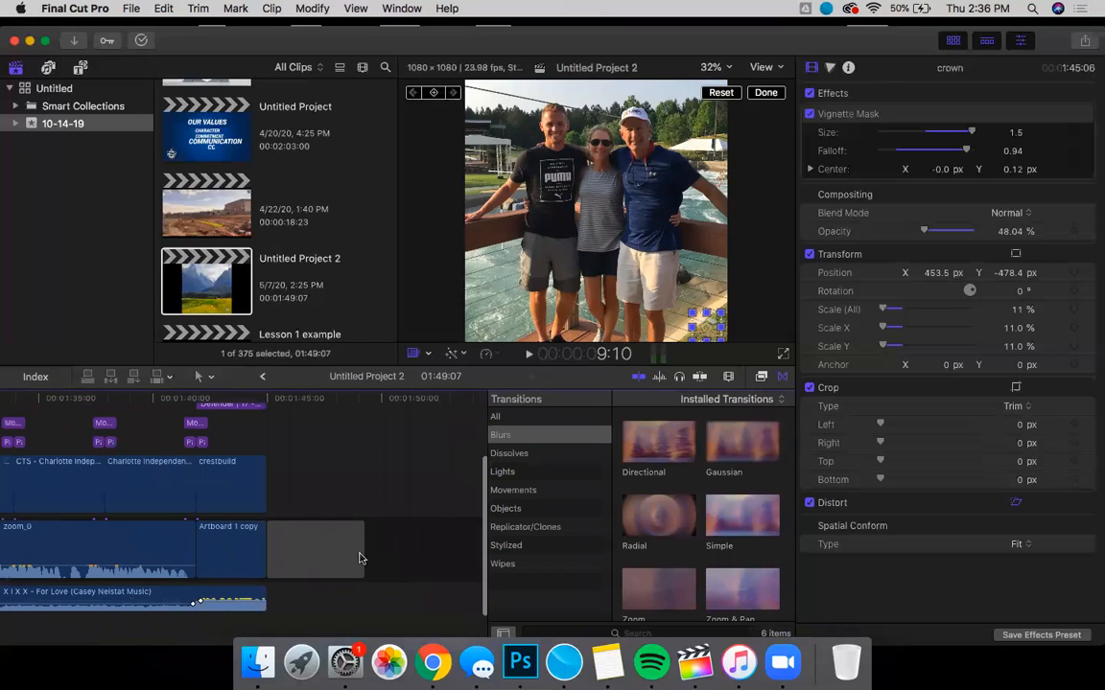
{"action": "scroll", "coordinate": [665, 553], "scroll_direction": "down", "scroll_amount": 2}
{"action": "scroll", "coordinate": [665, 553], "scroll_direction": "up", "scroll_amount": 2}
{"action": "left_click", "coordinate": [499, 417]}
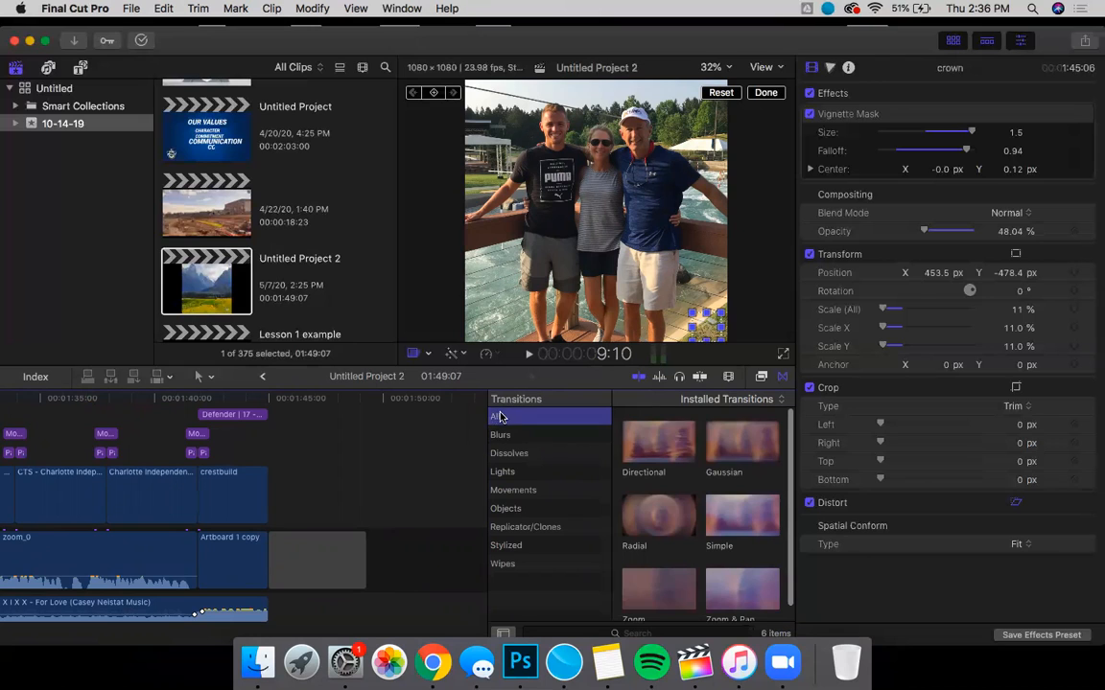
Add the Lens Flare transition to the end of the Artboard 1 copy clip.
{"action": "scroll", "coordinate": [738, 508], "scroll_direction": "down", "scroll_amount": 5}
{"action": "scroll", "coordinate": [738, 508], "scroll_direction": "down", "scroll_amount": 10}
{"action": "scroll", "coordinate": [738, 508], "scroll_direction": "up", "scroll_amount": 10}
{"action": "scroll", "coordinate": [739, 508], "scroll_direction": "up", "scroll_amount": 5}
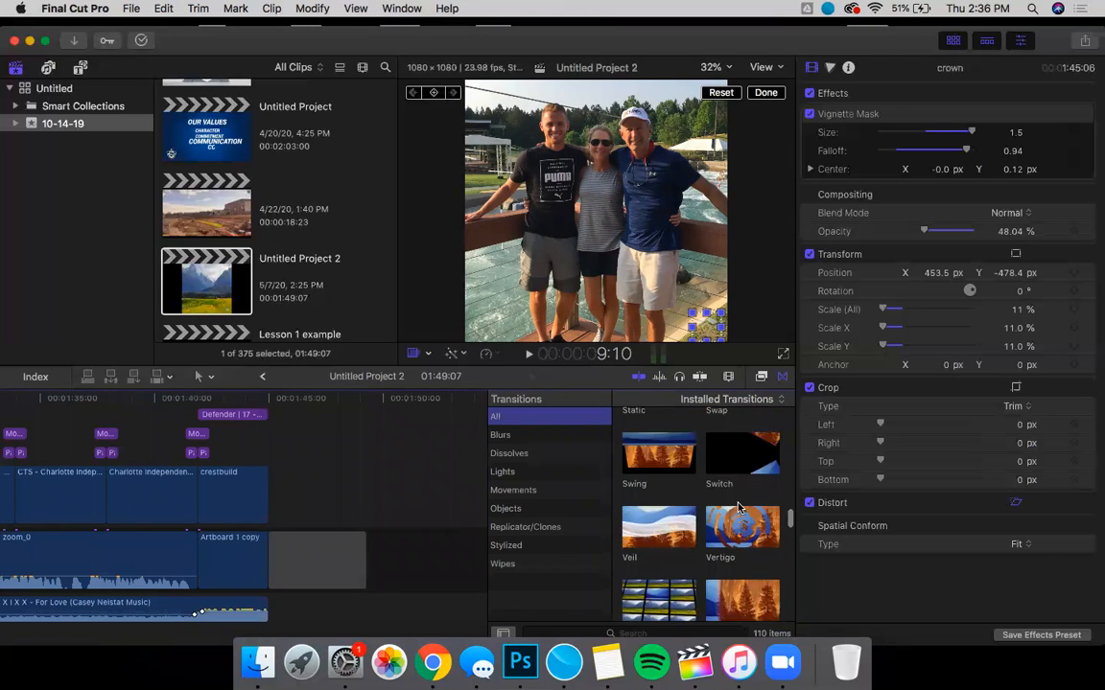
{"action": "scroll", "coordinate": [738, 508], "scroll_direction": "up", "scroll_amount": 5}
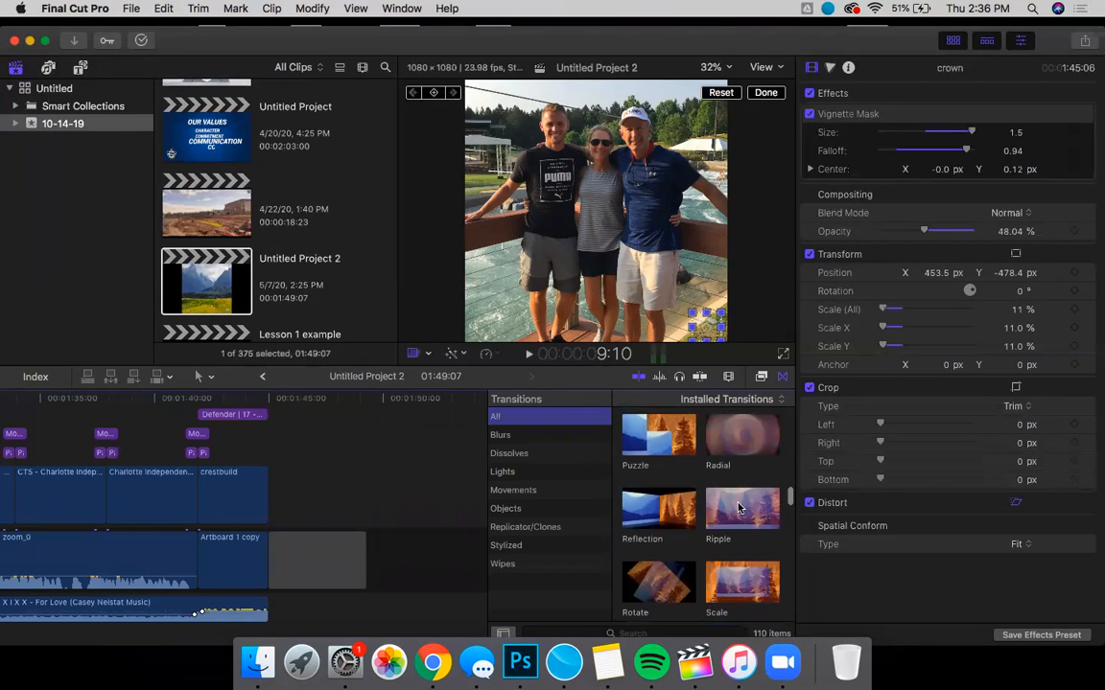
{"action": "scroll", "coordinate": [738, 509], "scroll_direction": "up", "scroll_amount": 4}
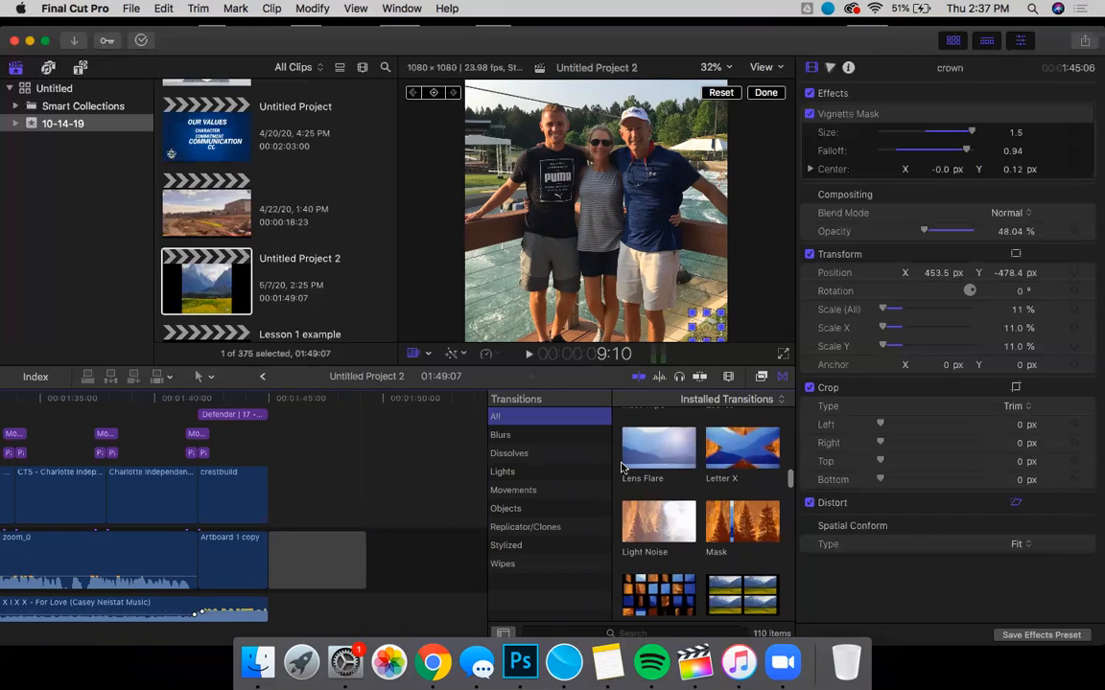
{"action": "left_click", "coordinate": [256, 397]}
{"action": "left_click", "coordinate": [256, 570]}
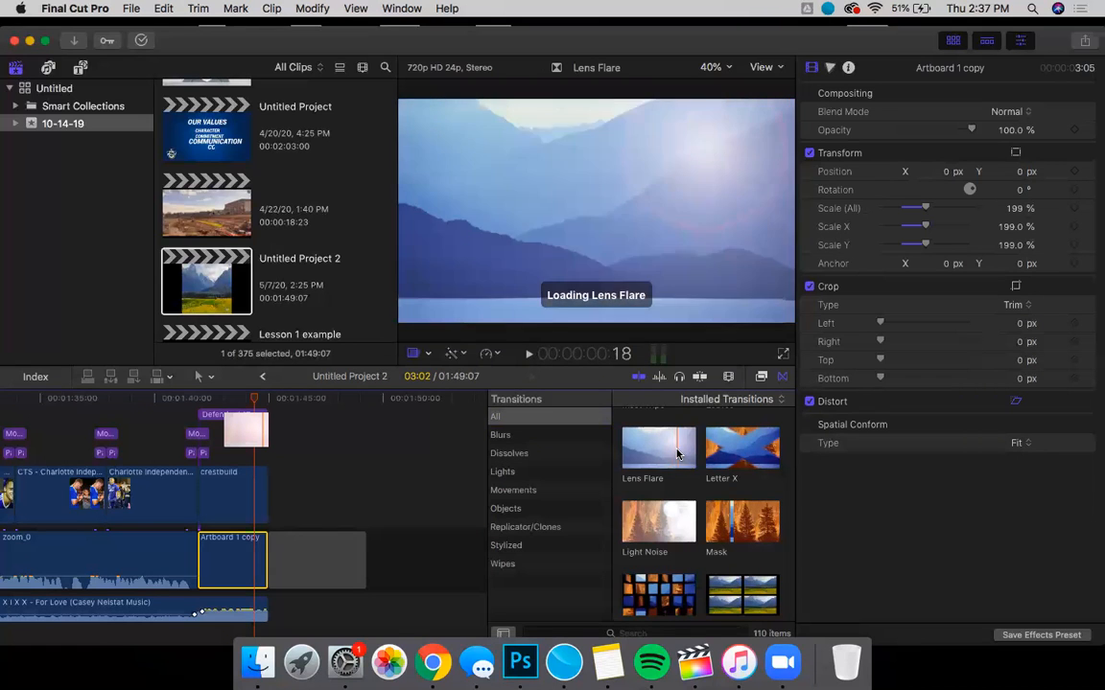
{"action": "left_click_drag", "start_coordinate": [674, 453], "coordinate": [274, 543]}
Play back the Lens Flare transition from within the Artboard 1 copy clip.
{"action": "key", "text": "space"}
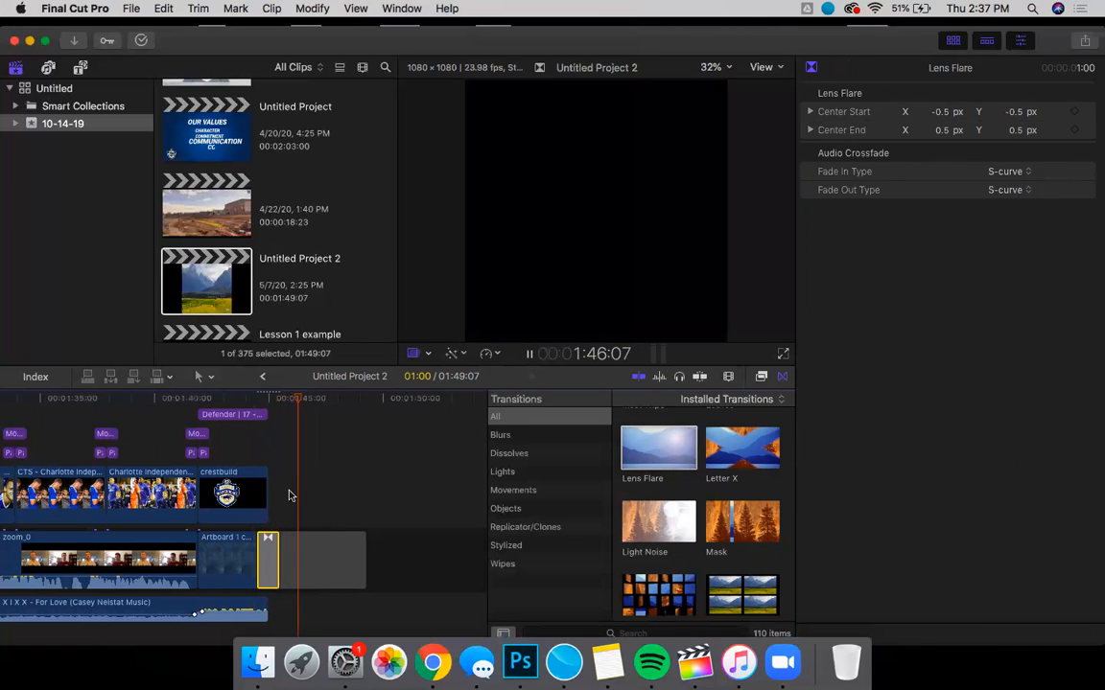
{"action": "key", "text": "XF86AudioRaiseVolume"}
{"action": "key", "text": "space"}
{"action": "left_click", "coordinate": [249, 396]}
{"action": "key", "text": "space"}
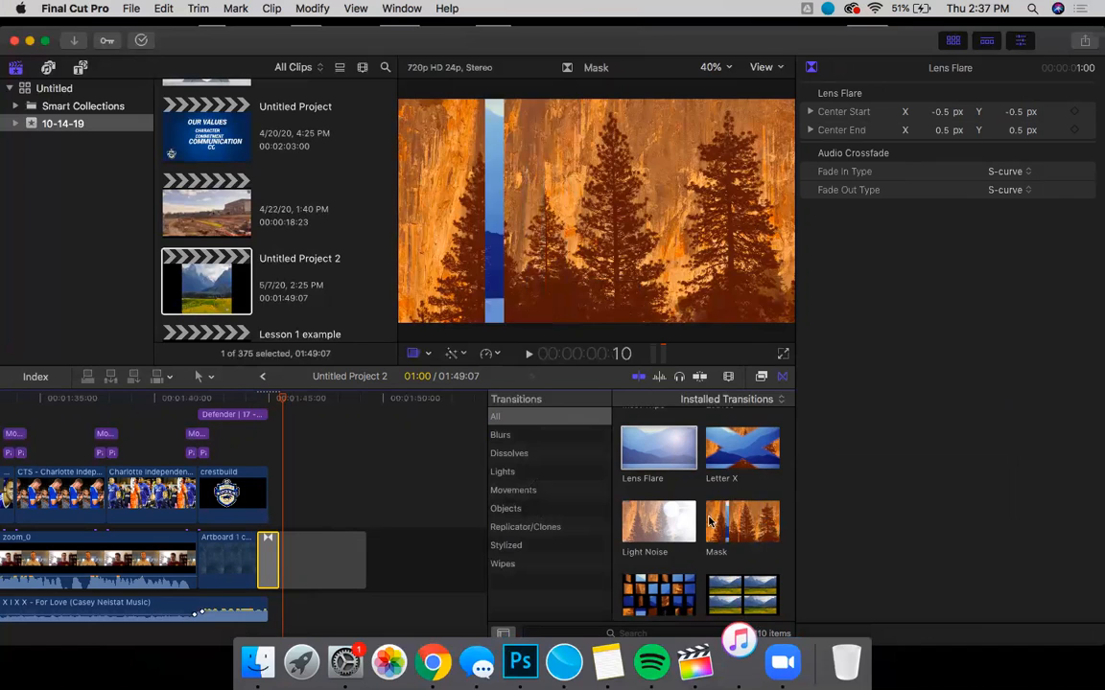
Replace the Transitions browser with the Effects browser and list the EQ audio effects.
{"action": "scroll", "coordinate": [703, 515], "scroll_direction": "up", "scroll_amount": 6}
{"action": "scroll", "coordinate": [702, 515], "scroll_direction": "up", "scroll_amount": 5}
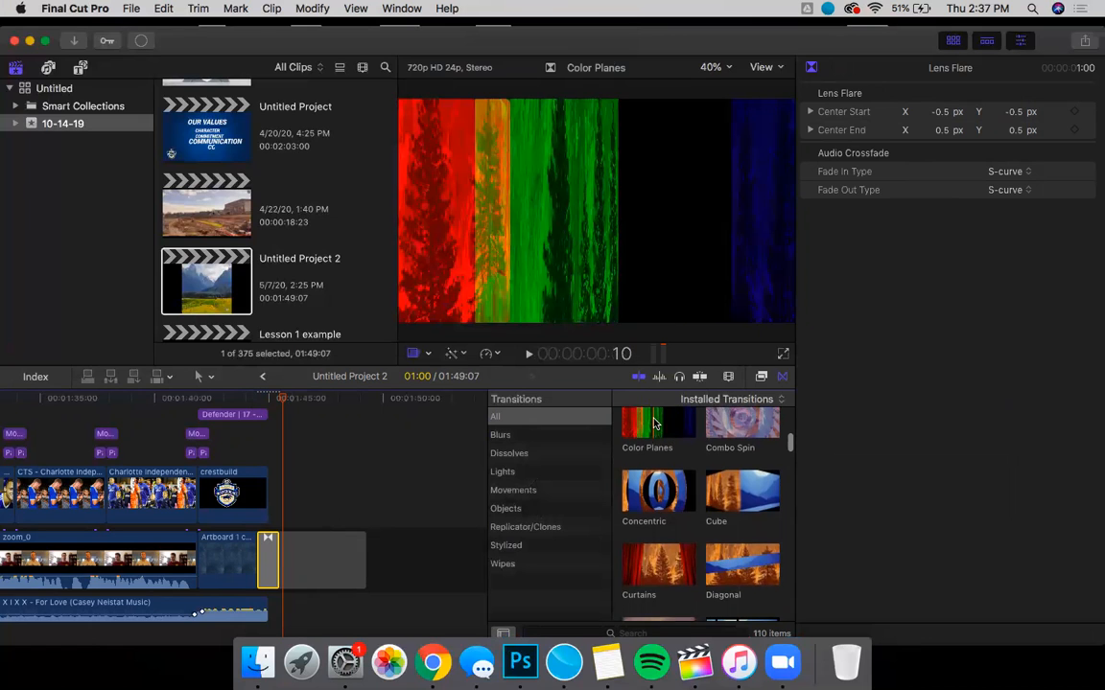
{"action": "scroll", "coordinate": [703, 460], "scroll_direction": "up", "scroll_amount": 3}
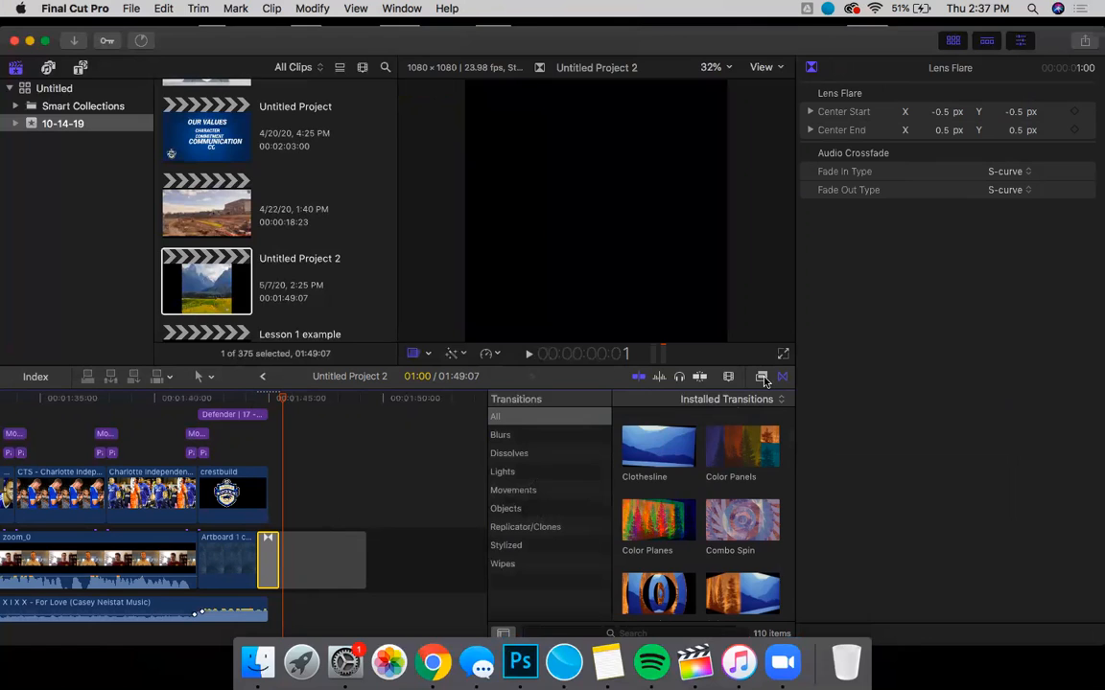
{"action": "left_click", "coordinate": [761, 376]}
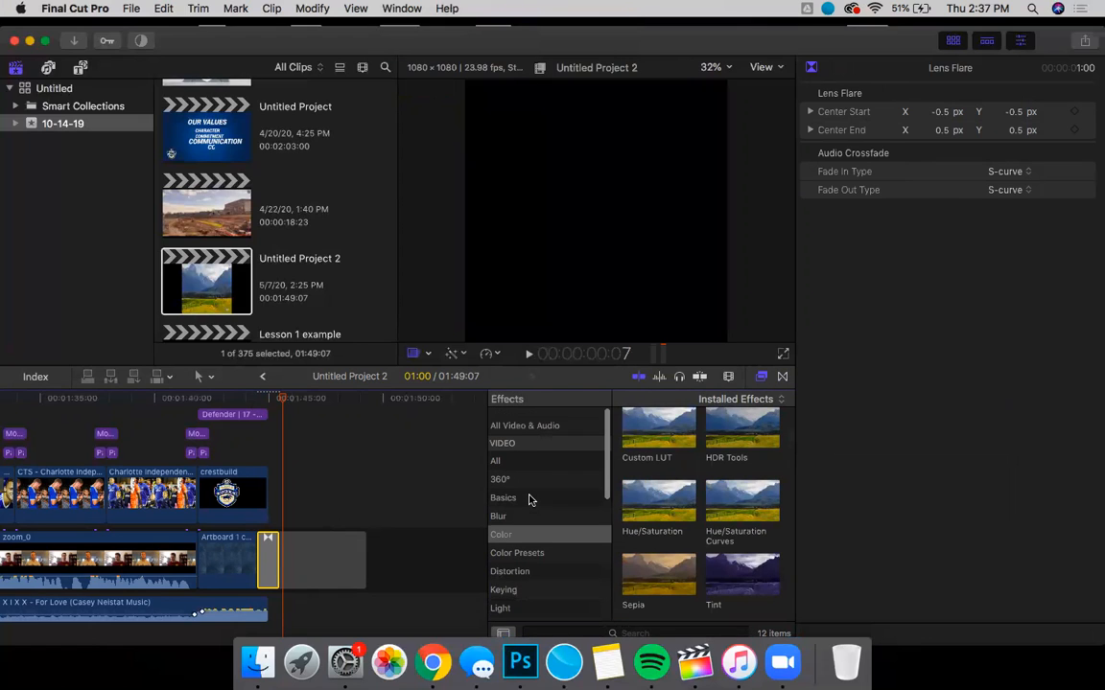
{"action": "scroll", "coordinate": [673, 470], "scroll_direction": "up", "scroll_amount": 5}
{"action": "scroll", "coordinate": [573, 561], "scroll_direction": "down", "scroll_amount": 5}
{"action": "scroll", "coordinate": [573, 561], "scroll_direction": "up", "scroll_amount": 5}
{"action": "scroll", "coordinate": [572, 561], "scroll_direction": "down", "scroll_amount": 2}
{"action": "scroll", "coordinate": [572, 561], "scroll_direction": "up", "scroll_amount": 1}
{"action": "scroll", "coordinate": [572, 561], "scroll_direction": "down", "scroll_amount": 8}
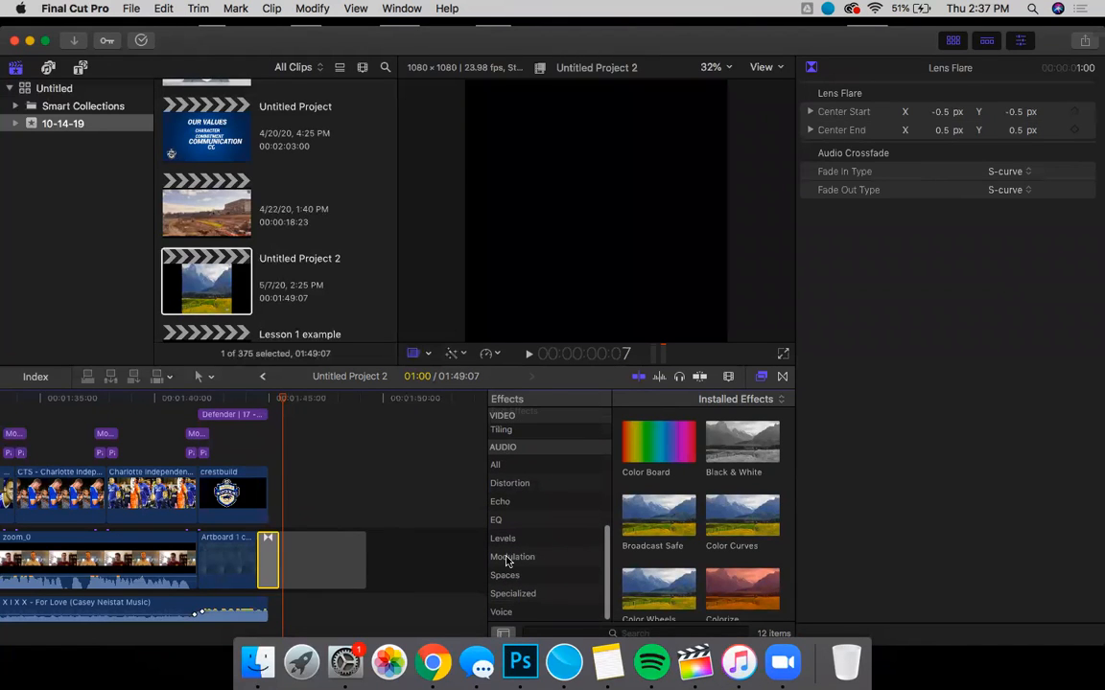
{"action": "left_click", "coordinate": [512, 525]}
Look through the EQ audio effects and select Bass Enhancer.
{"action": "scroll", "coordinate": [690, 537], "scroll_direction": "down", "scroll_amount": 8}
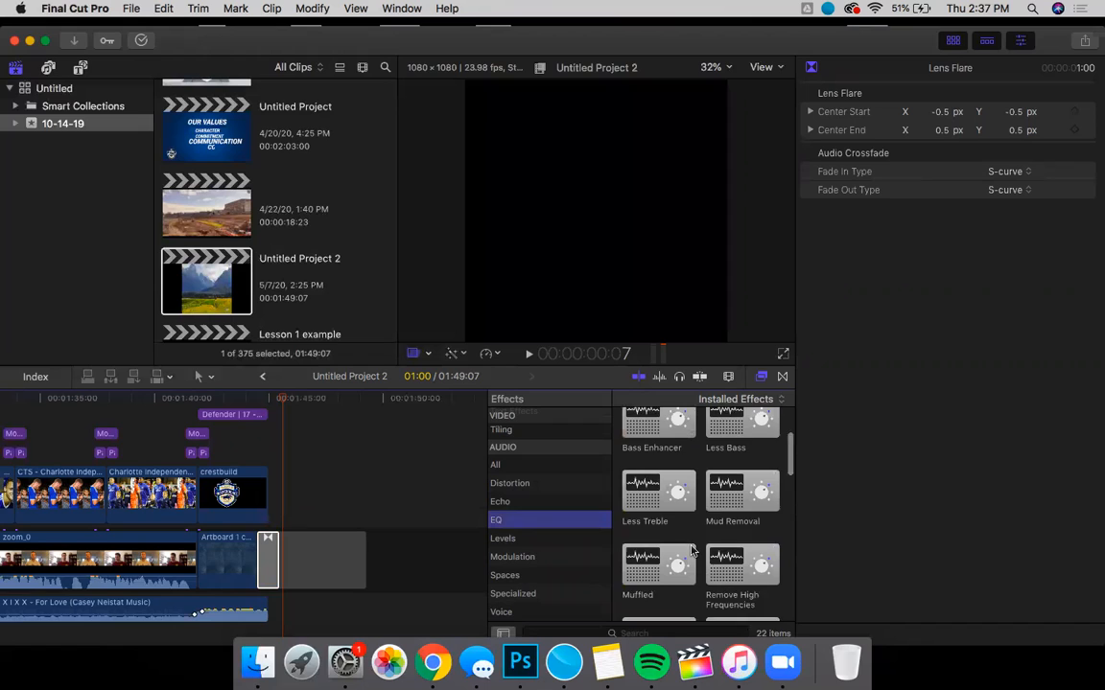
{"action": "scroll", "coordinate": [690, 550], "scroll_direction": "down", "scroll_amount": 2}
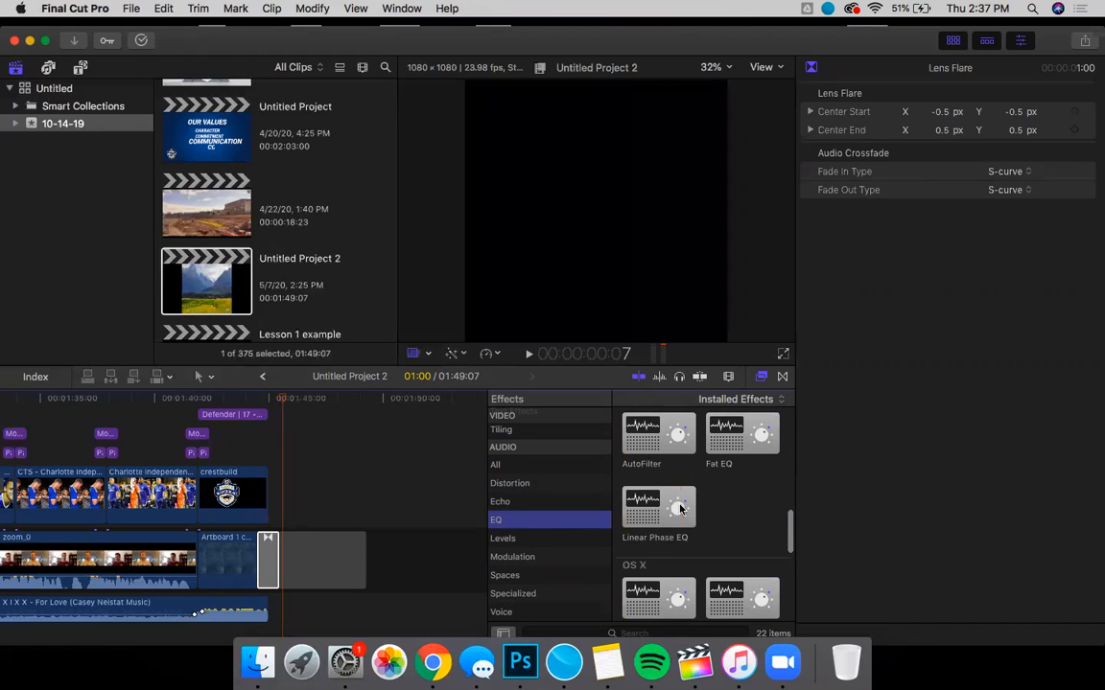
{"action": "scroll", "coordinate": [680, 509], "scroll_direction": "up", "scroll_amount": 4}
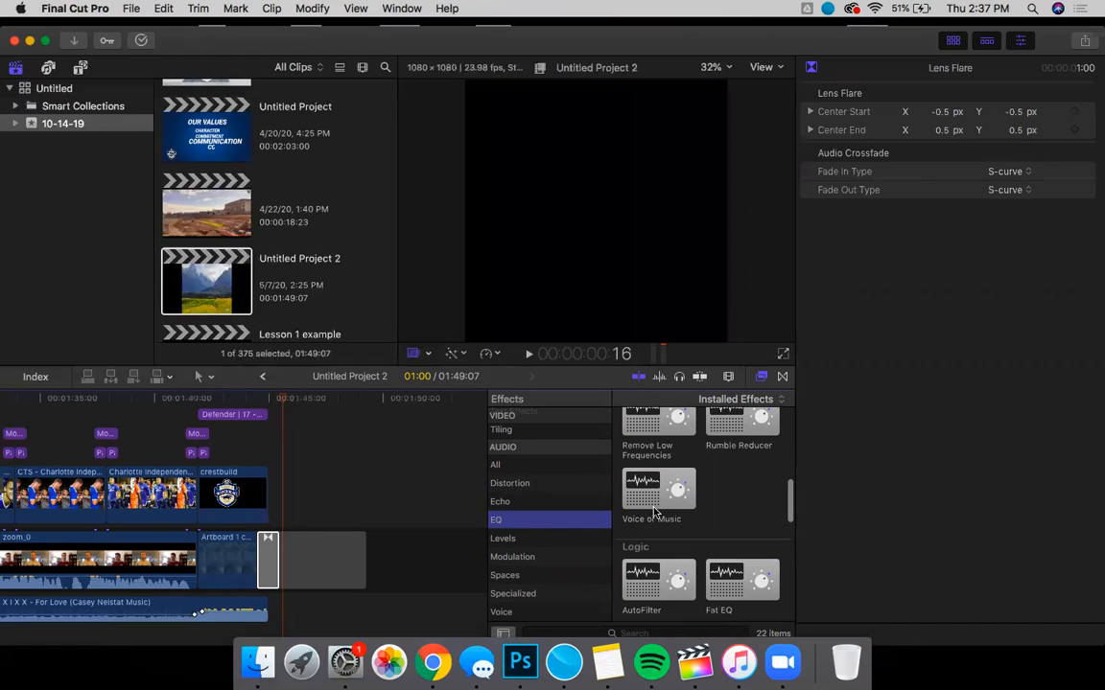
{"action": "scroll", "coordinate": [655, 513], "scroll_direction": "down", "scroll_amount": 4}
{"action": "scroll", "coordinate": [655, 513], "scroll_direction": "up", "scroll_amount": 5}
{"action": "scroll", "coordinate": [655, 513], "scroll_direction": "up", "scroll_amount": 5}
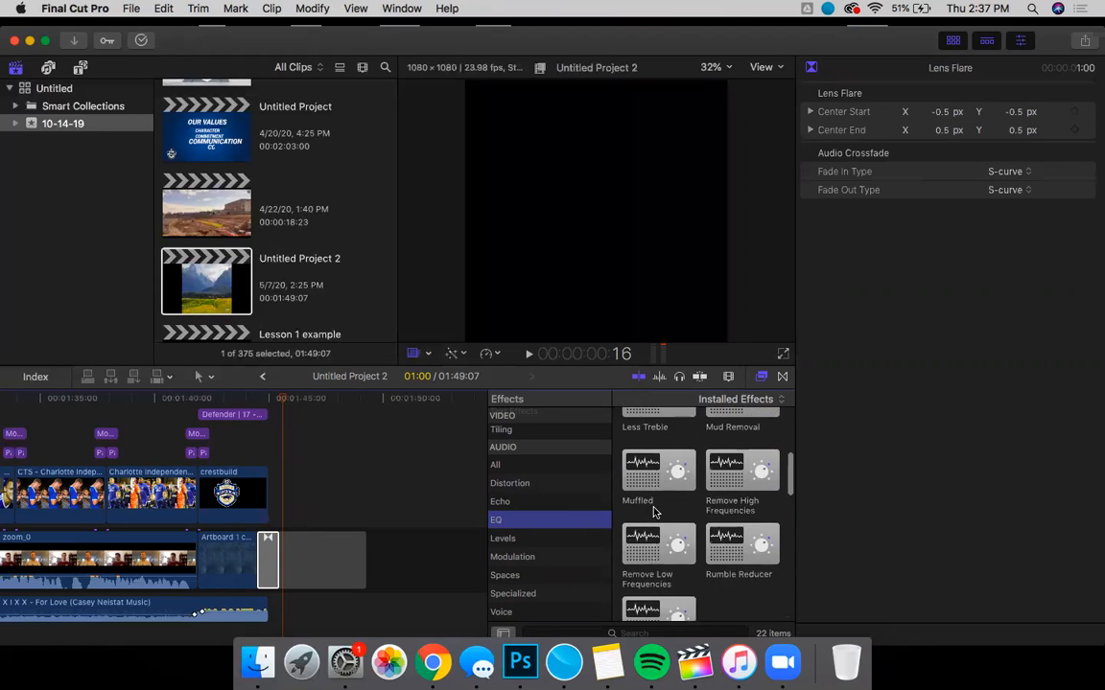
{"action": "scroll", "coordinate": [655, 513], "scroll_direction": "up", "scroll_amount": 2}
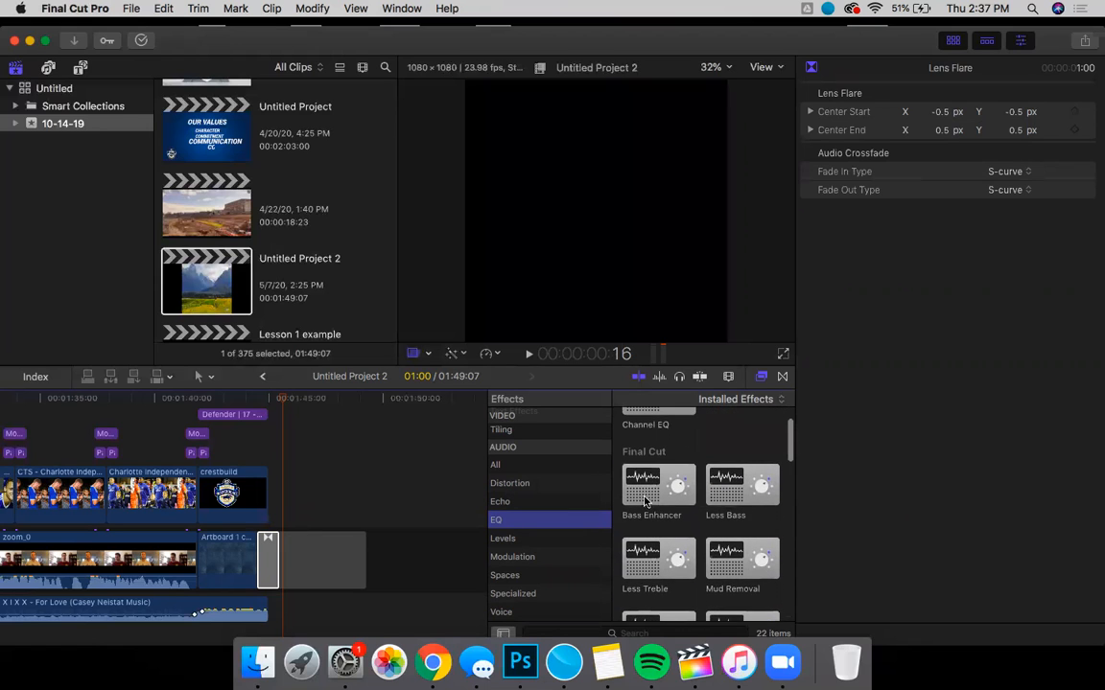
{"action": "left_click", "coordinate": [647, 494]}
Select the CTS - Charlotte photo clip with the playhead at 1:35:03 and list all video effects.
{"action": "scroll", "coordinate": [515, 499], "scroll_direction": "up", "scroll_amount": 5}
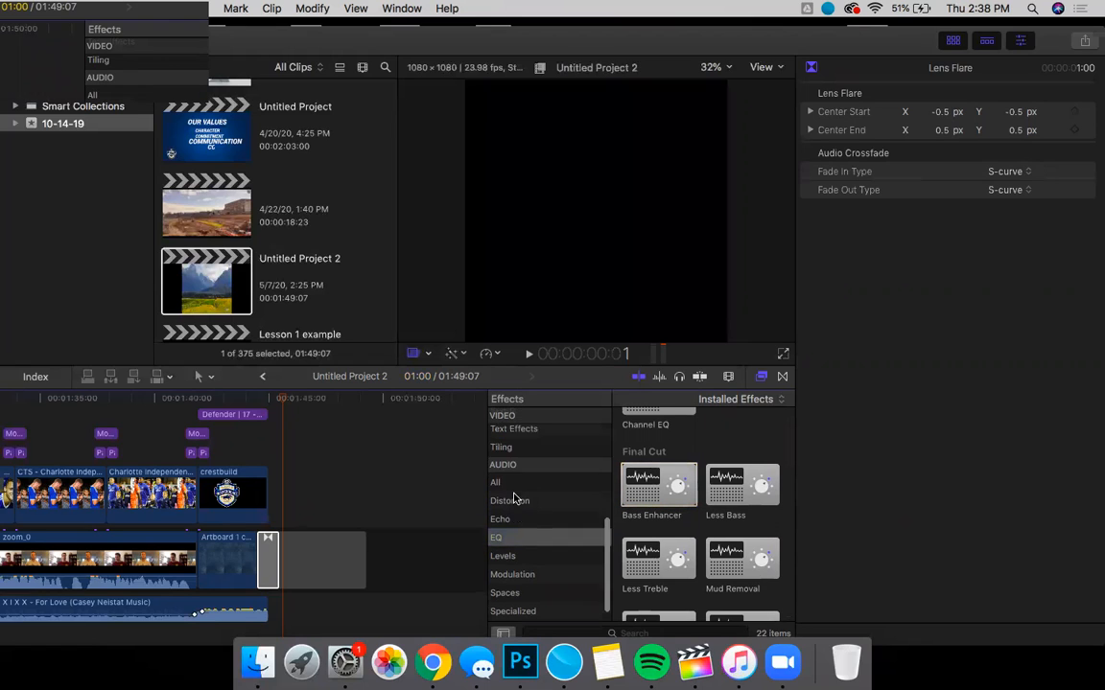
{"action": "scroll", "coordinate": [515, 500], "scroll_direction": "up", "scroll_amount": 3}
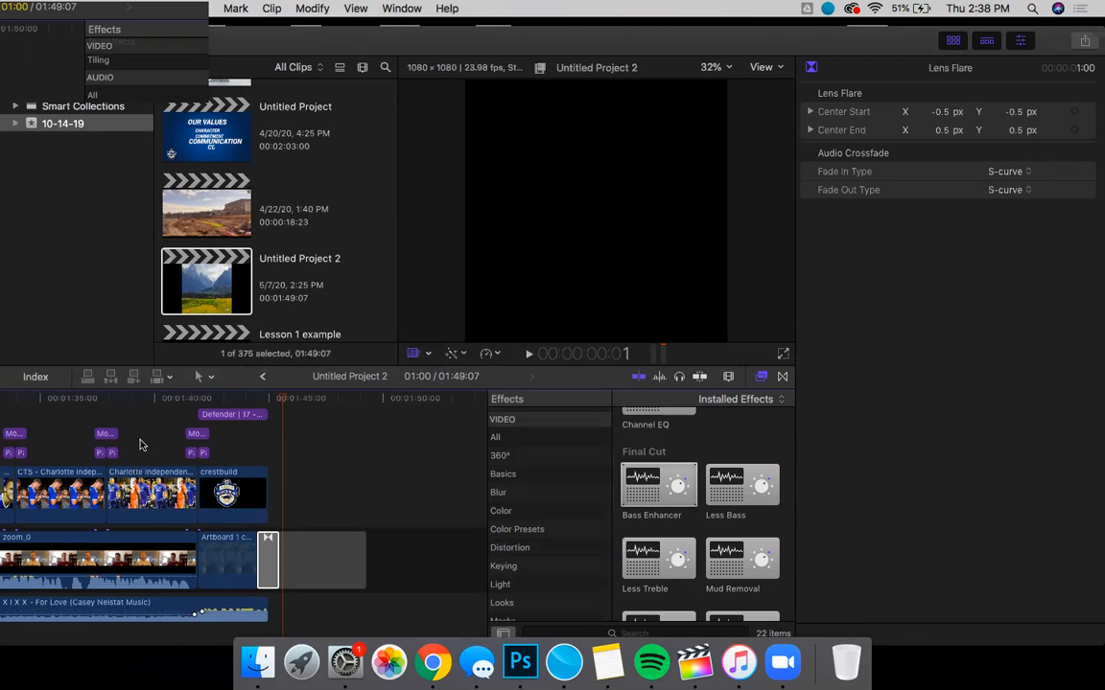
{"action": "left_click", "coordinate": [141, 494]}
{"action": "left_click", "coordinate": [42, 445]}
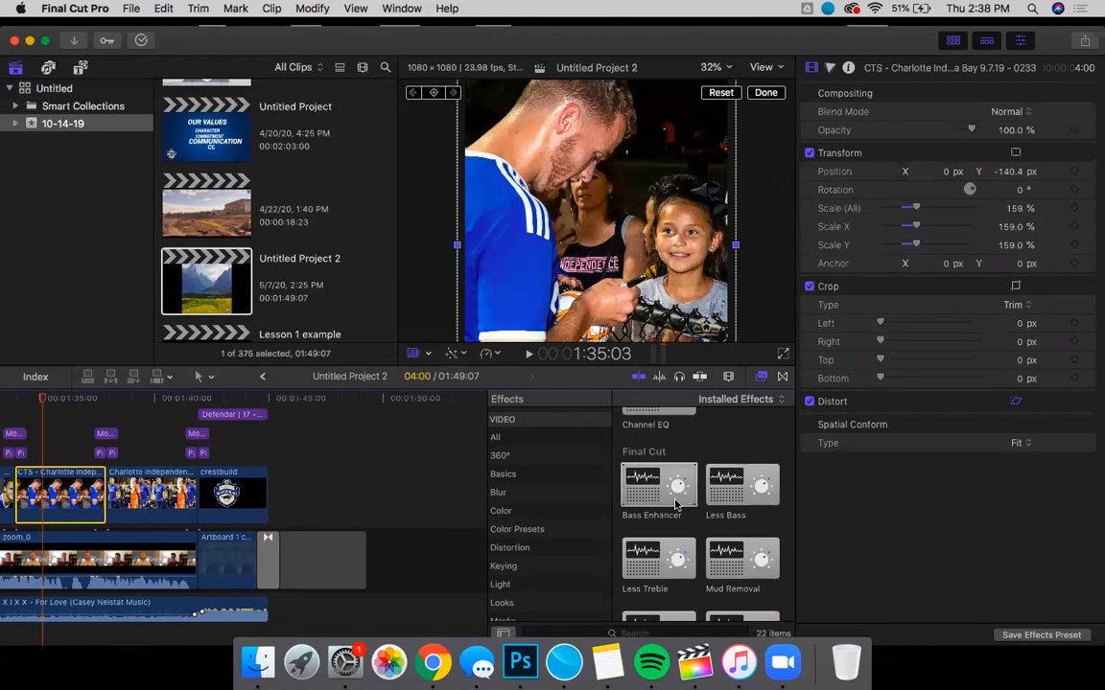
{"action": "scroll", "coordinate": [525, 459], "scroll_direction": "up", "scroll_amount": 2}
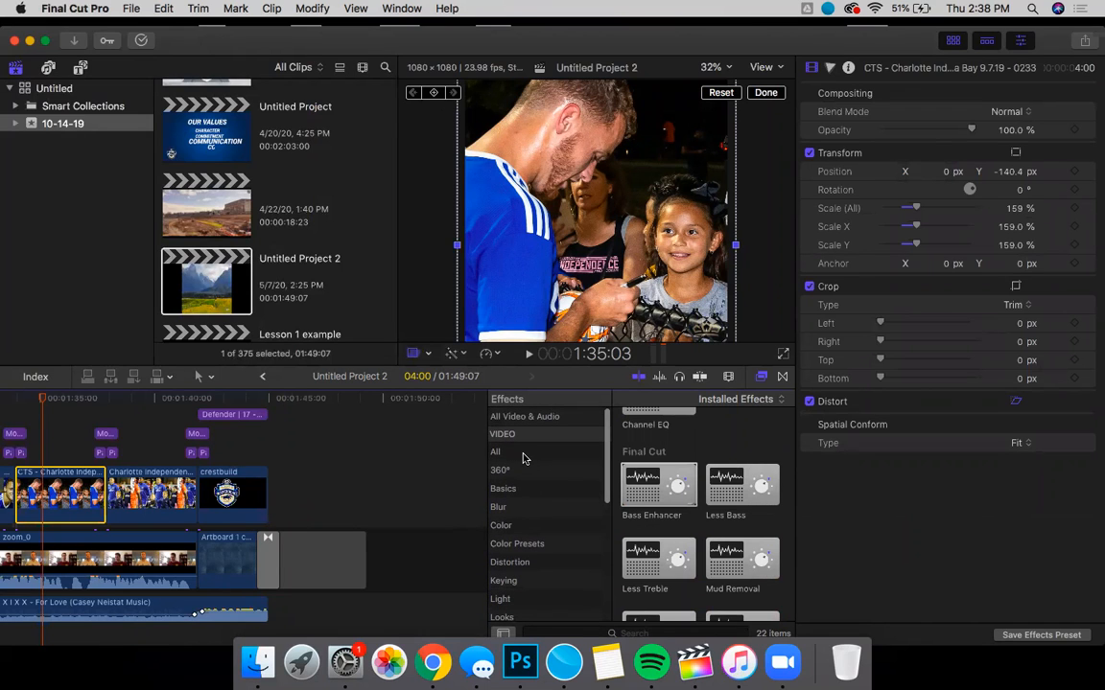
{"action": "left_click", "coordinate": [522, 455]}
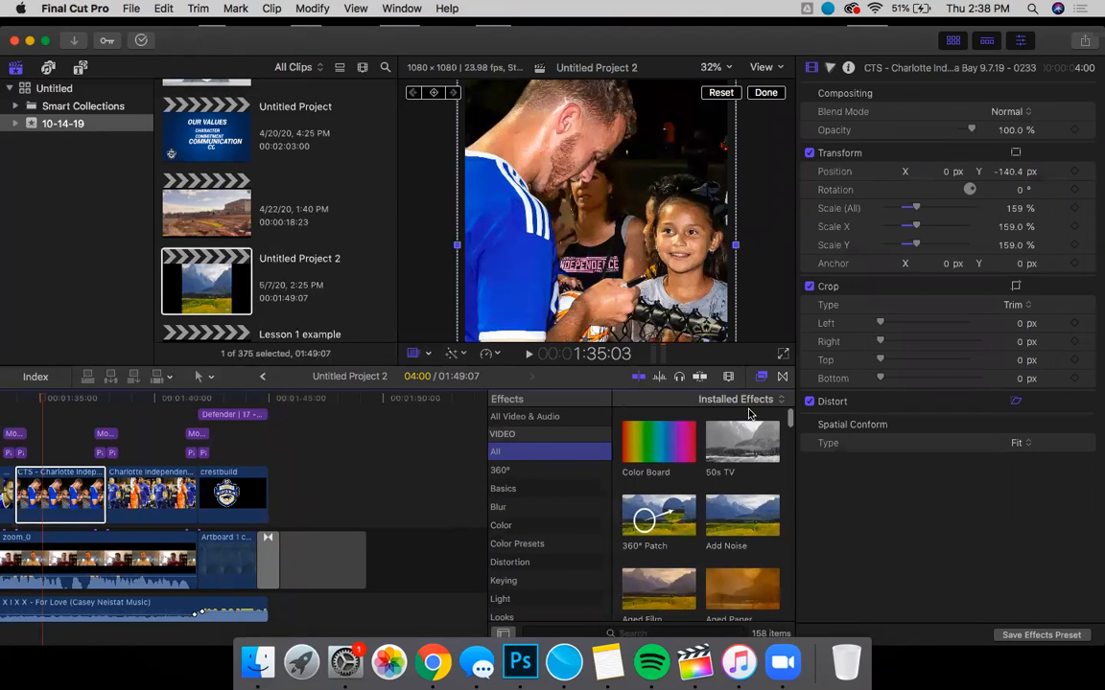
Apply the Color Board effect to the CTS - Charlotte clip and set its master color to 76° at 44%.
{"action": "left_click_drag", "start_coordinate": [654, 444], "coordinate": [72, 479]}
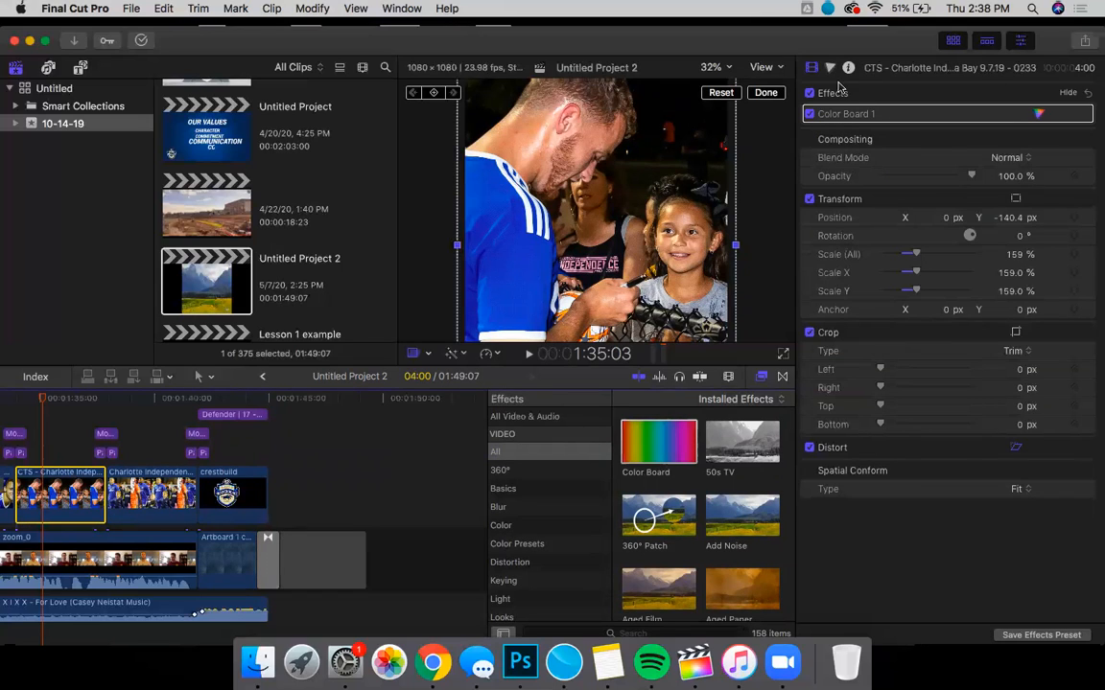
{"action": "left_click", "coordinate": [1043, 115]}
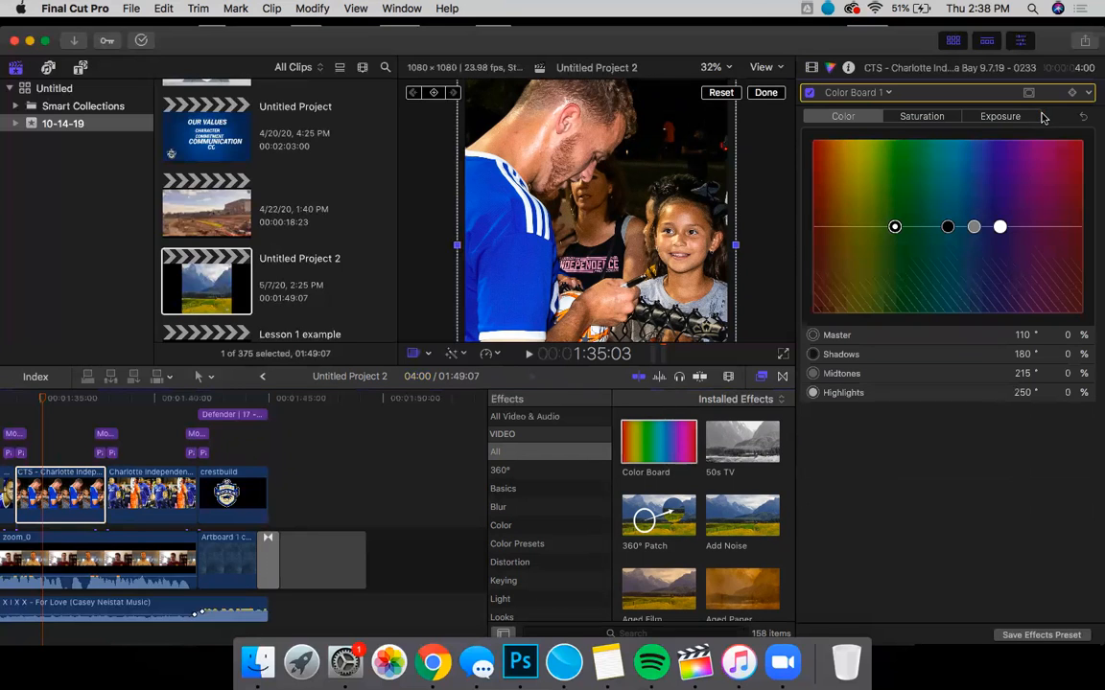
{"action": "left_click_drag", "start_coordinate": [895, 227], "coordinate": [867, 184]}
{"action": "left_click_drag", "start_coordinate": [964, 174], "coordinate": [869, 186]}
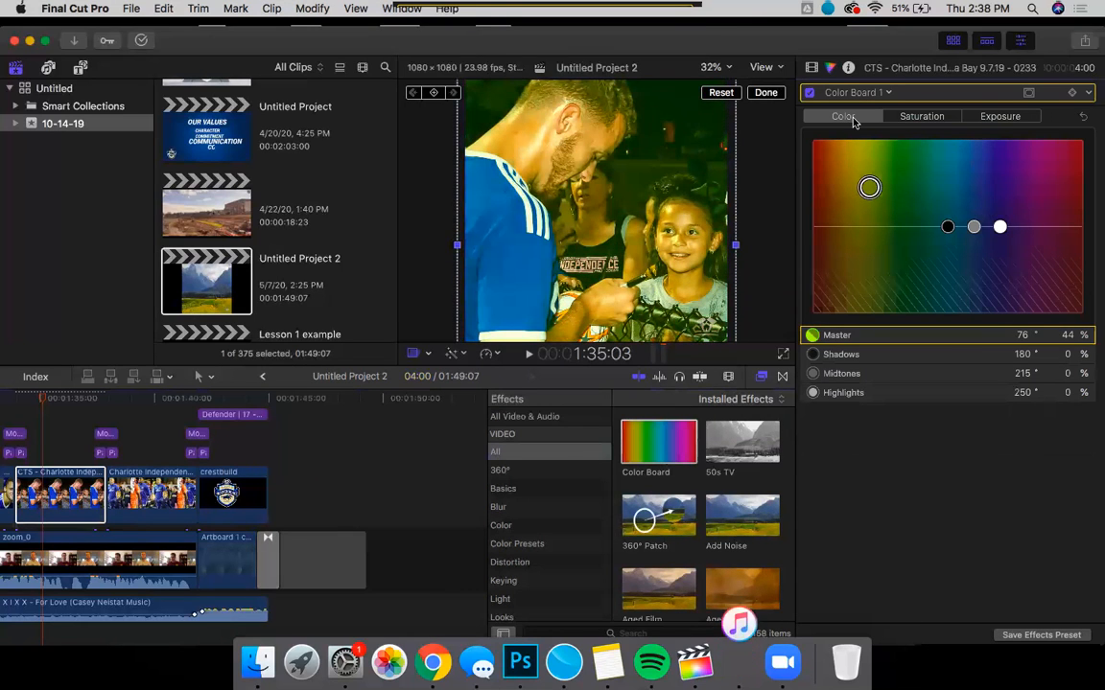
Set the Color Board's master saturation to 100% and its exposure to master 22%, shadows 28%, midtones -84% and highlights -21%.
{"action": "left_click", "coordinate": [921, 117]}
{"action": "left_click_drag", "start_coordinate": [822, 227], "coordinate": [822, 140]}
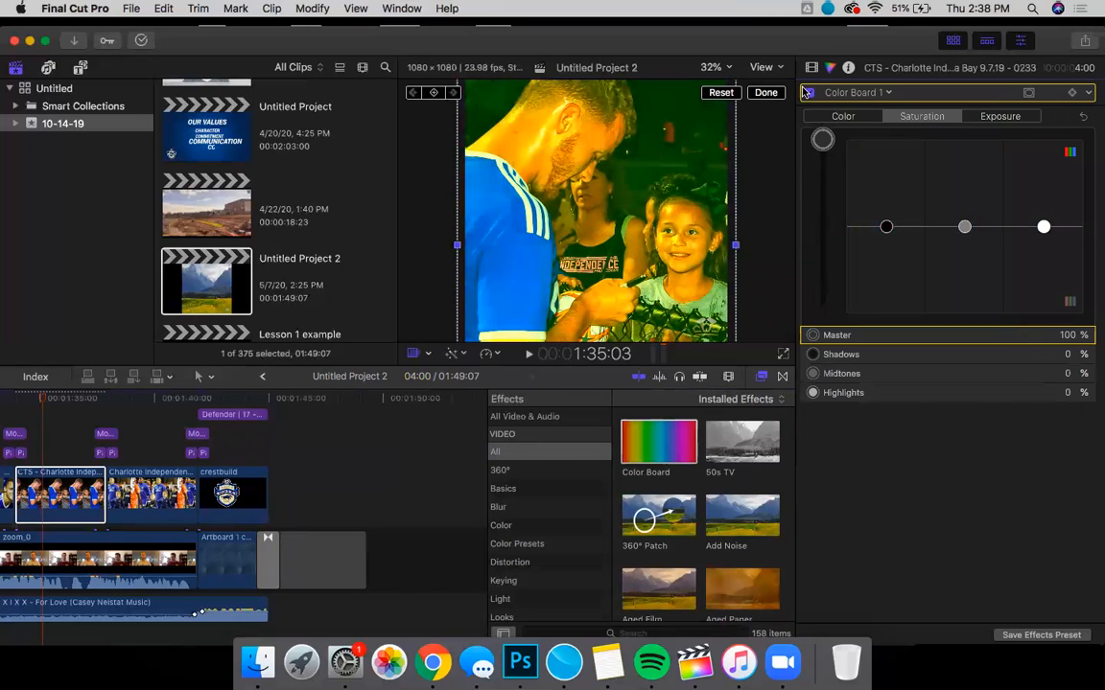
{"action": "left_click", "coordinate": [1000, 116]}
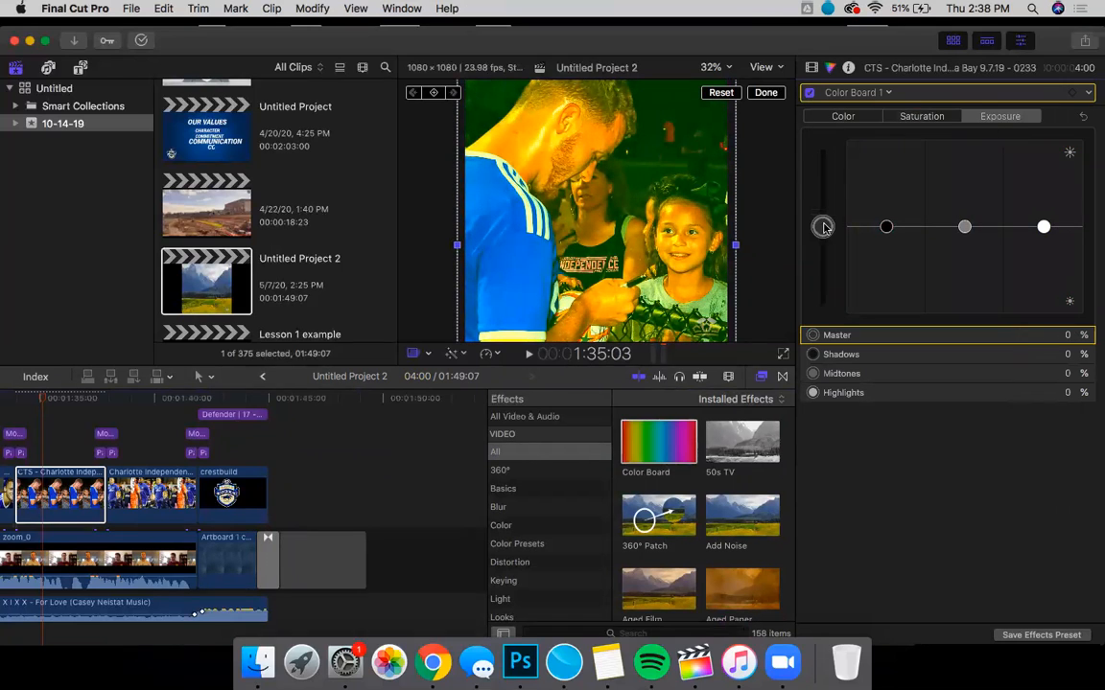
{"action": "mouse_move", "coordinate": [823, 228]}
{"action": "left_mouse_down"}
{"action": "mouse_move", "coordinate": [822, 163]}
{"action": "mouse_move", "coordinate": [821, 313]}
{"action": "mouse_move", "coordinate": [819, 152]}
{"action": "mouse_move", "coordinate": [821, 301]}
{"action": "mouse_move", "coordinate": [823, 207]}
{"action": "left_mouse_up"}
{"action": "left_click_drag", "start_coordinate": [886, 227], "coordinate": [886, 202]}
{"action": "left_click", "coordinate": [964, 226]}
{"action": "left_click_drag", "start_coordinate": [964, 226], "coordinate": [964, 300]}
{"action": "mouse_move", "coordinate": [1044, 228]}
{"action": "left_mouse_down"}
{"action": "mouse_move", "coordinate": [1044, 185]}
{"action": "mouse_move", "coordinate": [1043, 273]}
{"action": "mouse_move", "coordinate": [1043, 244]}
{"action": "left_mouse_up"}
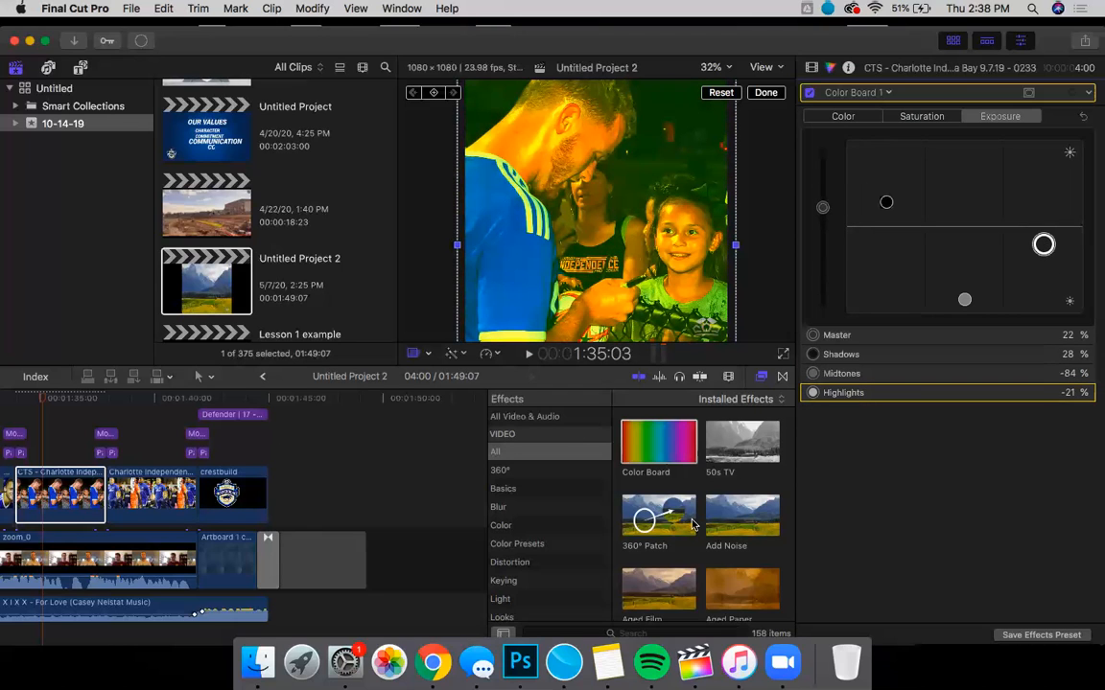
Delete the Color Board effect from the CTS - Charlotte clip.
{"action": "scroll", "coordinate": [645, 449], "scroll_direction": "down", "scroll_amount": 2}
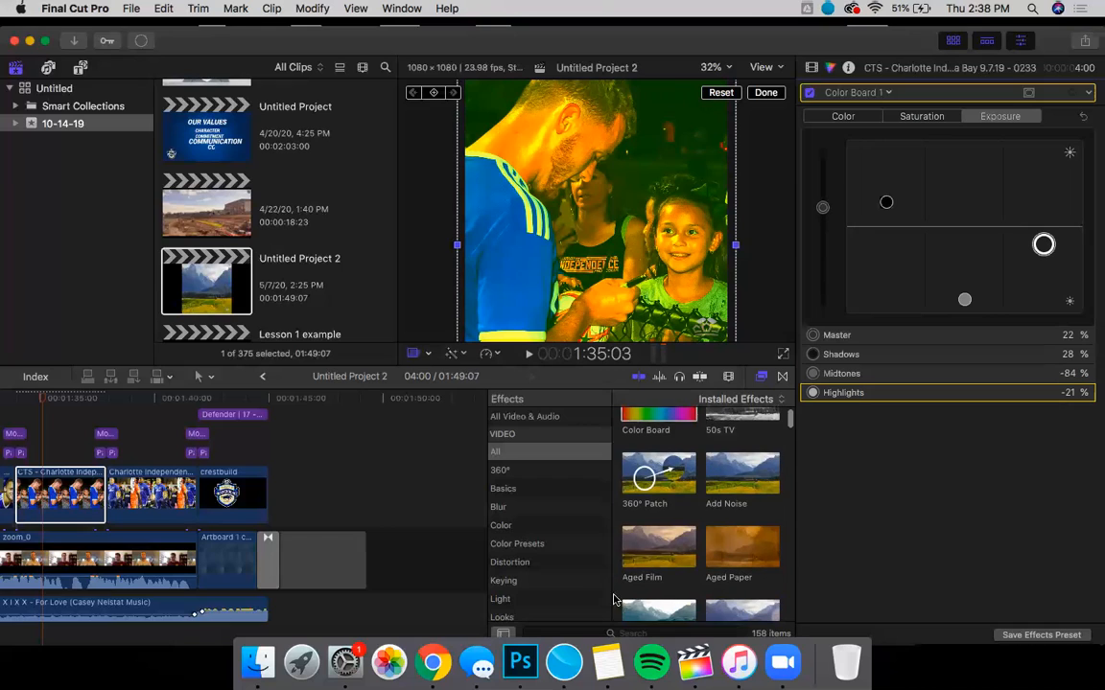
{"action": "left_click", "coordinate": [812, 68]}
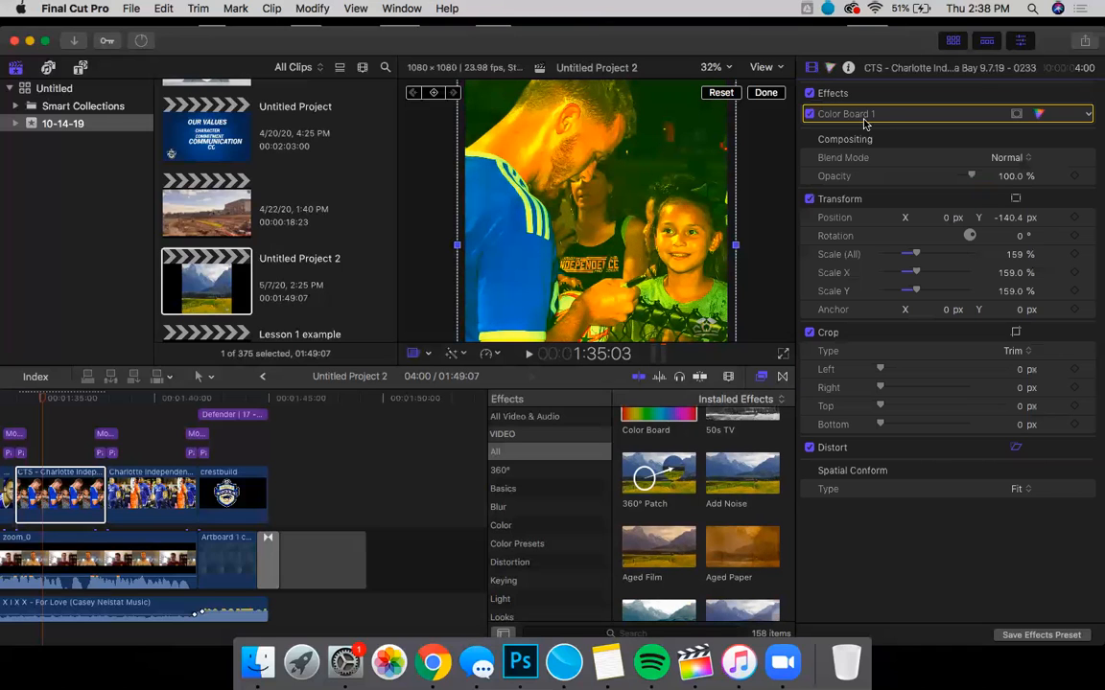
{"action": "key", "text": "Delete"}
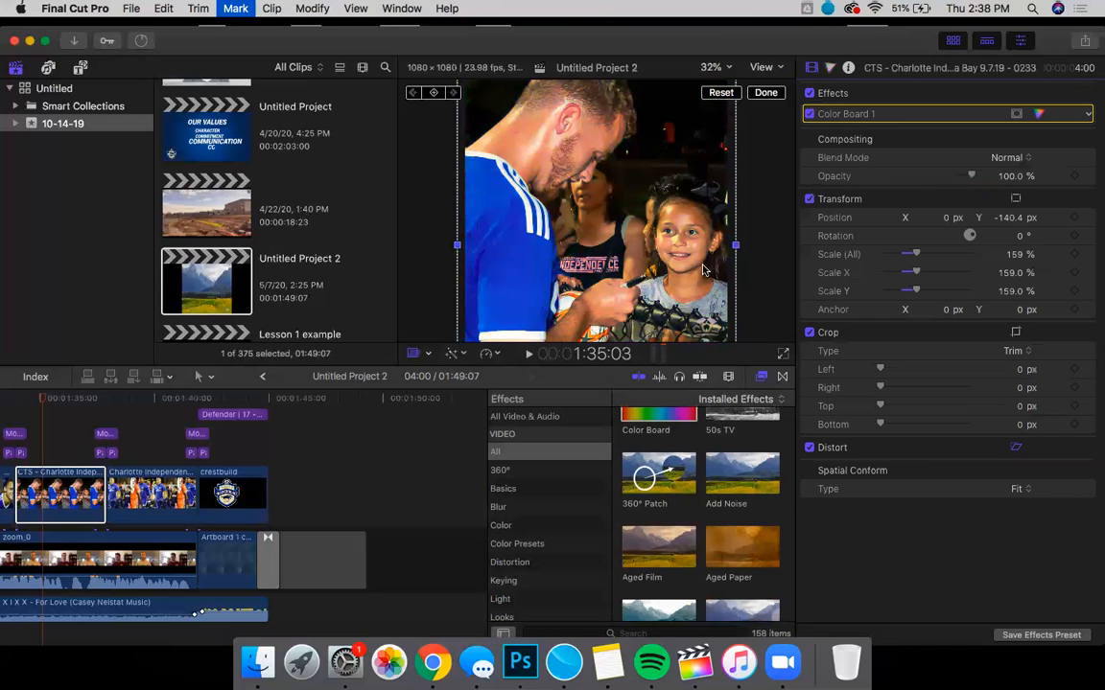
Apply the Alien Lab effect to the CTS - Charlotte clip.
{"action": "scroll", "coordinate": [665, 481], "scroll_direction": "down", "scroll_amount": 3}
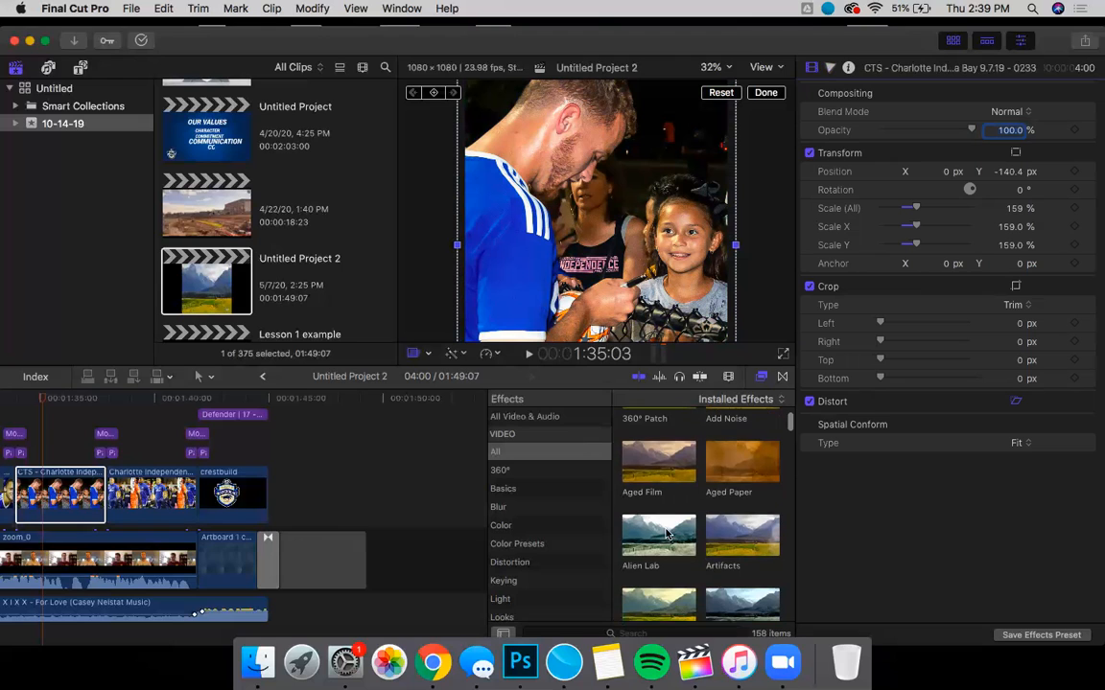
{"action": "scroll", "coordinate": [661, 499], "scroll_direction": "down", "scroll_amount": 2}
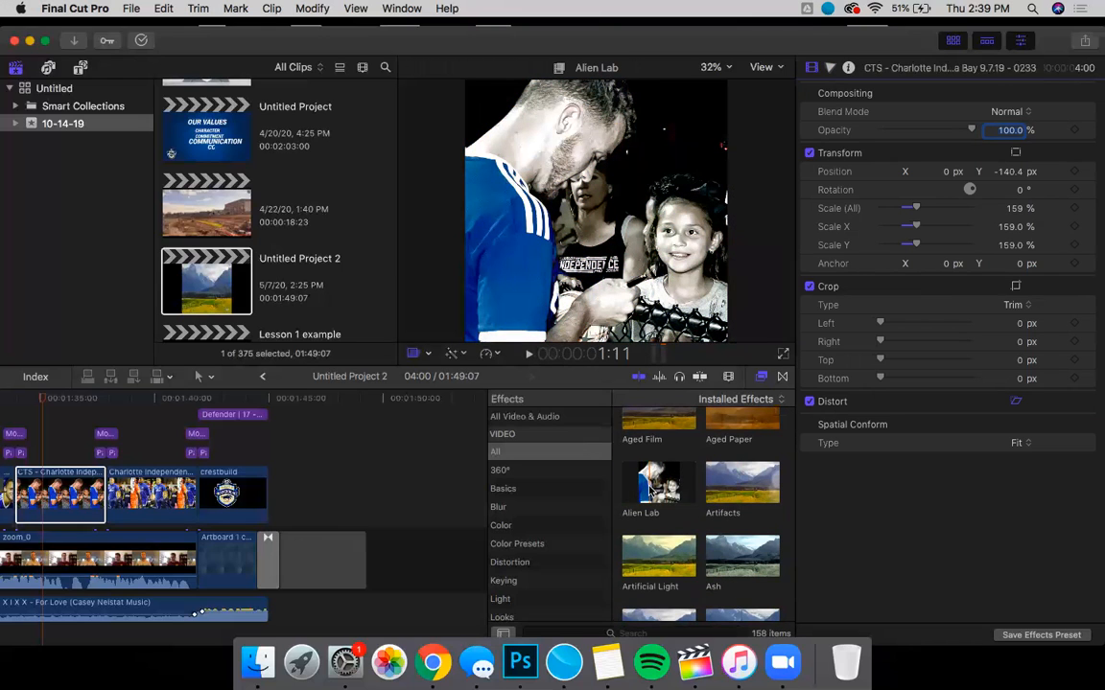
{"action": "left_click_drag", "start_coordinate": [619, 486], "coordinate": [59, 494]}
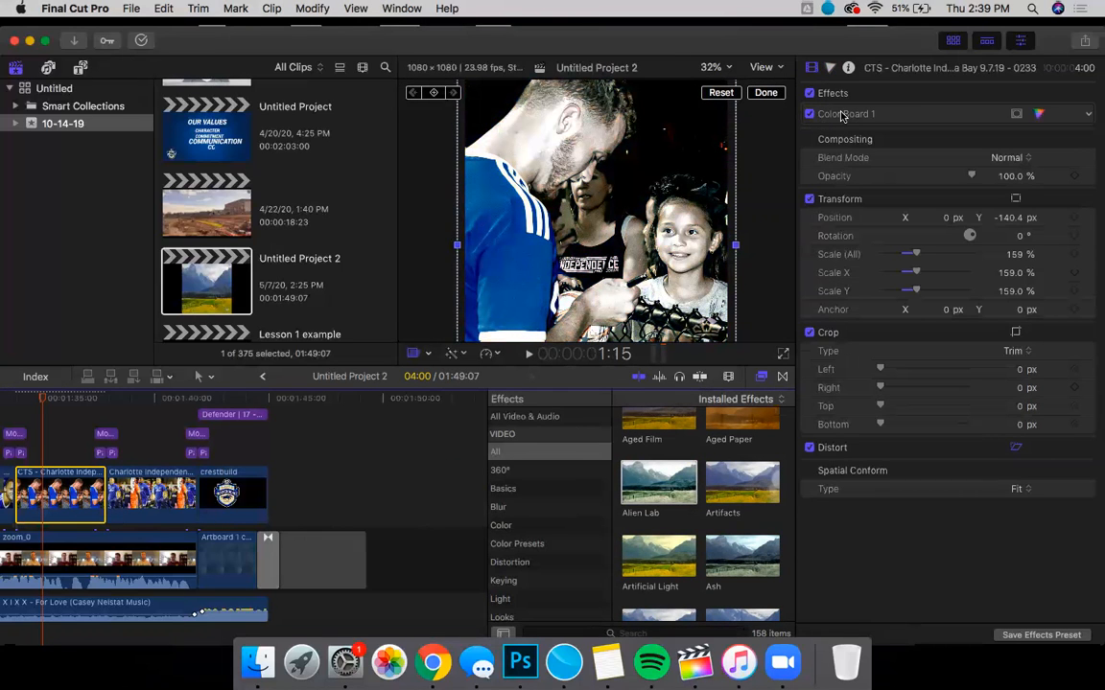
Set the Alien Lab look's shadows exposure to -5% and select its Color Board 1 entry in the clip's effects.
{"action": "left_click", "coordinate": [1041, 115]}
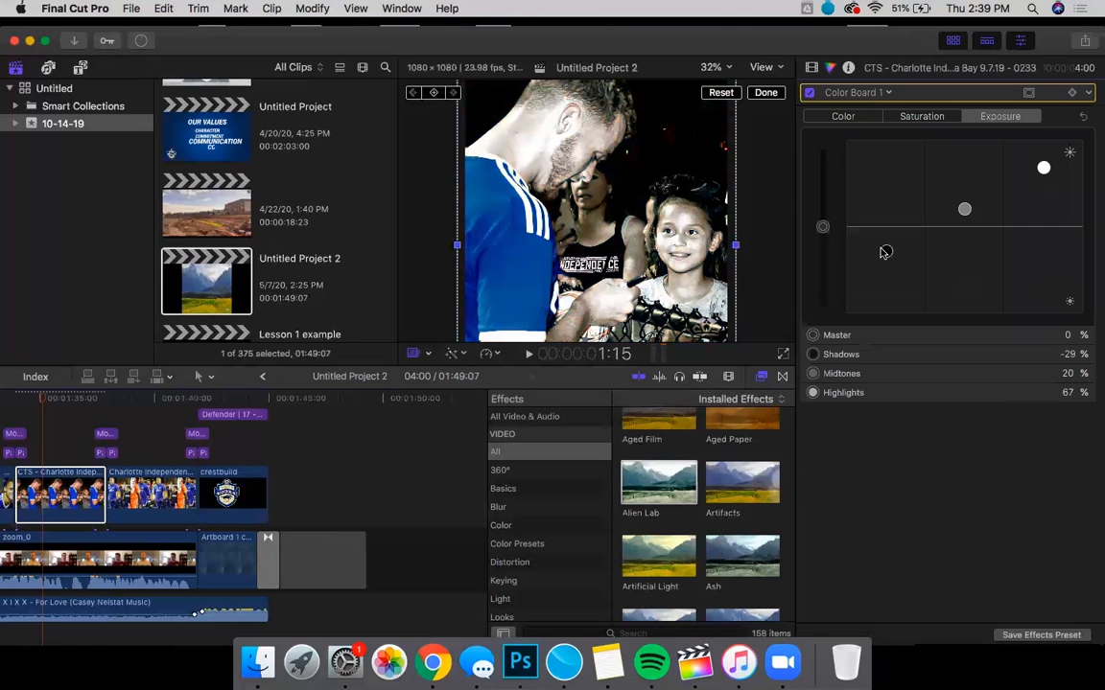
{"action": "mouse_move", "coordinate": [882, 249]}
{"action": "left_mouse_down"}
{"action": "mouse_move", "coordinate": [886, 262]}
{"action": "mouse_move", "coordinate": [882, 230]}
{"action": "left_mouse_up"}
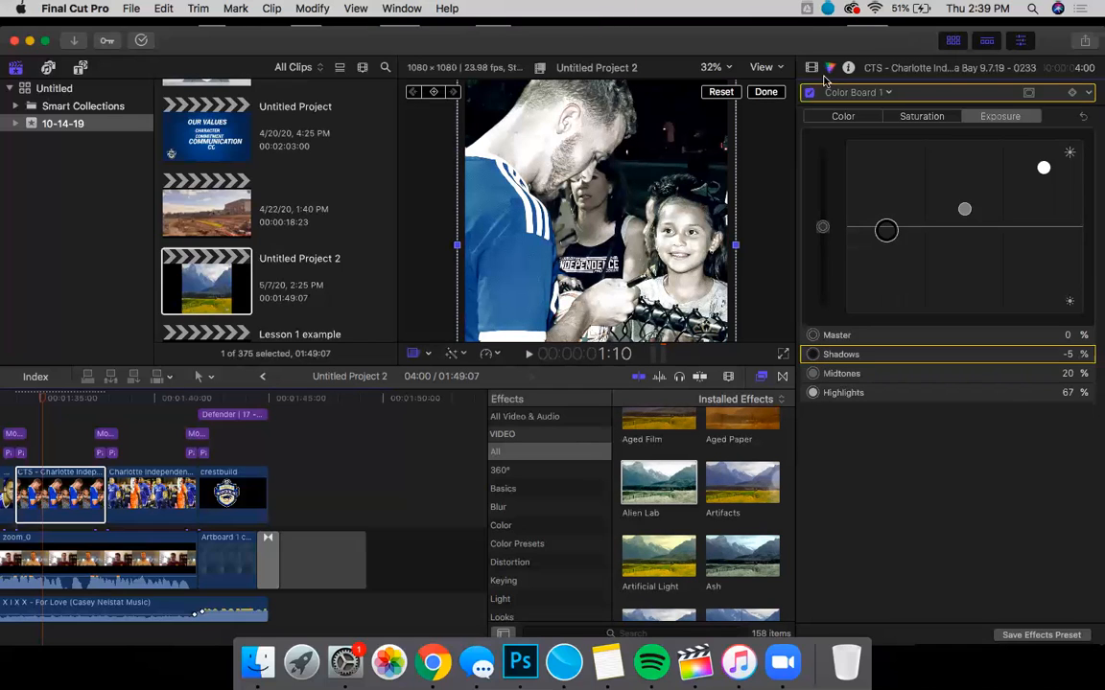
{"action": "left_click", "coordinate": [872, 116]}
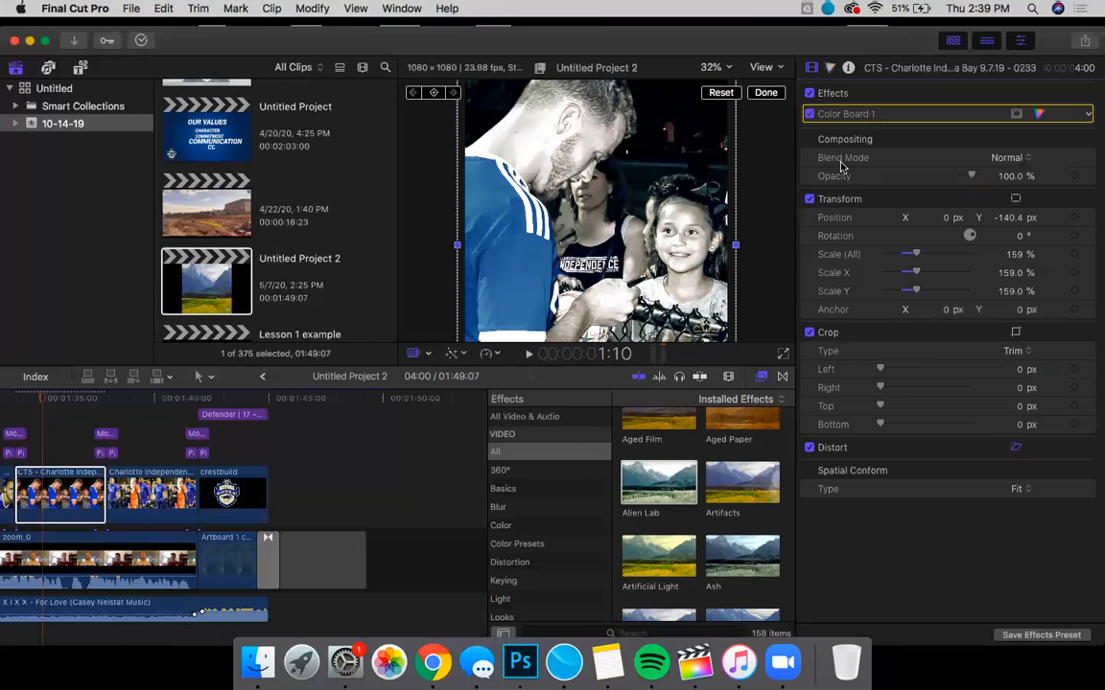
Replace the Color Board 1 effect on the CTS - Charlotte clip with the Gaussian blur effect.
{"action": "key", "text": "BackSpace"}
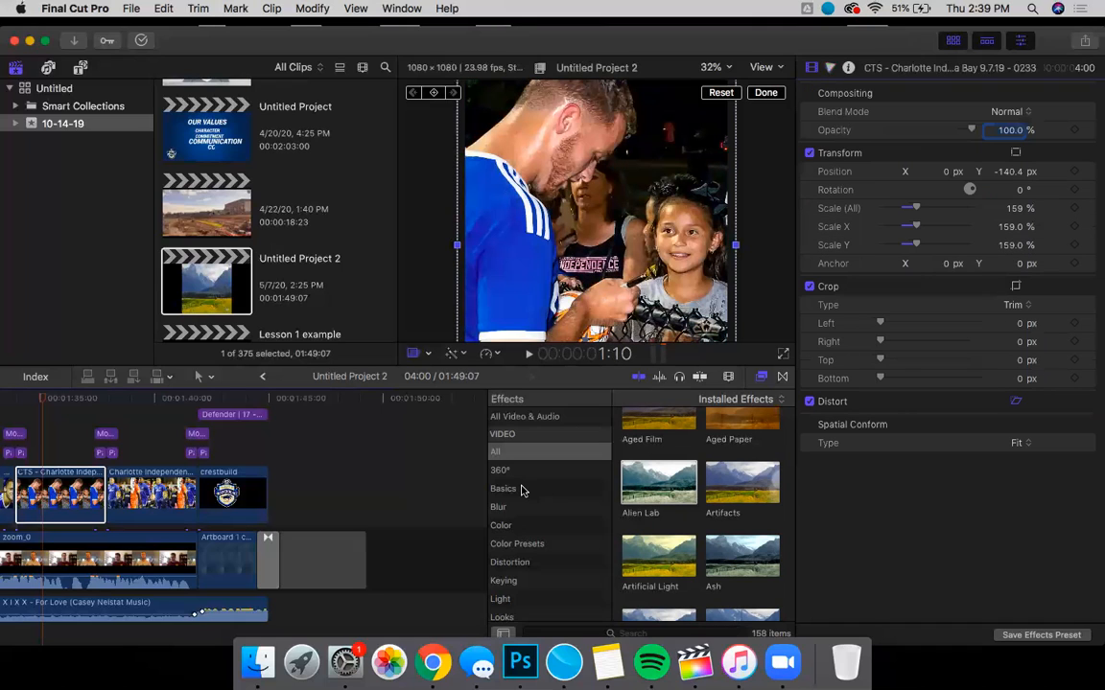
{"action": "scroll", "coordinate": [575, 492], "scroll_direction": "down", "scroll_amount": 1}
{"action": "left_click", "coordinate": [522, 485]}
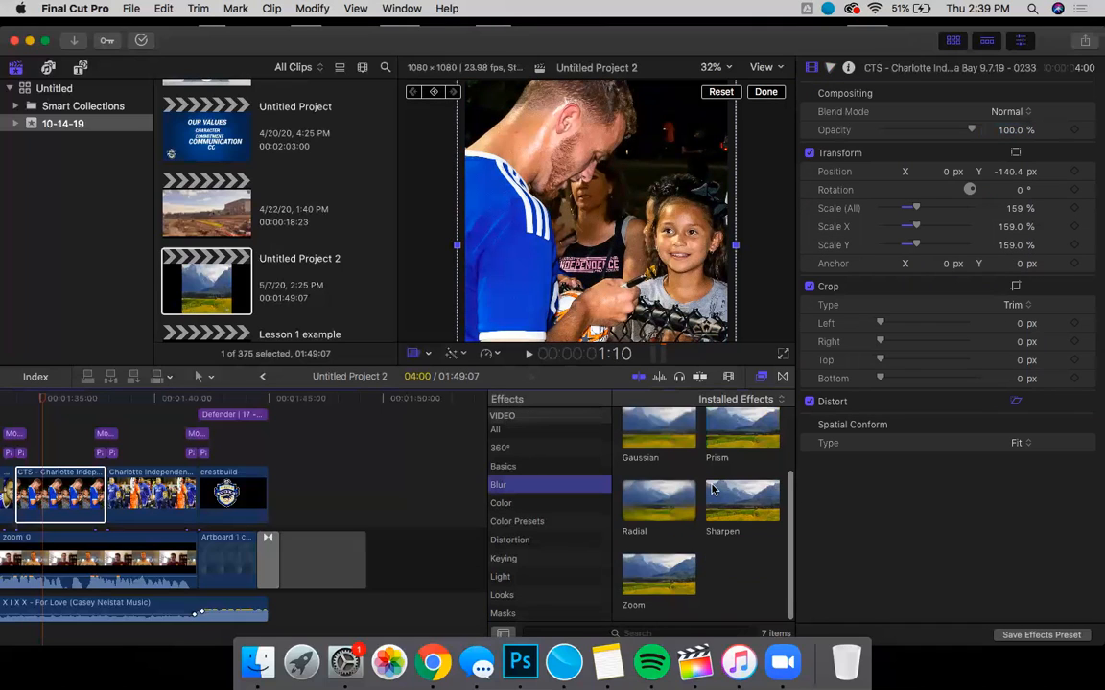
{"action": "left_click_drag", "start_coordinate": [658, 443], "coordinate": [76, 487]}
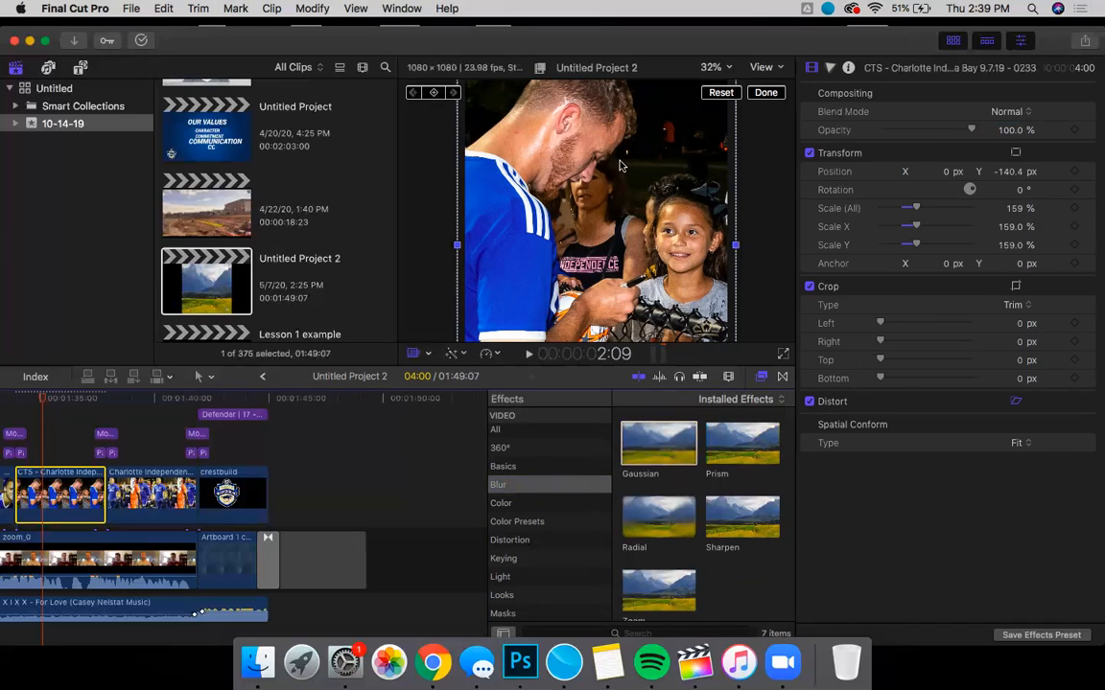
{"action": "left_click", "coordinate": [66, 445]}
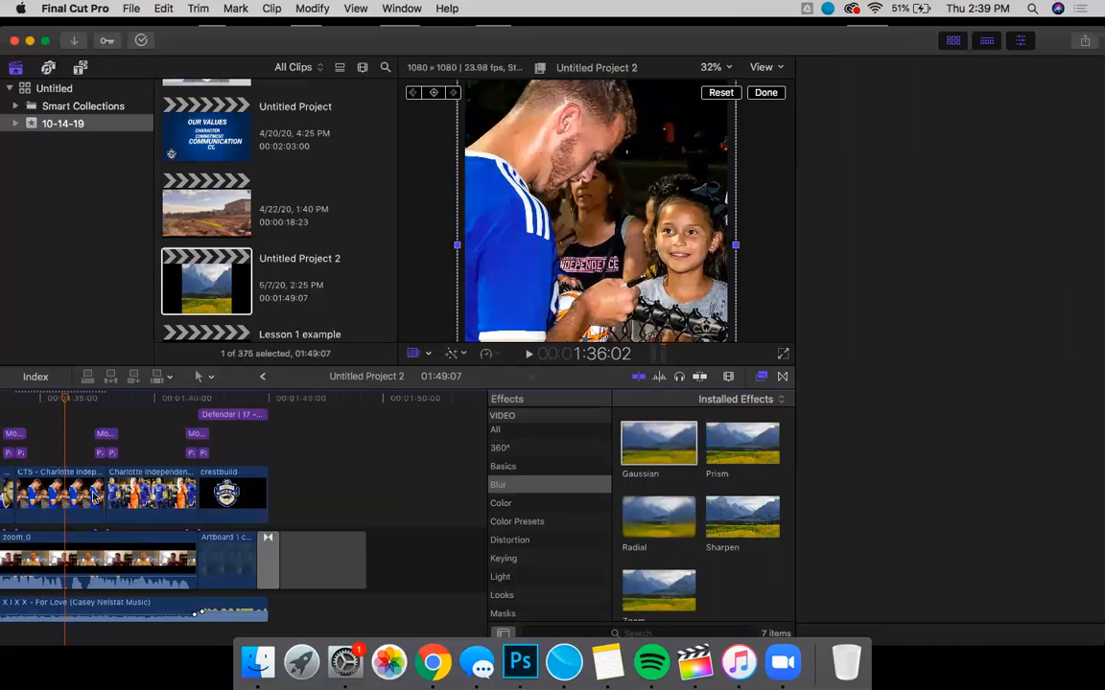
{"action": "left_click", "coordinate": [56, 494]}
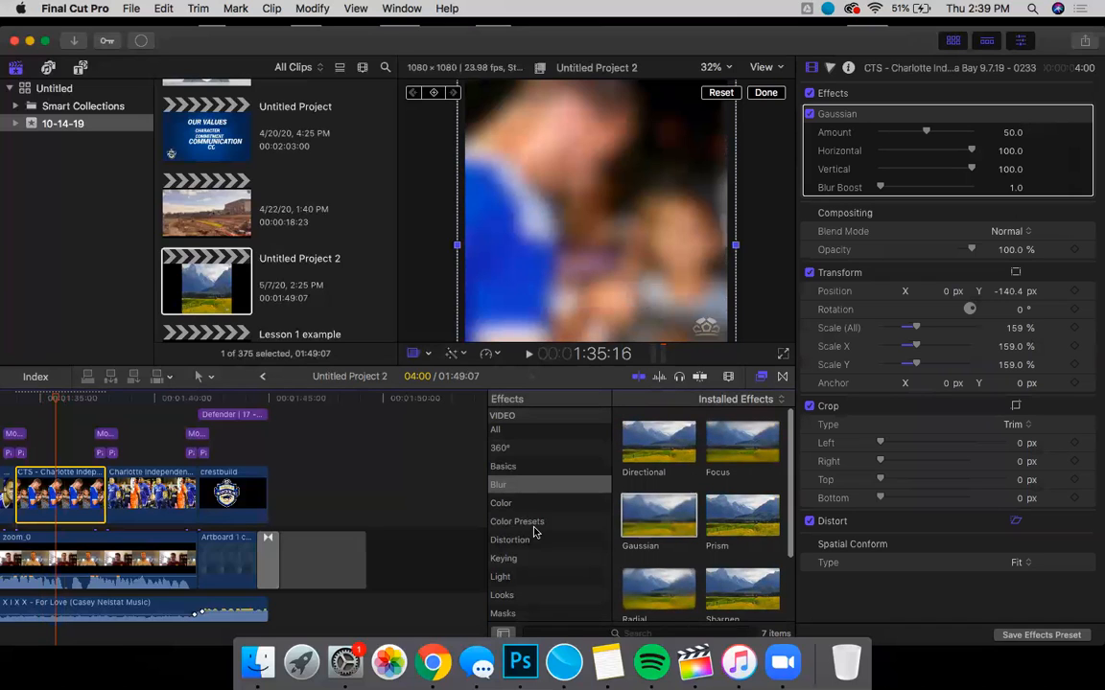
Apply the Black & White color effect to the CTS - Charlotte clip in addition to the Gaussian blur.
{"action": "scroll", "coordinate": [534, 532], "scroll_direction": "down", "scroll_amount": 2}
{"action": "scroll", "coordinate": [534, 532], "scroll_direction": "down", "scroll_amount": 1}
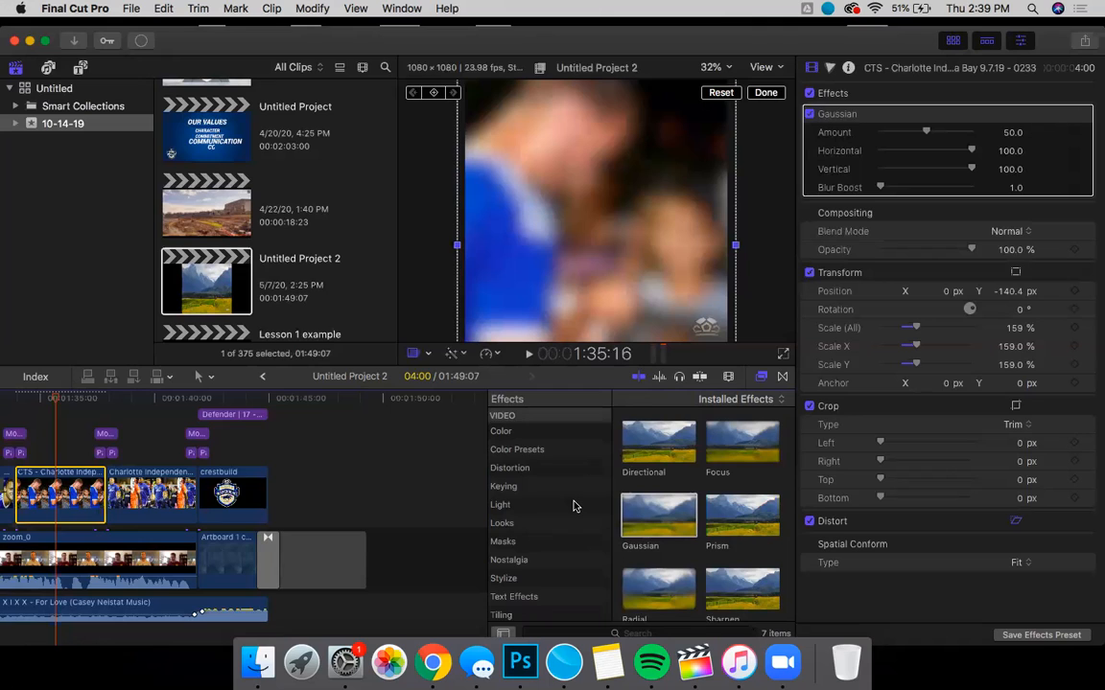
{"action": "scroll", "coordinate": [534, 532], "scroll_direction": "up", "scroll_amount": 3}
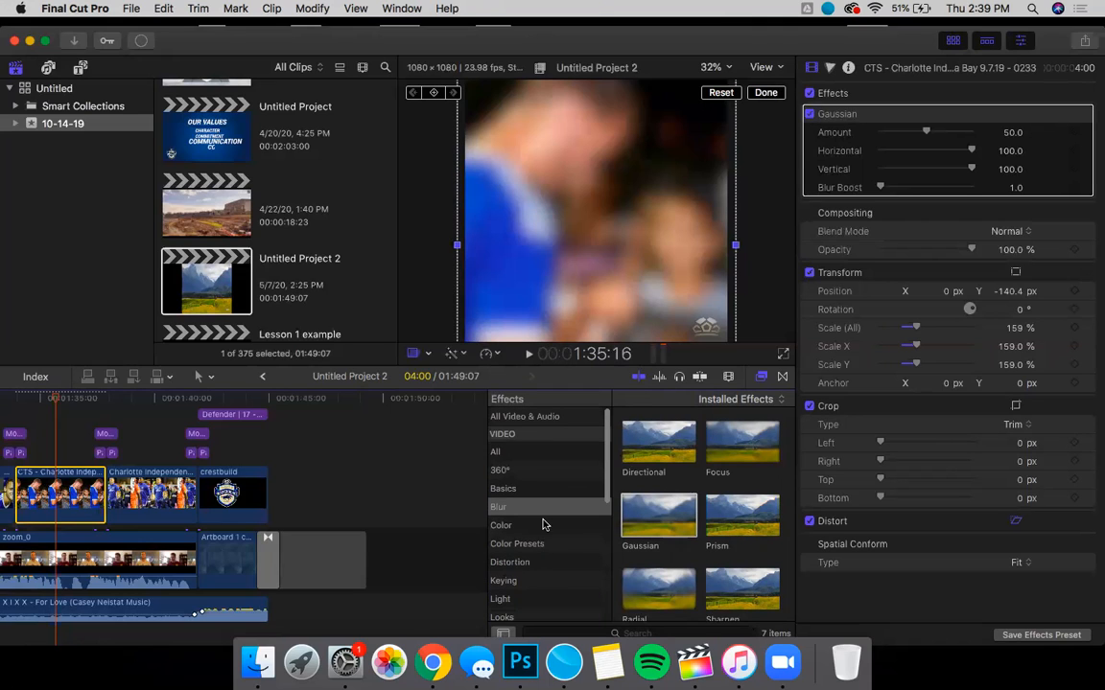
{"action": "scroll", "coordinate": [515, 474], "scroll_direction": "down", "scroll_amount": 3}
{"action": "left_click", "coordinate": [514, 469]}
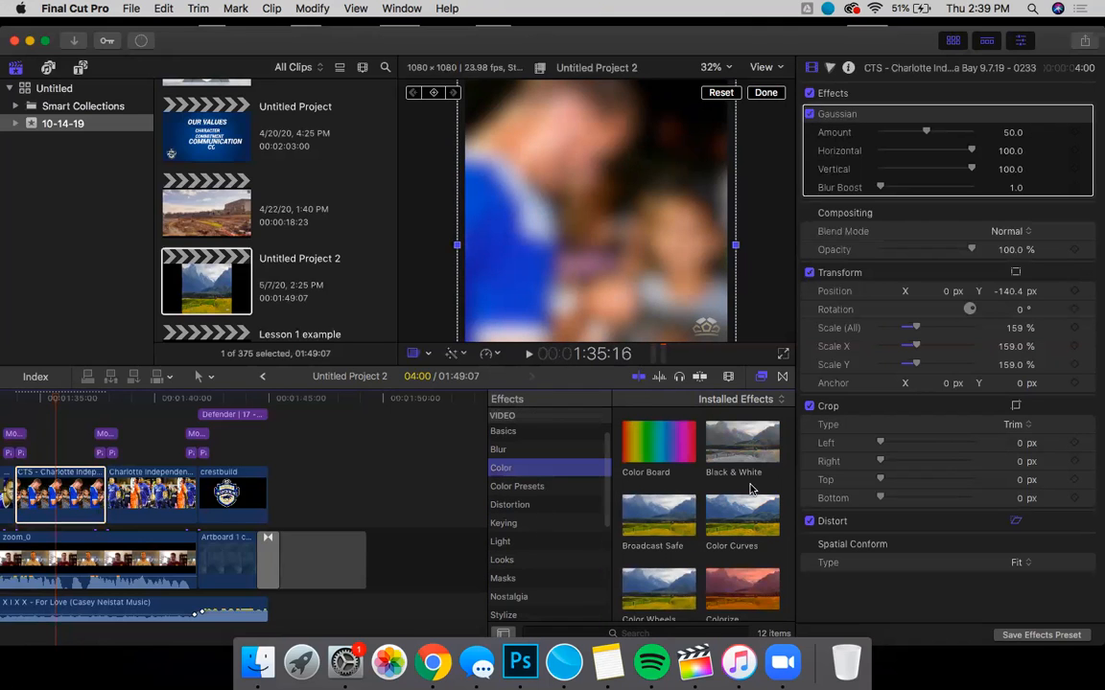
{"action": "left_click_drag", "start_coordinate": [733, 452], "coordinate": [78, 497]}
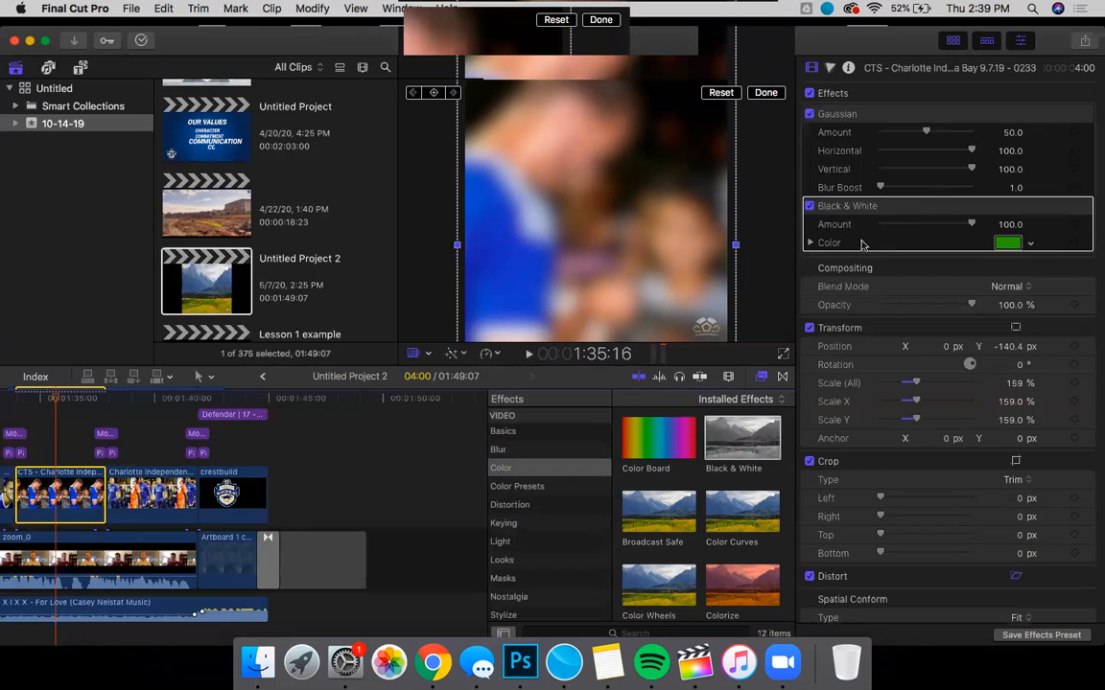
{"action": "left_click", "coordinate": [648, 258]}
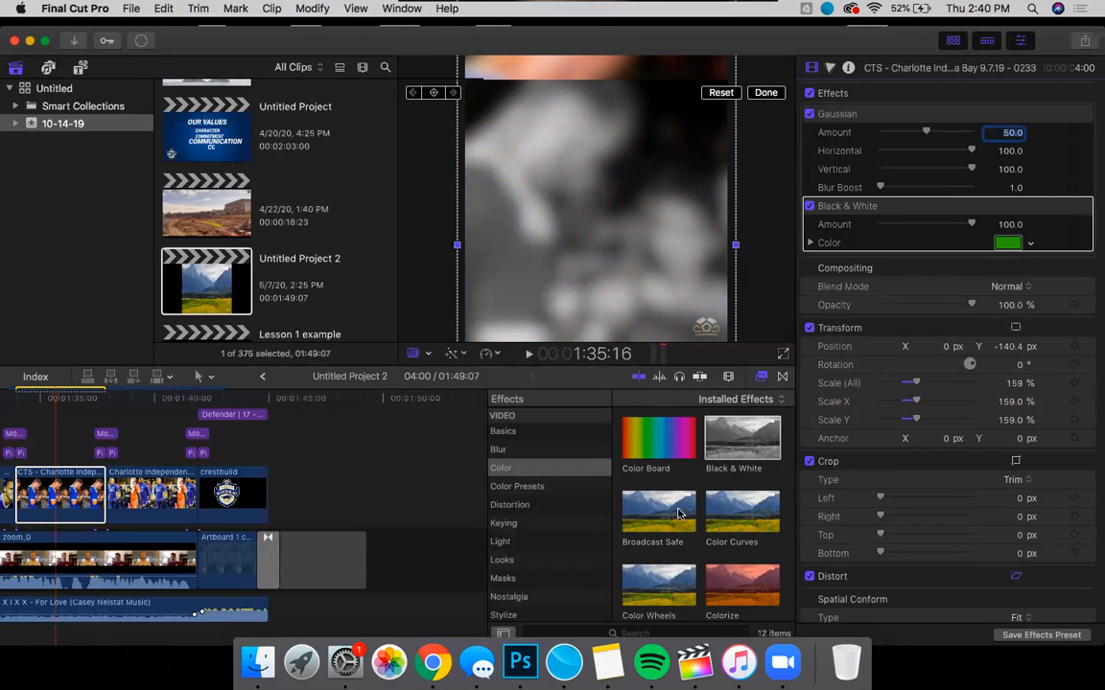
Expand the Black & White effect's color settings and set the green value to about 0.29.
{"action": "scroll", "coordinate": [678, 514], "scroll_direction": "down", "scroll_amount": 3}
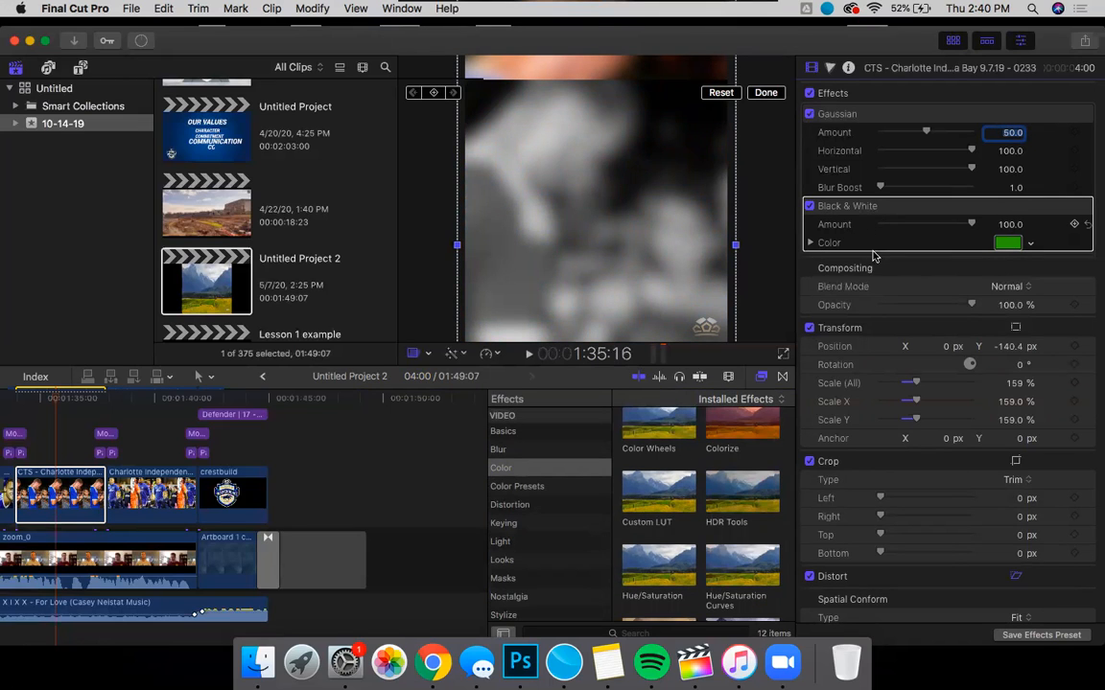
{"action": "left_click", "coordinate": [810, 243]}
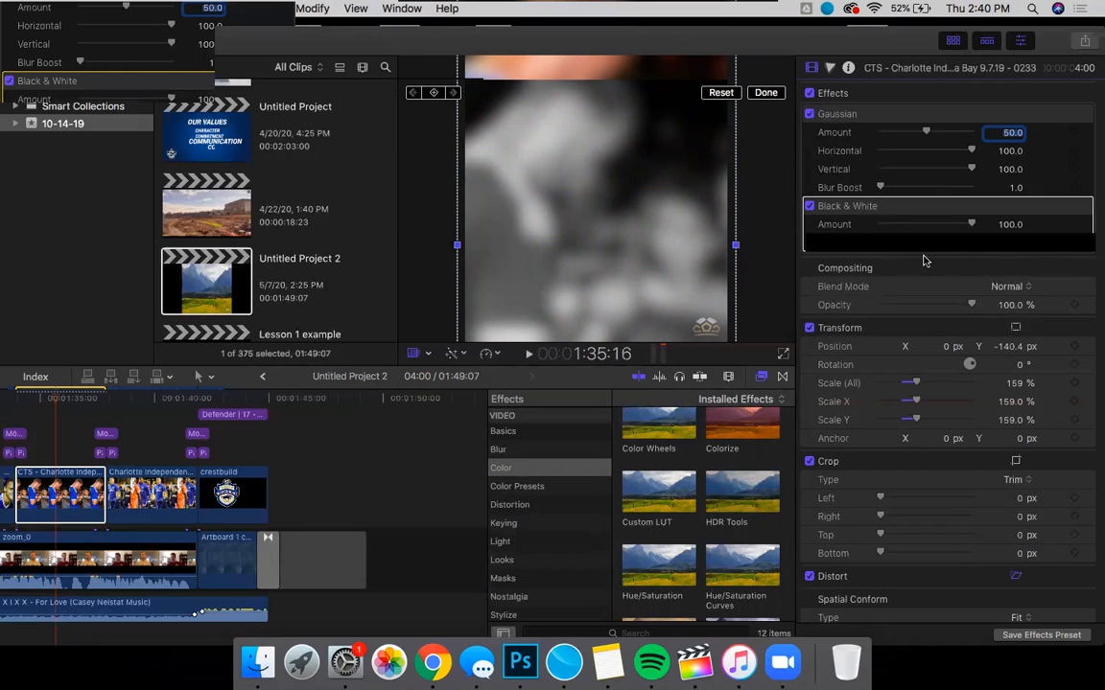
{"action": "left_click_drag", "start_coordinate": [935, 279], "coordinate": [907, 290]}
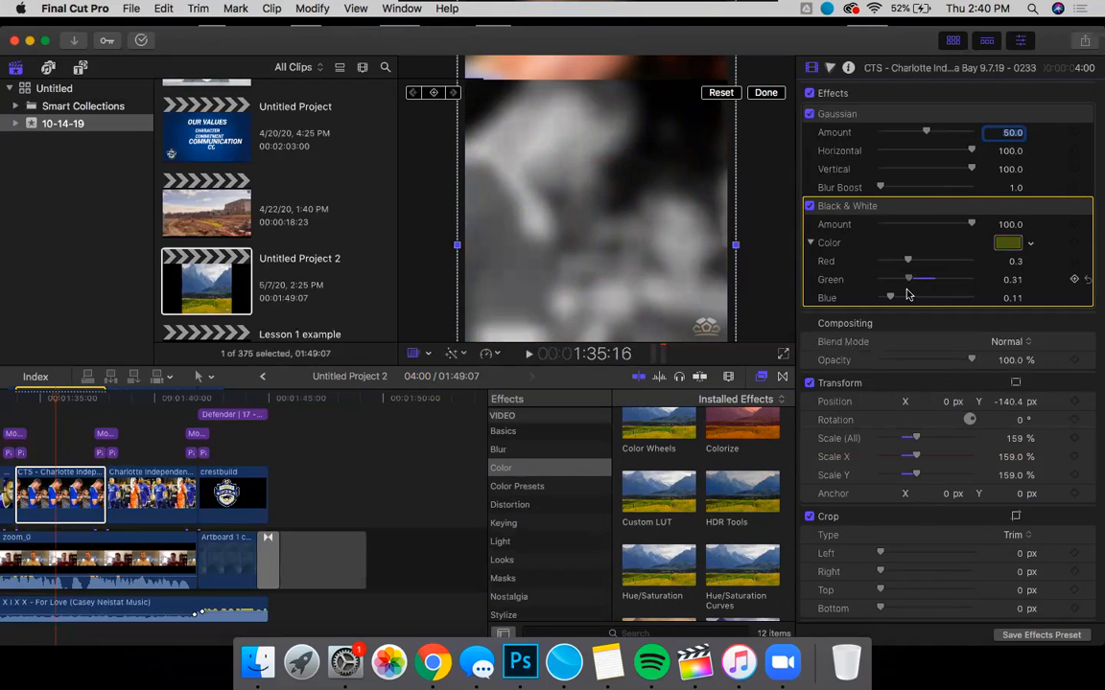
{"action": "scroll", "coordinate": [690, 552], "scroll_direction": "down", "scroll_amount": 2}
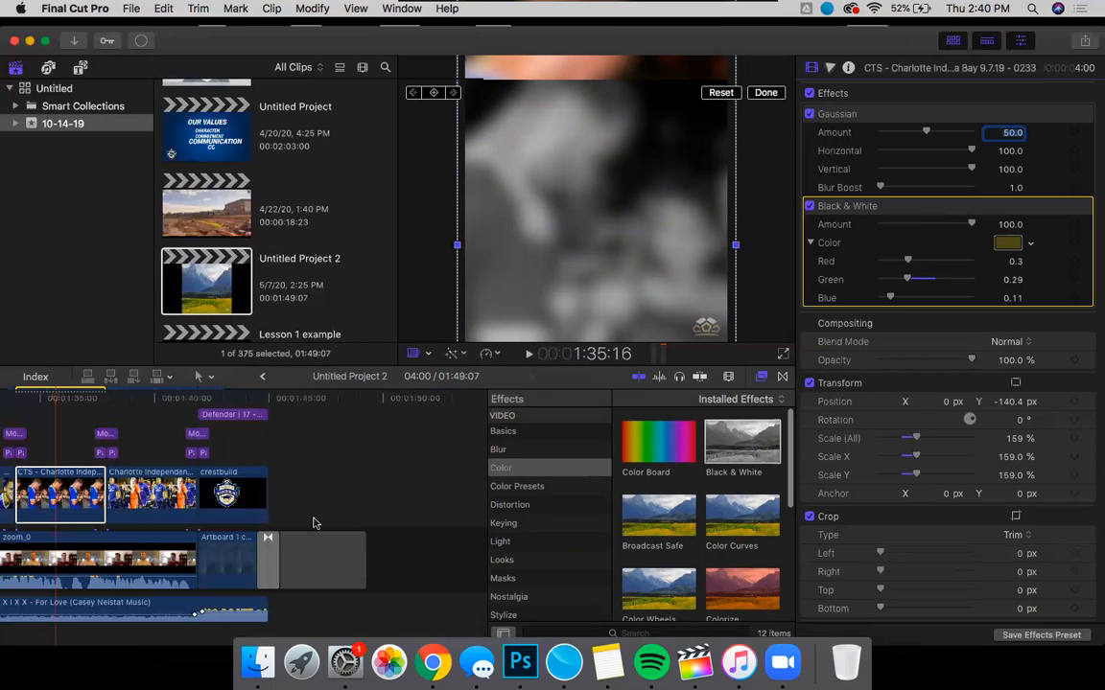
{"action": "scroll", "coordinate": [313, 522], "scroll_direction": "left", "scroll_amount": 10}
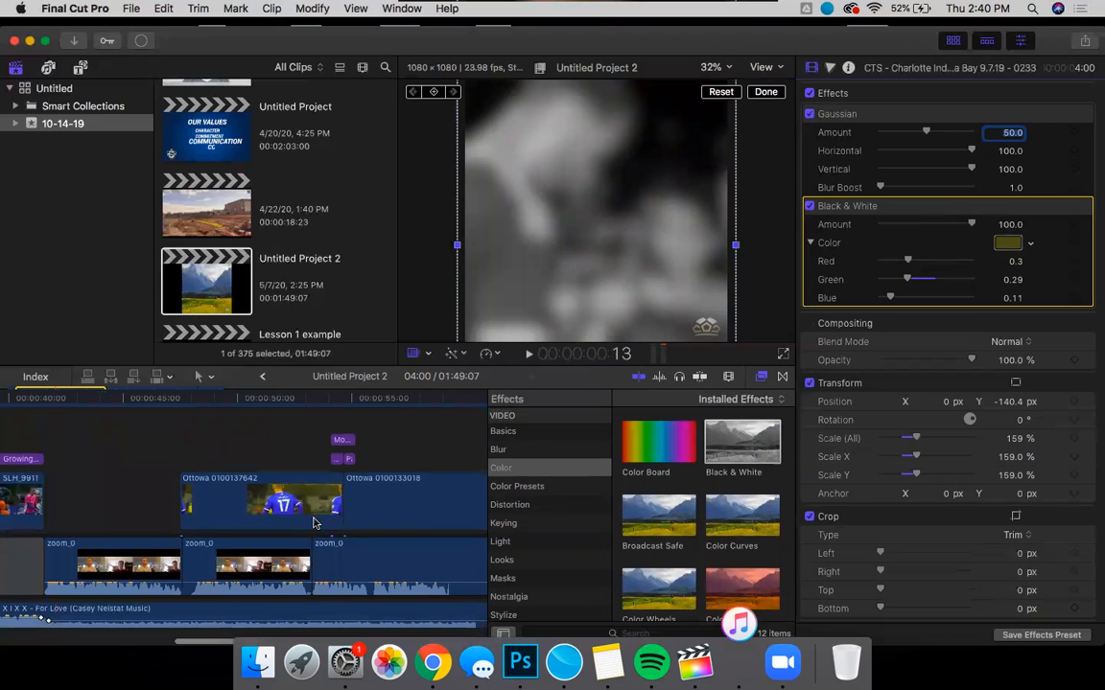
{"action": "scroll", "coordinate": [313, 523], "scroll_direction": "right", "scroll_amount": 10}
{"action": "scroll", "coordinate": [313, 523], "scroll_direction": "right", "scroll_amount": 5}
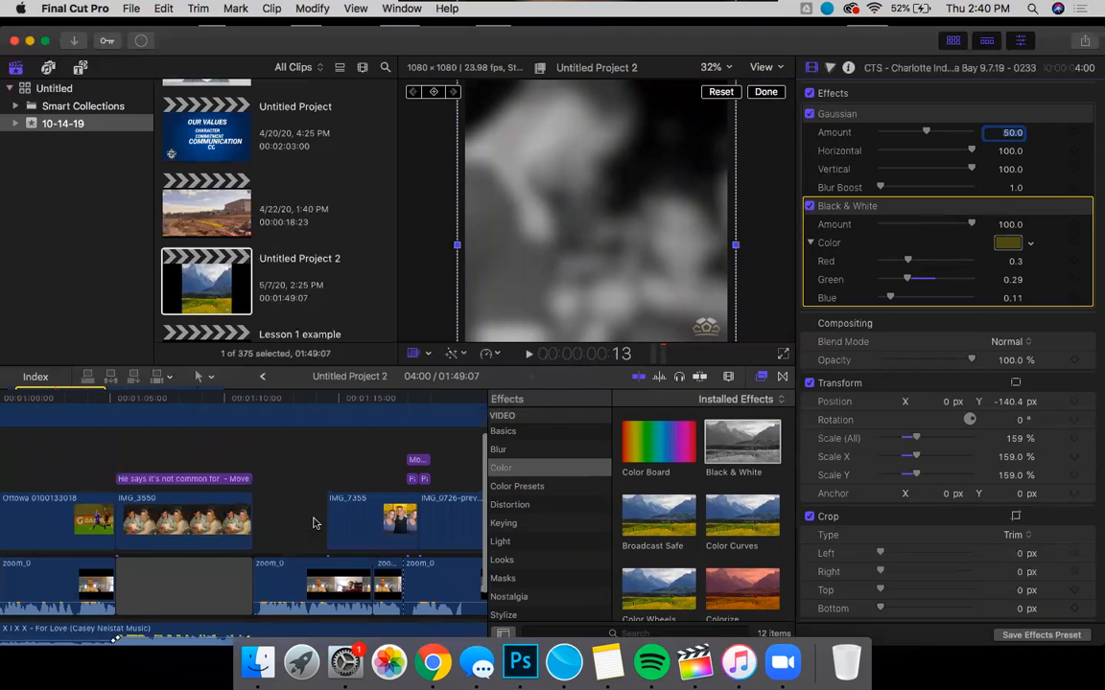
{"action": "scroll", "coordinate": [314, 523], "scroll_direction": "right", "scroll_amount": 8}
{"action": "scroll", "coordinate": [314, 523], "scroll_direction": "right", "scroll_amount": 5}
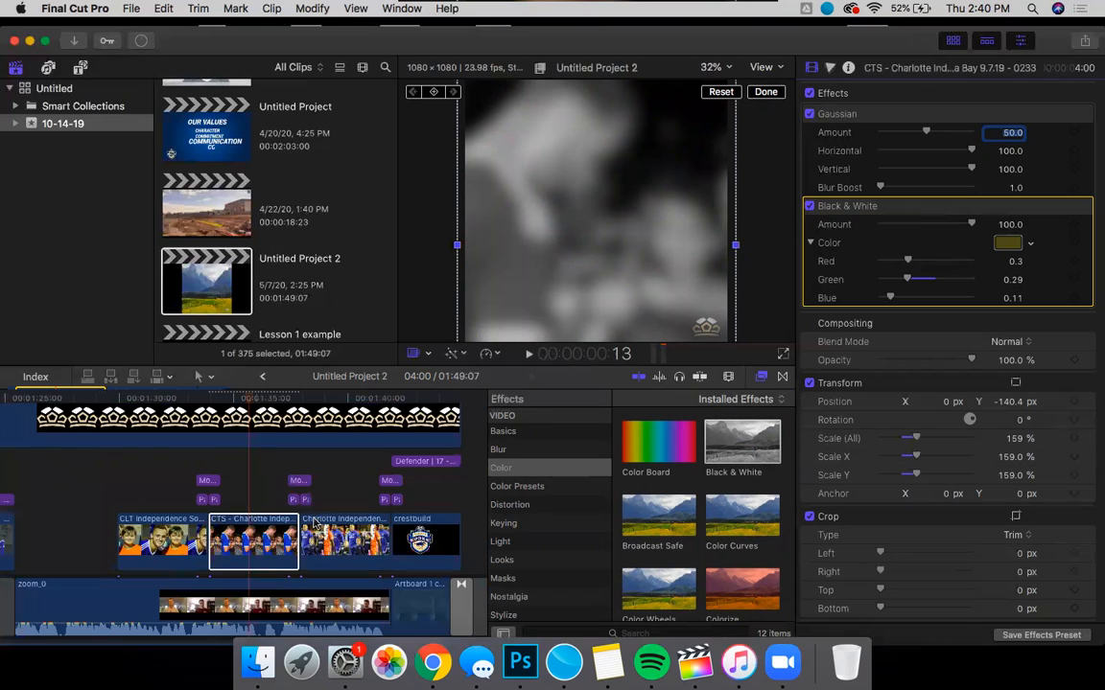
{"action": "scroll", "coordinate": [314, 522], "scroll_direction": "right", "scroll_amount": 5}
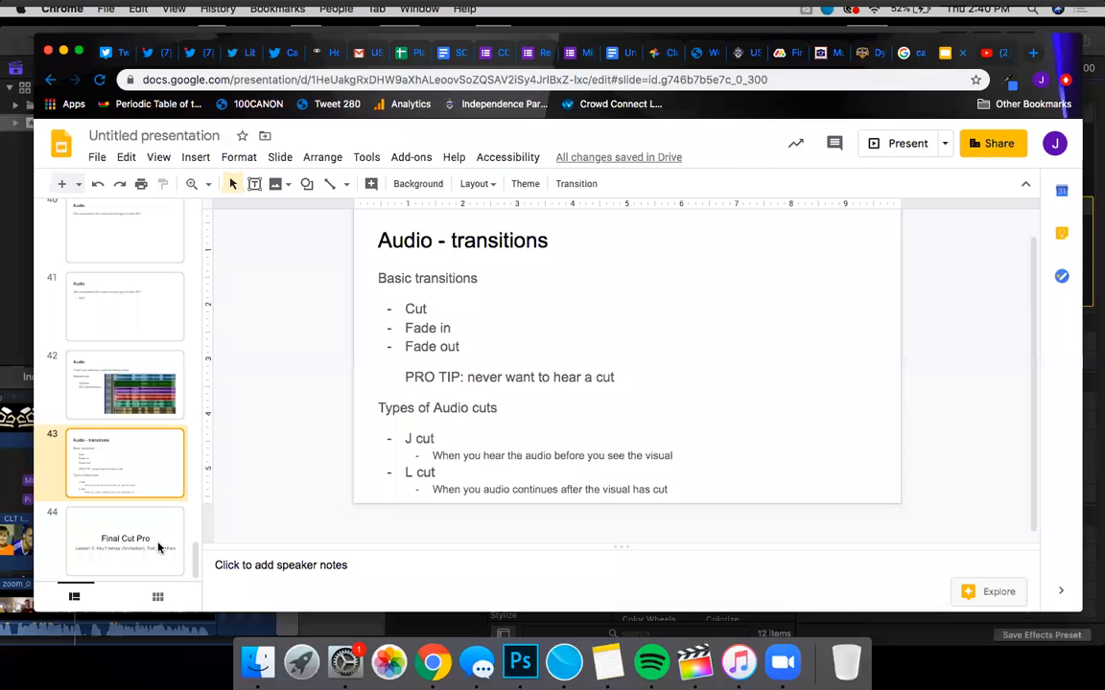
Switch to the Google Slides presentation in Chrome, show slide 44 and highlight the word "Animation" in its subtitle.
{"action": "left_click", "coordinate": [160, 550]}
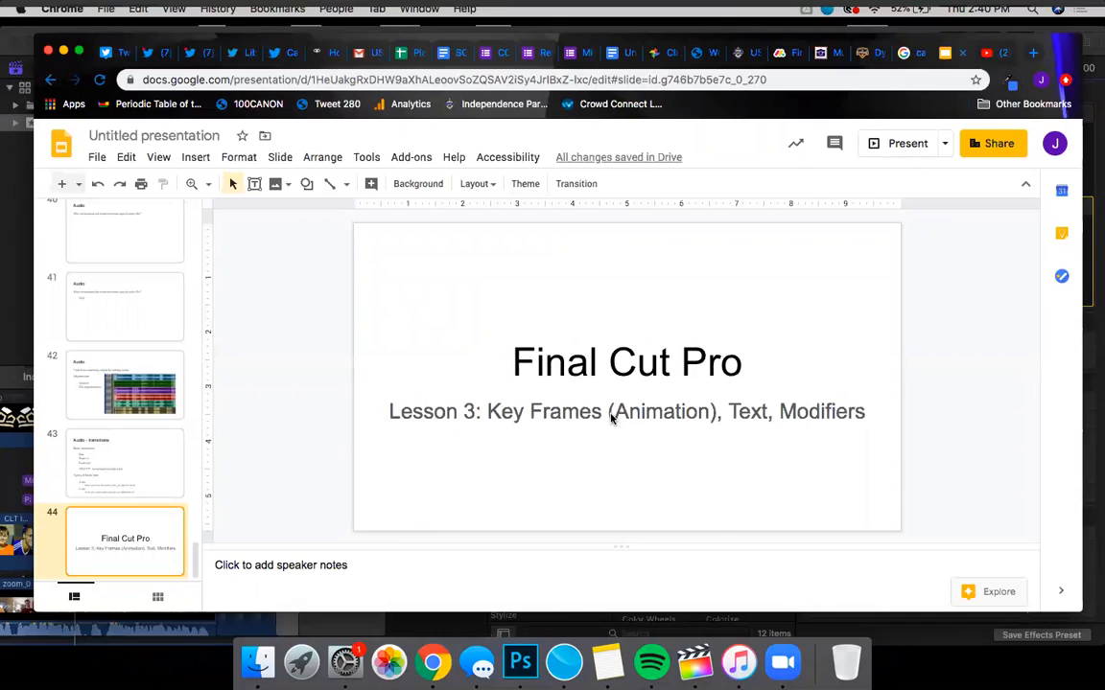
{"action": "left_click_drag", "start_coordinate": [611, 418], "coordinate": [767, 422]}
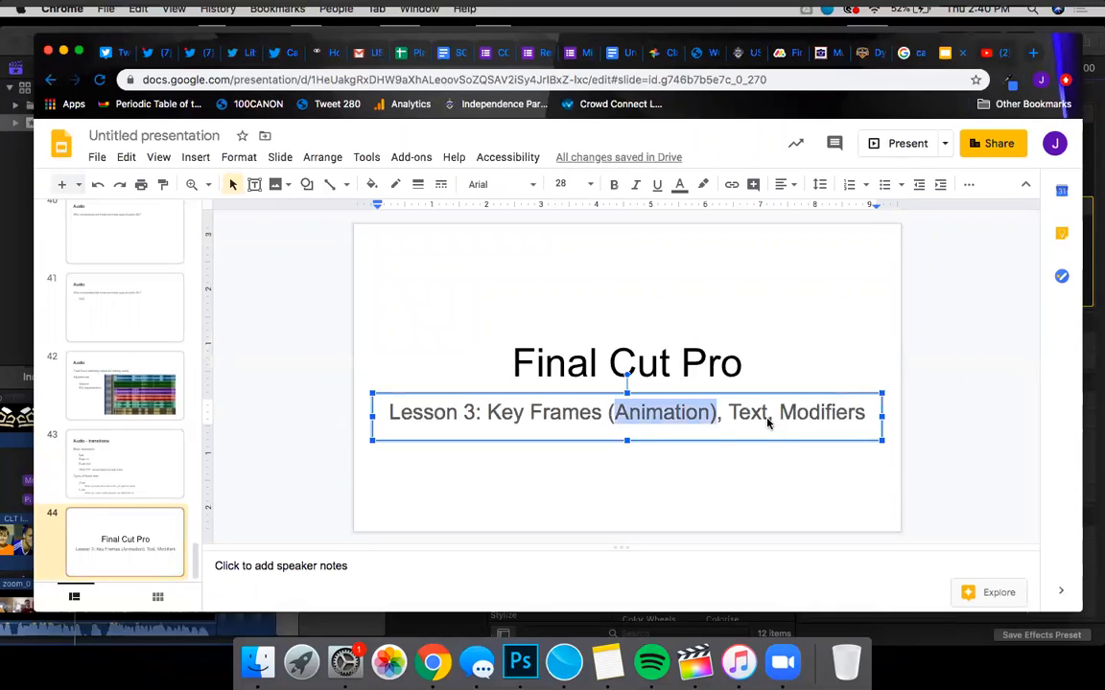